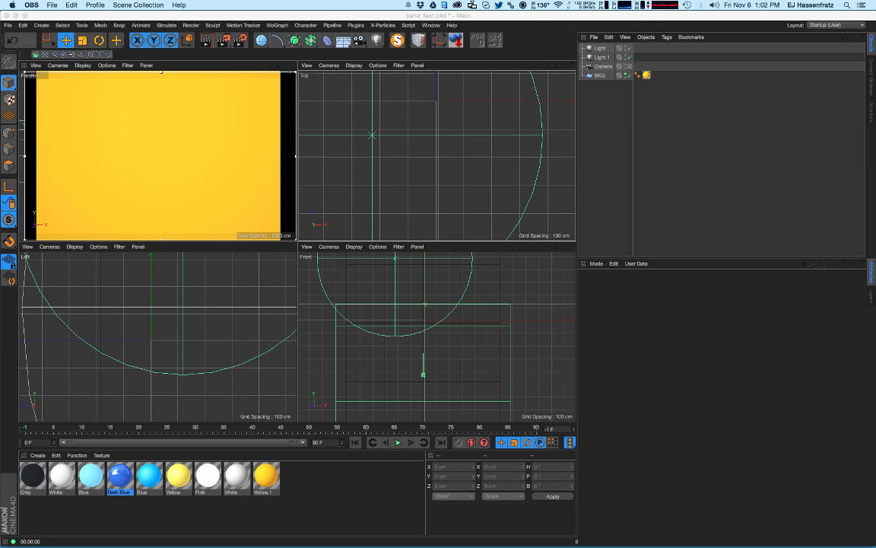
pyautogui.press('super+Tab')
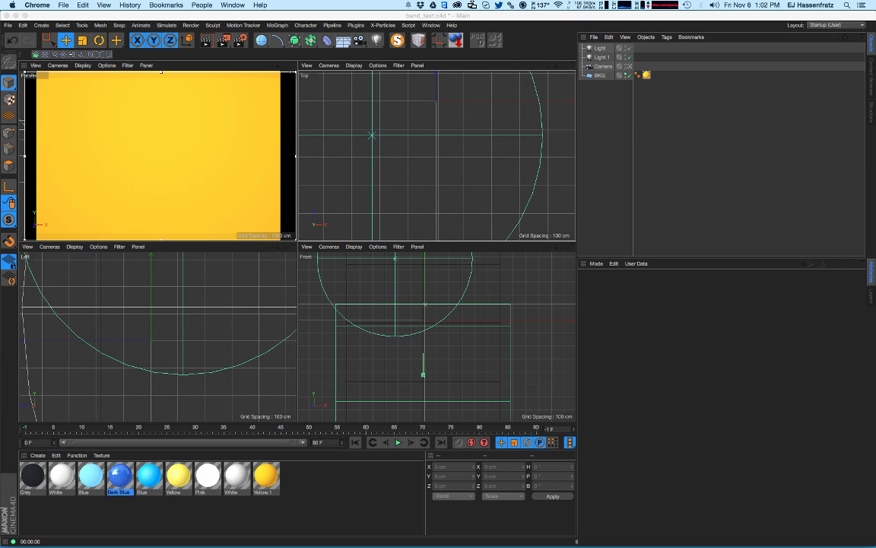
pyautogui.press('super+Tab')
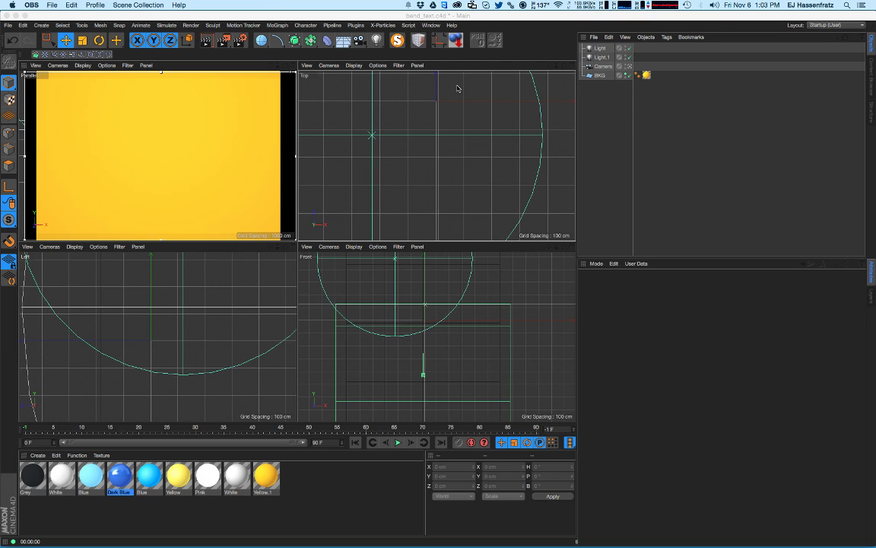
pyautogui.click(537, 54)
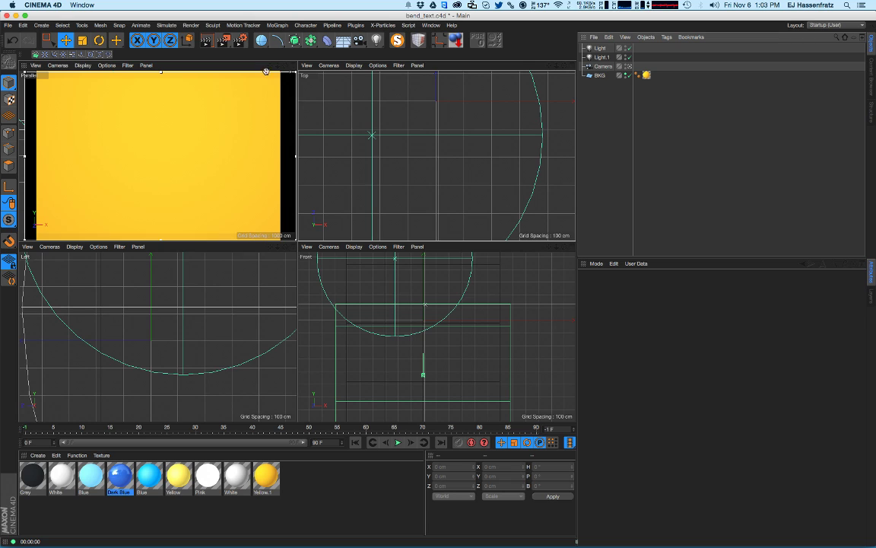
pyautogui.click(277, 40)
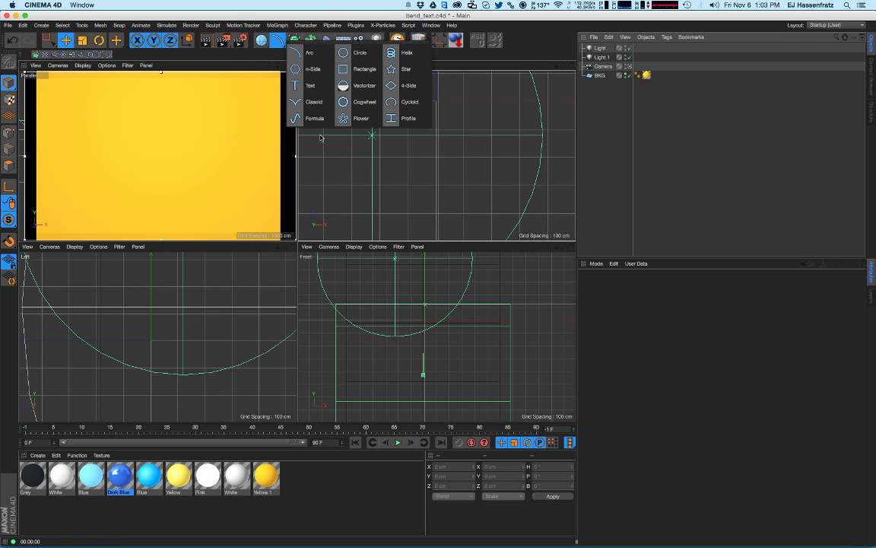
pyautogui.click(41, 26)
pyautogui.click(41, 25)
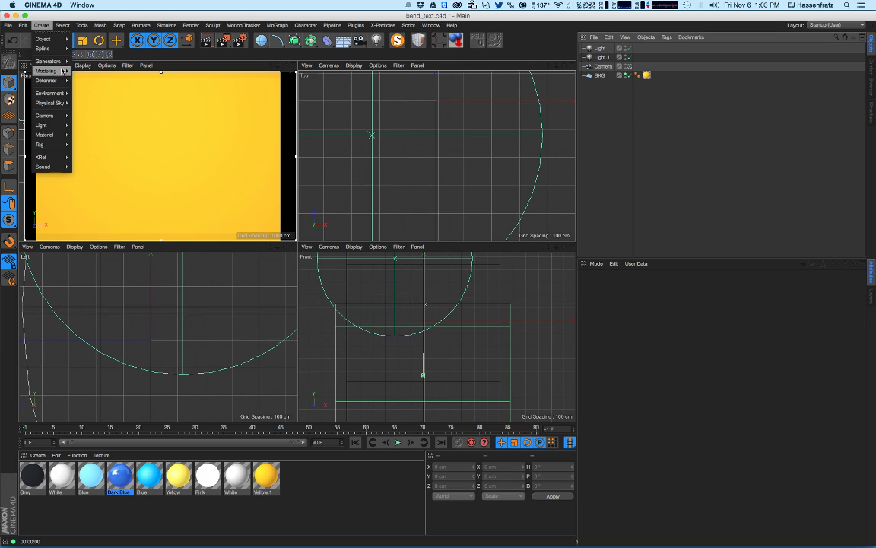
pyautogui.moveTo(59, 58)
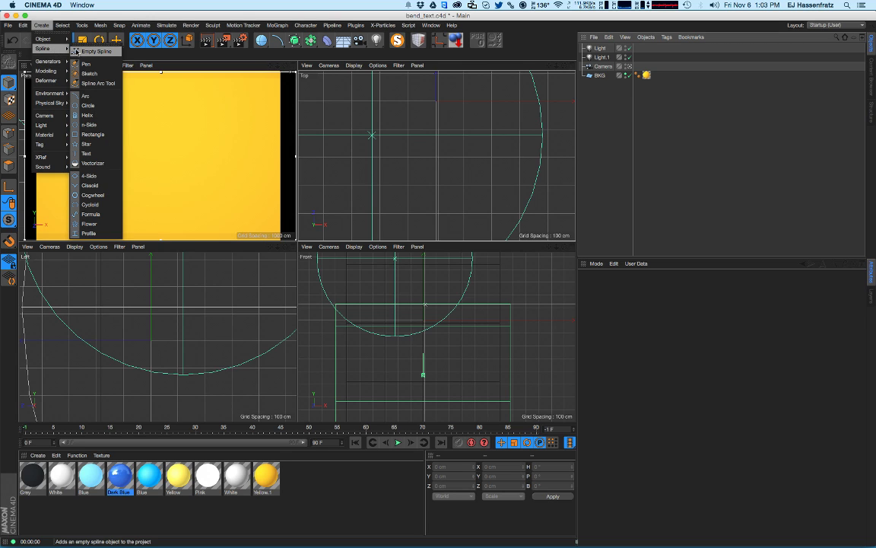
pyautogui.click(84, 51)
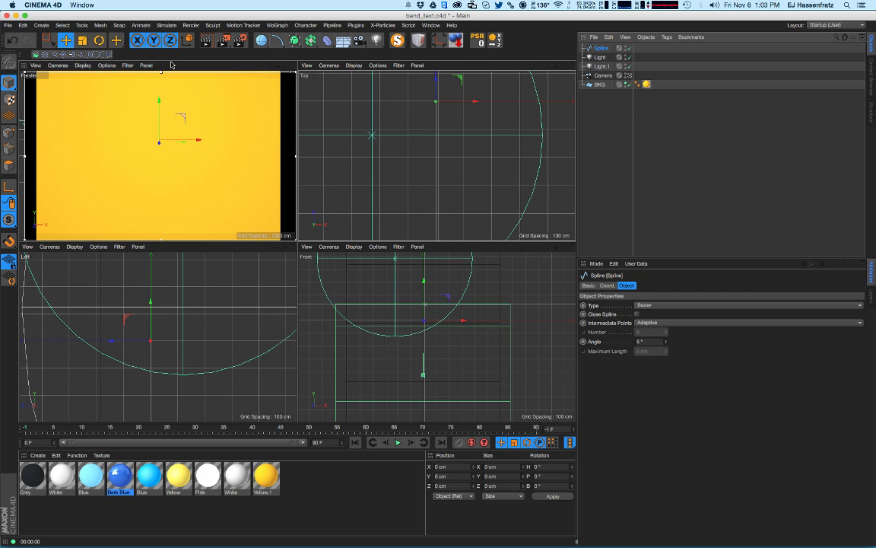
pyautogui.press('Delete')
# - Activate the Pen tool for Bezier splines and maximize the Front view
pyautogui.click(64, 26)
pyautogui.moveTo(84, 27)
pyautogui.moveTo(41, 25)
pyautogui.moveTo(43, 48)
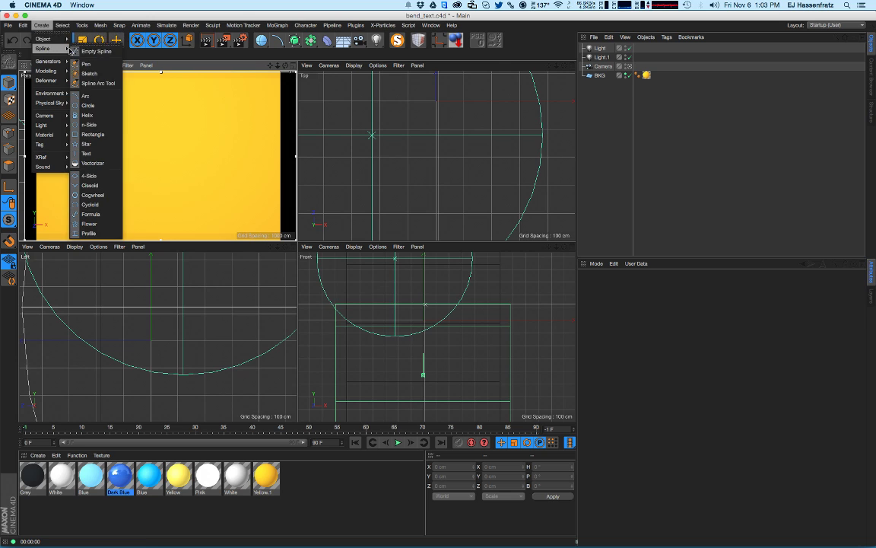
pyautogui.click(85, 63)
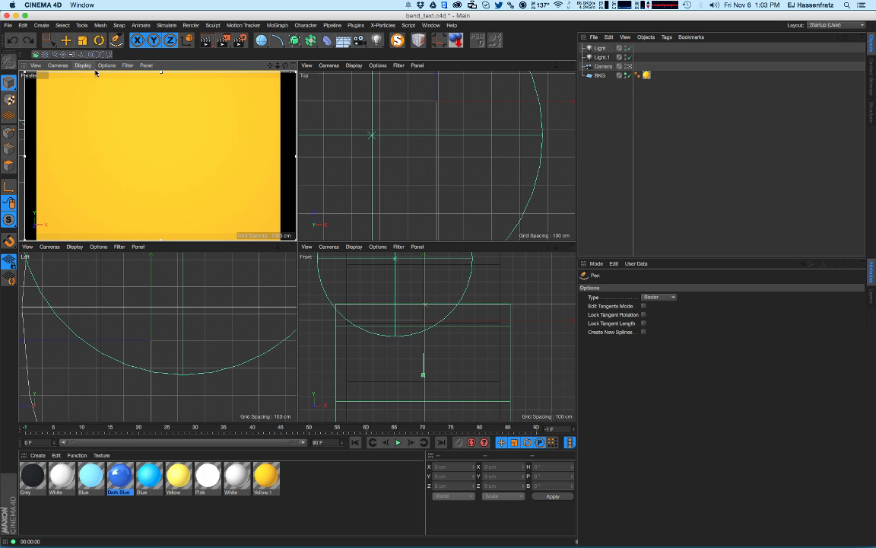
pyautogui.click(572, 247)
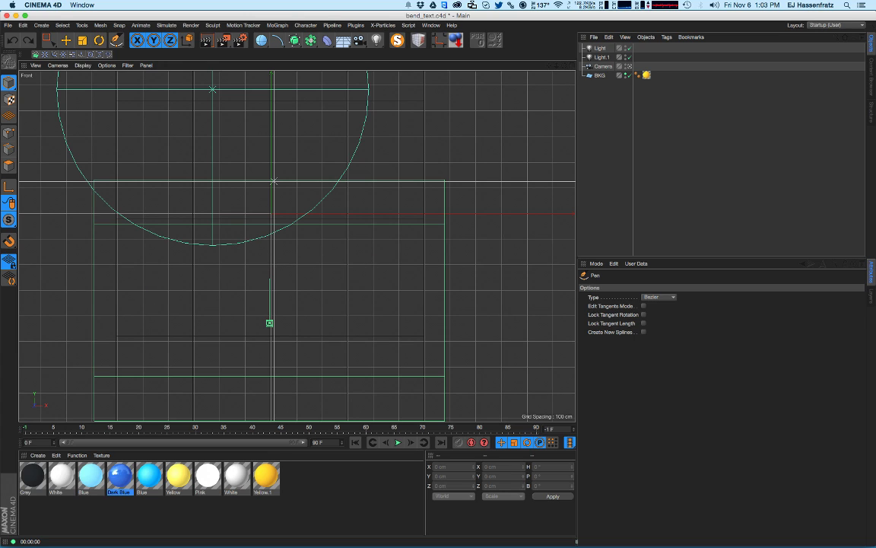
pyautogui.press('super+Tab')
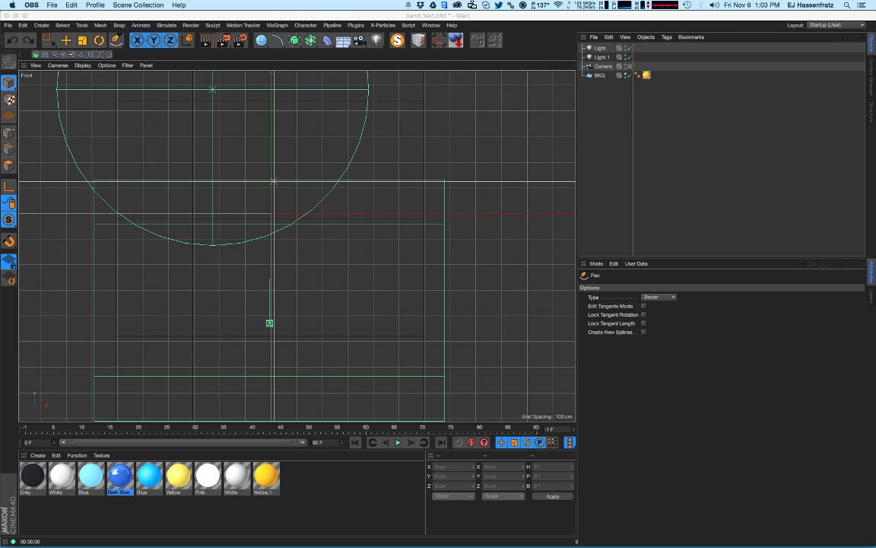
pyautogui.press('super+Tab')
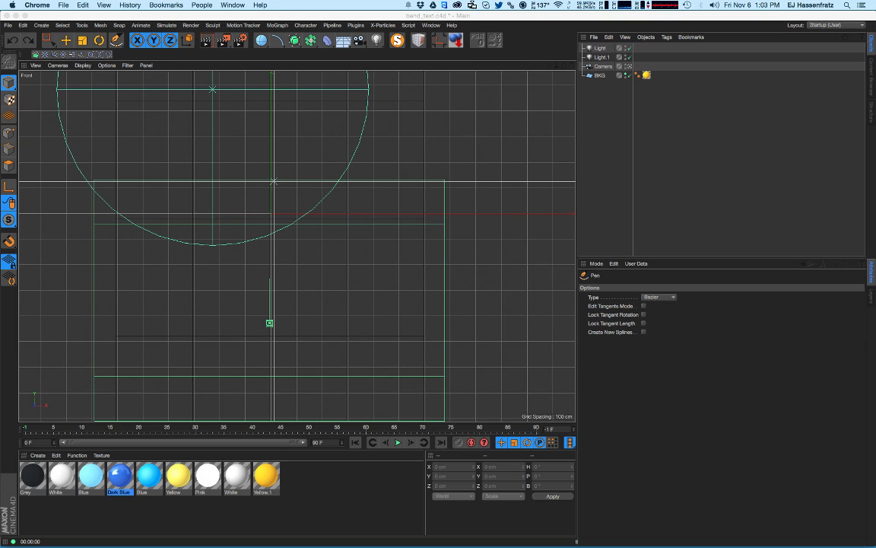
pyautogui.press('super+Tab')
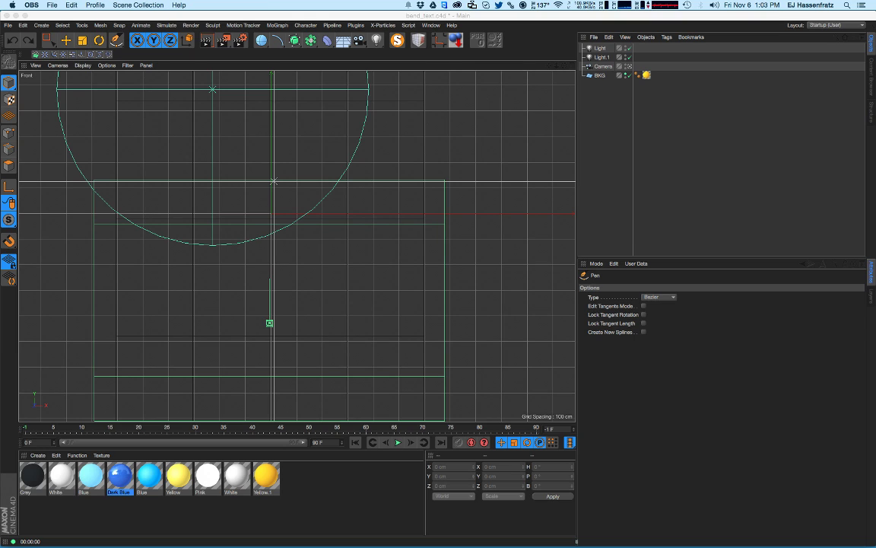
pyautogui.click(683, 188)
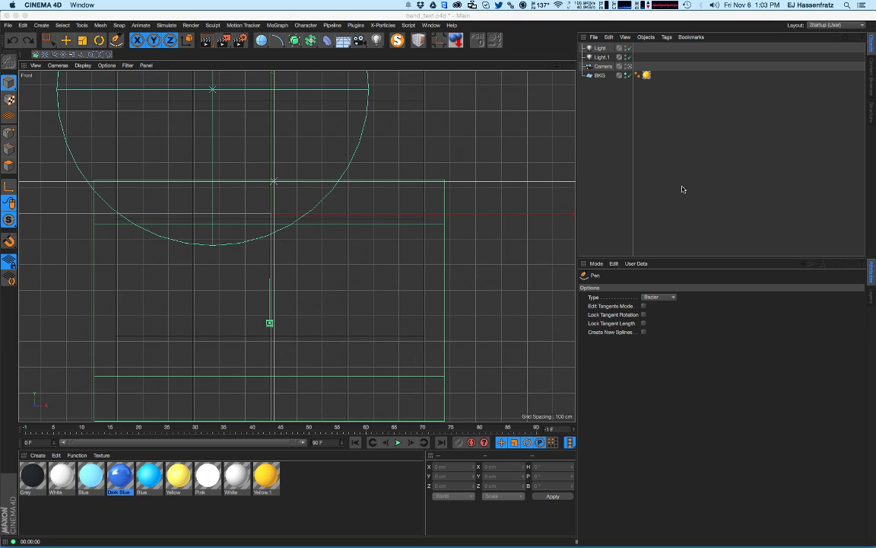
pyautogui.click(562, 188)
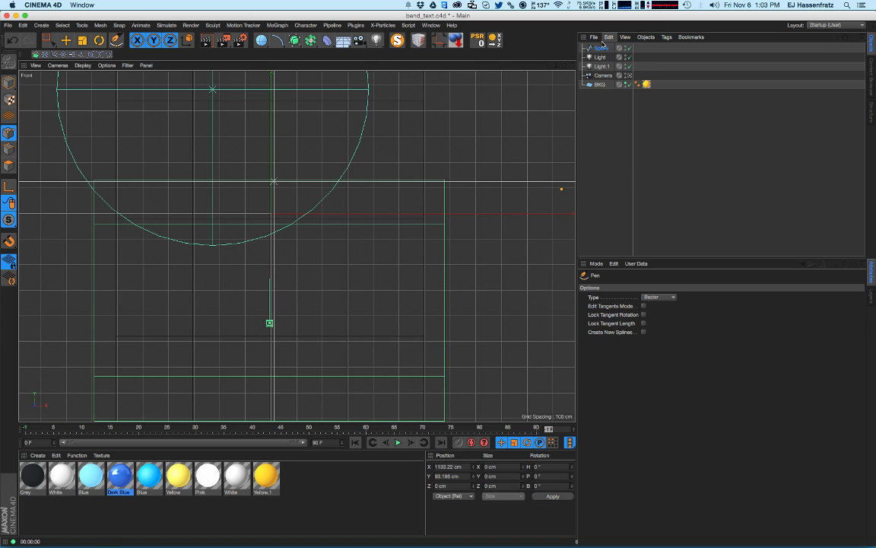
pyautogui.click(603, 48)
pyautogui.press('Delete')
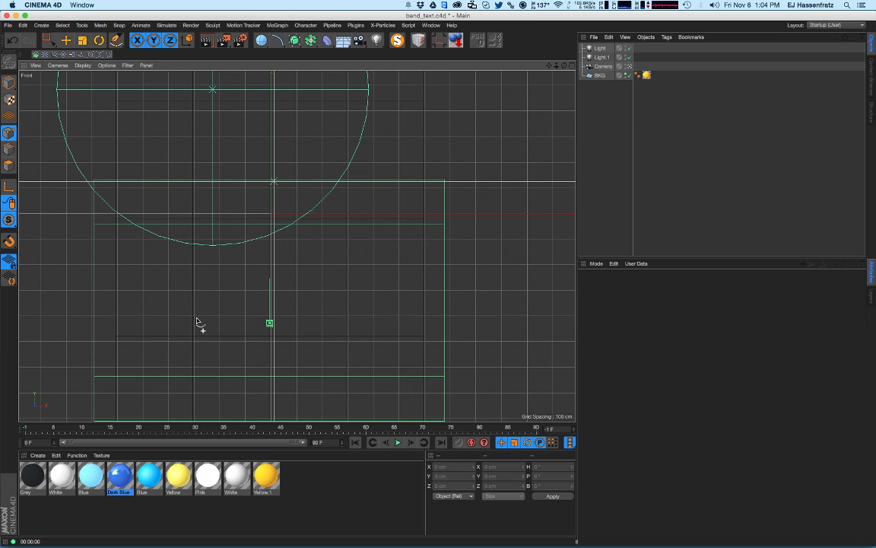
# - Draw a closed Bezier outline of a letter A without a crossbar, with a rounded apex and rounded leg ends, in the Front view
pyautogui.moveTo(196, 310); pyautogui.dragTo(207, 291)
pyautogui.moveTo(244, 176); pyautogui.dragTo(284, 195)
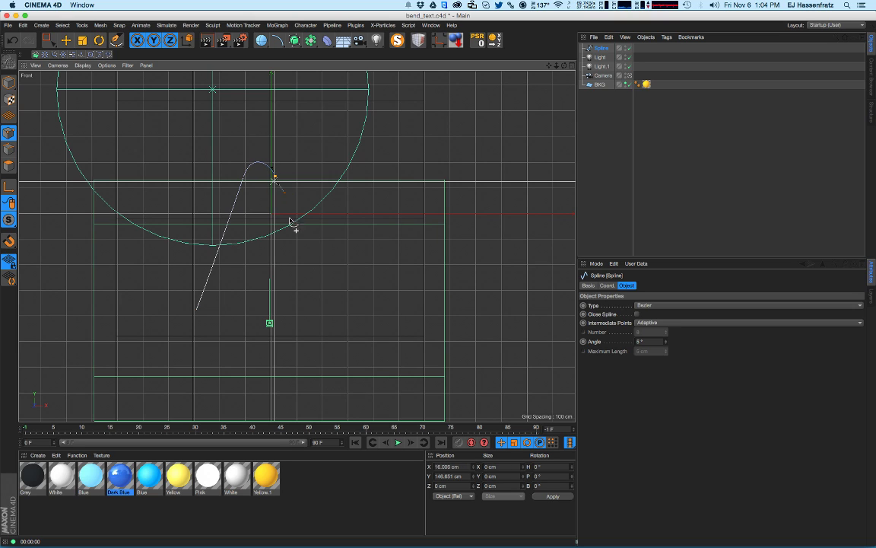
pyautogui.moveTo(313, 308); pyautogui.dragTo(292, 308)
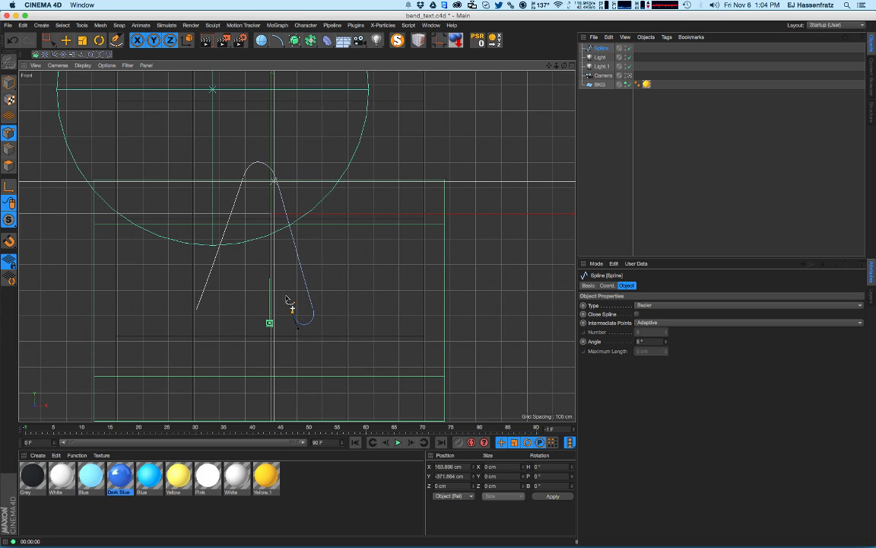
pyautogui.click(260, 203)
pyautogui.moveTo(259, 199); pyautogui.dragTo(258, 198)
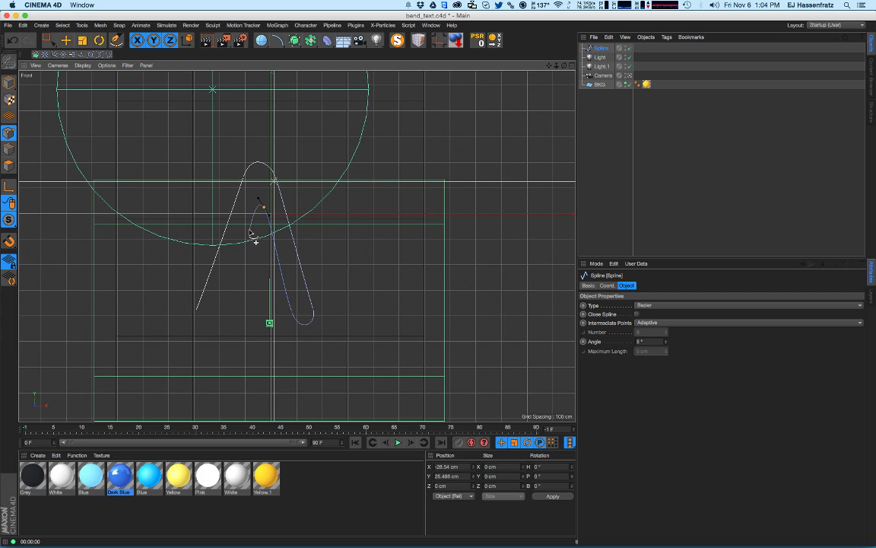
pyautogui.moveTo(252, 233); pyautogui.dragTo(268, 218)
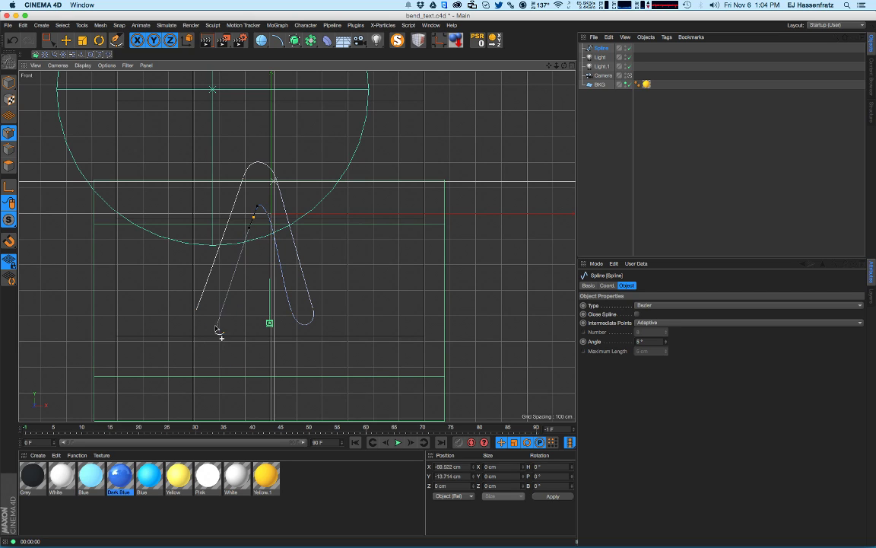
pyautogui.moveTo(219, 317); pyautogui.dragTo(196, 312)
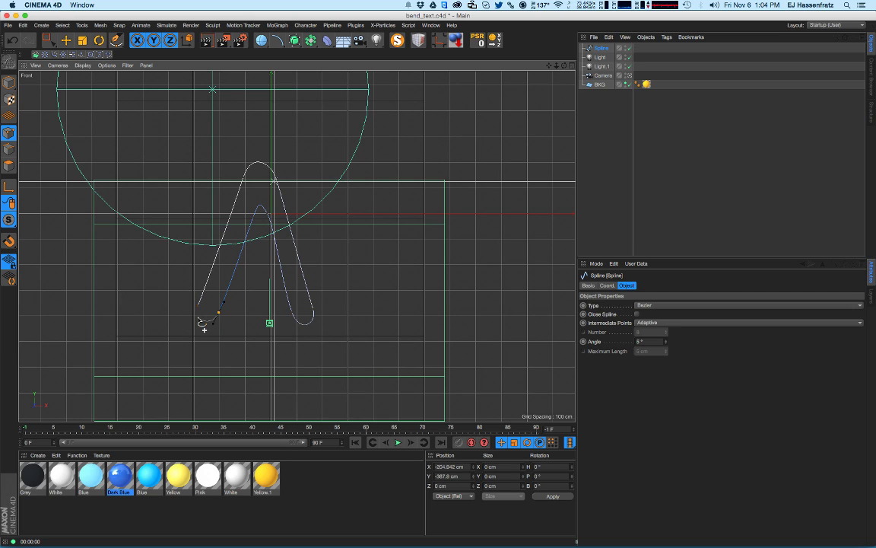
# - Adjust the point tangents at the ends of both legs with the Move tool to even out their rounding
pyautogui.press('e')
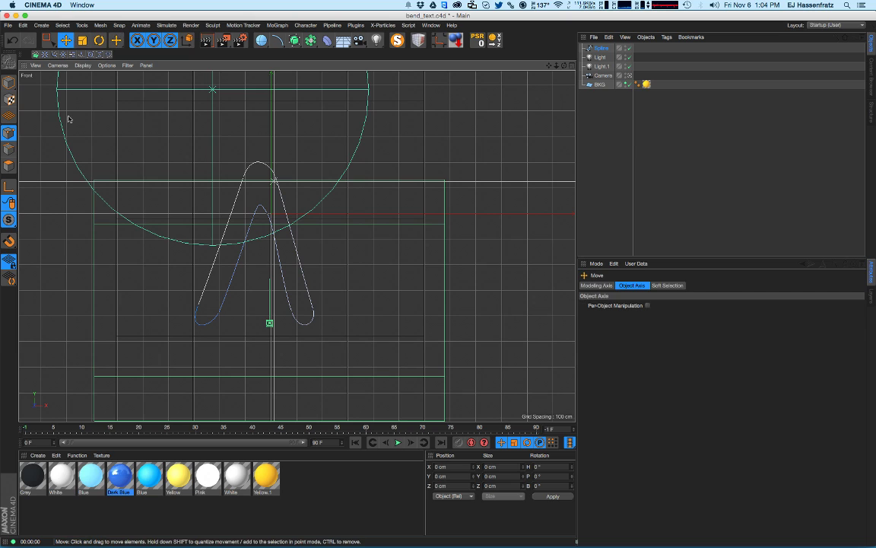
pyautogui.click(198, 307)
pyautogui.click(219, 313)
pyautogui.moveTo(214, 323); pyautogui.dragTo(196, 319)
pyautogui.click(199, 306)
pyautogui.click(293, 313)
pyautogui.moveTo(297, 329); pyautogui.dragTo(316, 321)
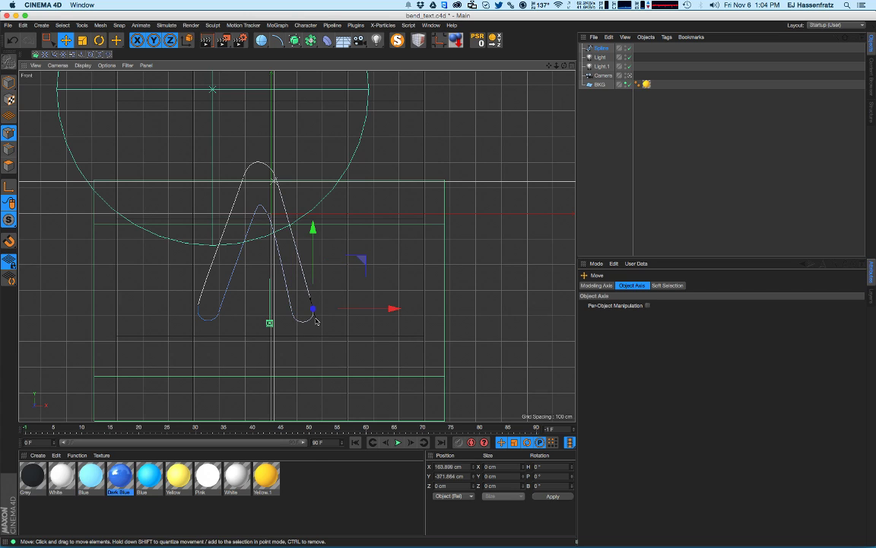
# - Refine the points and tangents around the inner and outer apex of the letter A to smooth both curves
pyautogui.click(269, 216)
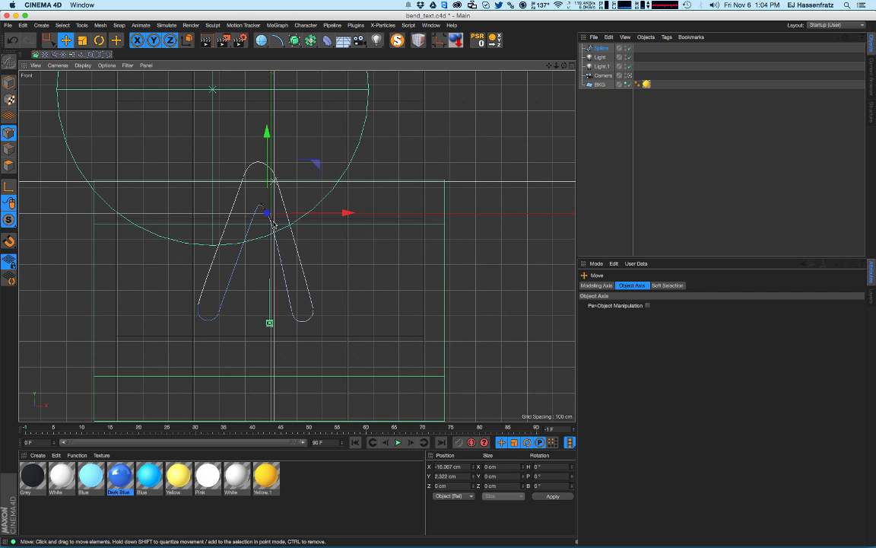
pyautogui.moveTo(270, 223); pyautogui.dragTo(255, 207)
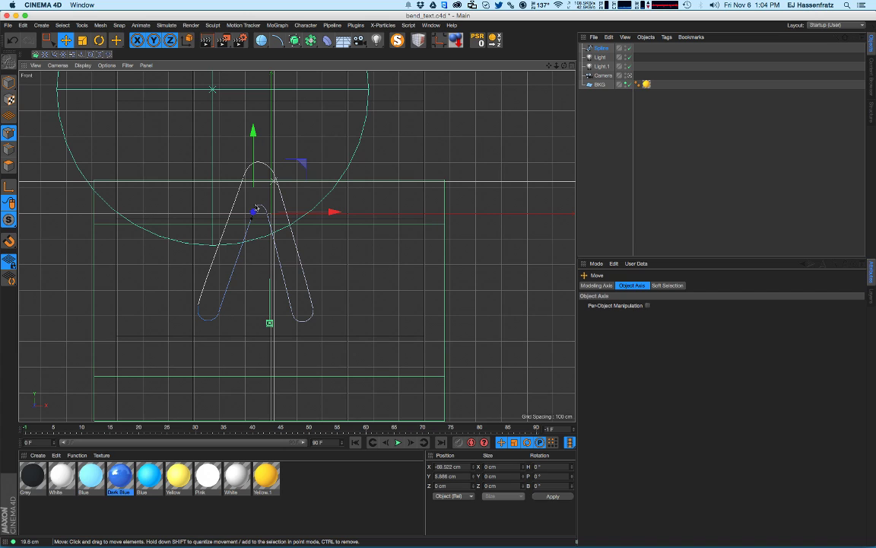
pyautogui.click(274, 176)
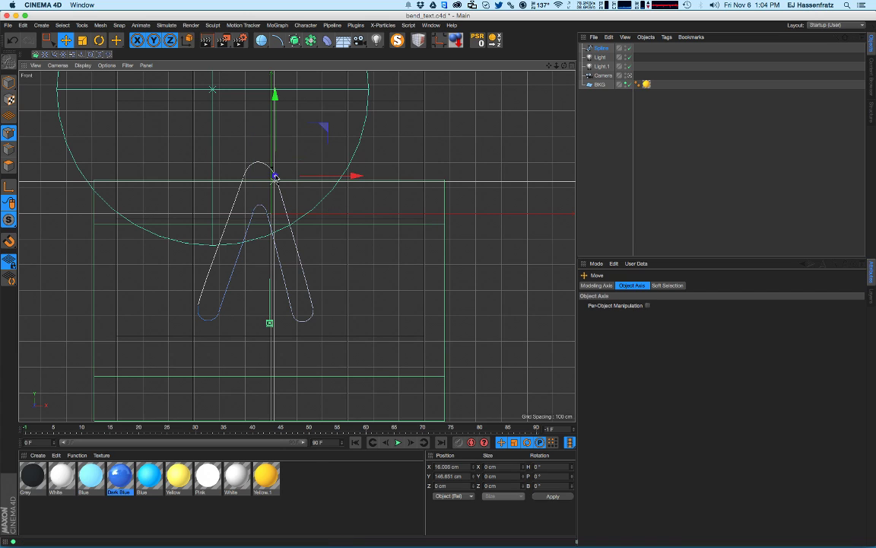
pyautogui.moveTo(278, 187); pyautogui.dragTo(278, 184)
pyautogui.click(242, 182)
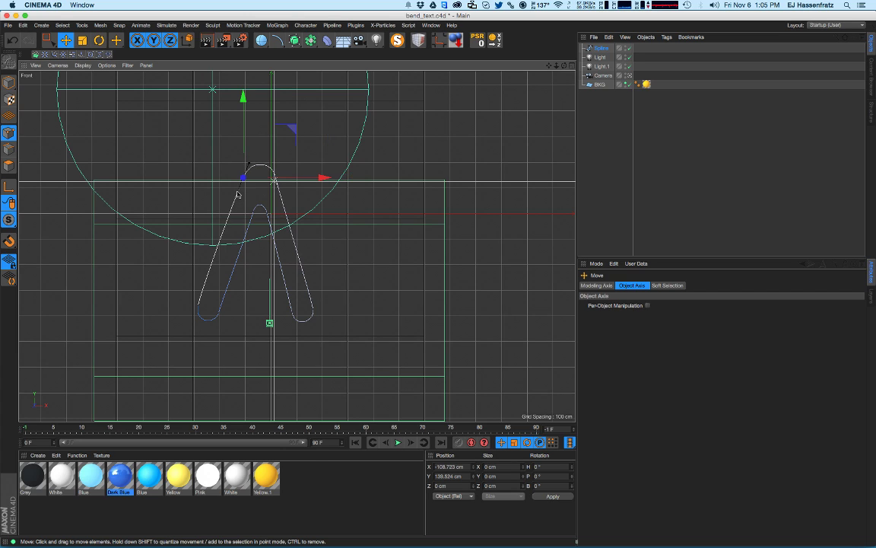
pyautogui.moveTo(255, 194); pyautogui.dragTo(255, 192)
pyautogui.click(275, 179)
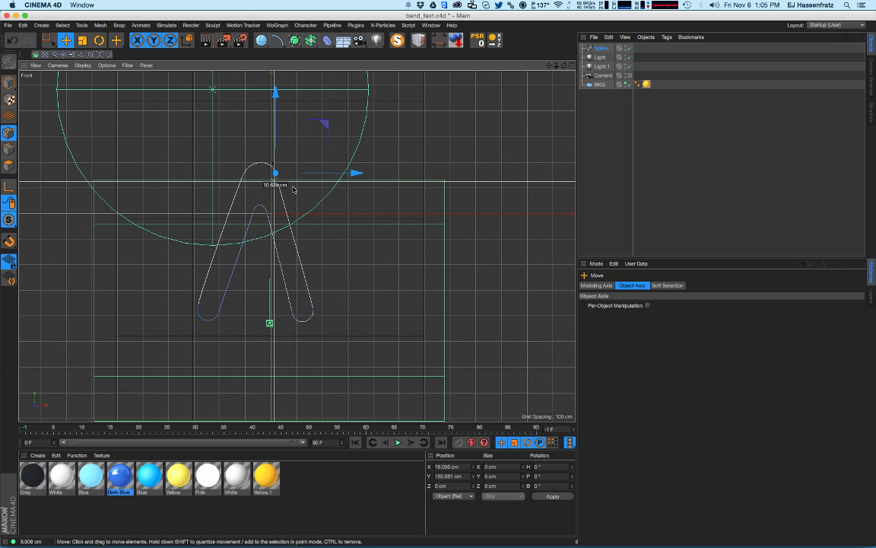
# - Reposition the left point of the inner apex, and move both inner apex points up together
pyautogui.click(254, 213)
pyautogui.moveTo(254, 215); pyautogui.dragTo(255, 218)
pyautogui.click(220, 314)
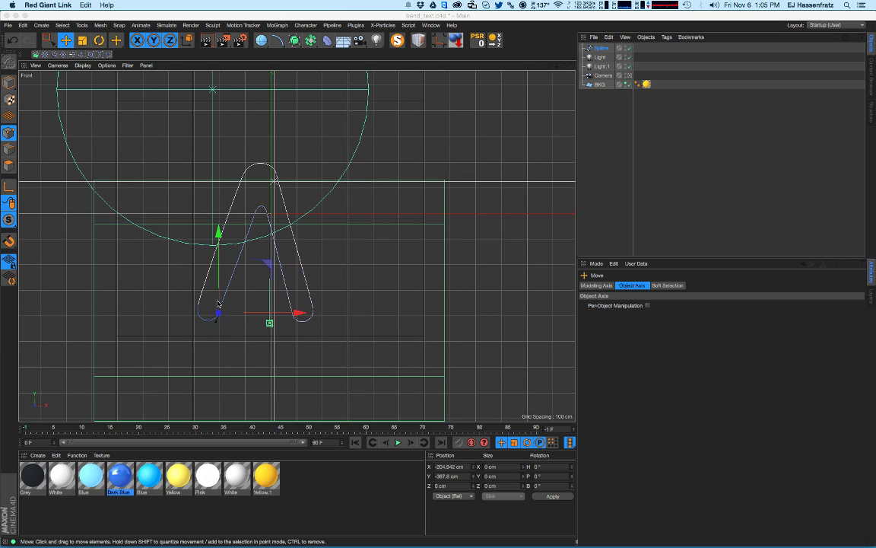
pyautogui.click(251, 214)
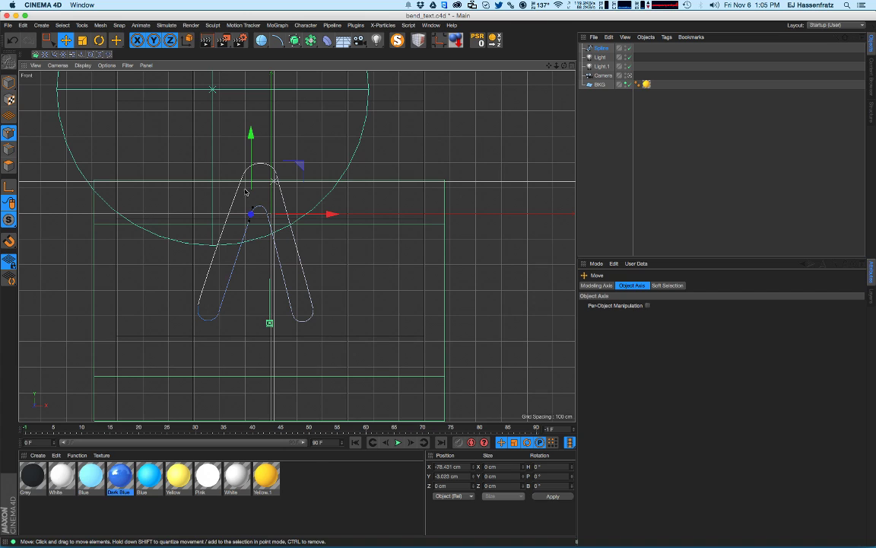
pyautogui.click(267, 213)
pyautogui.keyDown('shift'); pyautogui.click(252, 214); pyautogui.keyUp('shift')
pyautogui.moveTo(258, 195); pyautogui.dragTo(265, 185)
pyautogui.click(306, 216)
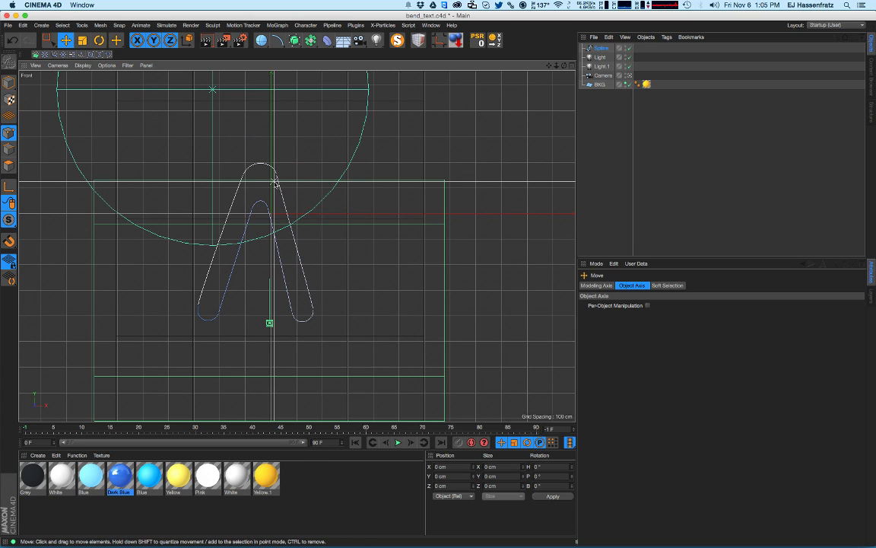
# - Nudge the two outer apex points slightly to balance the rounded peak of the letter A
pyautogui.click(277, 177)
pyautogui.moveTo(327, 130); pyautogui.dragTo(325, 133)
pyautogui.click(242, 177)
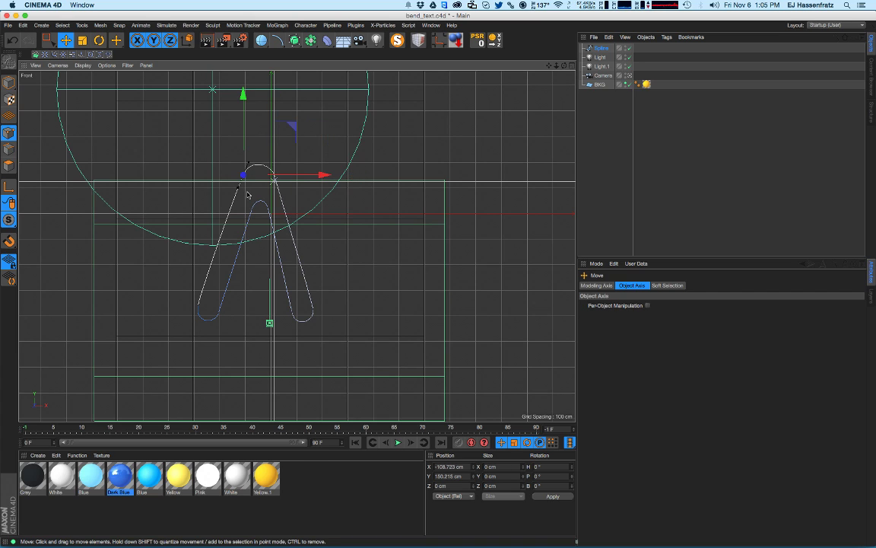
# - Nudge the inner apex's right point slightly inward and raise the inner point at the end of the right leg
pyautogui.click(268, 207)
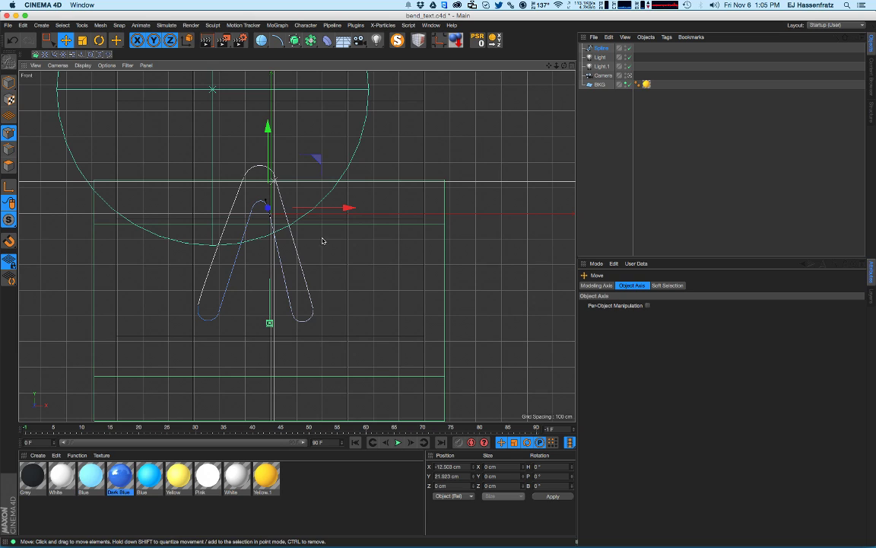
pyautogui.moveTo(335, 208); pyautogui.dragTo(328, 208)
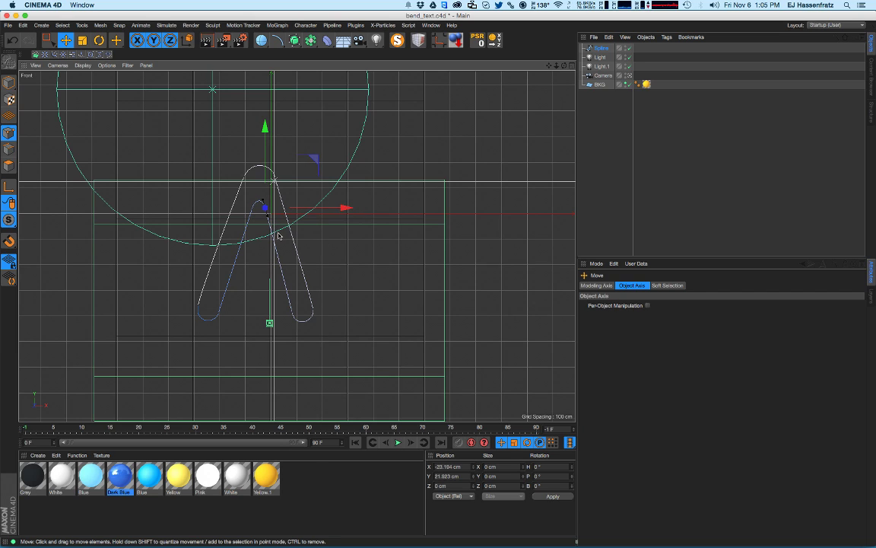
pyautogui.click(295, 311)
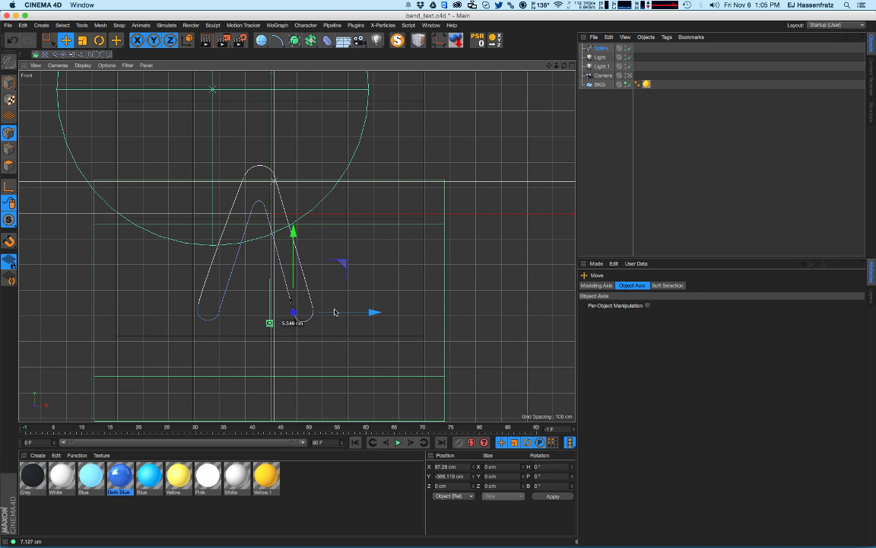
pyautogui.moveTo(295, 275); pyautogui.dragTo(294, 273)
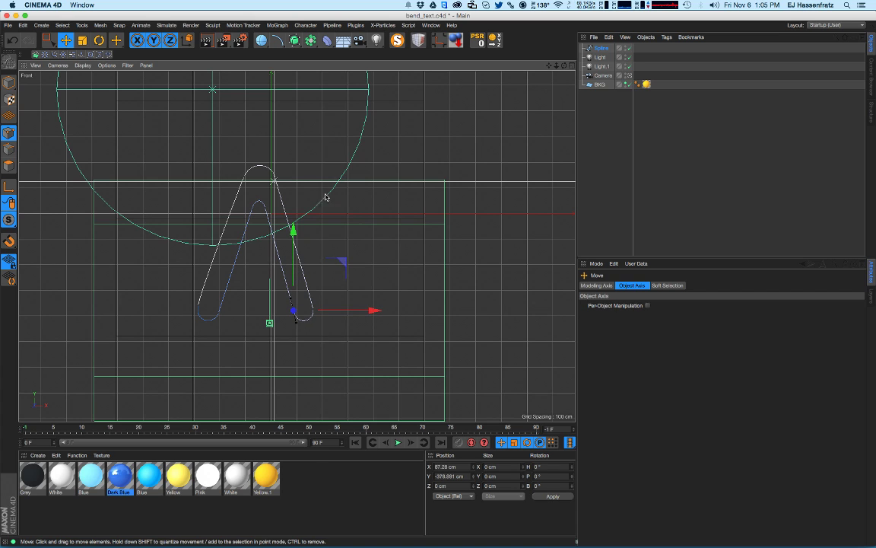
pyautogui.click(251, 206)
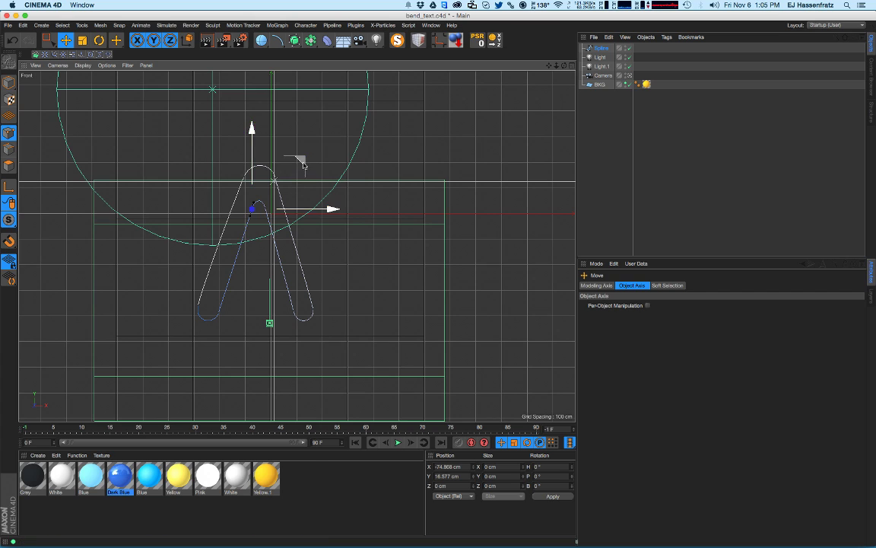
# - Add an Extrude object and nest the letter's outline inside it, named M Spline
pyautogui.click(9, 82)
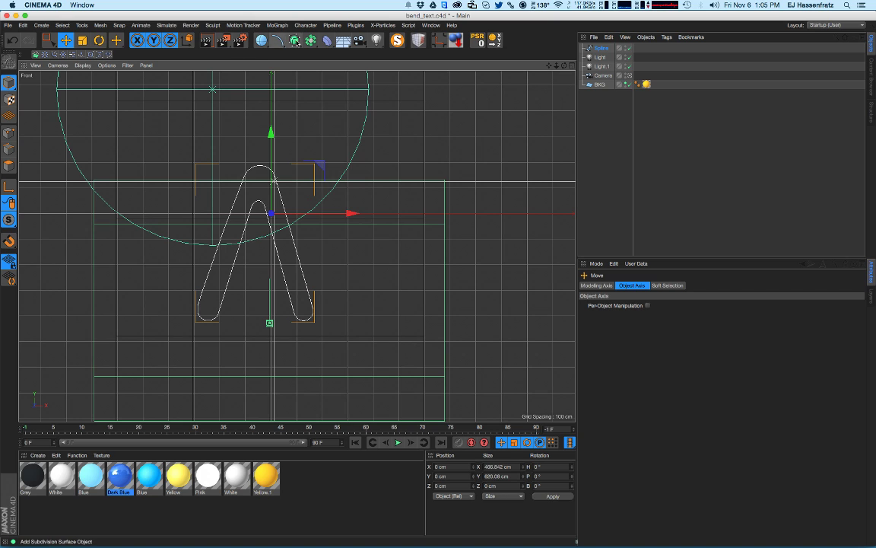
pyautogui.click(300, 40)
pyautogui.click(399, 53)
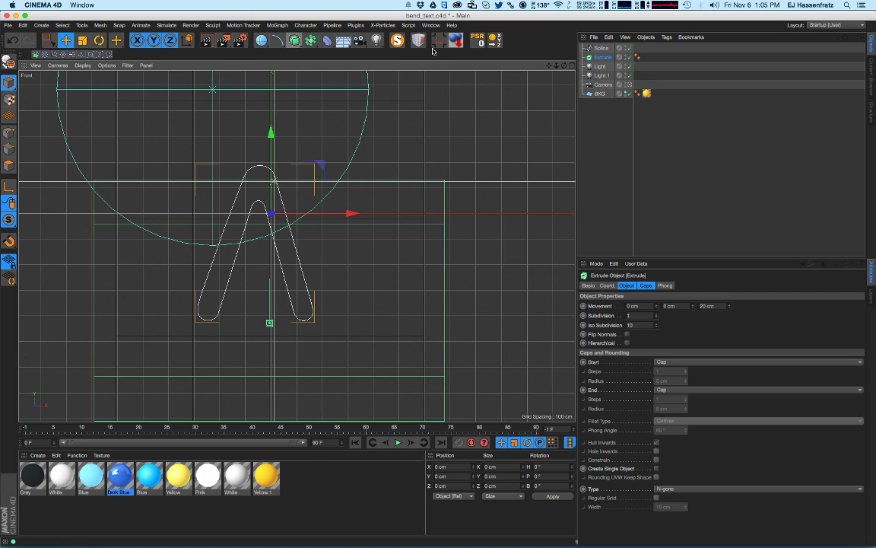
pyautogui.moveTo(606, 58); pyautogui.dragTo(606, 58)
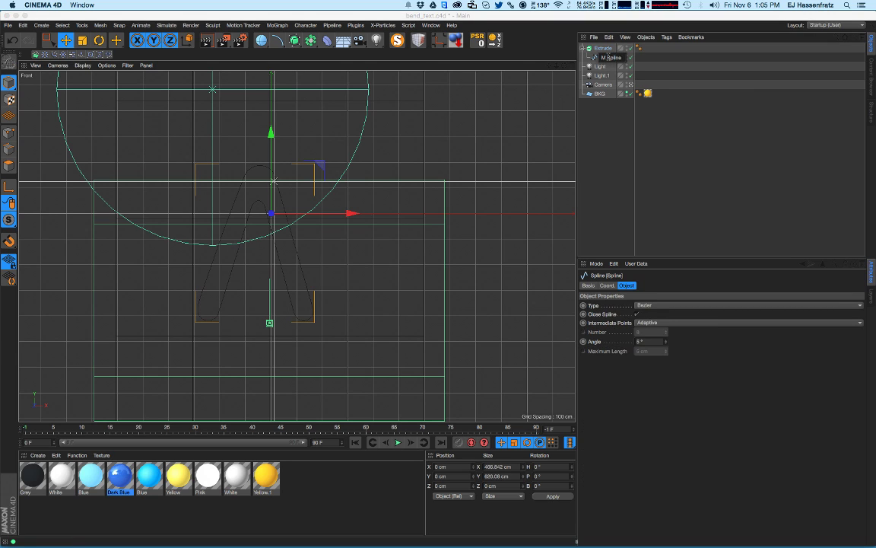
# - Rename the Extrude object as M Extrude and bring up the four-view layout
pyautogui.click(590, 47)
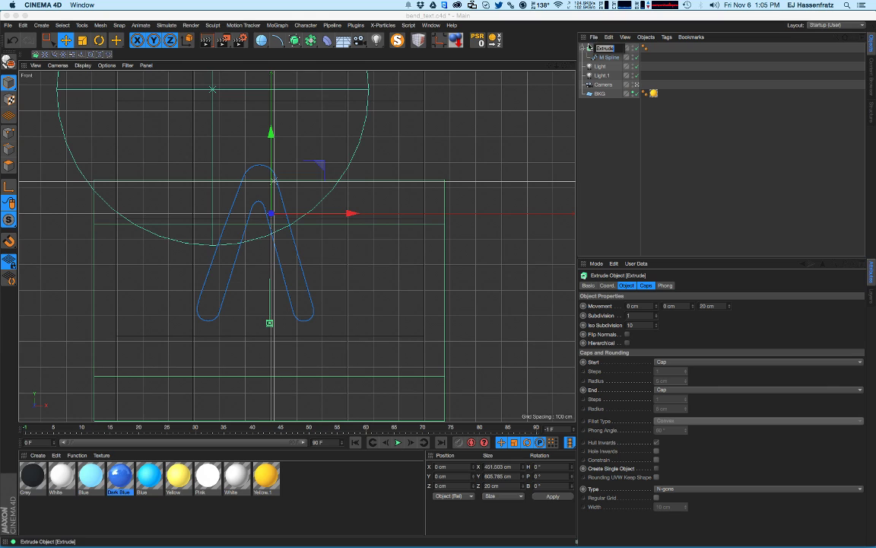
pyautogui.write('M Extrude')
pyautogui.press('Return')
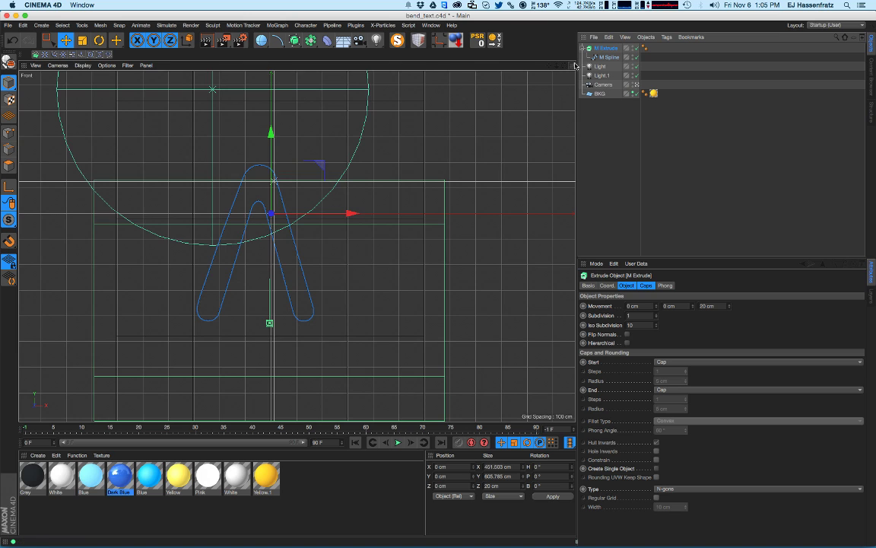
pyautogui.click(572, 66)
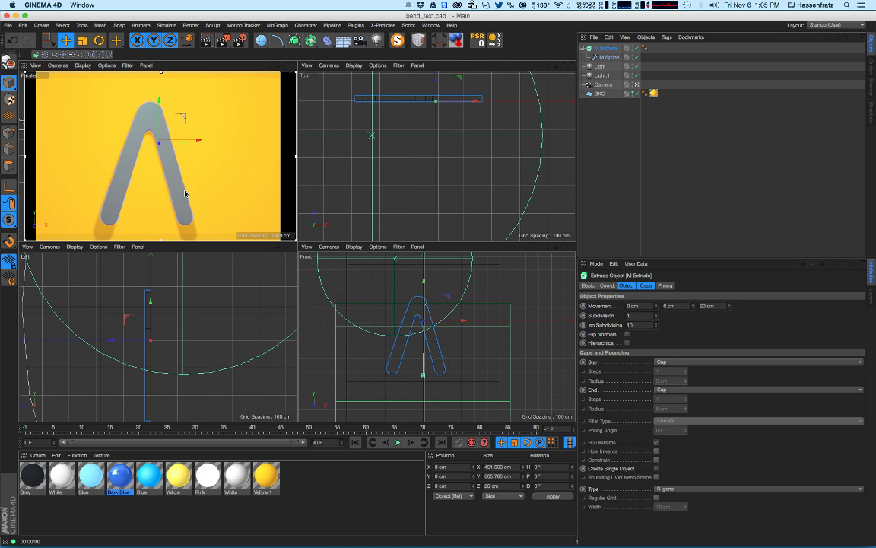
# - Undo the renaming of the Extrude object and enter M Extrude as its name again
pyautogui.click(609, 36)
pyautogui.click(607, 48)
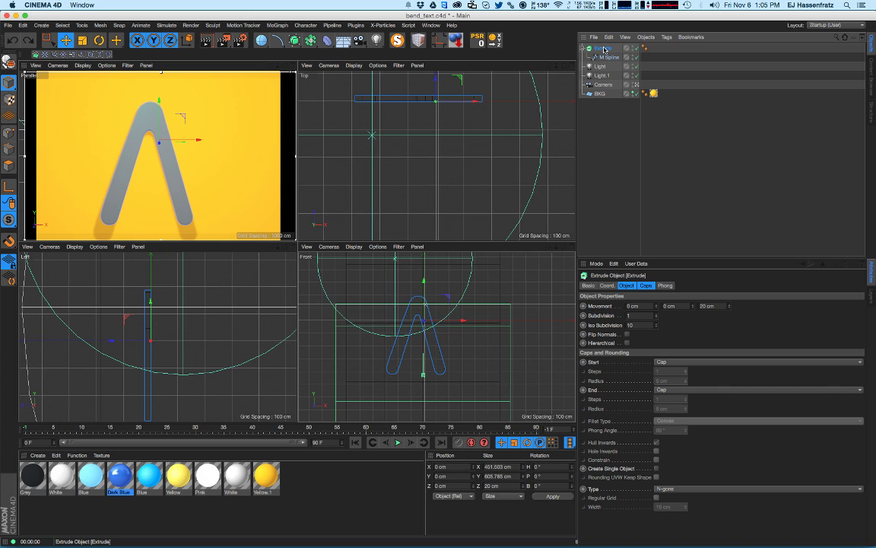
pyautogui.click(609, 38)
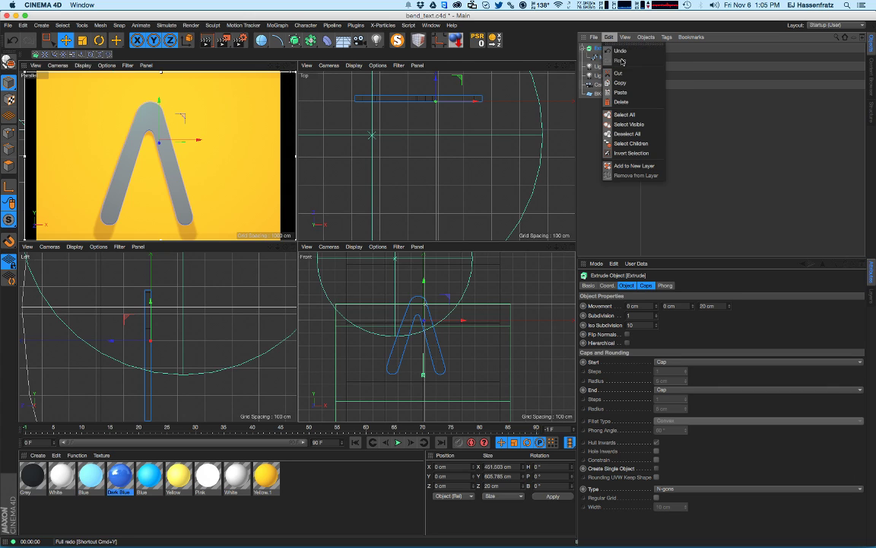
pyautogui.click(619, 60)
pyautogui.doubleClick(599, 49)
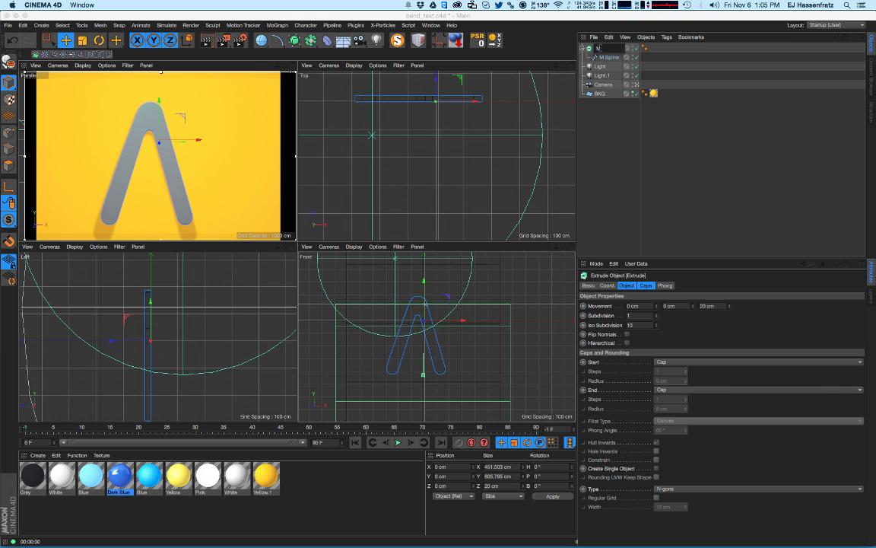
pyautogui.write('M Extrude')
pyautogui.press('Return')
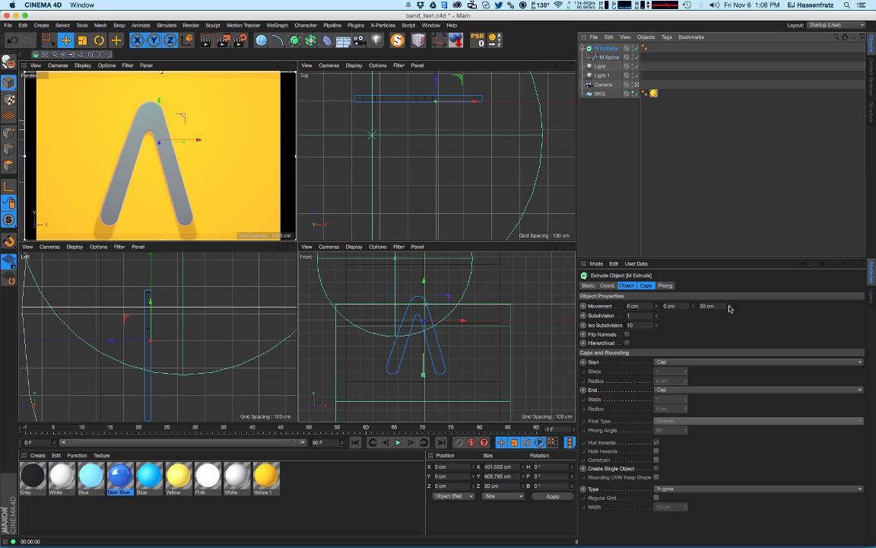
# - Set the Z movement of M Extrude to 0 cm to make the letter flat
pyautogui.moveTo(719, 307); pyautogui.dragTo(631, 311)
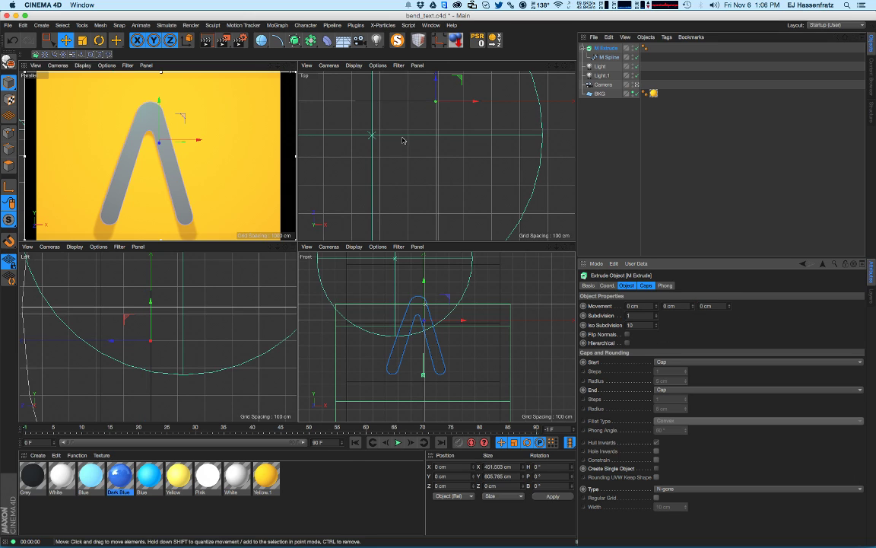
pyautogui.click(582, 48)
pyautogui.keyDown('alt'); pyautogui.moveTo(185, 174); pyautogui.dragTo(190, 167, button='middle'); pyautogui.keyUp('alt')
# - Try the bright Blue material on M Extrude and replace it with the Dark Blue material
pyautogui.moveTo(151, 482); pyautogui.dragTo(176, 447)
pyautogui.moveTo(626, 81); pyautogui.dragTo(646, 47)
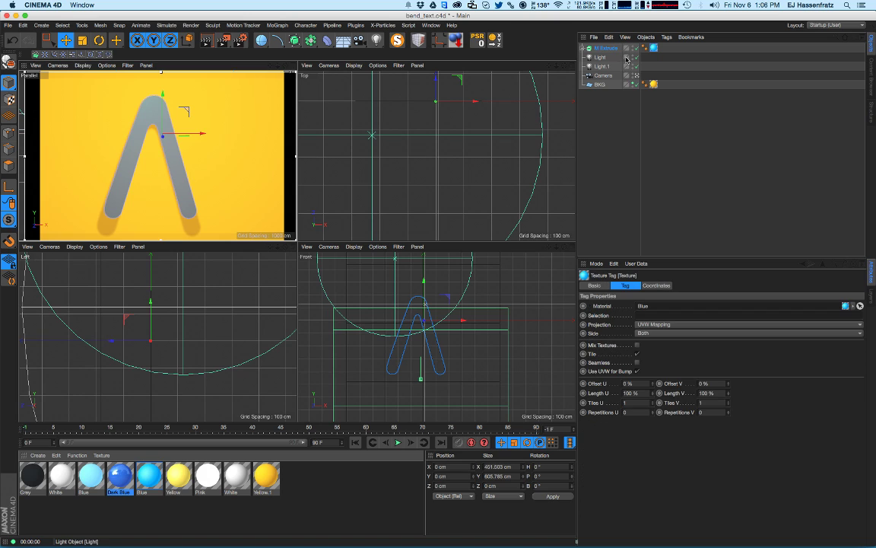
pyautogui.click(604, 149)
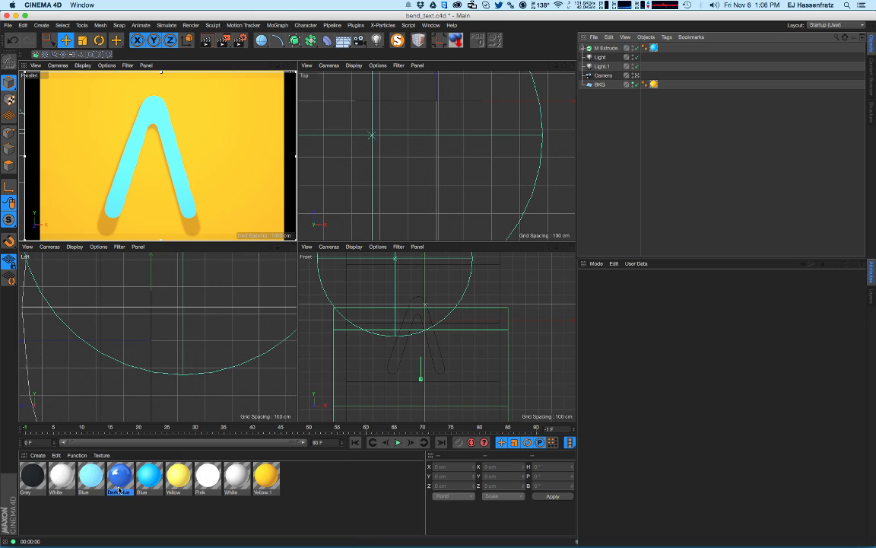
pyautogui.moveTo(118, 485); pyautogui.dragTo(378, 255)
pyautogui.moveTo(660, 49); pyautogui.dragTo(656, 49)
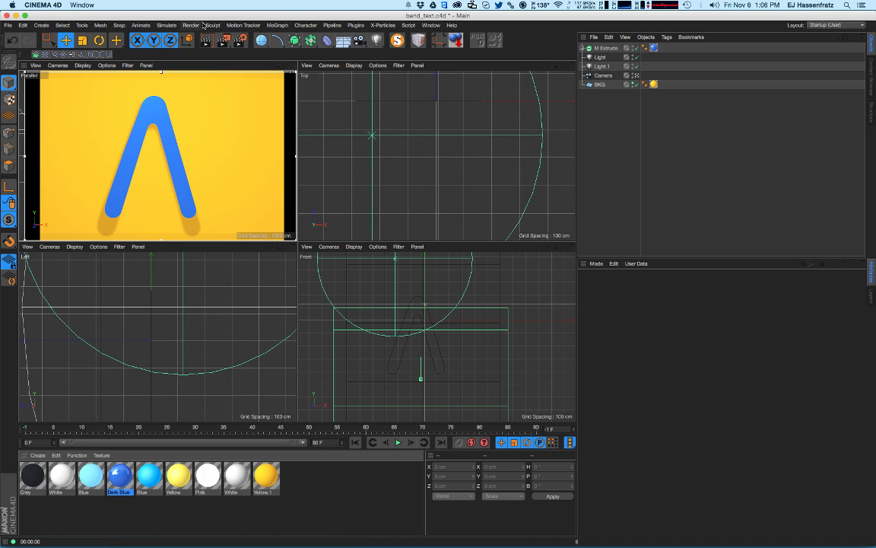
# - Add a Bend deformer and group it with M Extrude and its spline under a null
pyautogui.click(607, 48)
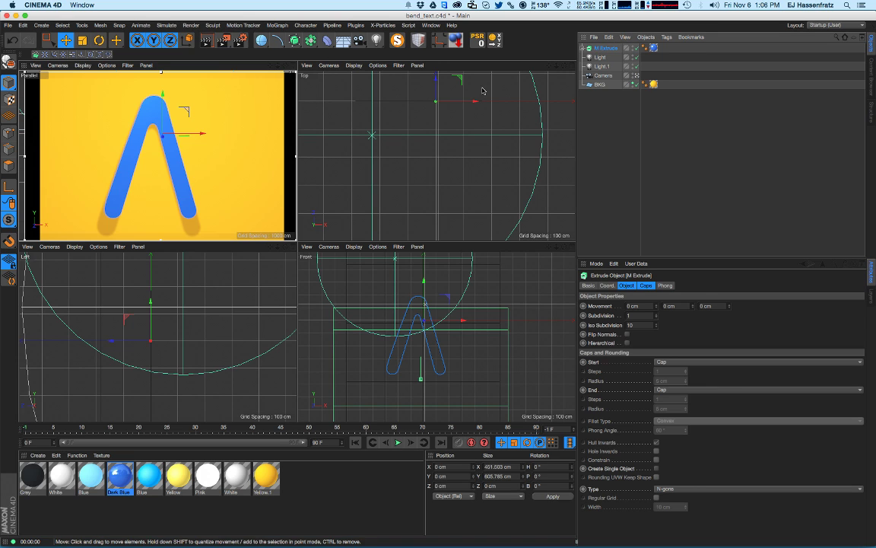
pyautogui.moveTo(327, 43); pyautogui.dragTo(358, 55)
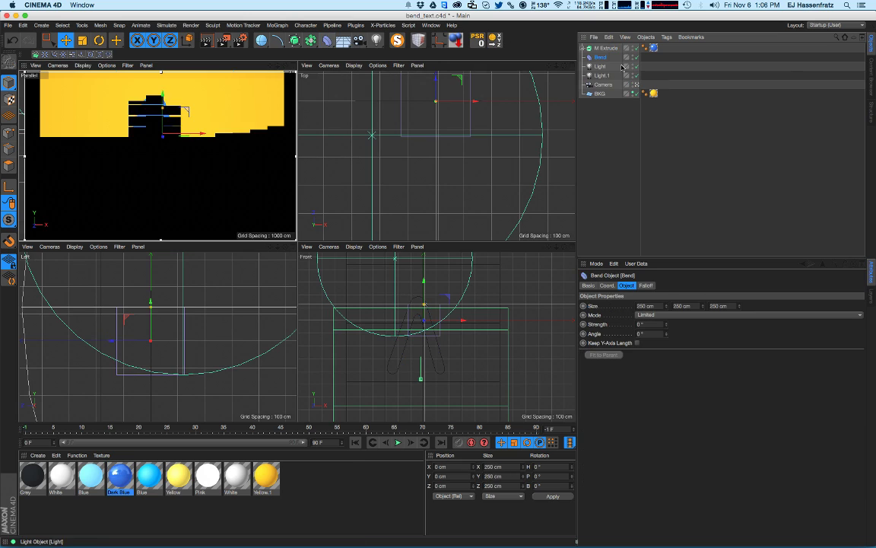
pyautogui.click(583, 48)
pyautogui.click(601, 66)
pyautogui.keyDown('shift'); pyautogui.click(605, 49); pyautogui.keyUp('shift')
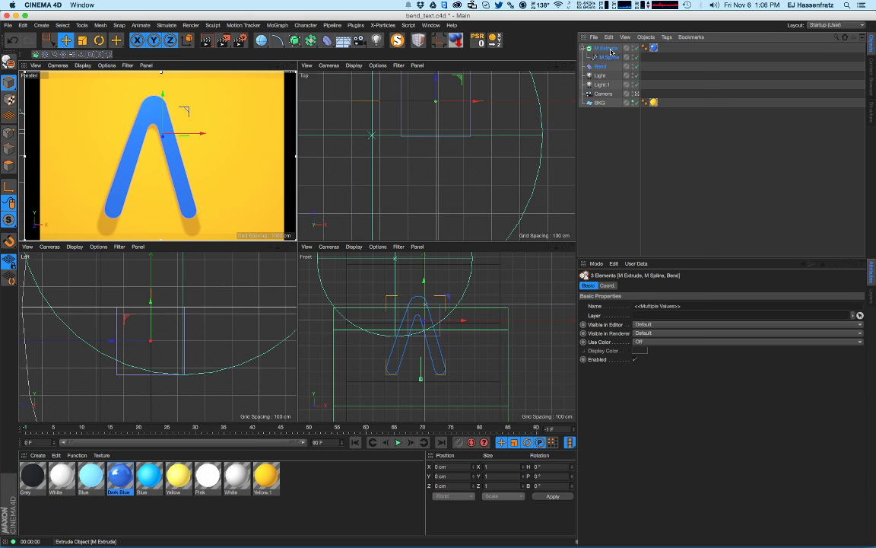
pyautogui.rightClick(606, 51)
pyautogui.click(638, 335)
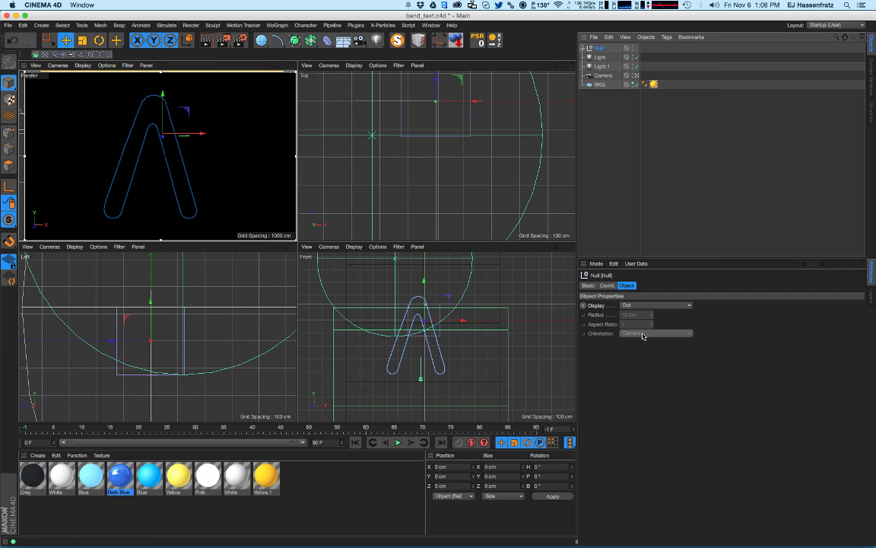
# - Examine the null's hierarchy, comparing the levels of M Extrude, its M Spline child and the Bend deformer
pyautogui.click(582, 48)
pyautogui.click(605, 76)
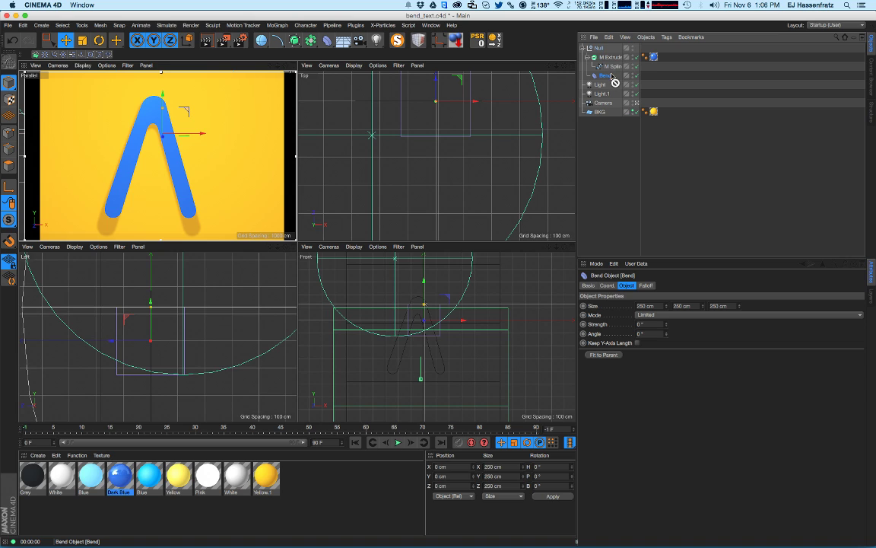
pyautogui.click(588, 57)
pyautogui.click(609, 58)
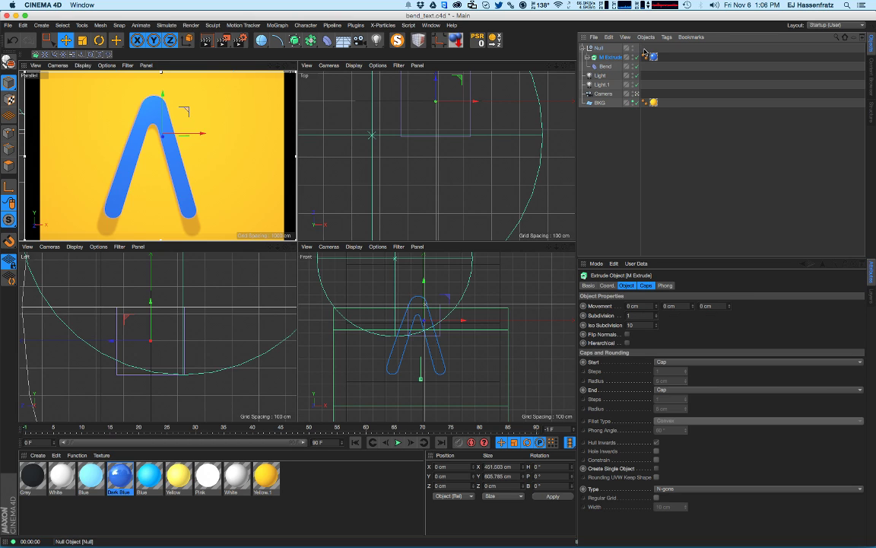
pyautogui.click(588, 57)
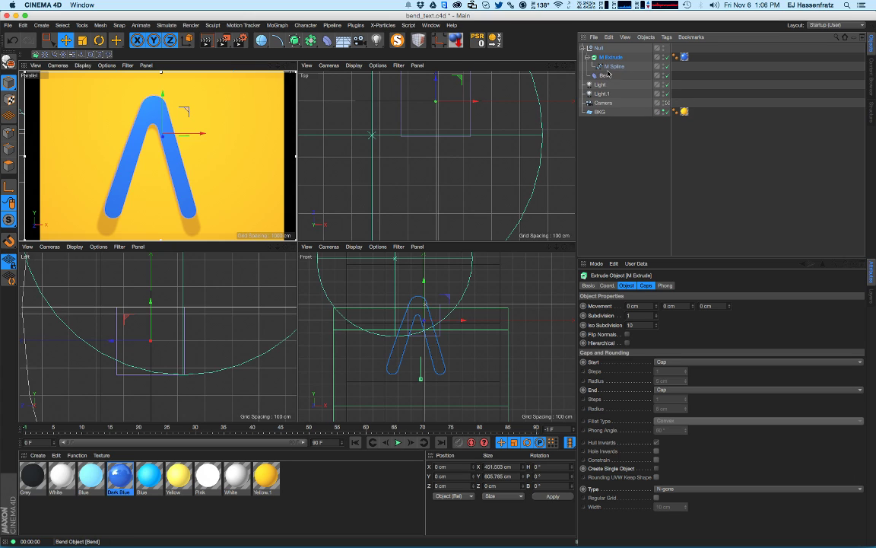
pyautogui.click(587, 57)
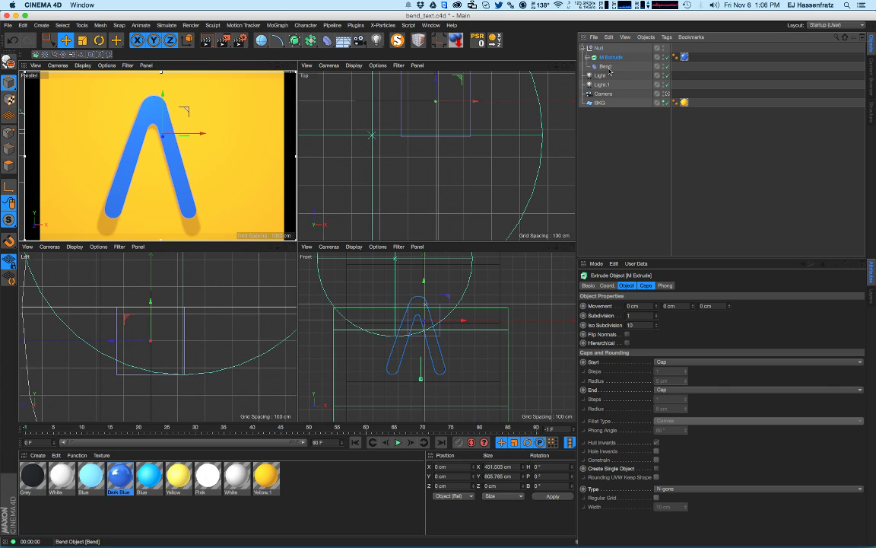
pyautogui.click(606, 67)
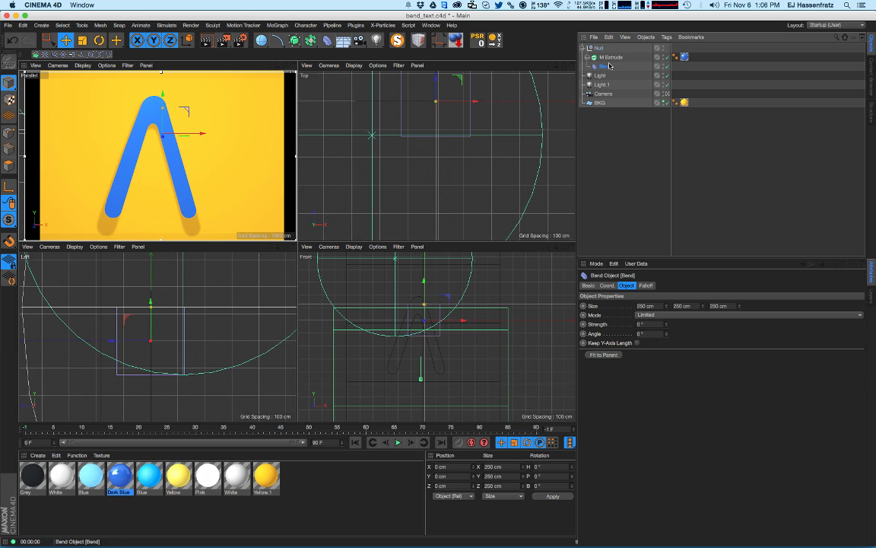
pyautogui.click(610, 58)
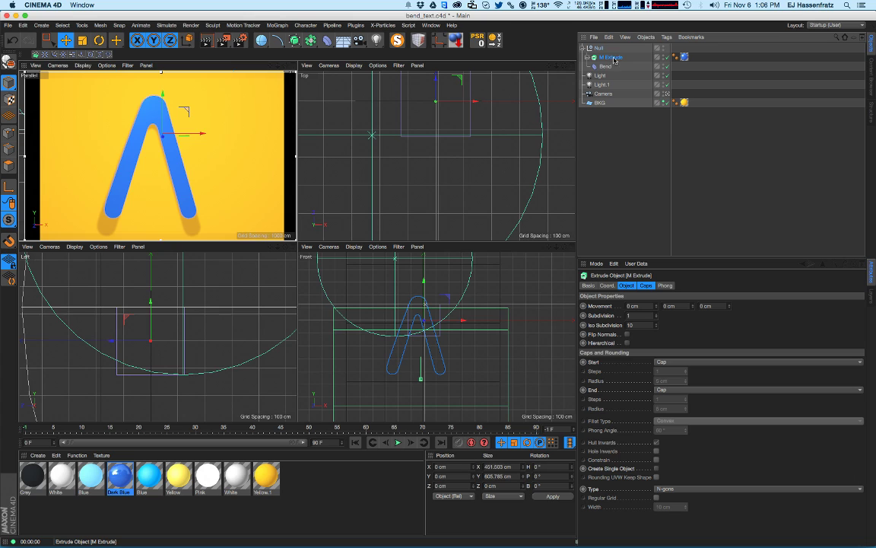
# - Rename the group null as Bendy M
pyautogui.doubleClick(599, 48)
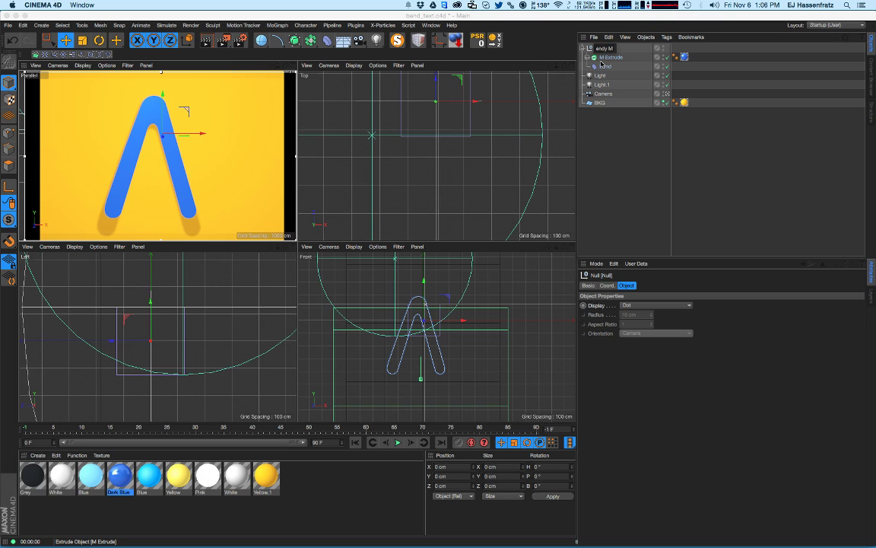
pyautogui.write('Bendy M')
pyautogui.press('Return')
# - Move the Bend deformer onto the middle of the letter, at about X -54, Y -112 and Z 10 cm
pyautogui.scroll(-5, 162, 340)
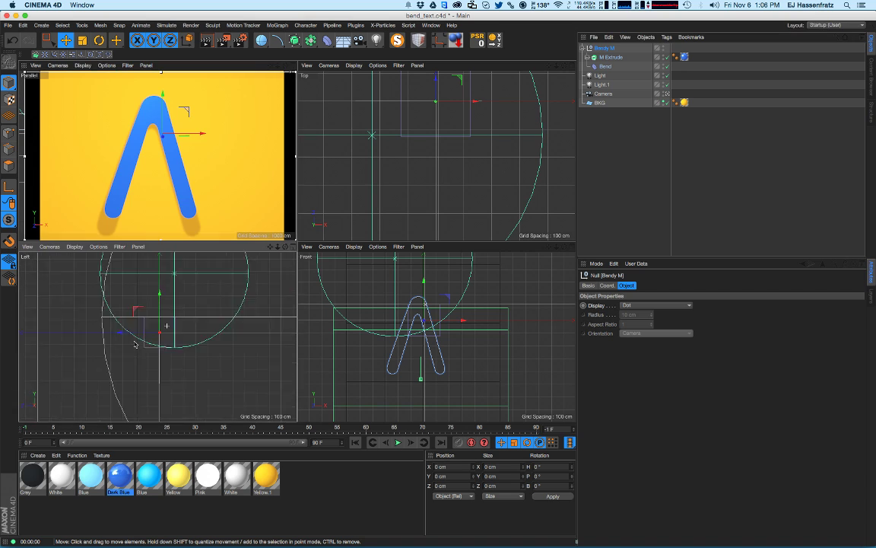
pyautogui.scroll(5, 162, 340)
pyautogui.click(162, 340)
pyautogui.scroll(-6, 193, 334)
pyautogui.scroll(5, 178, 334)
pyautogui.moveTo(184, 120); pyautogui.dragTo(184, 152)
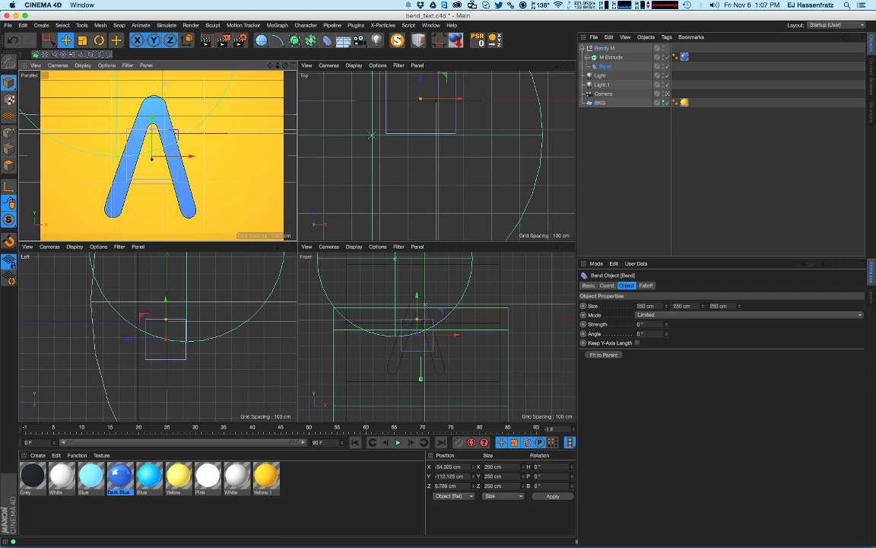
# - Set the Bend deformer's strength to about 83° and rotate its heading to 90° so the letter bends in depth
pyautogui.moveTo(667, 325); pyautogui.dragTo(672, 308)
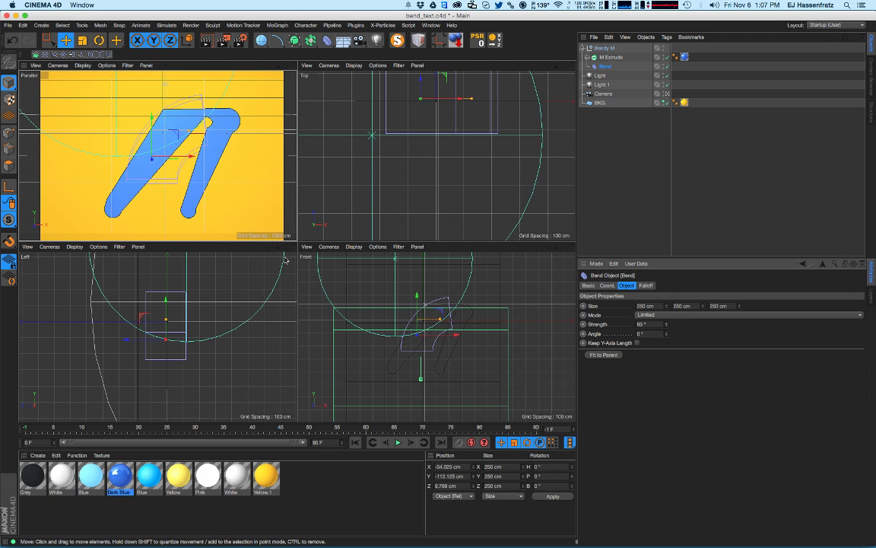
pyautogui.press('r')
pyautogui.moveTo(169, 337); pyautogui.dragTo(280, 332)
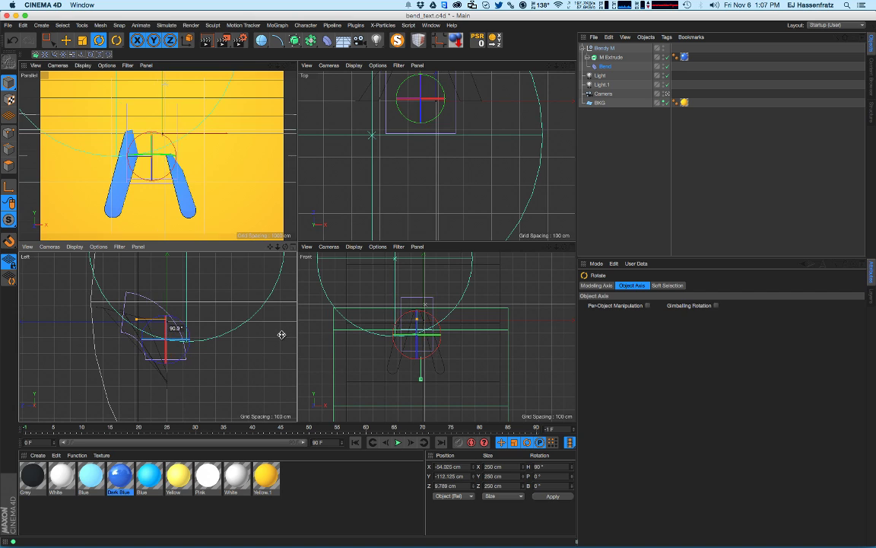
pyautogui.press('e')
pyautogui.scroll(-4, 192, 323)
pyautogui.press('r')
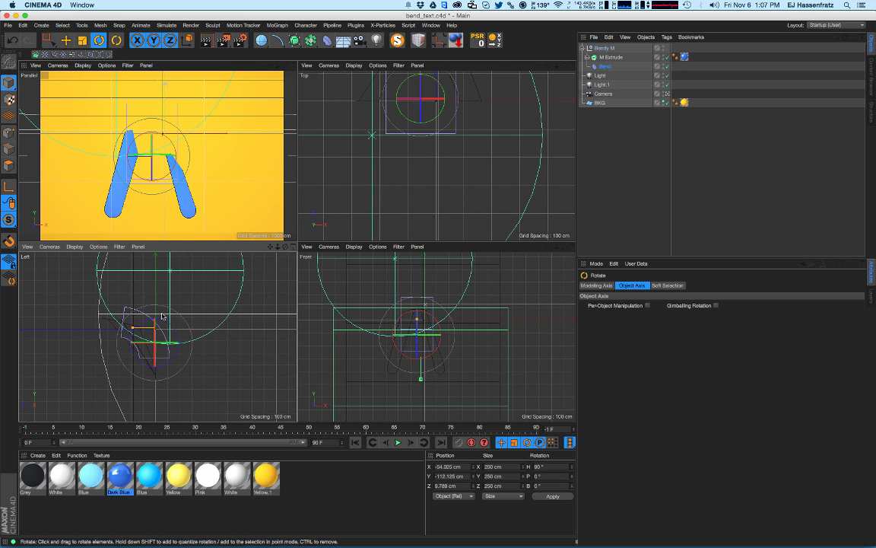
# - Rotate the Bend deformer's heading to -90° so the letter bends the opposite way in depth
pyautogui.moveTo(166, 343)
pyautogui.mouseDown()
pyautogui.moveTo(112, 342)
pyautogui.moveTo(162, 332)
pyautogui.mouseUp()
pyautogui.press('e')
pyautogui.keyDown('alt'); pyautogui.moveTo(163, 172); pyautogui.dragTo(182, 156); pyautogui.keyUp('alt')
# - Show the polygon edges in the perspective view with Gouraud Shading (Lines) and inspect the M Extrude's mesh
pyautogui.click(587, 57)
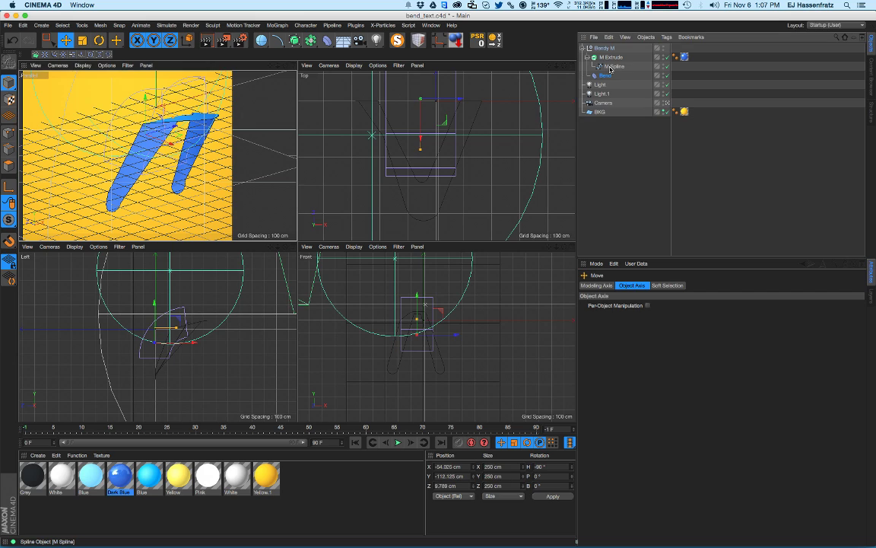
pyautogui.click(613, 66)
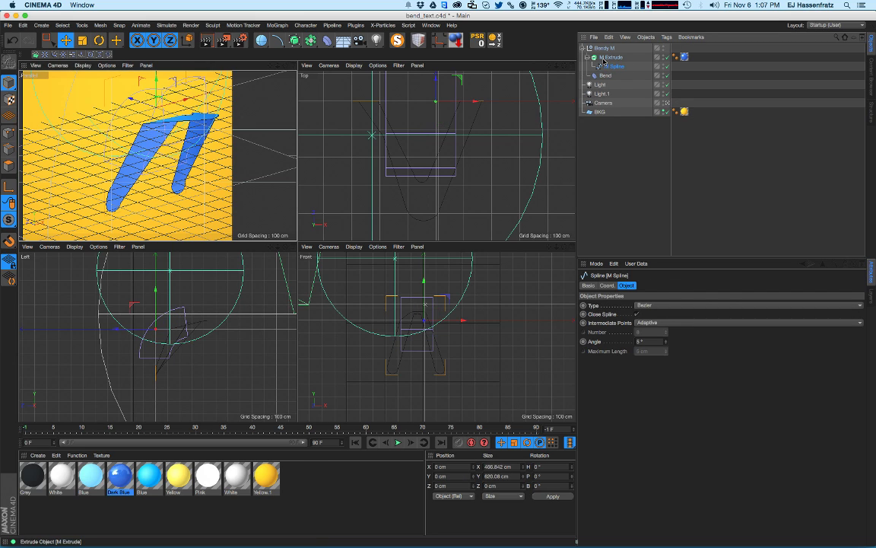
pyautogui.click(611, 57)
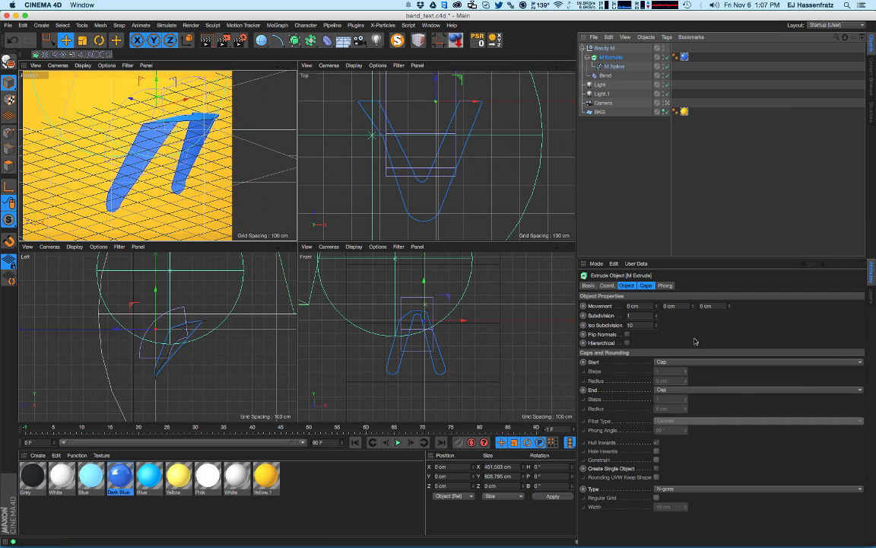
pyautogui.keyDown('alt'); pyautogui.moveTo(186, 169); pyautogui.dragTo(165, 165); pyautogui.keyUp('alt')
pyautogui.click(60, 66)
pyautogui.moveTo(80, 66)
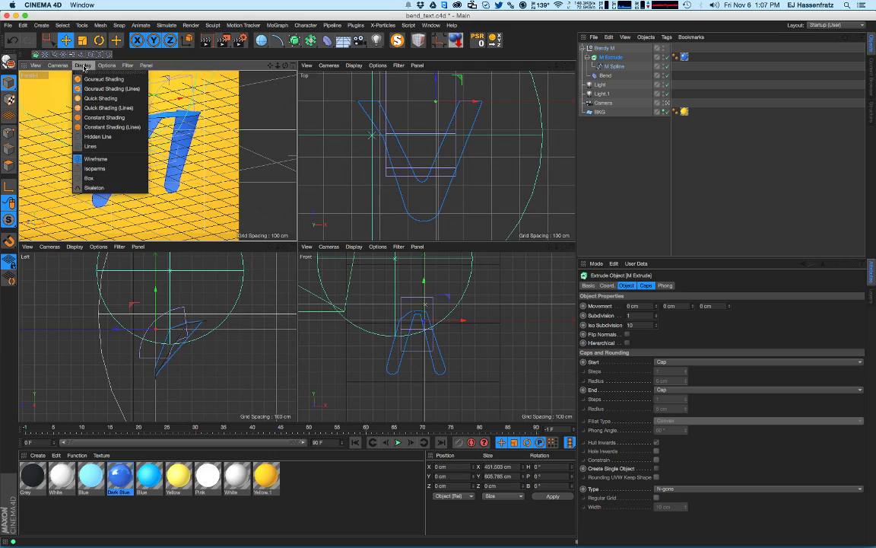
pyautogui.click(81, 87)
pyautogui.keyDown('alt'); pyautogui.moveTo(134, 100); pyautogui.dragTo(99, 100); pyautogui.keyUp('alt')
pyautogui.keyDown('alt'); pyautogui.moveTo(99, 101); pyautogui.dragTo(145, 130, button='middle'); pyautogui.keyUp('alt')
pyautogui.keyDown('alt'); pyautogui.moveTo(143, 132); pyautogui.dragTo(152, 134, button='right'); pyautogui.keyUp('alt')
pyautogui.keyDown('alt'); pyautogui.moveTo(149, 135); pyautogui.dragTo(172, 148); pyautogui.keyUp('alt')
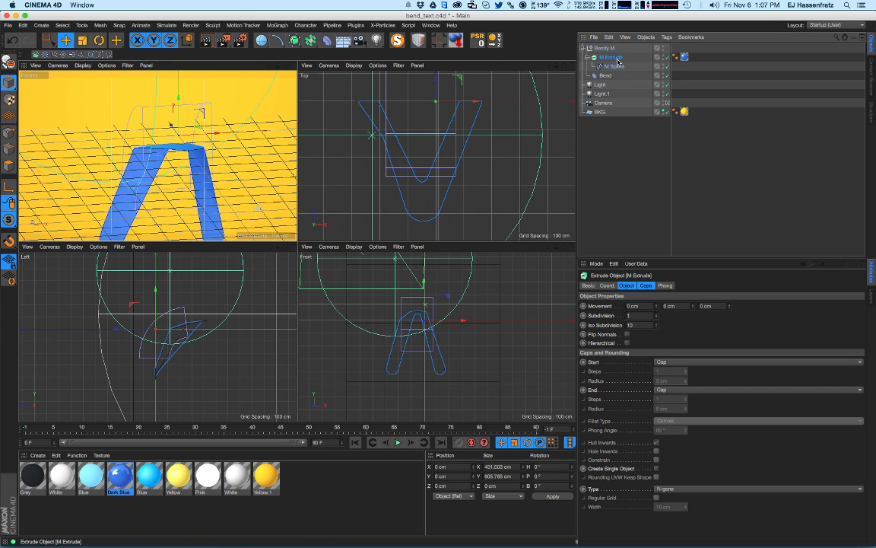
# - Set the M Extrude's cap type to Quadrangles with Regular Grid enabled and a grid width of 13 cm
pyautogui.click(670, 491)
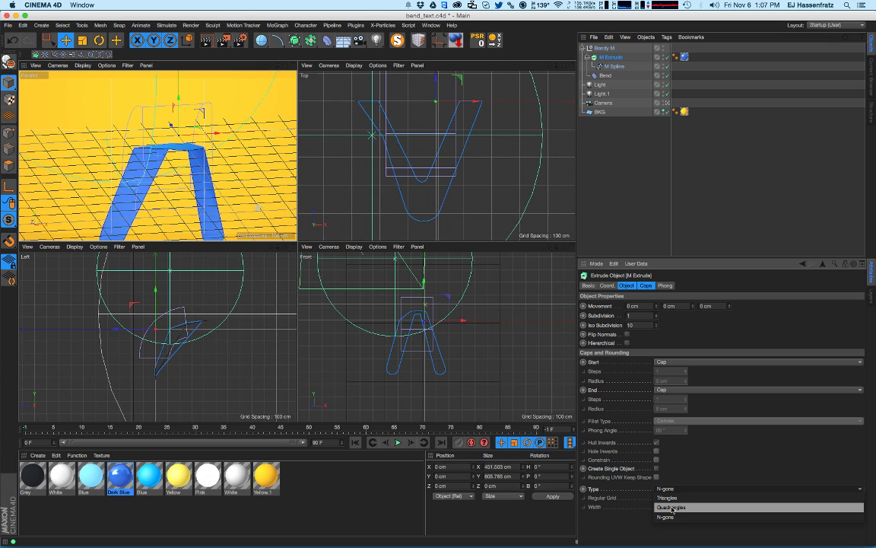
pyautogui.click(673, 507)
pyautogui.click(657, 498)
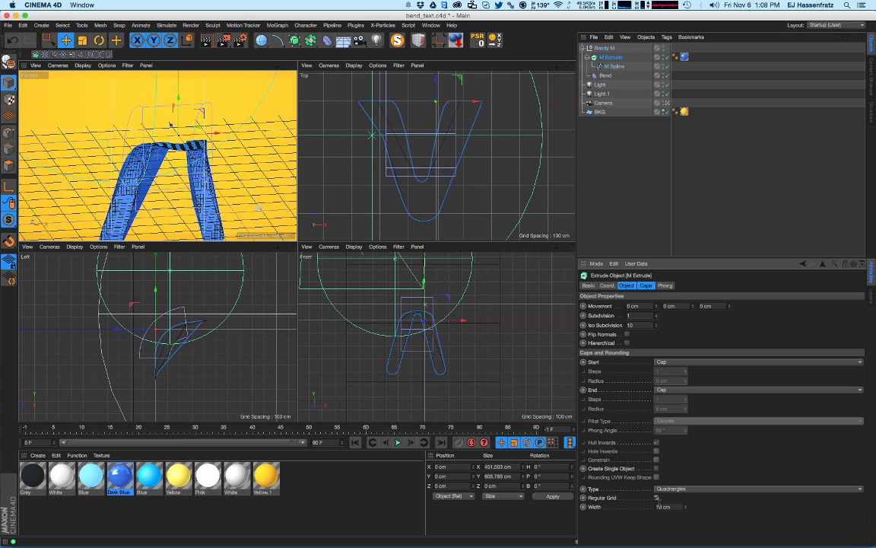
pyautogui.moveTo(138, 169)
pyautogui.keyDown('alt'); pyautogui.mouseDown()
pyautogui.moveTo(169, 136)
pyautogui.moveTo(172, 178)
pyautogui.mouseUp(); pyautogui.keyUp('alt')
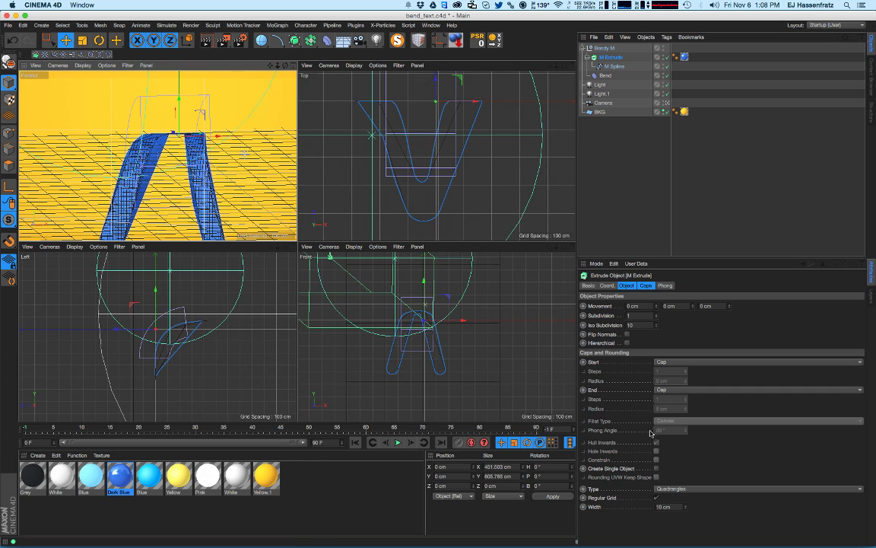
pyautogui.click(657, 469)
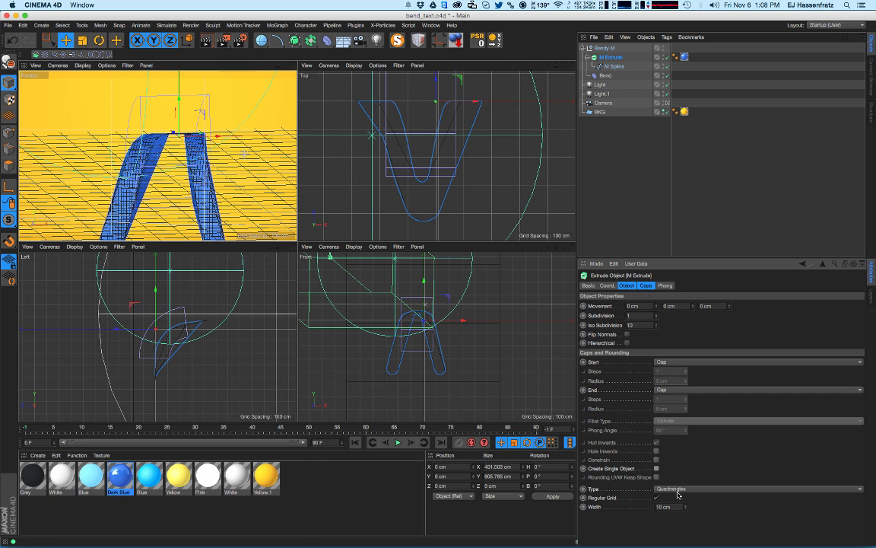
pyautogui.moveTo(688, 509); pyautogui.dragTo(672, 507)
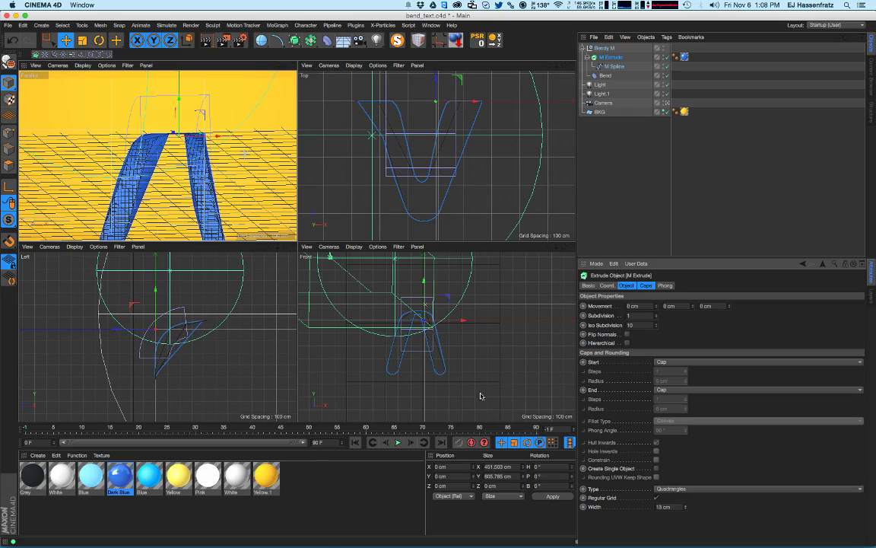
pyautogui.moveTo(188, 172)
pyautogui.keyDown('alt'); pyautogui.mouseDown()
pyautogui.moveTo(230, 178)
pyautogui.moveTo(196, 166)
pyautogui.mouseUp(); pyautogui.keyUp('alt')
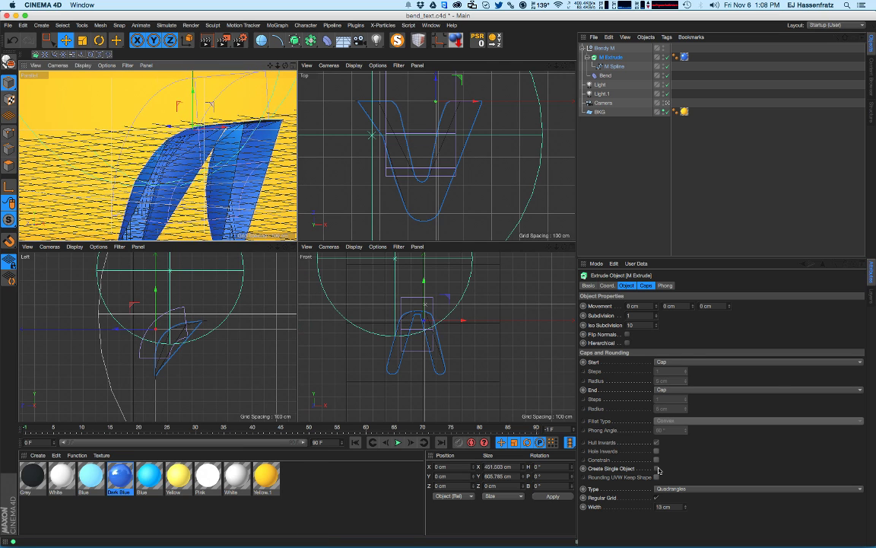
pyautogui.click(658, 468)
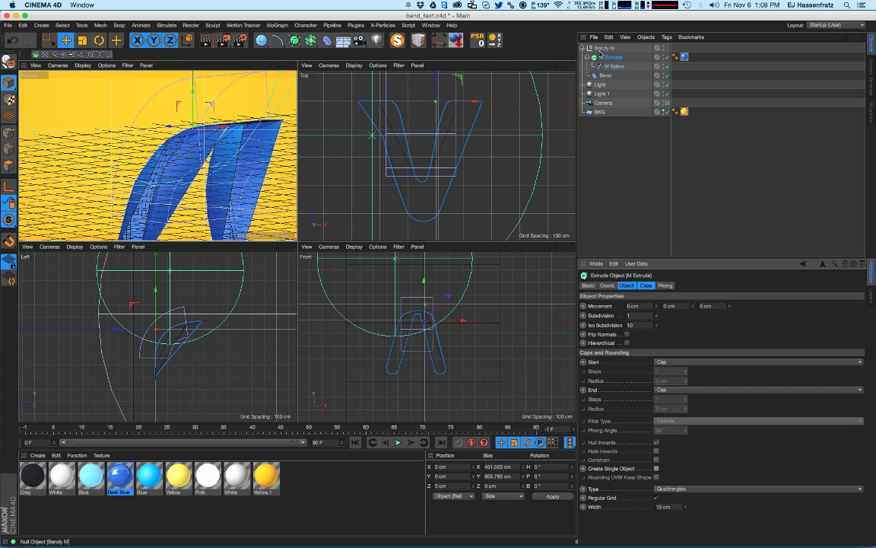
# - Set the Bend deformer's strength to about 90°
pyautogui.click(605, 76)
pyautogui.moveTo(672, 330)
pyautogui.mouseDown()
pyautogui.moveTo(668, 388)
pyautogui.moveTo(667, 321)
pyautogui.mouseUp()
pyautogui.click(611, 58)
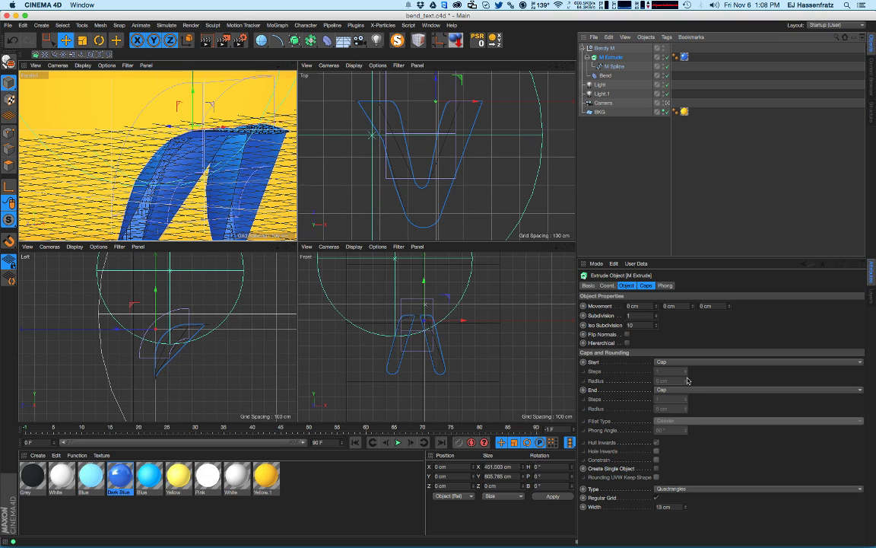
# - Set the M Spline's adaptive intermediate point angle to 0° for a finer curve
pyautogui.click(611, 67)
pyautogui.moveTo(667, 343); pyautogui.dragTo(668, 348)
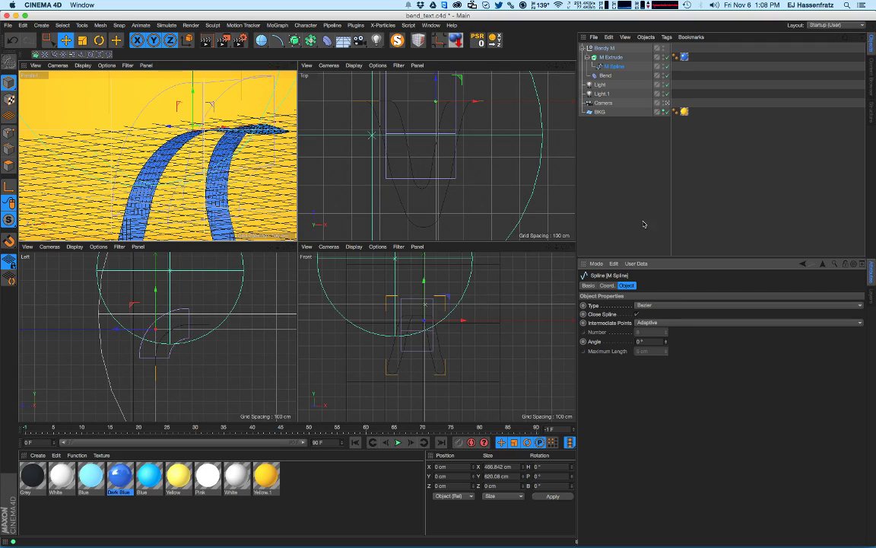
pyautogui.keyDown('alt'); pyautogui.moveTo(193, 168); pyautogui.dragTo(146, 130); pyautogui.keyUp('alt')
# - Set the Bend deformer's Y size to 155 cm and strength to 171°, with Keep Y-Axis Length enabled
pyautogui.click(606, 75)
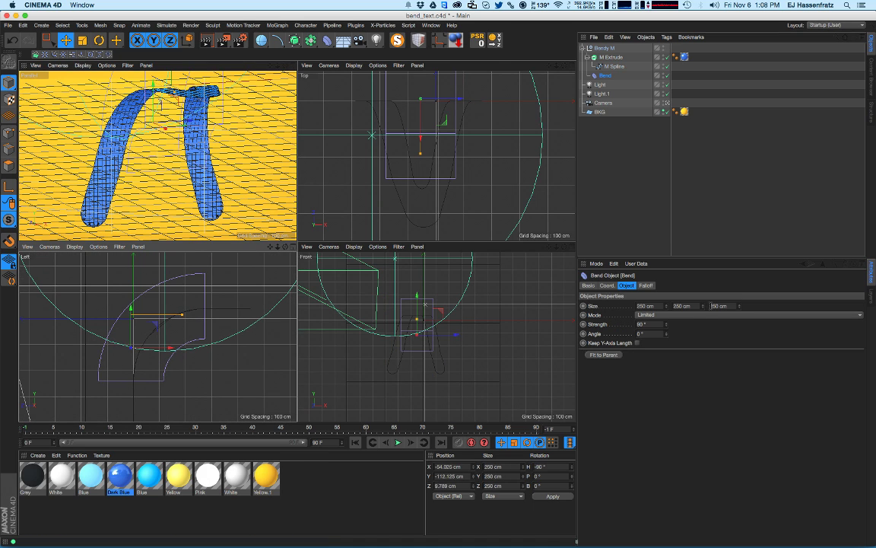
pyautogui.moveTo(702, 307); pyautogui.dragTo(676, 288)
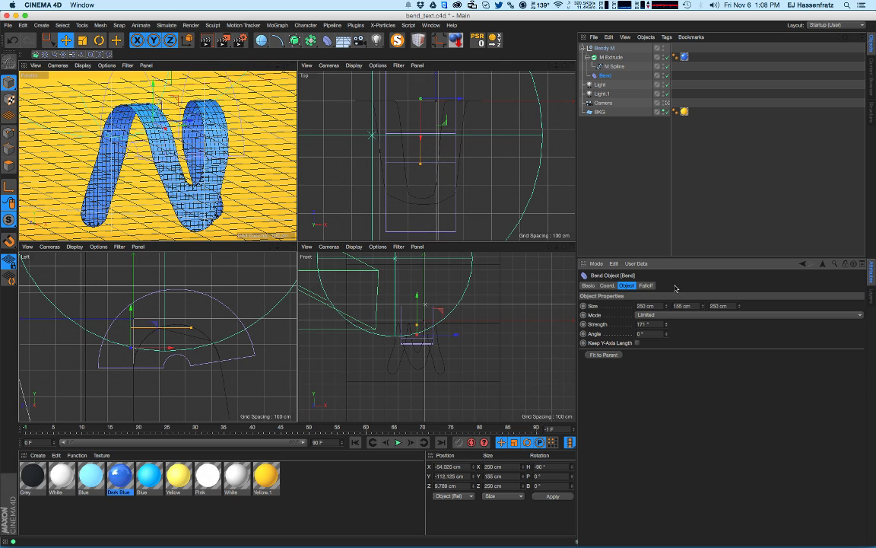
pyautogui.click(638, 343)
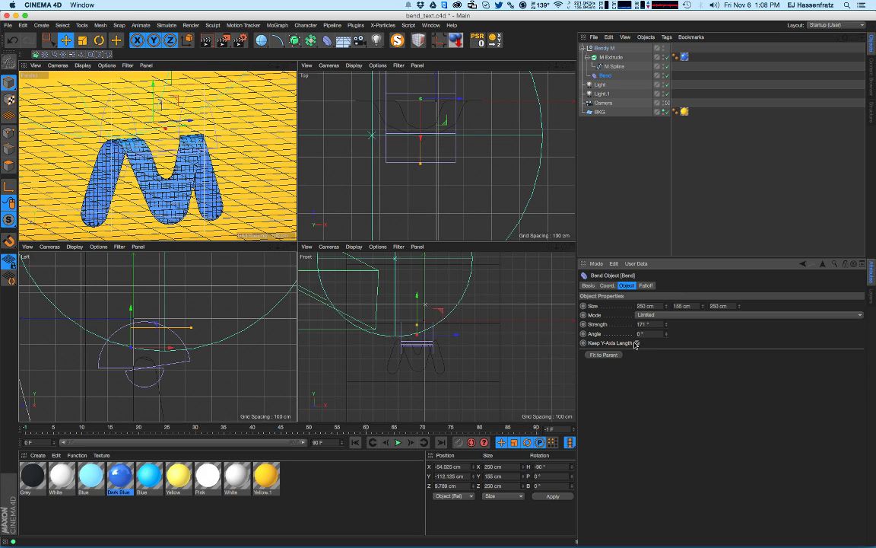
# - Shrink the Bend deformer's size to 33 cm in X and 88 cm in Y
pyautogui.moveTo(705, 307); pyautogui.dragTo(690, 340)
pyautogui.keyDown('alt'); pyautogui.moveTo(140, 382); pyautogui.dragTo(143, 337, button='middle'); pyautogui.keyUp('alt')
pyautogui.keyDown('alt'); pyautogui.moveTo(127, 313); pyautogui.dragTo(147, 313, button='middle'); pyautogui.keyUp('alt')
pyautogui.moveTo(160, 312)
pyautogui.keyDown('alt'); pyautogui.mouseDown(button='right')
pyautogui.moveTo(192, 297)
pyautogui.moveTo(164, 319)
pyautogui.mouseUp(button='right'); pyautogui.keyUp('alt')
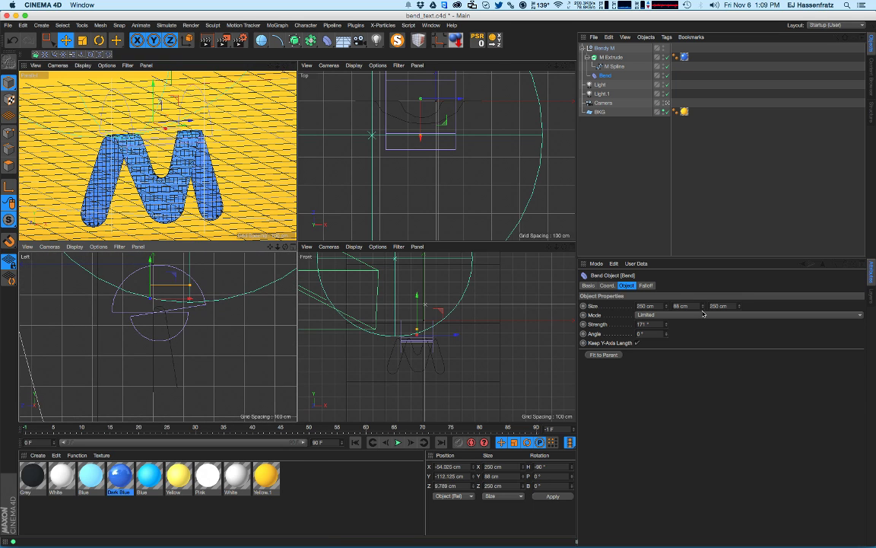
pyautogui.moveTo(668, 309); pyautogui.dragTo(639, 404)
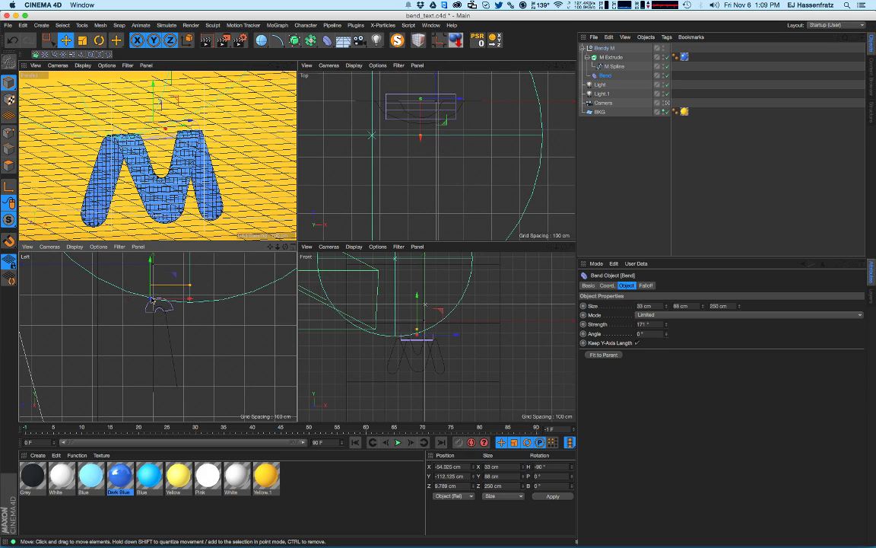
pyautogui.keyDown('alt'); pyautogui.moveTo(161, 304); pyautogui.dragTo(192, 291, button='right'); pyautogui.keyUp('alt')
pyautogui.moveTo(156, 163)
pyautogui.keyDown('alt'); pyautogui.mouseDown()
pyautogui.moveTo(172, 165)
pyautogui.moveTo(207, 140)
pyautogui.moveTo(146, 143)
pyautogui.moveTo(146, 165)
pyautogui.moveTo(163, 177)
pyautogui.mouseUp(); pyautogui.keyUp('alt')
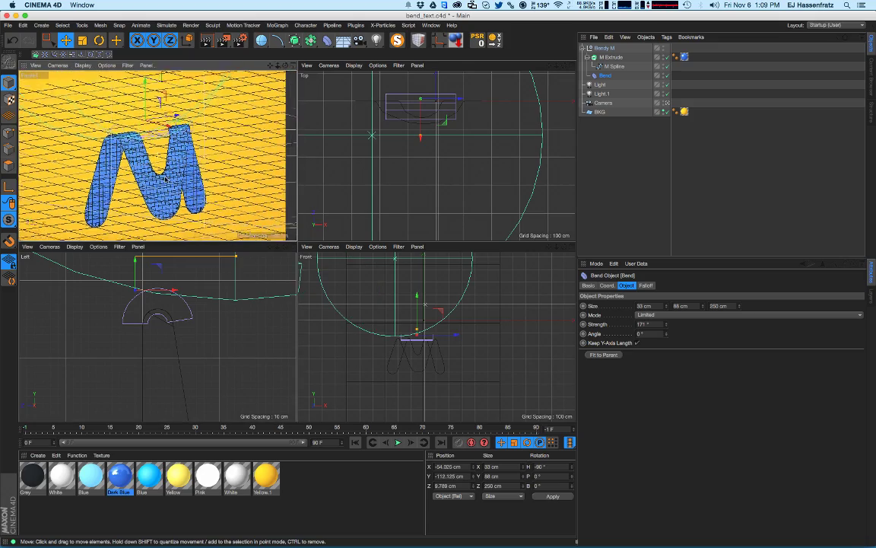
# - Set the Bend deformer's size to 101 cm in Y and 314 cm in Z, and compare the letter with it off and on
pyautogui.moveTo(740, 306); pyautogui.dragTo(698, 304)
pyautogui.moveTo(124, 142)
pyautogui.keyDown('alt'); pyautogui.mouseDown()
pyautogui.moveTo(164, 135)
pyautogui.moveTo(136, 151)
pyautogui.mouseUp(); pyautogui.keyUp('alt')
pyautogui.keyDown('alt'); pyautogui.moveTo(198, 182); pyautogui.dragTo(241, 178); pyautogui.keyUp('alt')
pyautogui.click(667, 75)
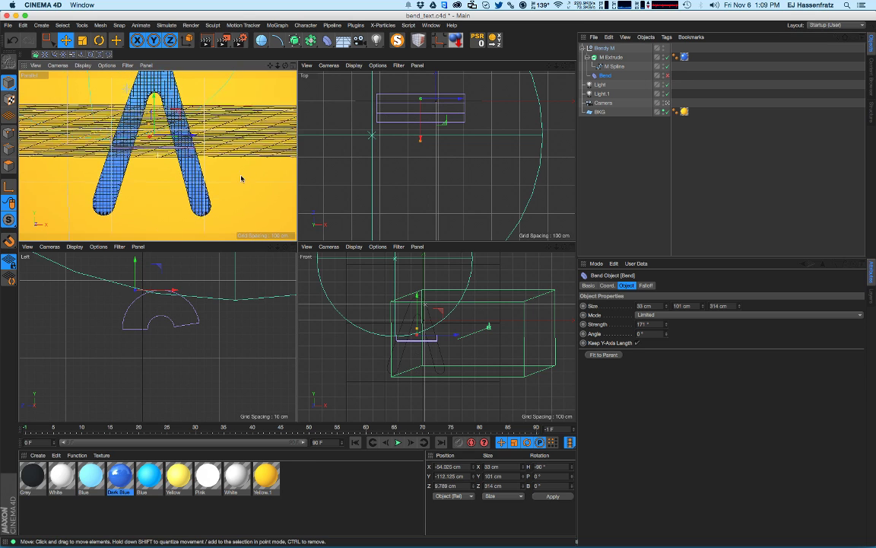
pyautogui.click(667, 75)
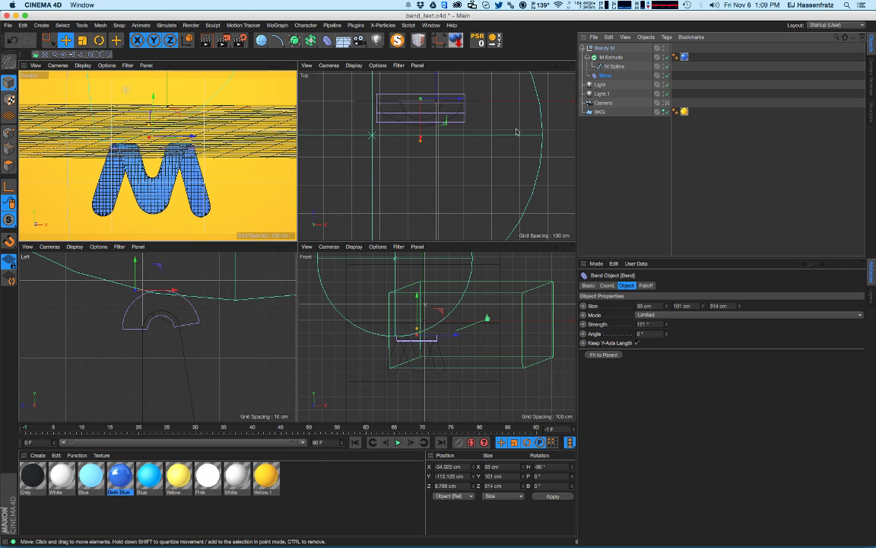
# - Move the Bend deformer up along Y to about -67 cm
pyautogui.moveTo(153, 121); pyautogui.dragTo(159, 107)
pyautogui.keyDown('alt'); pyautogui.moveTo(192, 160); pyautogui.dragTo(229, 178); pyautogui.keyUp('alt')
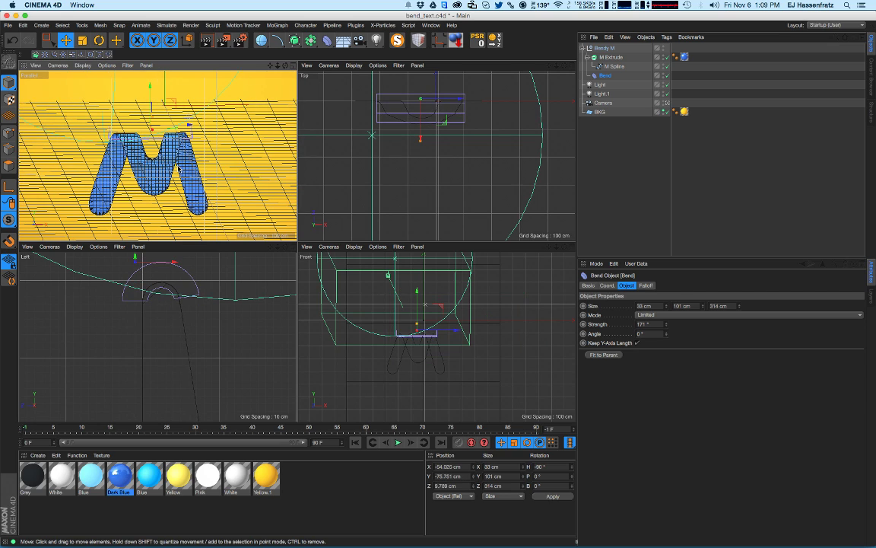
pyautogui.click(590, 58)
pyautogui.keyDown('alt'); pyautogui.moveTo(142, 121); pyautogui.dragTo(162, 99); pyautogui.keyUp('alt')
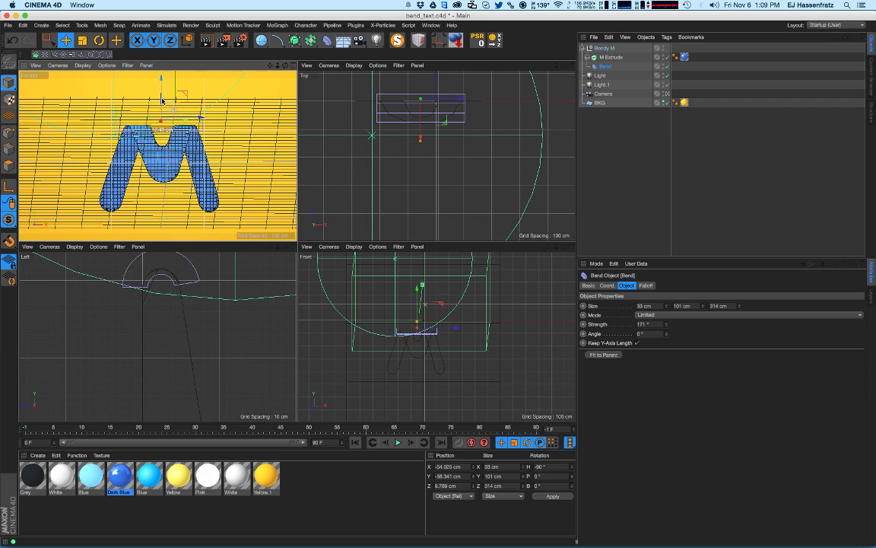
# - Render the perspective view from the front and from a closer angle to examine the fold of the letter
pyautogui.press('super+r')
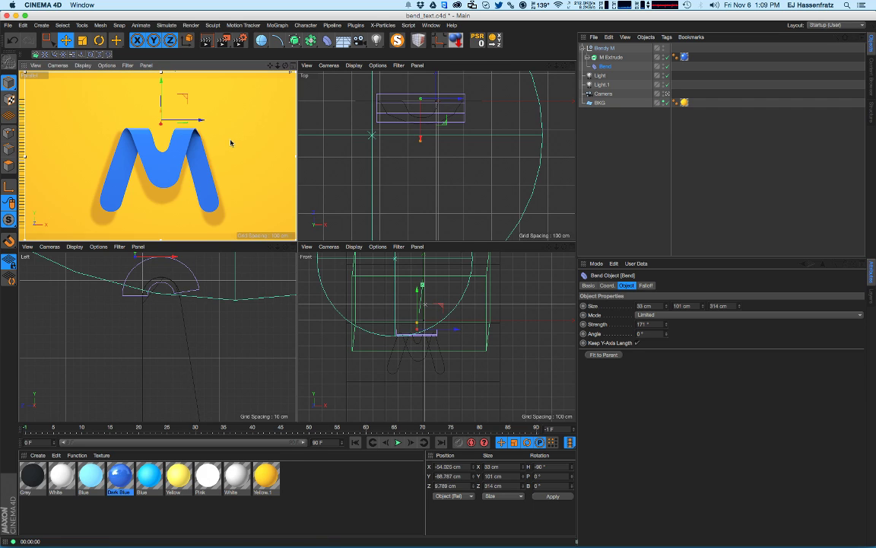
pyautogui.scroll(10, 193, 140)
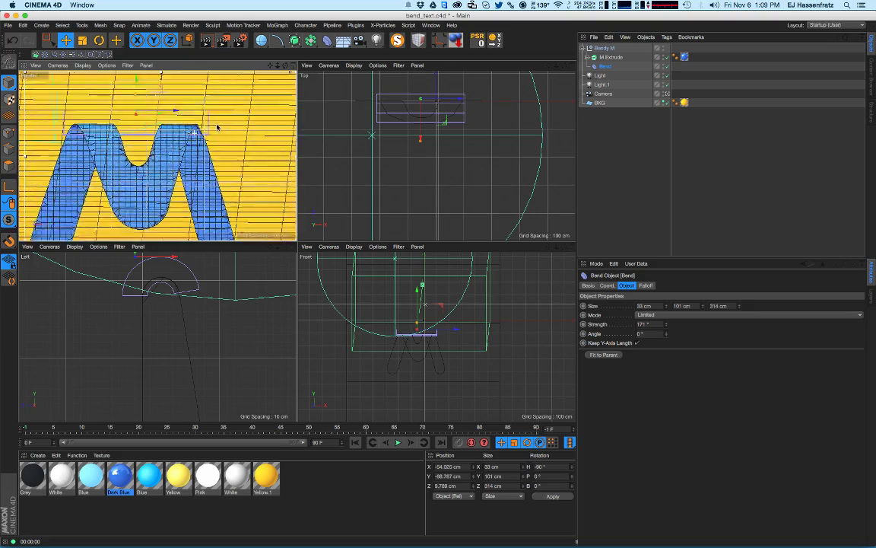
pyautogui.scroll(-8, 225, 134)
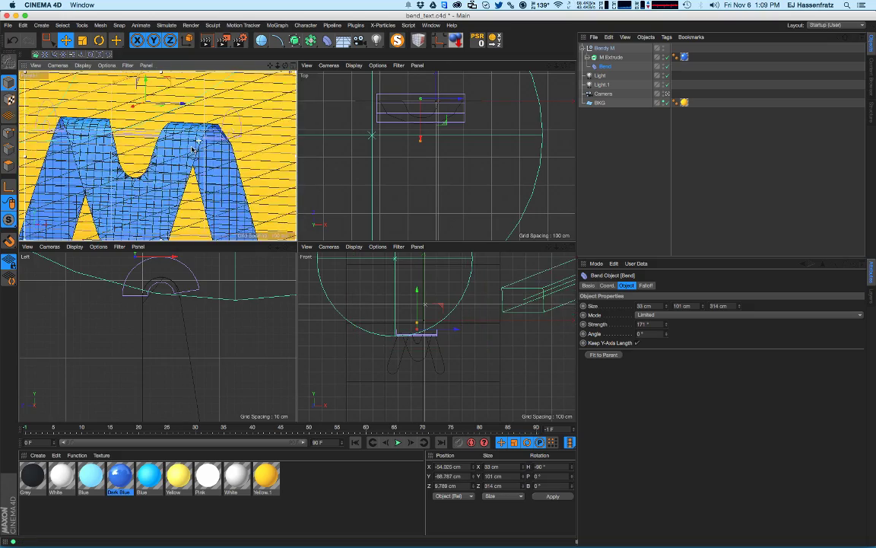
pyautogui.press('super+r')
# - Try a 5 cm grid width and the Triangles cap type with 10 cm on the M Extrude, rendering to compare smoothness
pyautogui.click(605, 58)
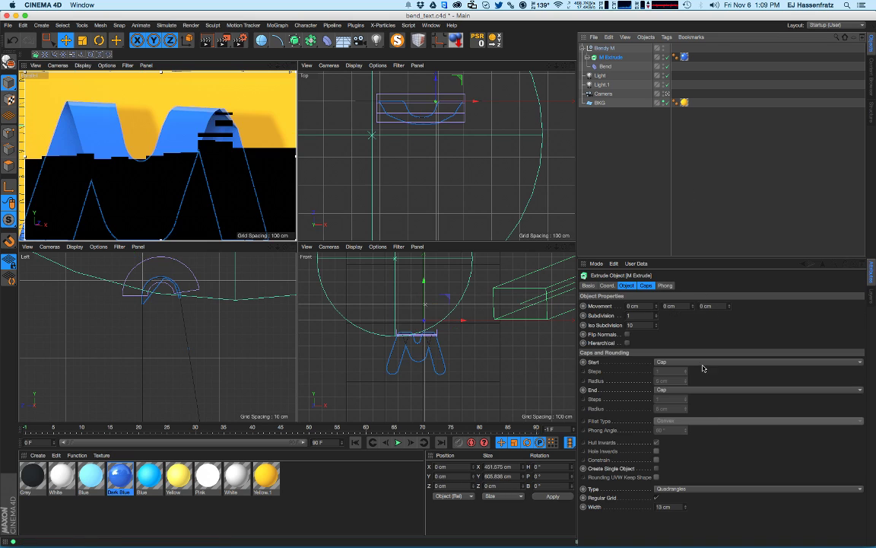
pyautogui.press('super+r')
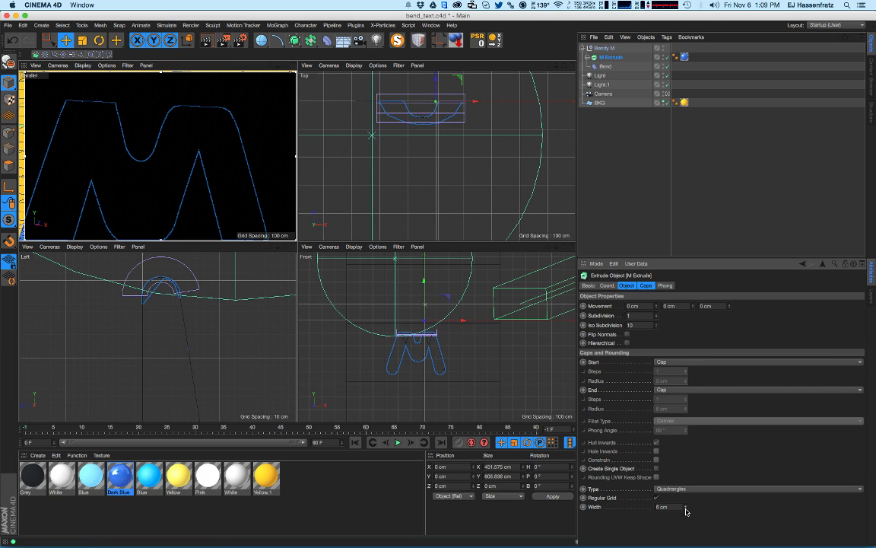
pyautogui.moveTo(686, 509); pyautogui.dragTo(682, 502)
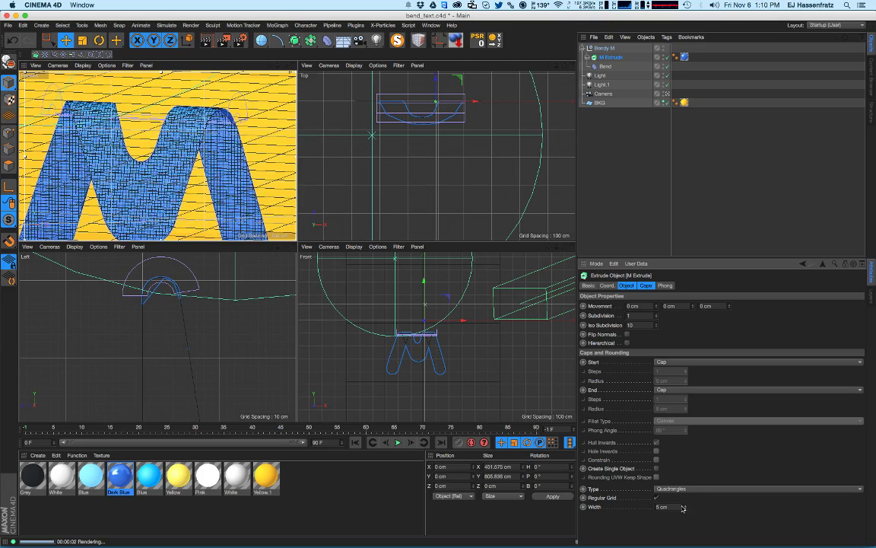
pyautogui.click(684, 488)
pyautogui.click(687, 499)
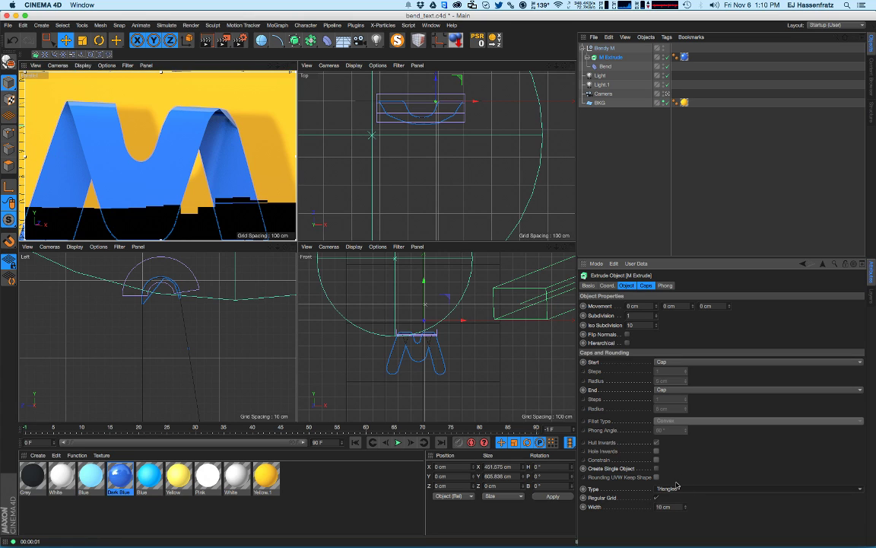
# - Return the M Extrude's cap type to Quadrangles and set the grid width to 14 cm
pyautogui.click(683, 489)
pyautogui.click(684, 495)
pyautogui.click(685, 488)
pyautogui.click(687, 500)
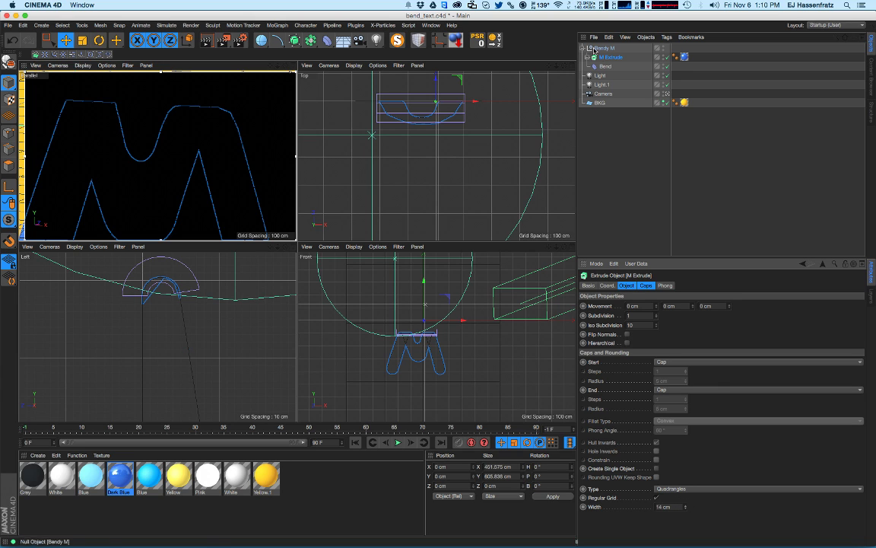
# - Select the M Spline inside the M Extrude and set its intermediate points to Subdivided
pyautogui.click(587, 57)
pyautogui.click(614, 66)
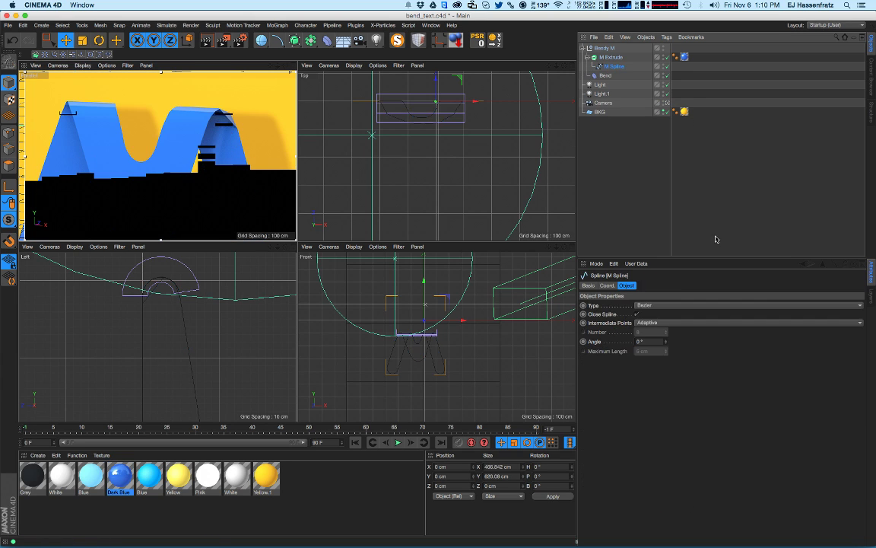
pyautogui.click(672, 322)
pyautogui.click(661, 308)
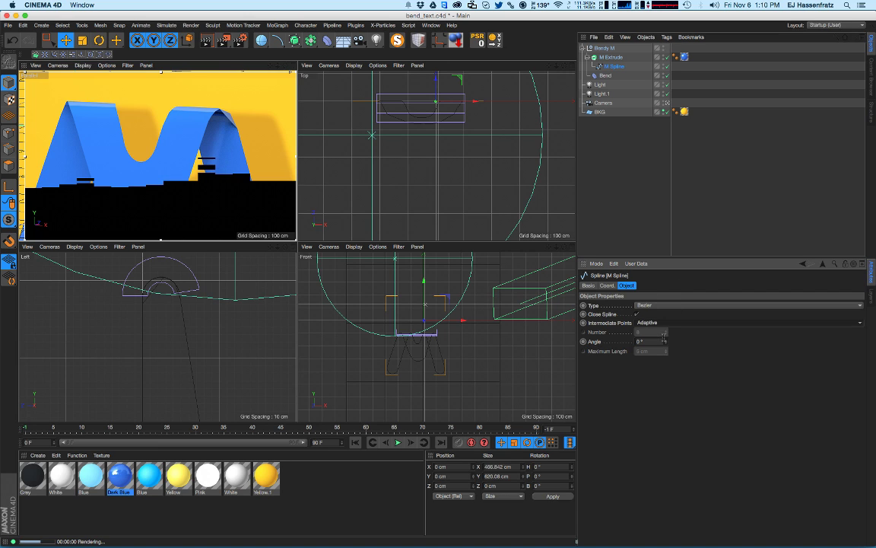
pyautogui.moveTo(664, 340); pyautogui.dragTo(666, 343)
pyautogui.click(672, 323)
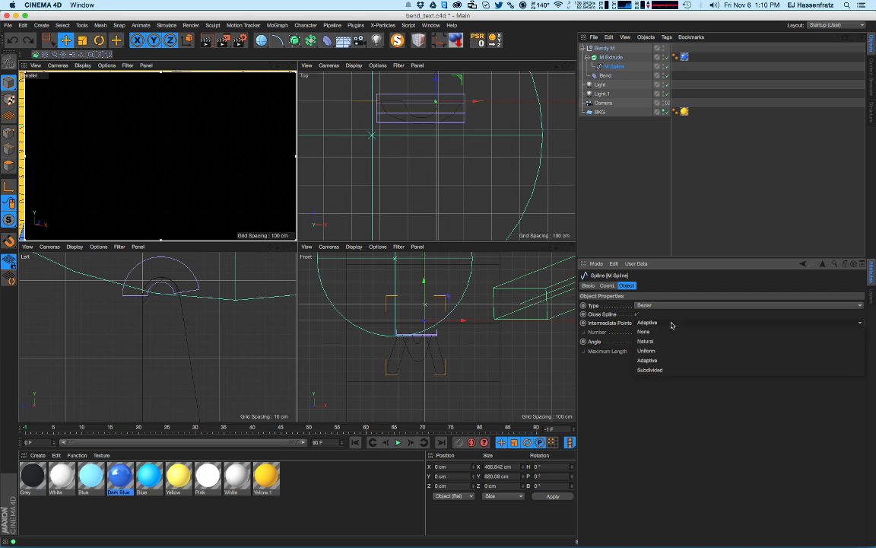
pyautogui.click(656, 369)
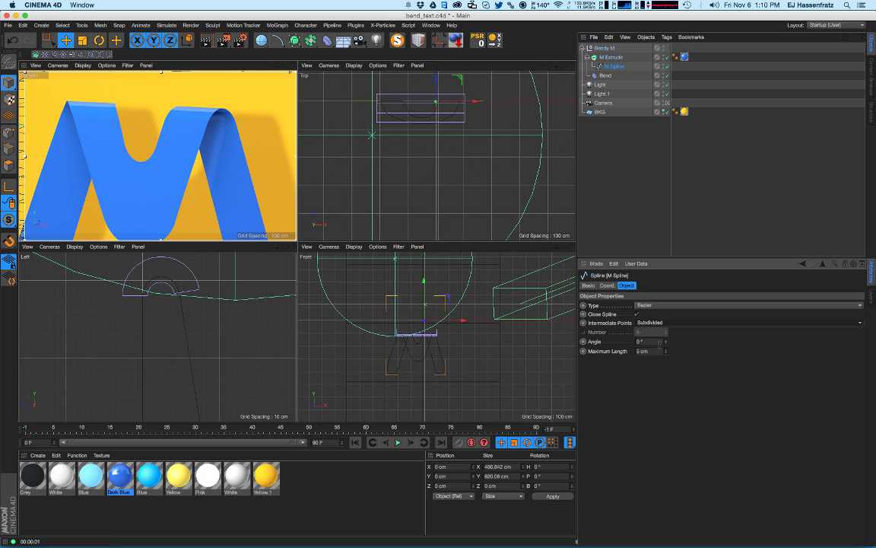
# - Try a coarse subdivision on the M Spline with a 31° angle and a 79 cm maximum length
pyautogui.rightClick(601, 341)
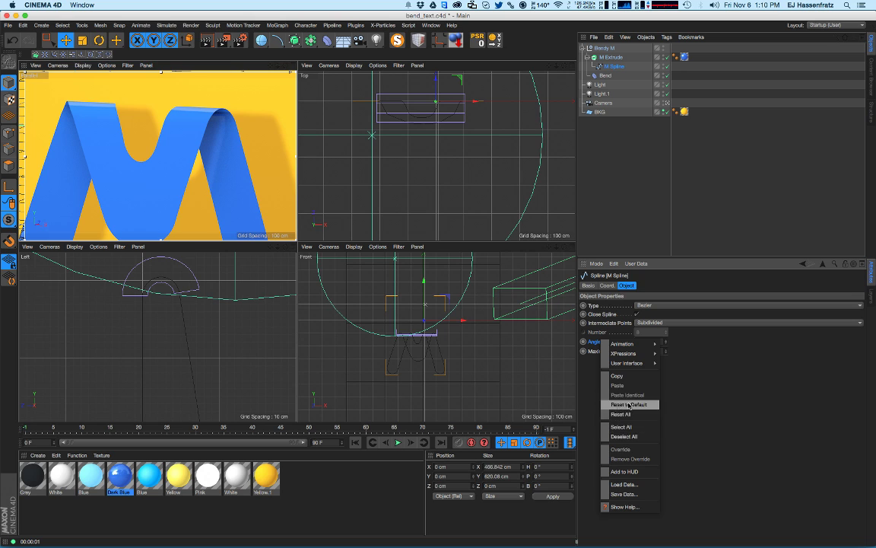
pyautogui.click(710, 360)
pyautogui.click(667, 341)
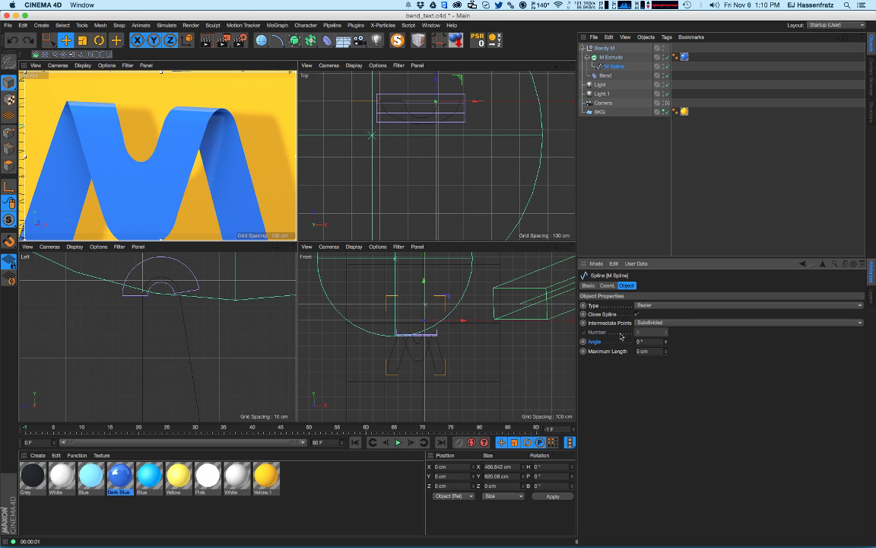
pyautogui.moveTo(660, 351); pyautogui.dragTo(671, 331)
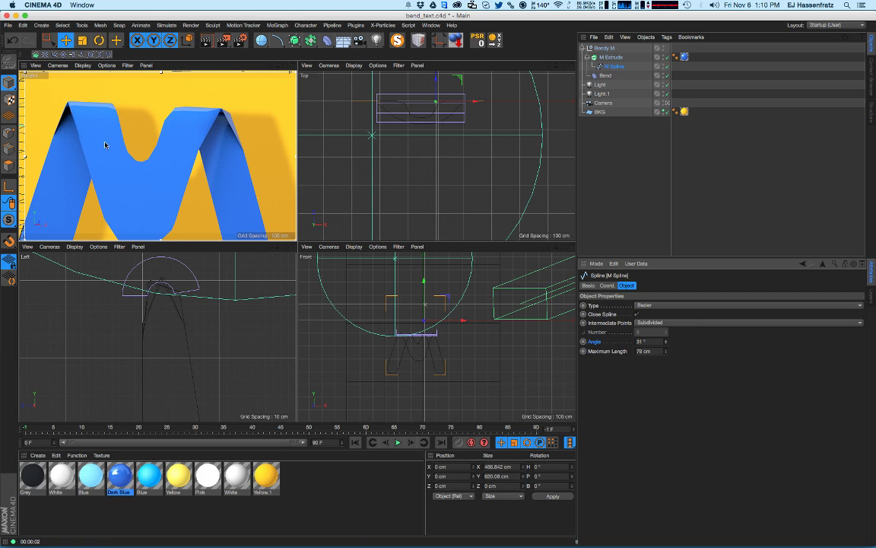
# - Set the M Spline's subdivision angle to 36° and its maximum length to 1 cm
pyautogui.moveTo(666, 352)
pyautogui.mouseDown()
pyautogui.moveTo(661, 385)
pyautogui.moveTo(672, 342)
pyautogui.moveTo(660, 341)
pyautogui.mouseUp()
pyautogui.click(667, 340)
pyautogui.click(666, 352)
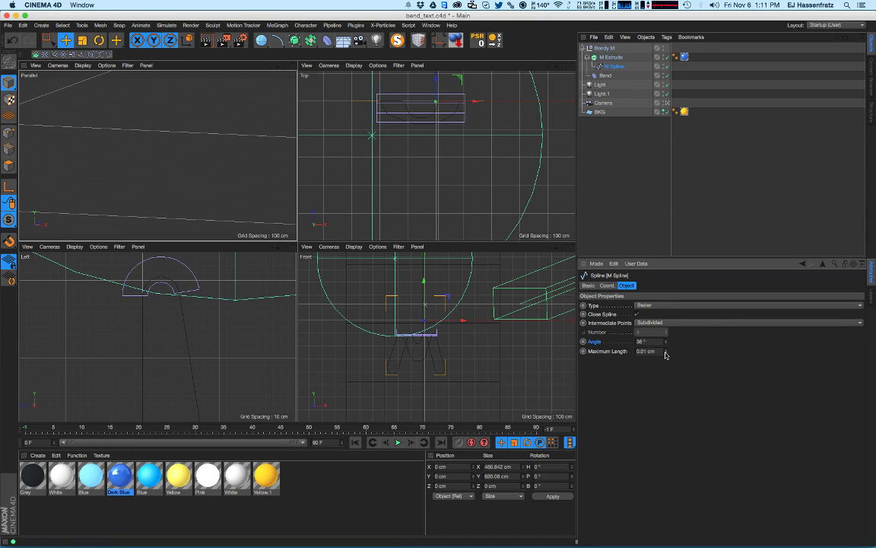
pyautogui.press('Return')
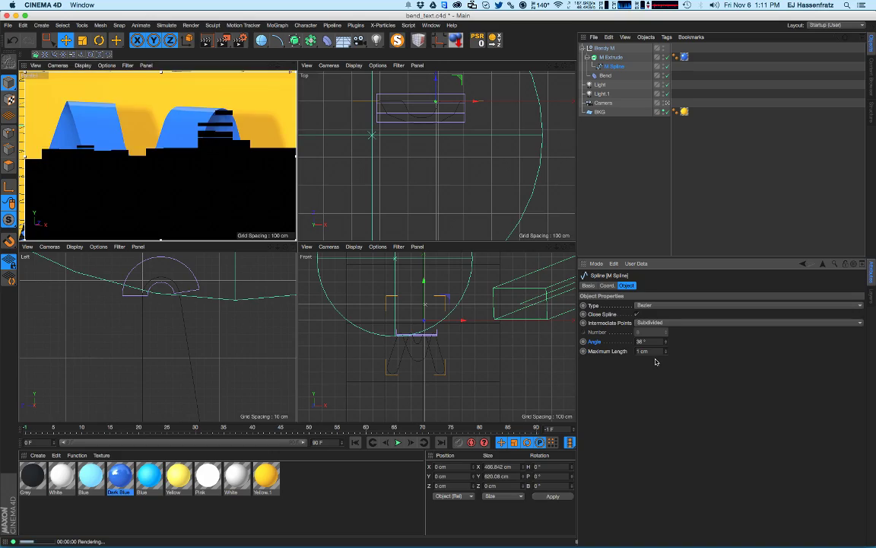
# - Render the perspective view from the opposite side and from the front to examine the smoothness of the folded M
pyautogui.moveTo(159, 169)
pyautogui.keyDown('alt'); pyautogui.mouseDown()
pyautogui.moveTo(161, 182)
pyautogui.moveTo(169, 173)
pyautogui.moveTo(248, 168)
pyautogui.mouseUp(); pyautogui.keyUp('alt')
pyautogui.hotkey('ctrl', 'r')
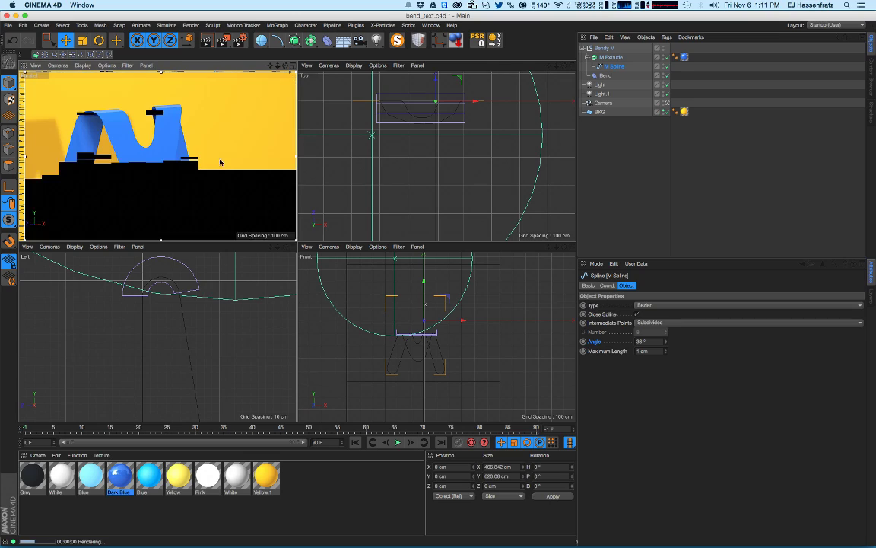
pyautogui.keyDown('alt'); pyautogui.moveTo(188, 169); pyautogui.dragTo(183, 216); pyautogui.keyUp('alt')
pyautogui.hotkey('ctrl', 'r')
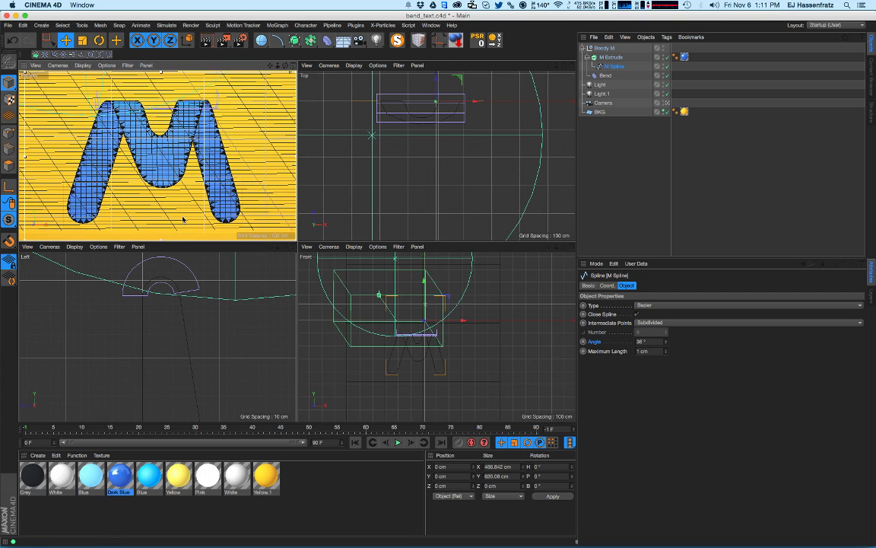
pyautogui.hotkey('ctrl', 'r')
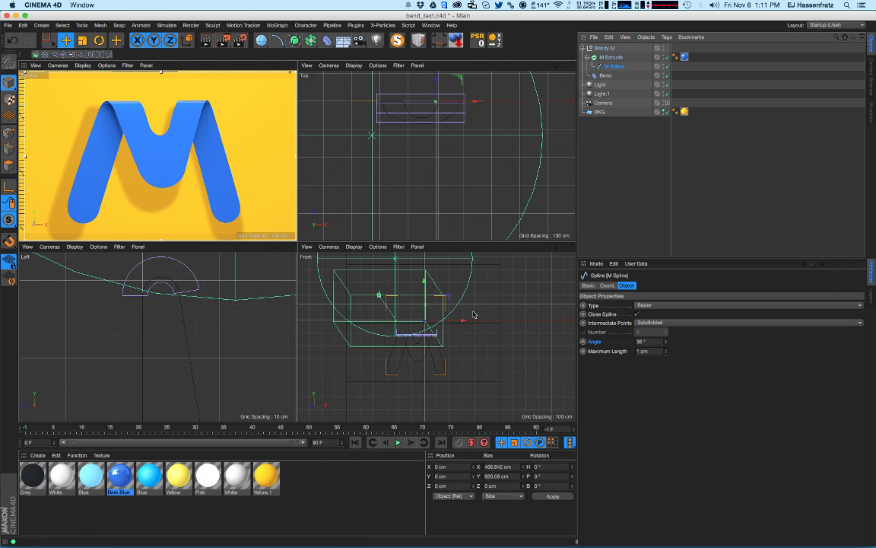
# - Move the two points of the M Spline's inner arch up to Y about 61 cm and scale them to about 45 cm apart
pyautogui.click(9, 116)
pyautogui.click(8, 132)
pyautogui.scroll(8, 438, 325)
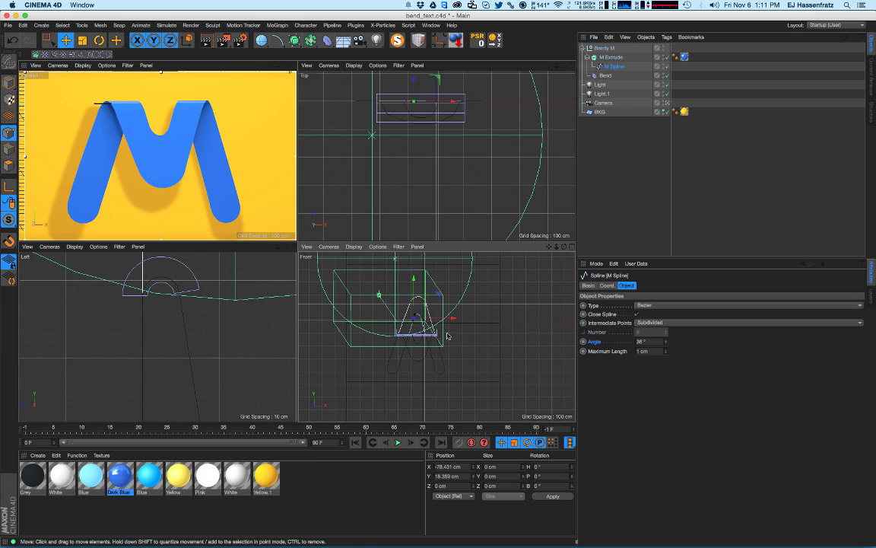
pyautogui.keyDown('alt'); pyautogui.moveTo(438, 325); pyautogui.dragTo(456, 329, button='middle'); pyautogui.keyUp('alt')
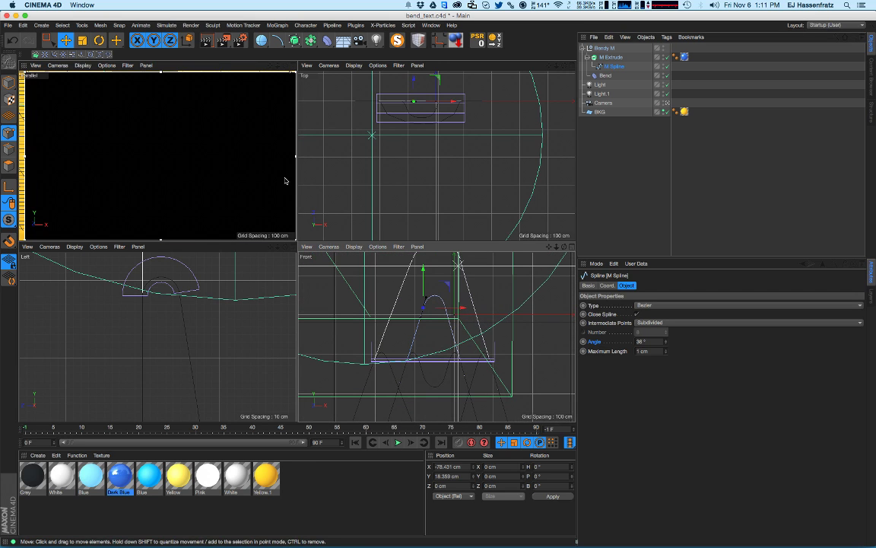
pyautogui.hotkey('alt', 'r')
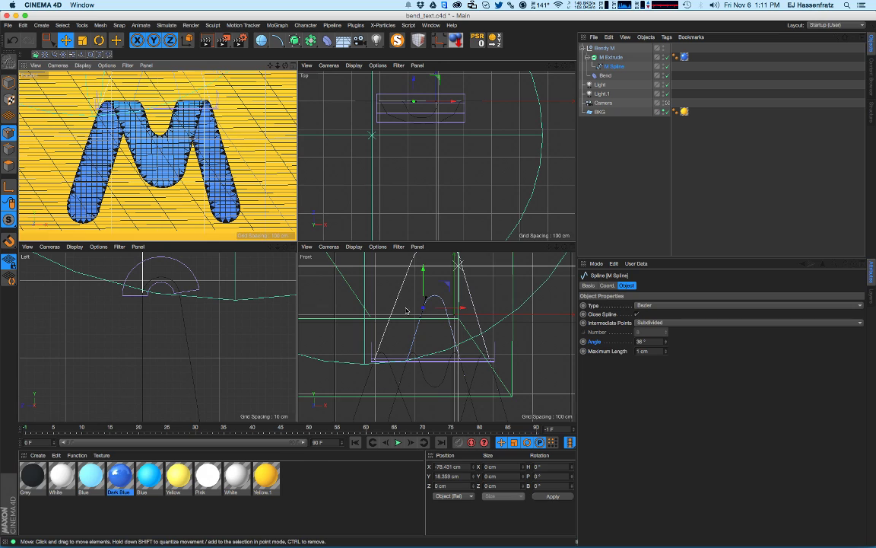
pyautogui.click(441, 322)
pyautogui.click(446, 307)
pyautogui.keyDown('shift'); pyautogui.click(424, 308); pyautogui.keyUp('shift')
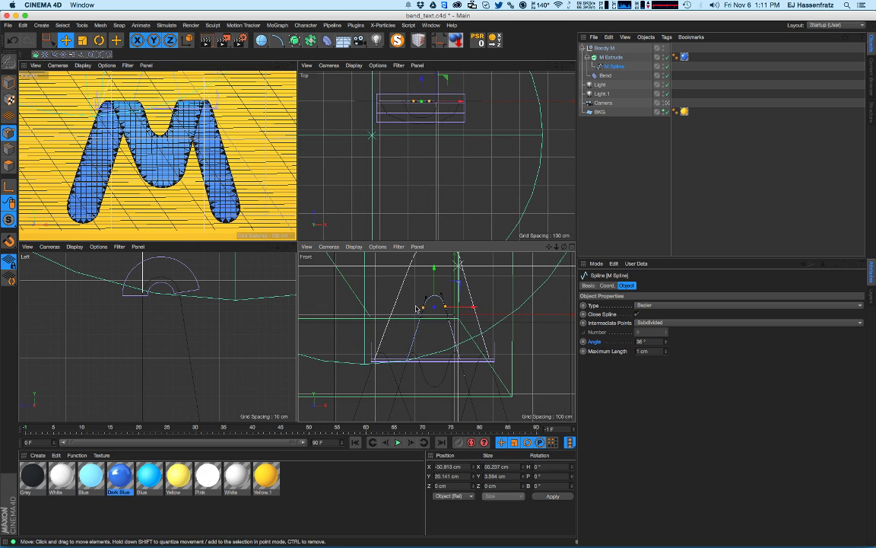
pyautogui.moveTo(438, 285)
pyautogui.mouseDown()
pyautogui.moveTo(438, 273)
pyautogui.moveTo(469, 297)
pyautogui.moveTo(433, 276)
pyautogui.mouseUp()
pyautogui.press('t')
pyautogui.press('e')
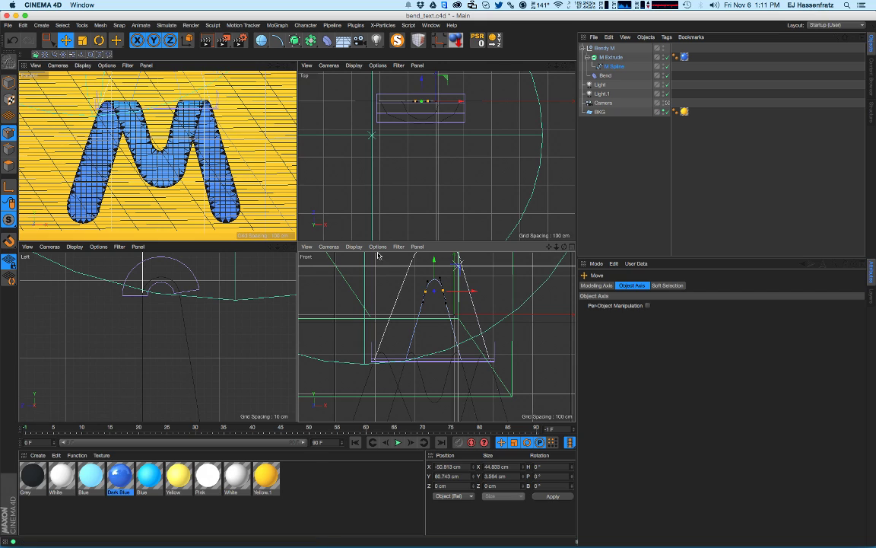
# - Raise the inner arch's two points to Y about 81 cm and narrow their spacing to about 25 cm
pyautogui.scroll(3, 455, 292)
pyautogui.click(417, 299)
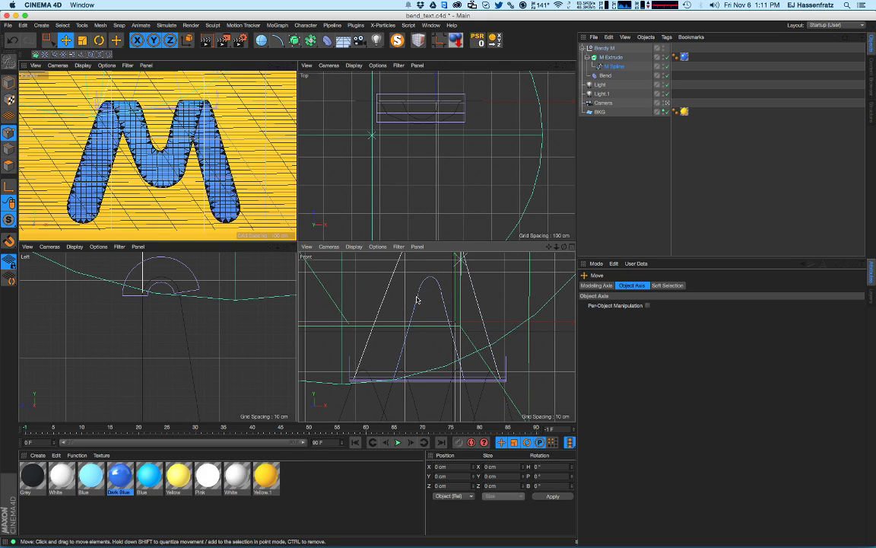
pyautogui.moveTo(415, 308); pyautogui.dragTo(426, 304)
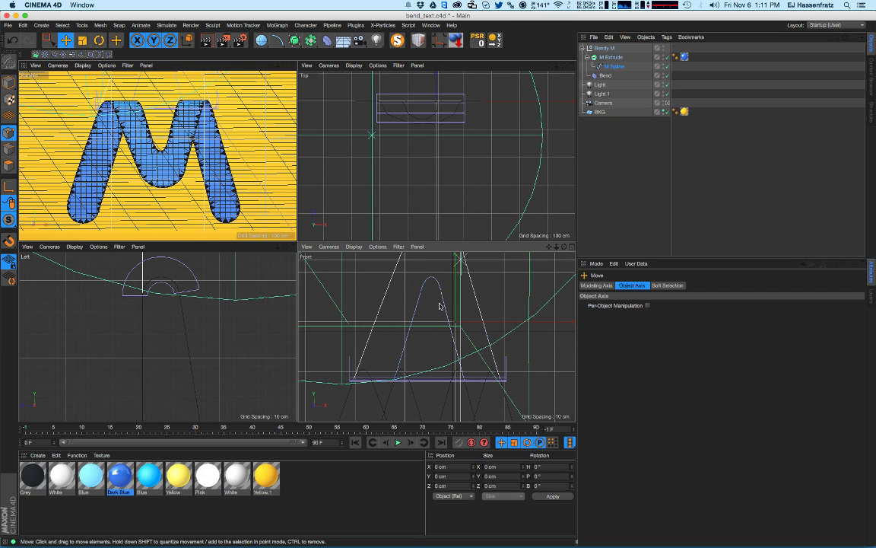
pyautogui.moveTo(445, 305)
pyautogui.mouseDown()
pyautogui.moveTo(439, 299)
pyautogui.moveTo(444, 304)
pyautogui.mouseUp()
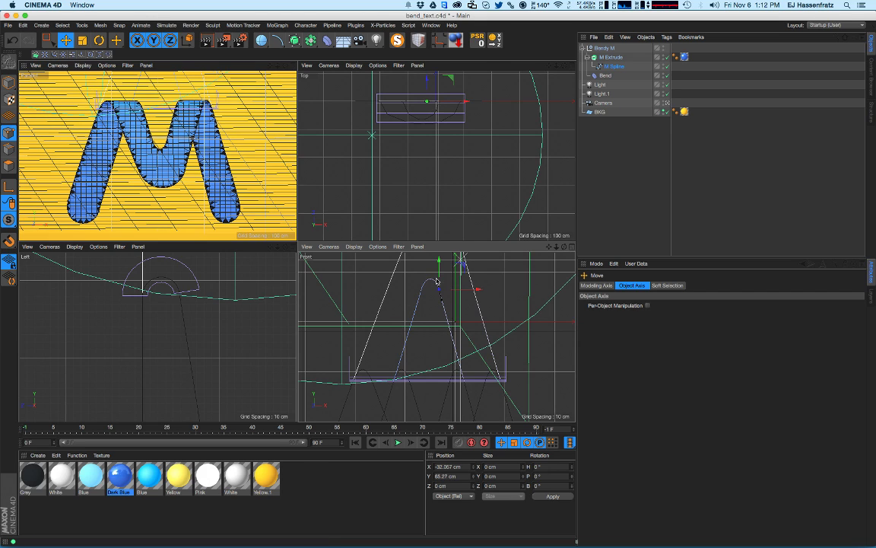
pyautogui.moveTo(449, 289); pyautogui.dragTo(426, 296)
pyautogui.click(420, 292)
pyautogui.keyDown('shift'); pyautogui.click(439, 290); pyautogui.keyUp('shift')
pyautogui.moveTo(430, 275); pyautogui.dragTo(342, 263)
pyautogui.press('t')
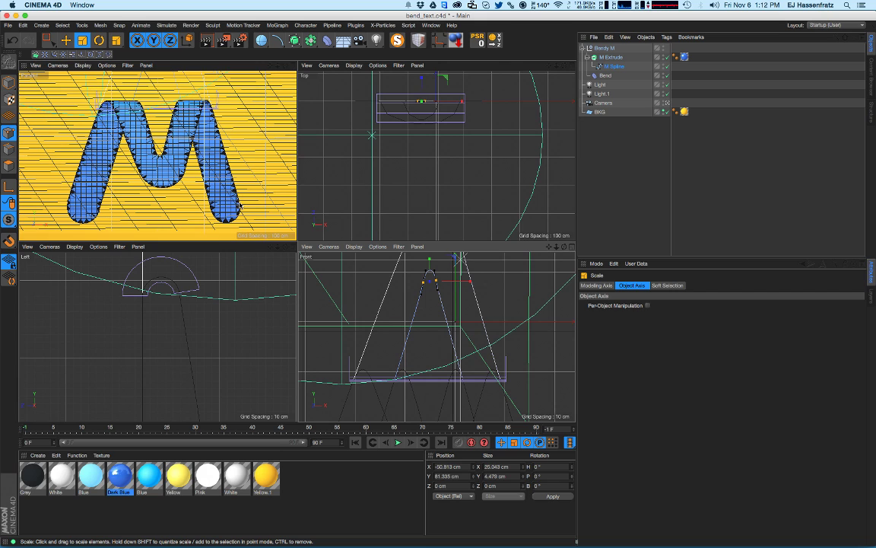
# - Adjust the position of the right point of the M Spline's inner arch to even out its curve
pyautogui.click(452, 298)
pyautogui.scroll(5, 442, 275)
pyautogui.click(392, 296)
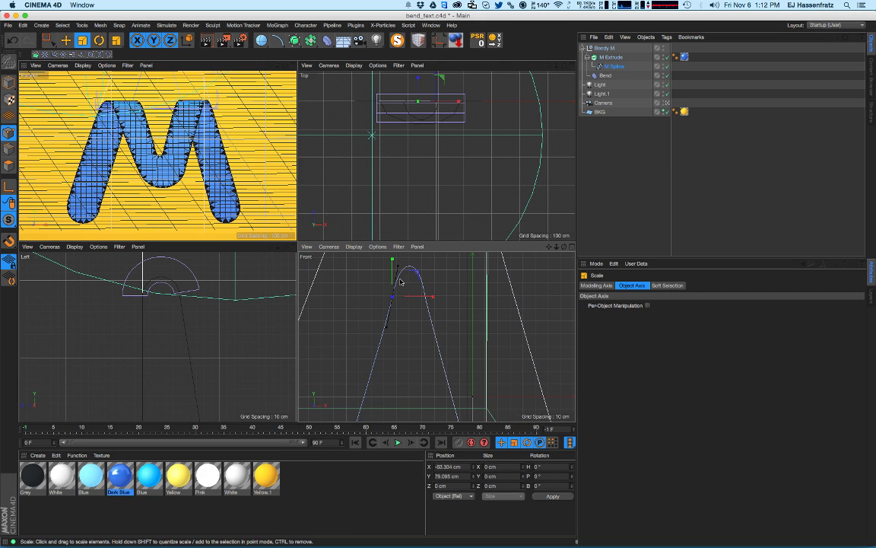
pyautogui.click(424, 291)
pyautogui.press('e')
pyautogui.moveTo(425, 273); pyautogui.dragTo(444, 297)
pyautogui.moveTo(445, 297); pyautogui.dragTo(412, 267)
# - Move both inner arch points up to Y about 93 cm and narrow their spacing to about 19 cm
pyautogui.keyDown('shift'); pyautogui.click(392, 298); pyautogui.keyUp('shift')
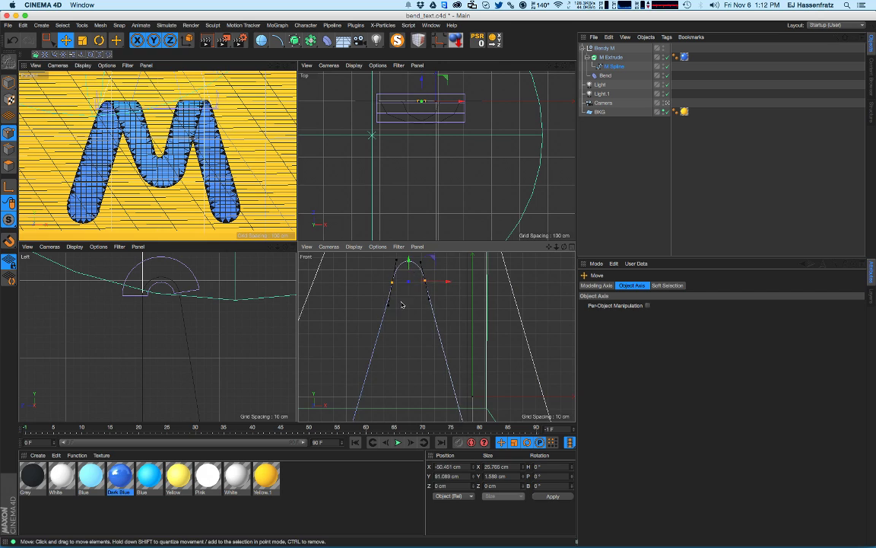
pyautogui.keyDown('alt'); pyautogui.moveTo(404, 302); pyautogui.dragTo(397, 326, button='middle'); pyautogui.keyUp('alt')
pyautogui.press('t')
pyautogui.moveTo(432, 305); pyautogui.dragTo(397, 293)
pyautogui.press('e')
pyautogui.click(411, 315)
pyautogui.click(415, 305)
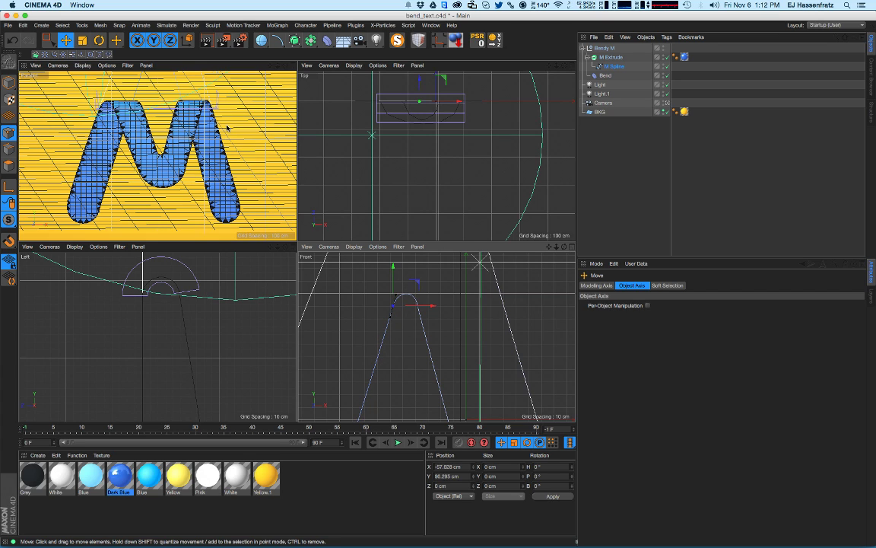
pyautogui.click(418, 306)
pyautogui.keyDown('shift'); pyautogui.click(393, 306); pyautogui.keyUp('shift')
pyautogui.moveTo(406, 299); pyautogui.dragTo(405, 295)
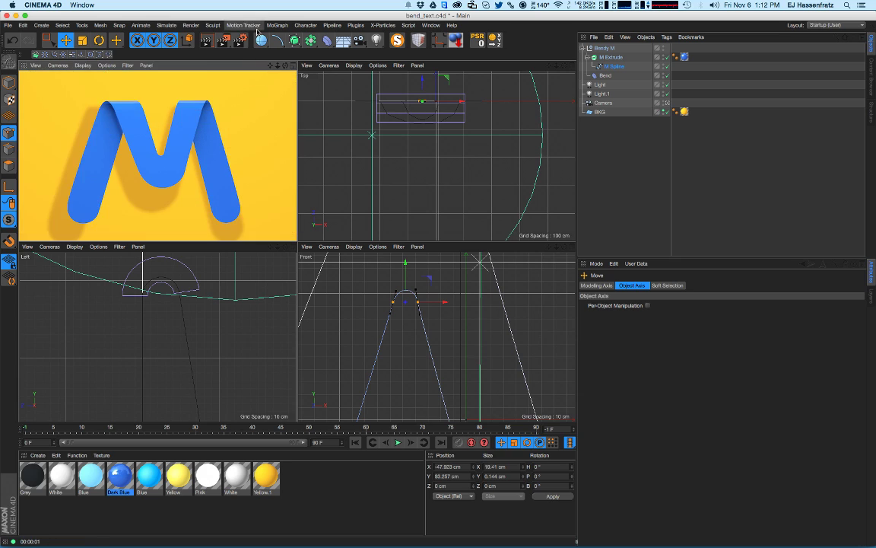
# - Try a Z movement of 20 cm on the M Extrude and render the perspective view
pyautogui.keyDown('alt'); pyautogui.moveTo(191, 126); pyautogui.dragTo(181, 144, button='right'); pyautogui.keyUp('alt')
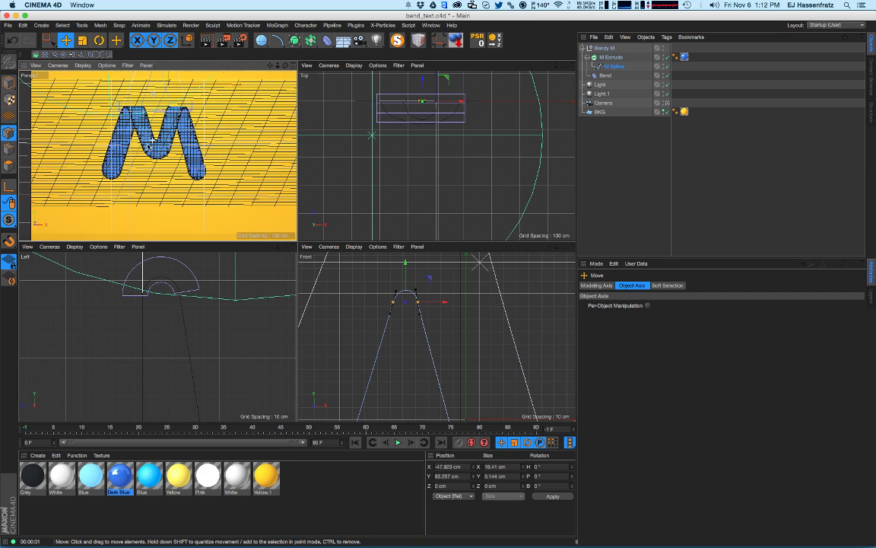
pyautogui.keyDown('alt'); pyautogui.moveTo(181, 145); pyautogui.dragTo(171, 158, button='middle'); pyautogui.keyUp('alt')
pyautogui.click(156, 290)
pyautogui.moveTo(152, 290)
pyautogui.mouseDown()
pyautogui.moveTo(149, 240)
pyautogui.moveTo(156, 287)
pyautogui.moveTo(141, 298)
pyautogui.moveTo(145, 267)
pyautogui.moveTo(144, 287)
pyautogui.moveTo(146, 274)
pyautogui.mouseUp()
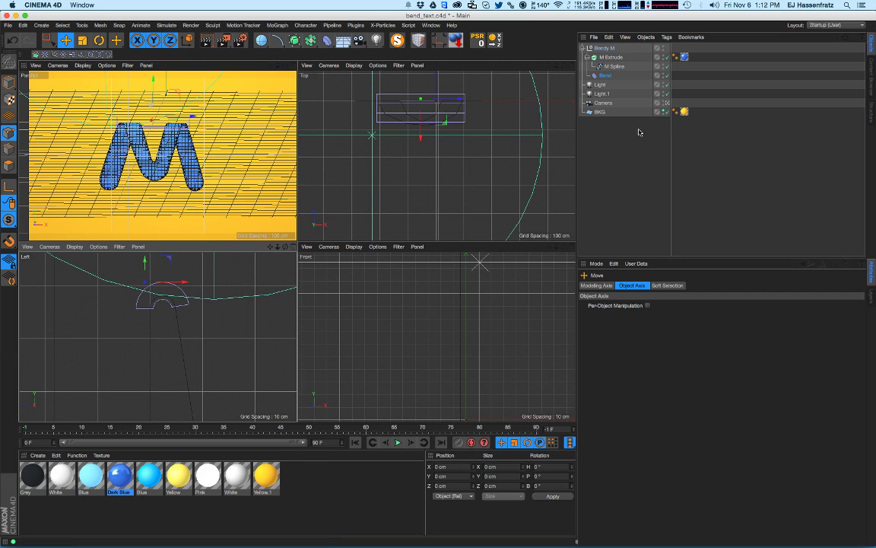
pyautogui.click(608, 57)
pyautogui.click(587, 57)
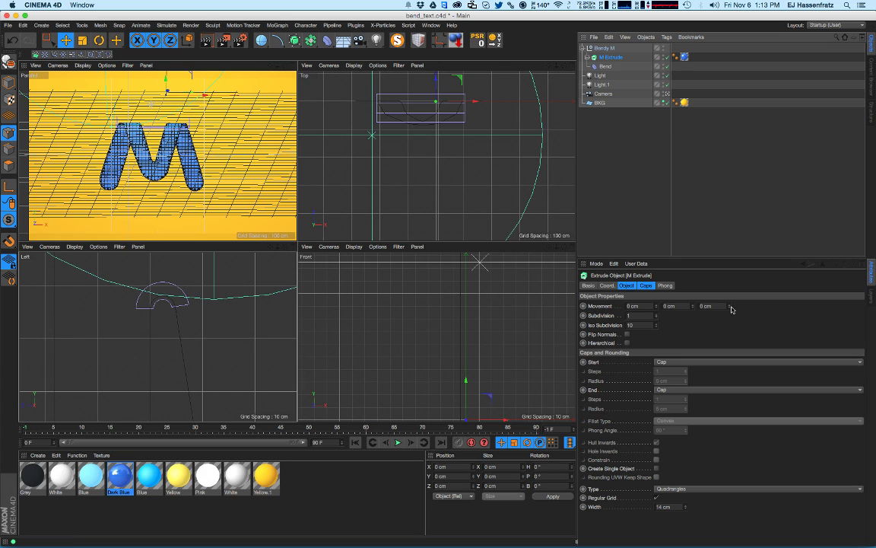
pyautogui.moveTo(729, 305)
pyautogui.mouseDown()
pyautogui.moveTo(730, 293)
pyautogui.moveTo(723, 304)
pyautogui.moveTo(731, 307)
pyautogui.mouseUp()
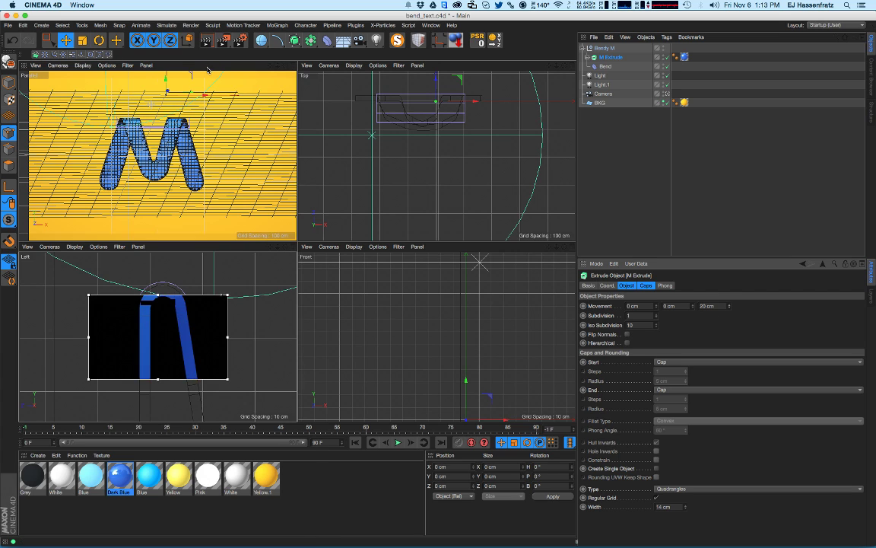
pyautogui.press('super+r')
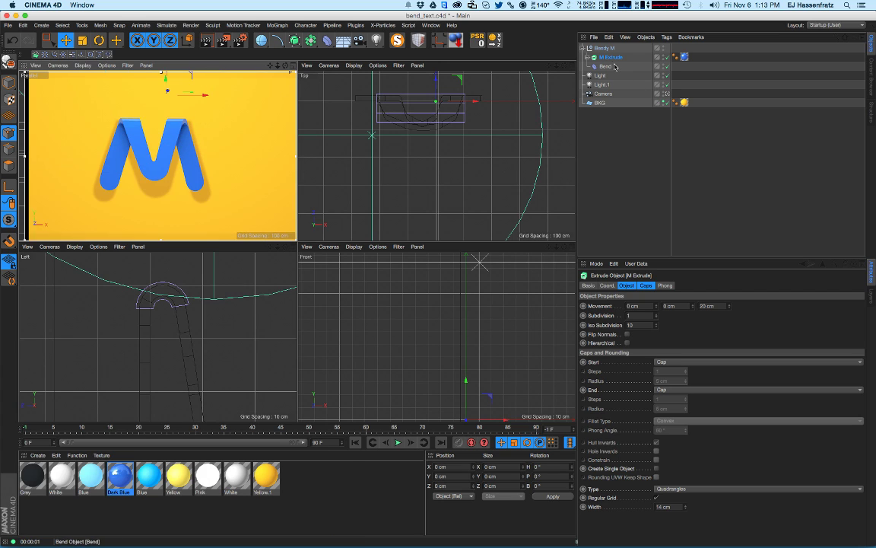
# - Set the M Extrude's start and end to Fillet Cap, with 4 steps at the start and 5 at the end
pyautogui.click(676, 363)
pyautogui.click(671, 399)
pyautogui.click(677, 389)
pyautogui.click(669, 427)
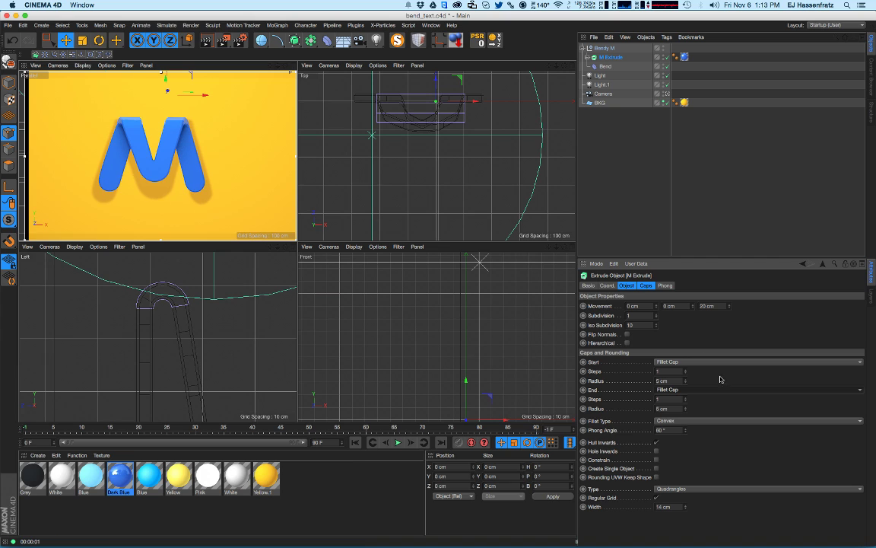
pyautogui.click(686, 370)
pyautogui.moveTo(685, 369); pyautogui.dragTo(684, 398)
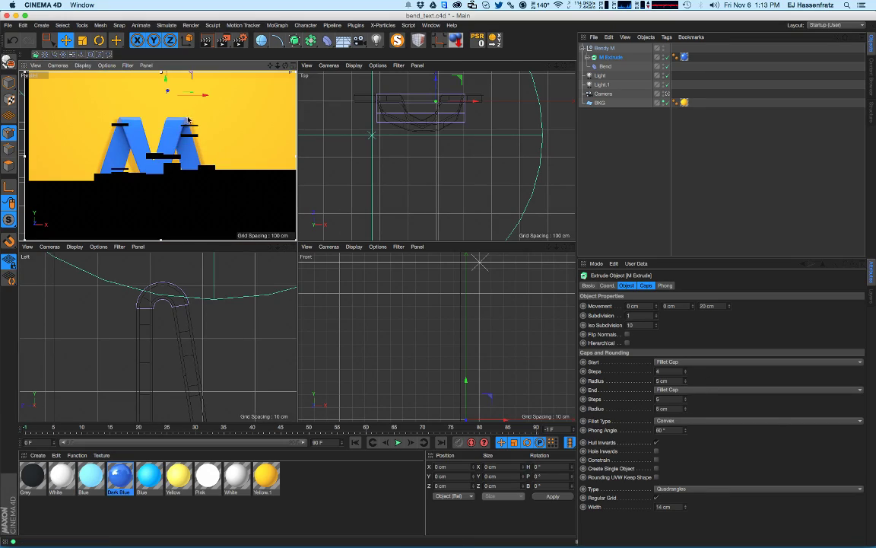
# - Set the M Extrude's Z movement to 4 cm, checking the rounded fold up close in the perspective view
pyautogui.keyDown('alt'); pyautogui.moveTo(183, 127); pyautogui.dragTo(215, 126, button='right'); pyautogui.keyUp('alt')
pyautogui.keyDown('alt'); pyautogui.moveTo(201, 128); pyautogui.dragTo(86, 141); pyautogui.keyUp('alt')
pyautogui.keyDown('alt'); pyautogui.moveTo(169, 138); pyautogui.dragTo(202, 135, button='right'); pyautogui.keyUp('alt')
pyautogui.keyDown('alt'); pyautogui.moveTo(202, 135); pyautogui.dragTo(245, 135); pyautogui.keyUp('alt')
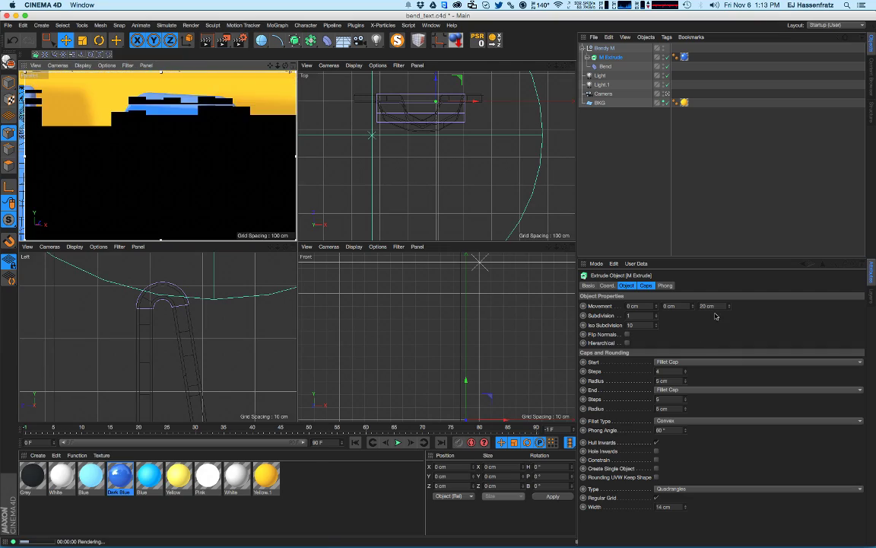
pyautogui.moveTo(730, 308); pyautogui.dragTo(728, 321)
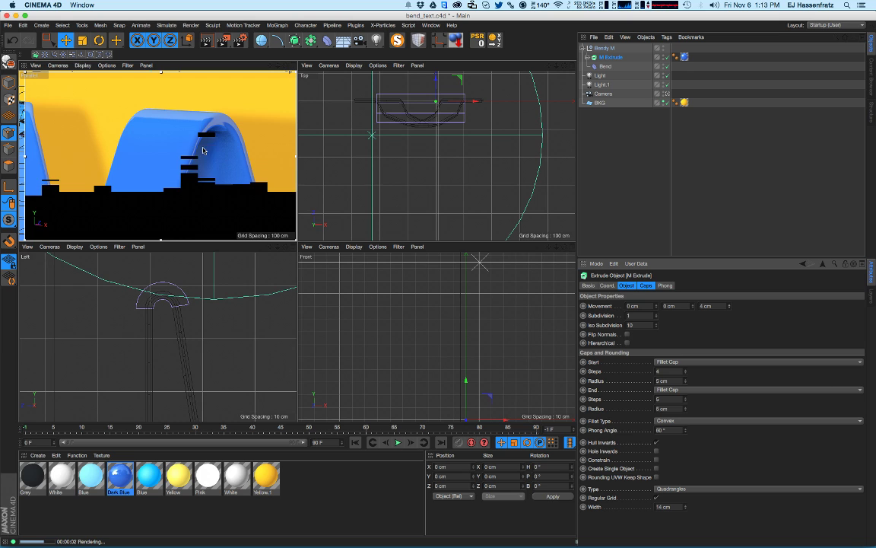
pyautogui.keyDown('alt'); pyautogui.moveTo(272, 155); pyautogui.dragTo(220, 166); pyautogui.keyUp('alt')
pyautogui.keyDown('alt'); pyautogui.moveTo(220, 166); pyautogui.dragTo(197, 179, button='right'); pyautogui.keyUp('alt')
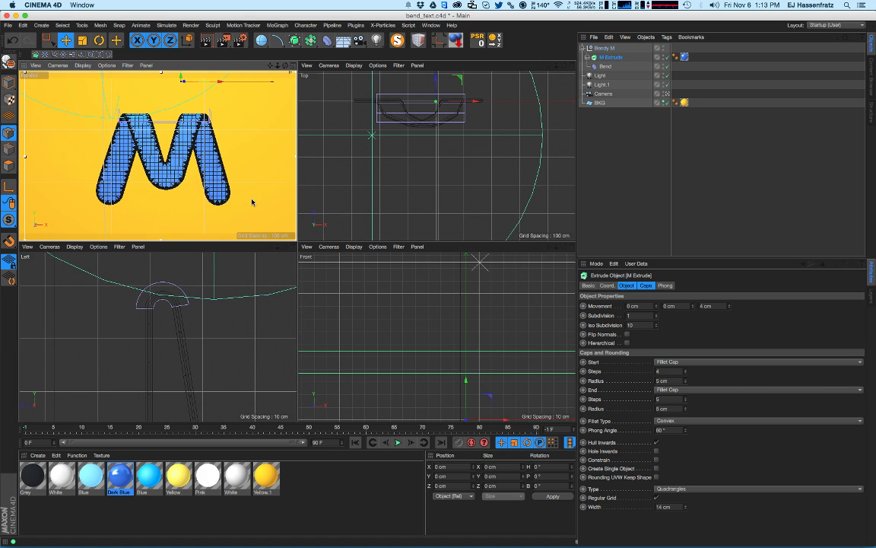
# - Render the perspective view, and set the Bend deformer's strength to 180°
pyautogui.press('super+r')
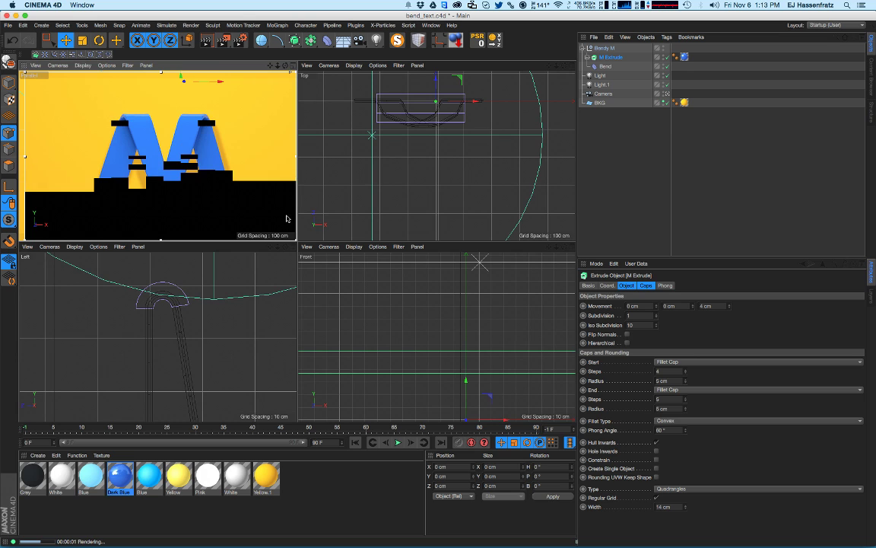
pyautogui.keyDown('alt'); pyautogui.moveTo(189, 176); pyautogui.dragTo(174, 181); pyautogui.keyUp('alt')
pyautogui.click(606, 66)
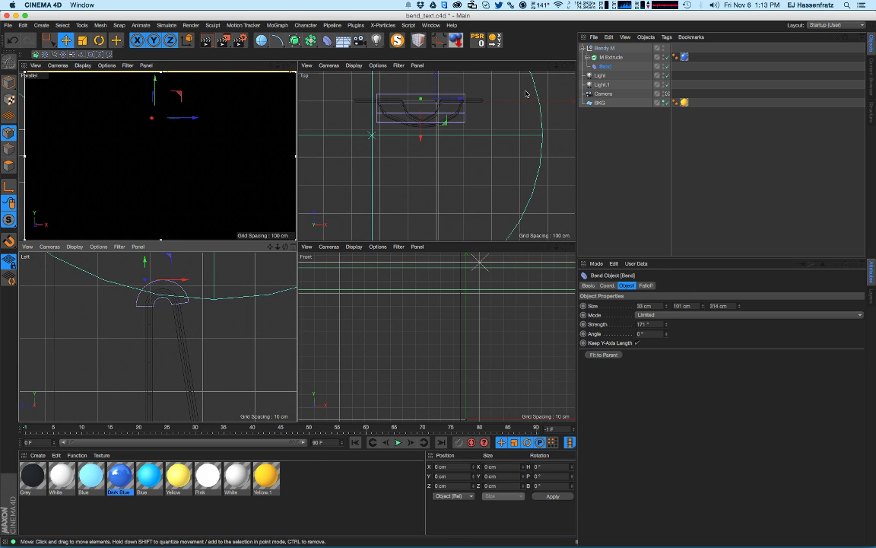
pyautogui.moveTo(655, 325); pyautogui.dragTo(581, 323)
pyautogui.write('180')
pyautogui.press('Return')
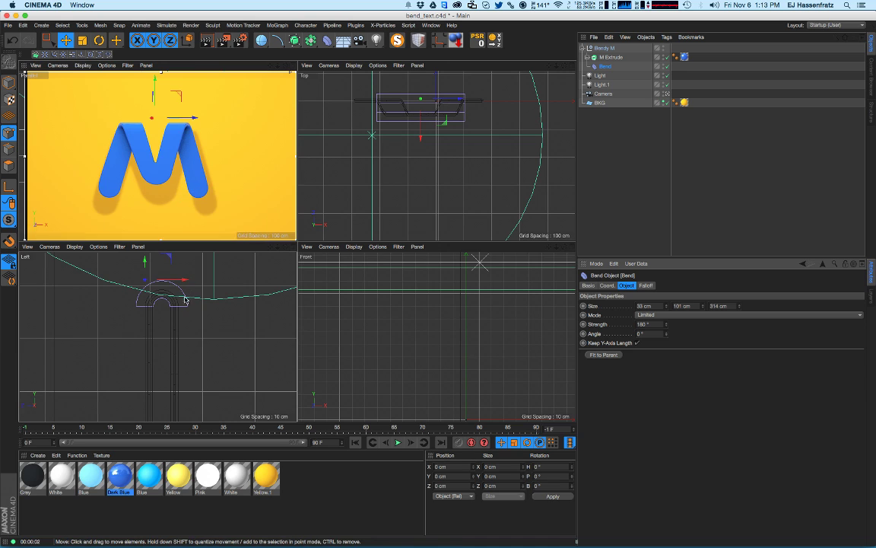
# - Increase the Bend deformer's Y size to about 159 cm and render the perspective view from slightly different angles
pyautogui.moveTo(703, 307); pyautogui.dragTo(719, 274)
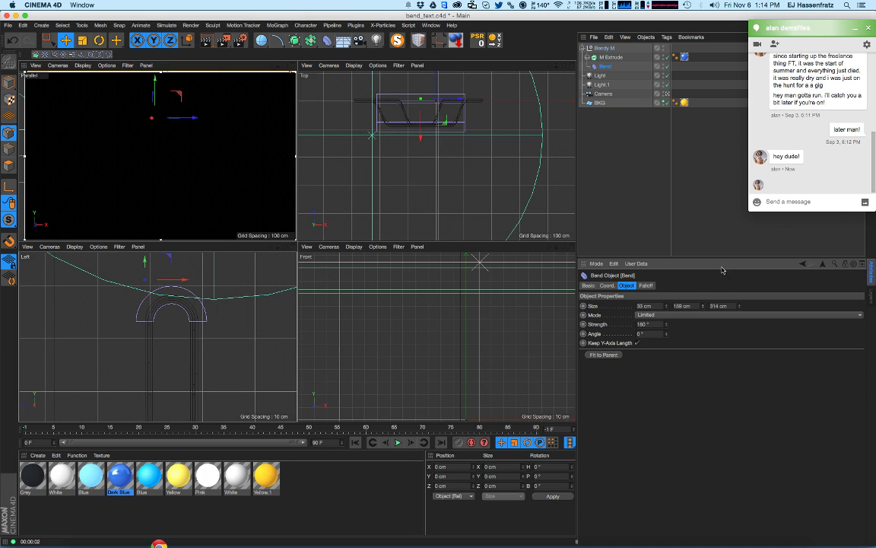
pyautogui.click(870, 29)
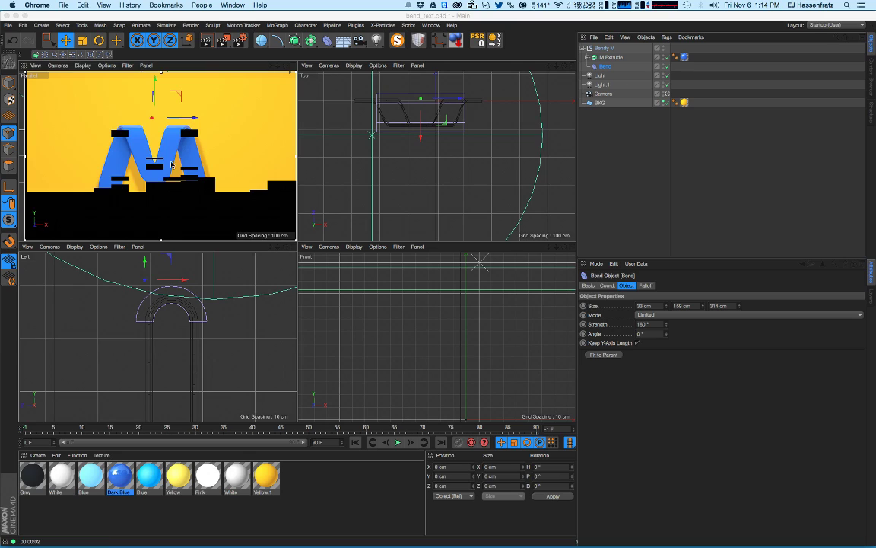
pyautogui.click(189, 162)
pyautogui.moveTo(188, 162)
pyautogui.keyDown('alt'); pyautogui.mouseDown()
pyautogui.moveTo(254, 121)
pyautogui.moveTo(167, 162)
pyautogui.moveTo(186, 171)
pyautogui.mouseUp(); pyautogui.keyUp('alt')
pyautogui.press('super+r')
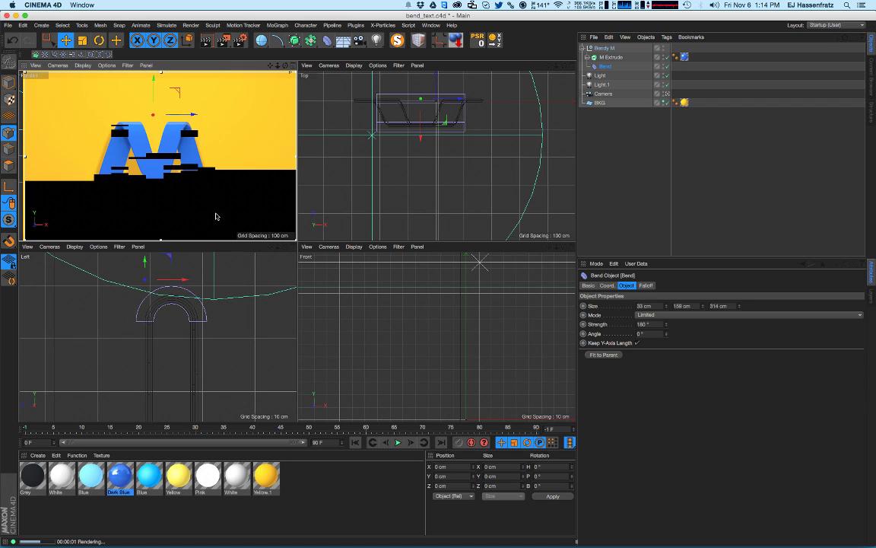
pyautogui.keyDown('alt'); pyautogui.moveTo(204, 206); pyautogui.dragTo(192, 186); pyautogui.keyUp('alt')
pyautogui.press('super+r')
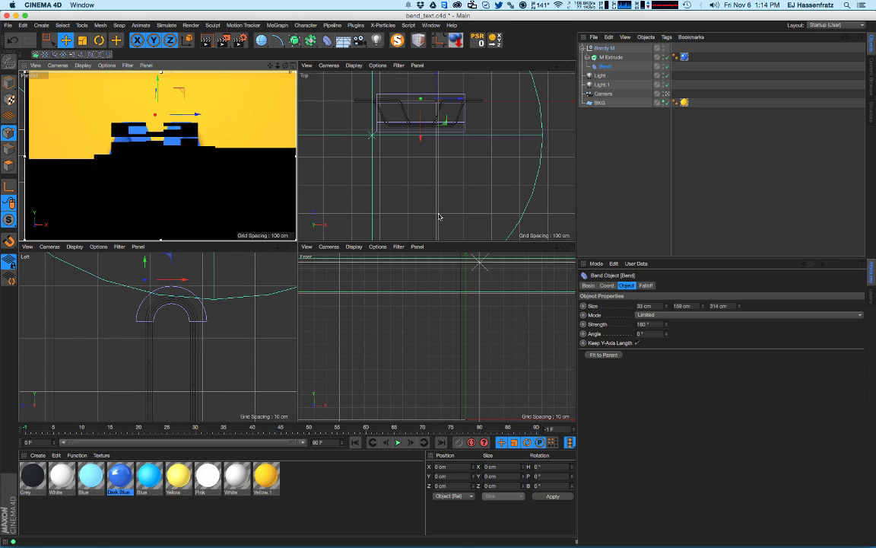
# - Collapse the Bendy M group and hide it in the editor and render, and maximize the front view
pyautogui.click(583, 48)
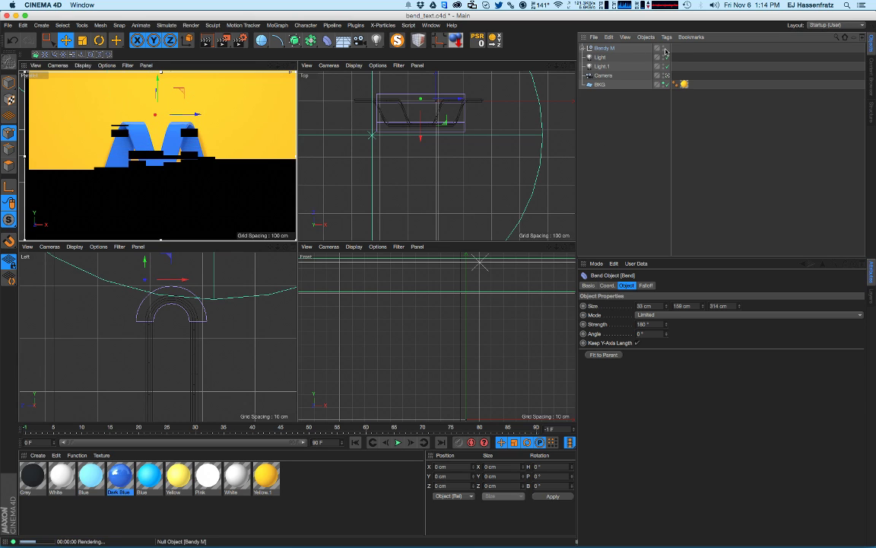
pyautogui.click(665, 50)
pyautogui.click(623, 120)
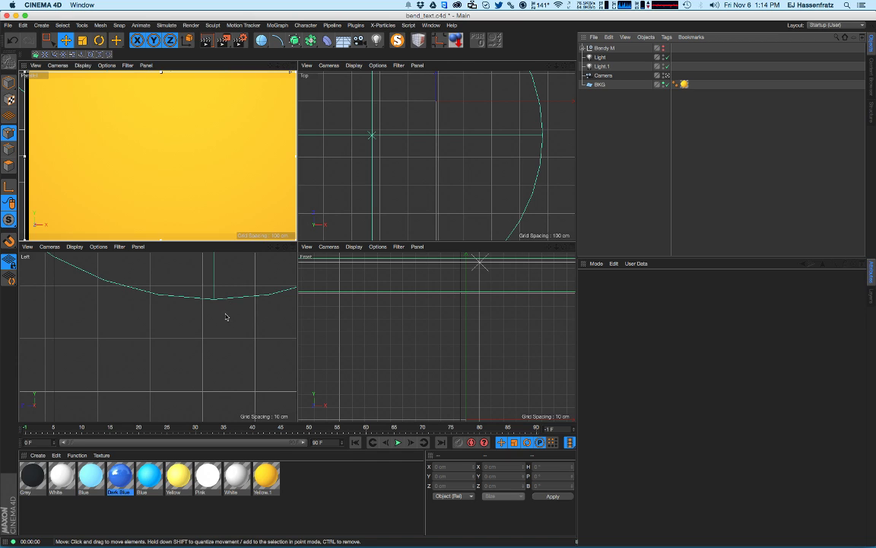
pyautogui.keyDown('alt'); pyautogui.moveTo(427, 301); pyautogui.dragTo(419, 299, button='middle'); pyautogui.keyUp('alt')
pyautogui.scroll(-3, 410, 303)
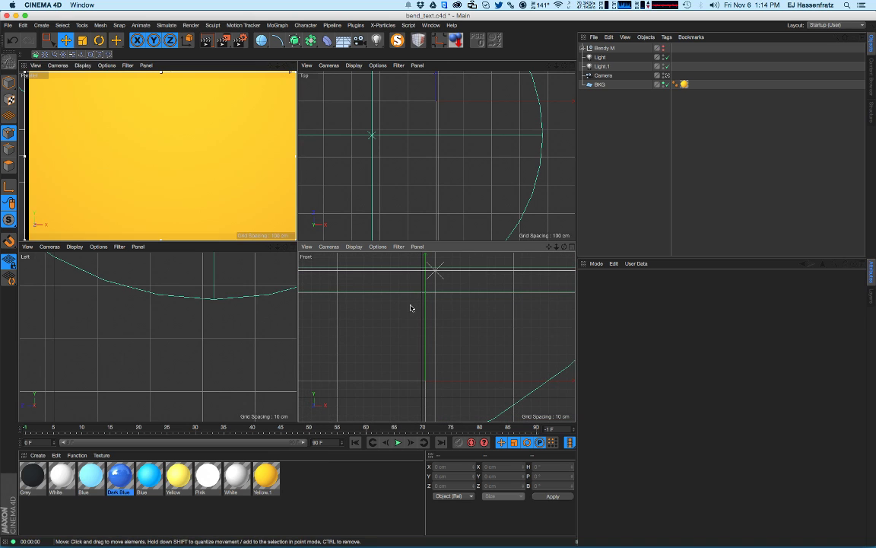
pyautogui.keyDown('alt'); pyautogui.moveTo(431, 303); pyautogui.dragTo(412, 305, button='middle'); pyautogui.keyUp('alt')
pyautogui.scroll(-1, 404, 306)
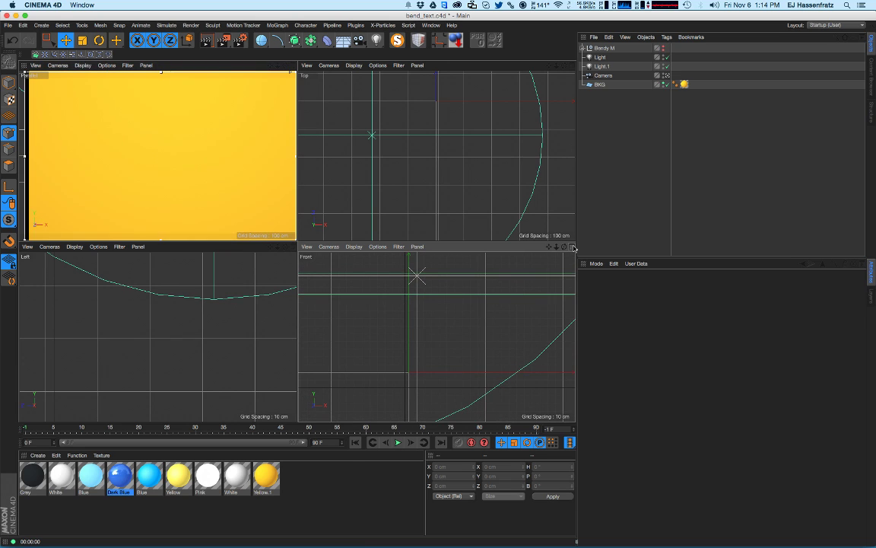
pyautogui.click(573, 248)
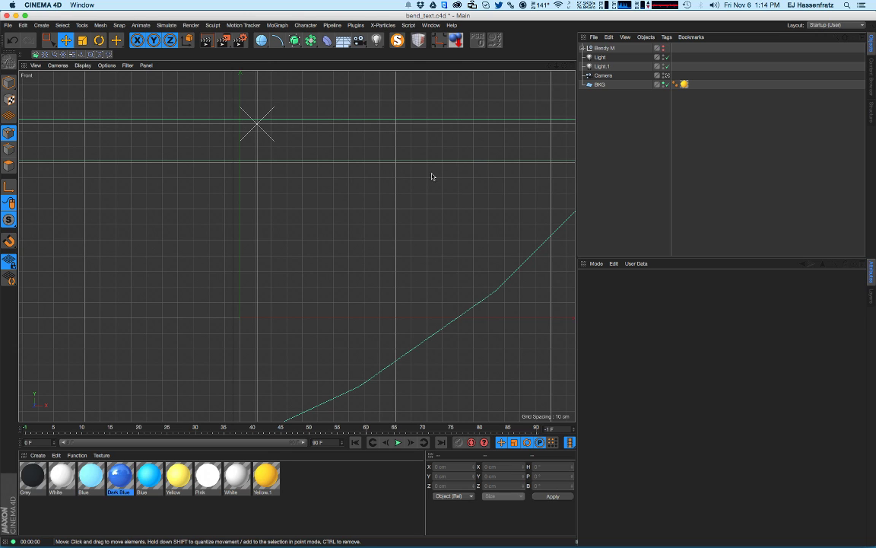
# - Doodle a rough white outline of a letter E in the front view, with its middle arm flipped to the opposite side of the stem
pyautogui.click(58, 26)
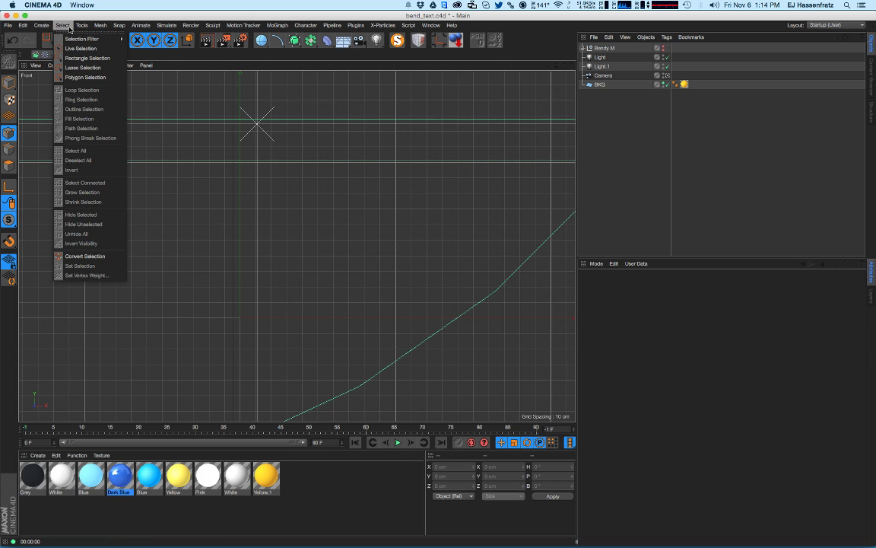
pyautogui.moveTo(82, 25)
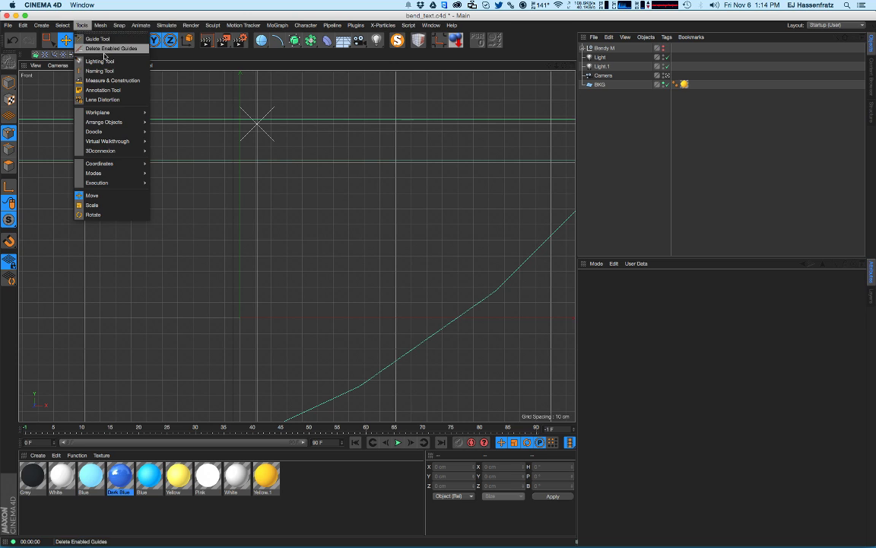
pyautogui.moveTo(122, 131)
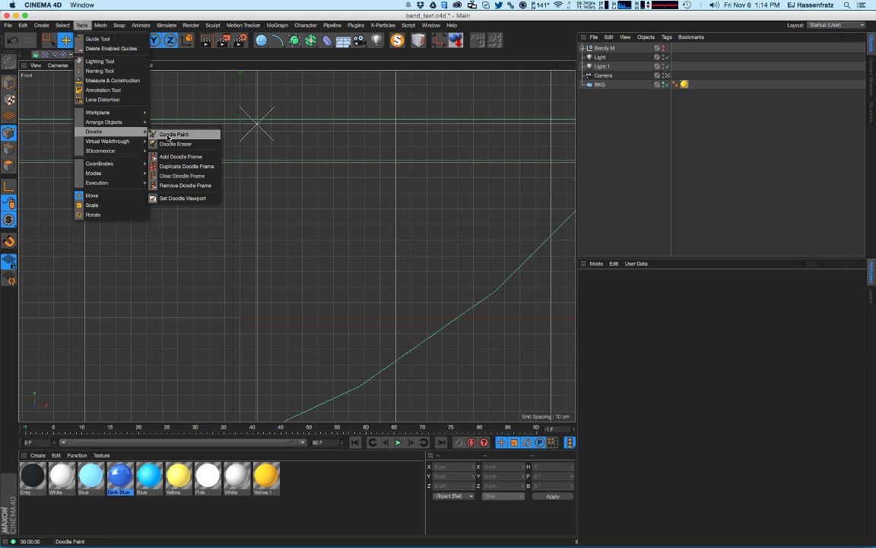
pyautogui.click(169, 135)
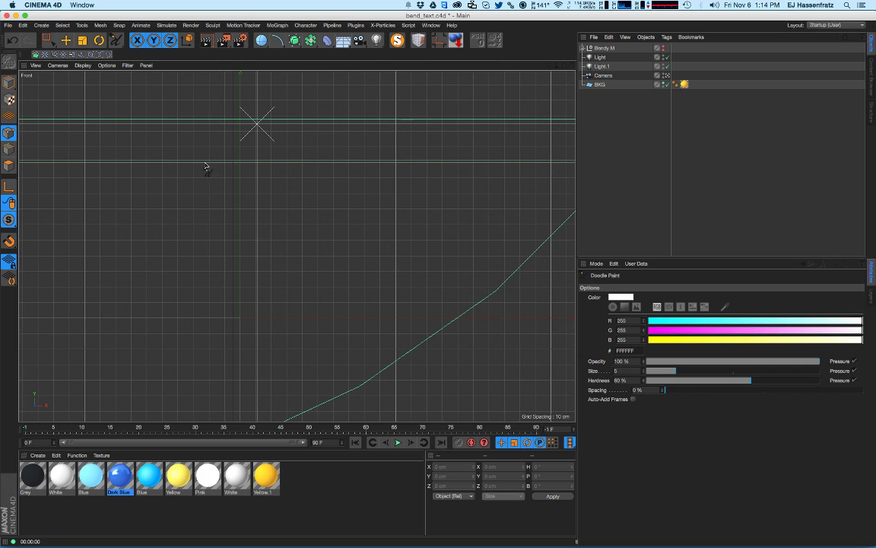
pyautogui.moveTo(249, 152)
pyautogui.mouseDown()
pyautogui.moveTo(407, 153)
pyautogui.moveTo(415, 191)
pyautogui.moveTo(334, 196)
pyautogui.moveTo(426, 160)
pyautogui.moveTo(252, 152)
pyautogui.moveTo(384, 151)
pyautogui.moveTo(379, 200)
pyautogui.moveTo(290, 210)
pyautogui.mouseUp()
pyautogui.moveTo(291, 253); pyautogui.dragTo(292, 254)
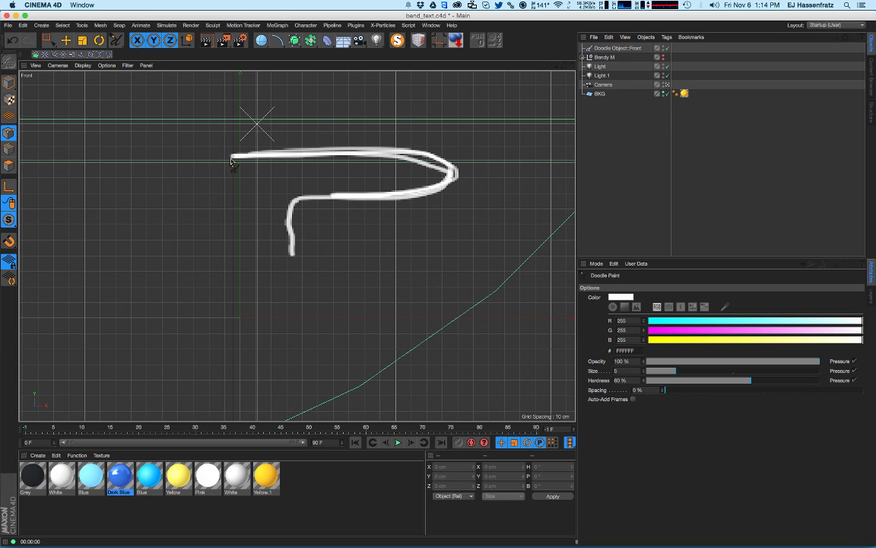
pyautogui.moveTo(223, 188); pyautogui.dragTo(336, 151)
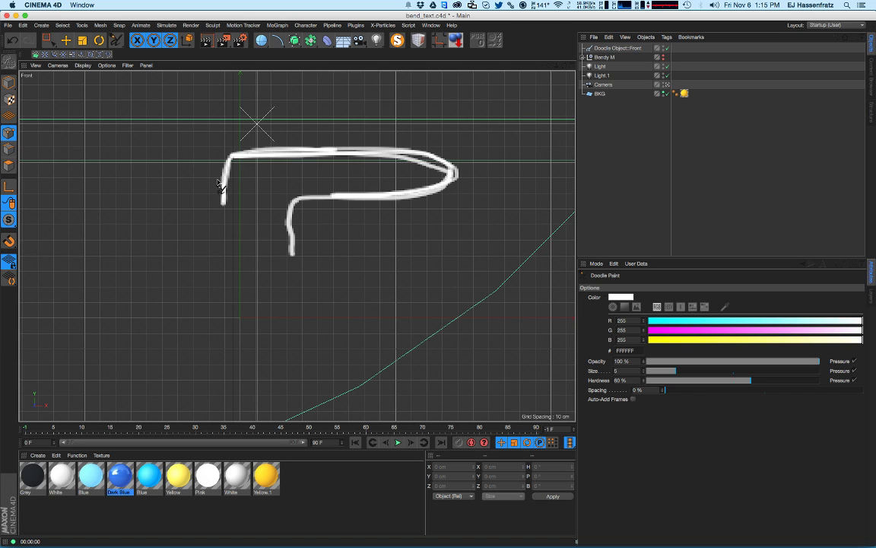
pyautogui.moveTo(227, 157)
pyautogui.mouseDown()
pyautogui.moveTo(205, 158)
pyautogui.moveTo(212, 260)
pyautogui.moveTo(81, 277)
pyautogui.moveTo(243, 323)
pyautogui.moveTo(80, 314)
pyautogui.moveTo(221, 268)
pyautogui.mouseUp()
pyautogui.moveTo(256, 160)
pyautogui.mouseDown()
pyautogui.moveTo(210, 217)
pyautogui.moveTo(205, 244)
pyautogui.mouseUp()
pyautogui.moveTo(215, 325); pyautogui.dragTo(215, 364)
pyautogui.moveTo(226, 412)
pyautogui.mouseDown()
pyautogui.moveTo(463, 401)
pyautogui.moveTo(378, 363)
pyautogui.moveTo(303, 355)
pyautogui.mouseUp()
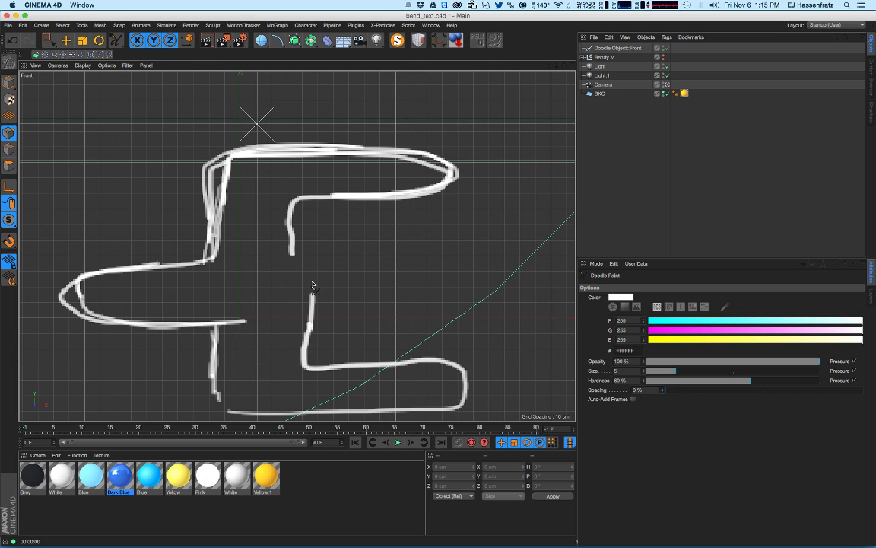
pyautogui.moveTo(312, 296); pyautogui.dragTo(320, 251)
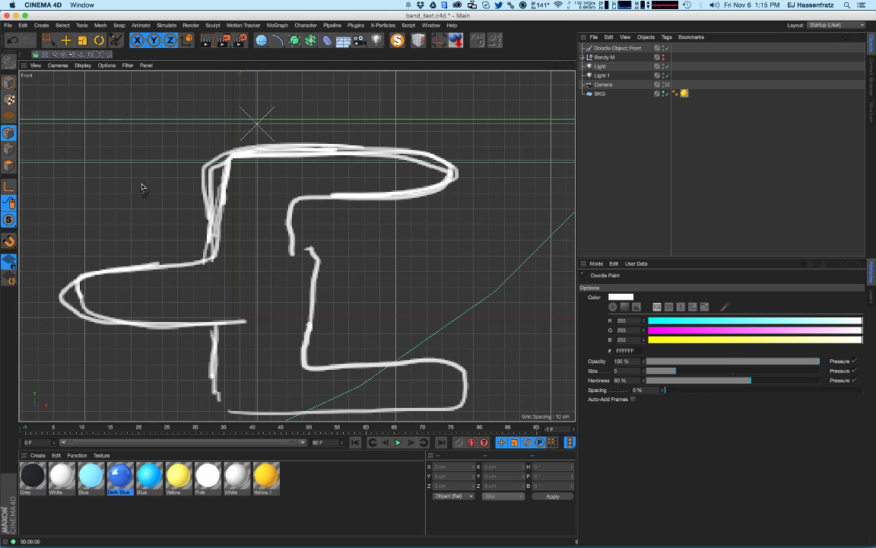
# - Doodle a fold arrow, the folded-over middle arm and a loop around the stem, and delete the doodle object
pyautogui.moveTo(160, 182)
pyautogui.mouseDown()
pyautogui.moveTo(131, 202)
pyautogui.moveTo(177, 208)
pyautogui.mouseUp()
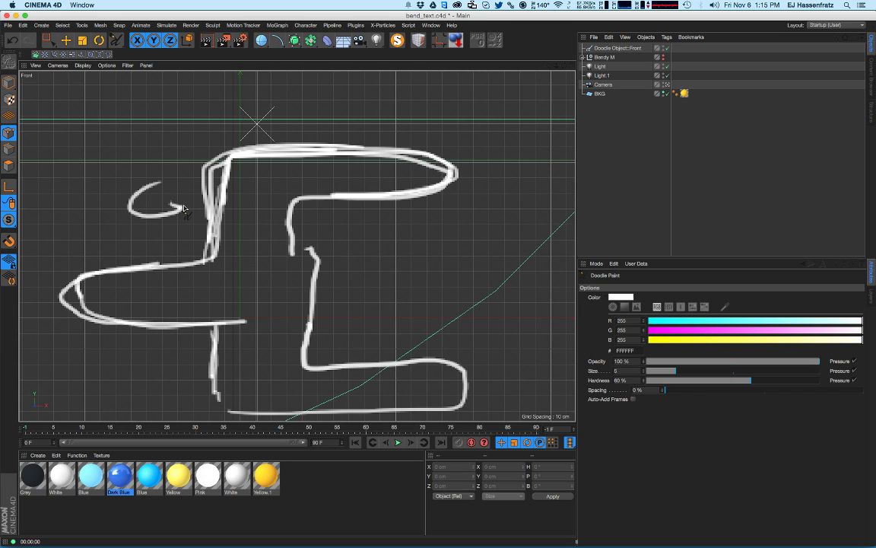
pyautogui.moveTo(336, 253)
pyautogui.mouseDown()
pyautogui.moveTo(424, 258)
pyautogui.moveTo(334, 307)
pyautogui.moveTo(389, 263)
pyautogui.mouseUp()
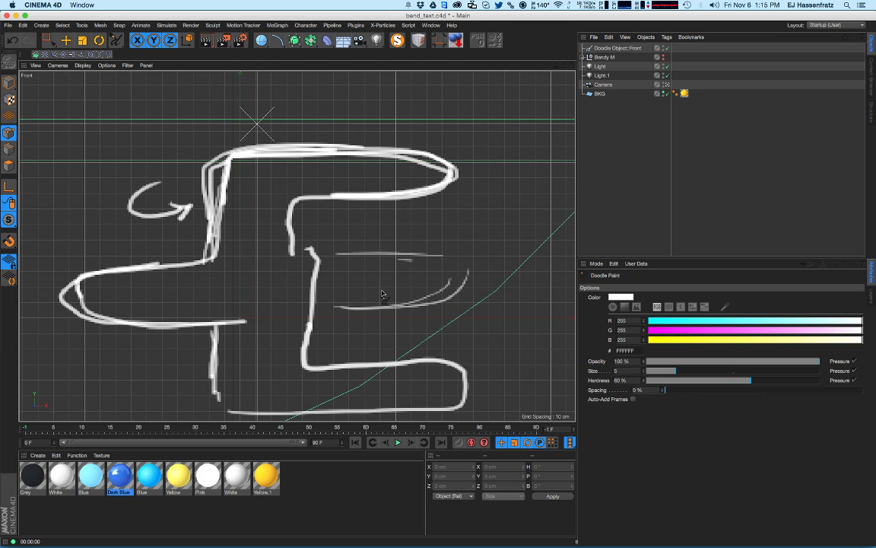
pyautogui.moveTo(199, 158)
pyautogui.mouseDown()
pyautogui.moveTo(186, 217)
pyautogui.moveTo(189, 175)
pyautogui.moveTo(228, 404)
pyautogui.moveTo(321, 245)
pyautogui.moveTo(210, 125)
pyautogui.moveTo(190, 320)
pyautogui.moveTo(316, 388)
pyautogui.moveTo(335, 141)
pyautogui.moveTo(209, 137)
pyautogui.mouseUp()
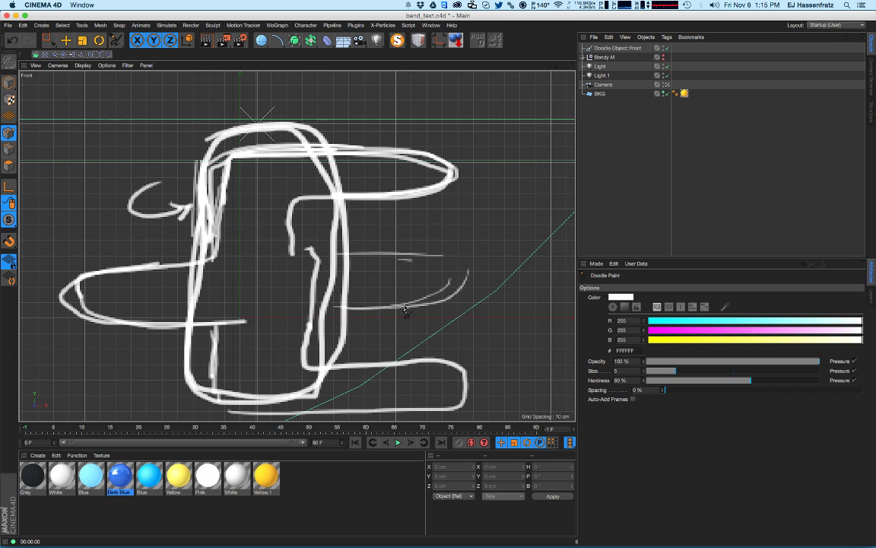
pyautogui.click(613, 48)
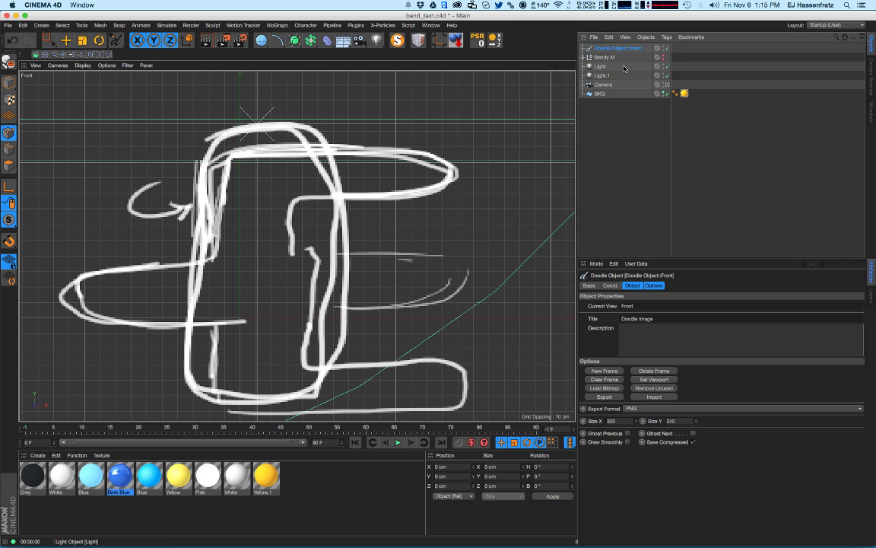
pyautogui.press('Delete')
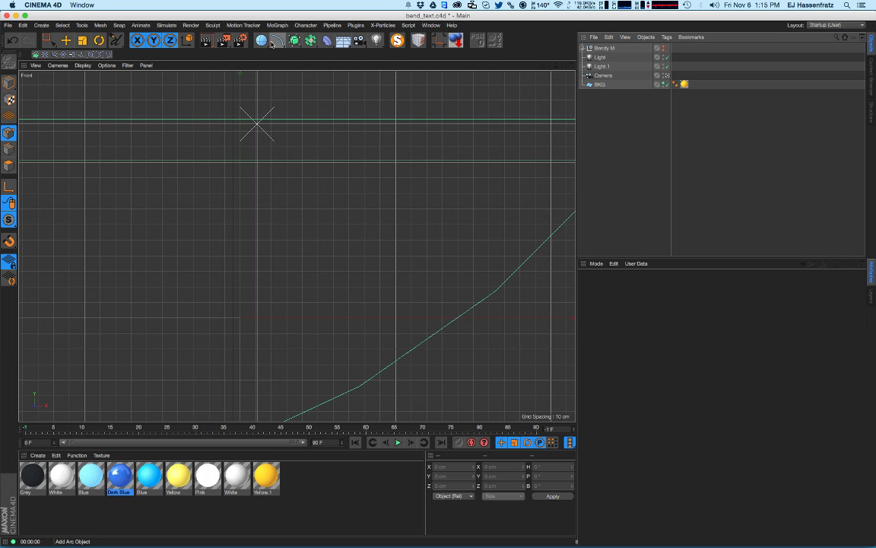
# - Draw the letter E's top arm with the spline Pen, about 148 cm long at Y about 133 cm, with its end curving back underneath
pyautogui.click(48, 39)
pyautogui.click(48, 26)
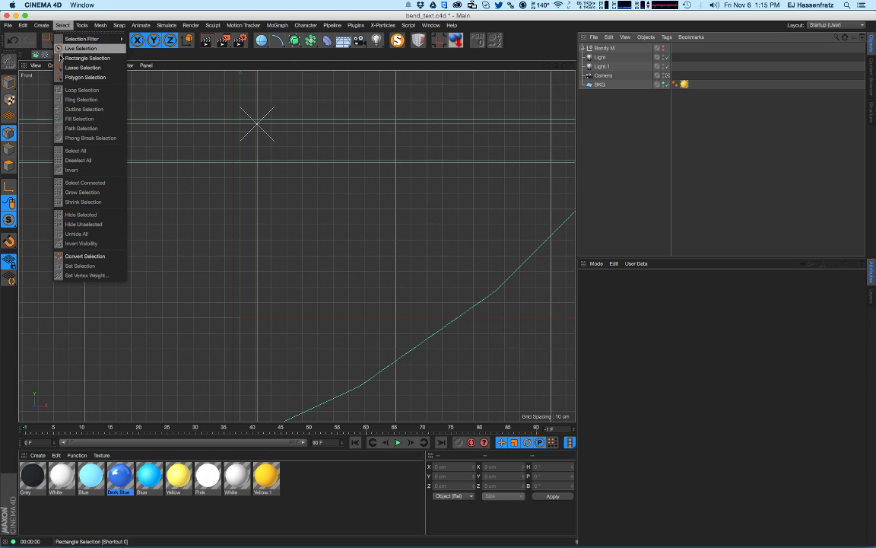
pyautogui.moveTo(44, 58)
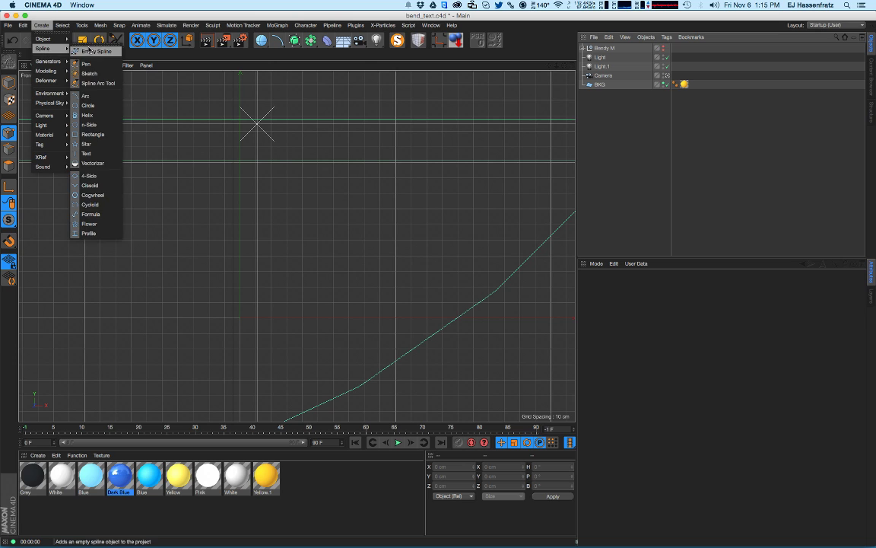
pyautogui.click(83, 52)
pyautogui.moveTo(238, 110); pyautogui.dragTo(269, 111)
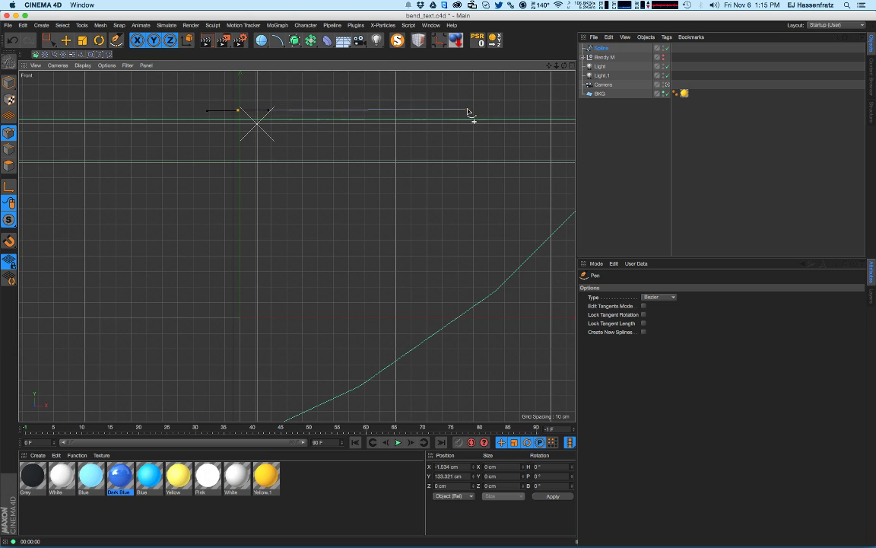
pyautogui.moveTo(468, 109); pyautogui.dragTo(480, 111)
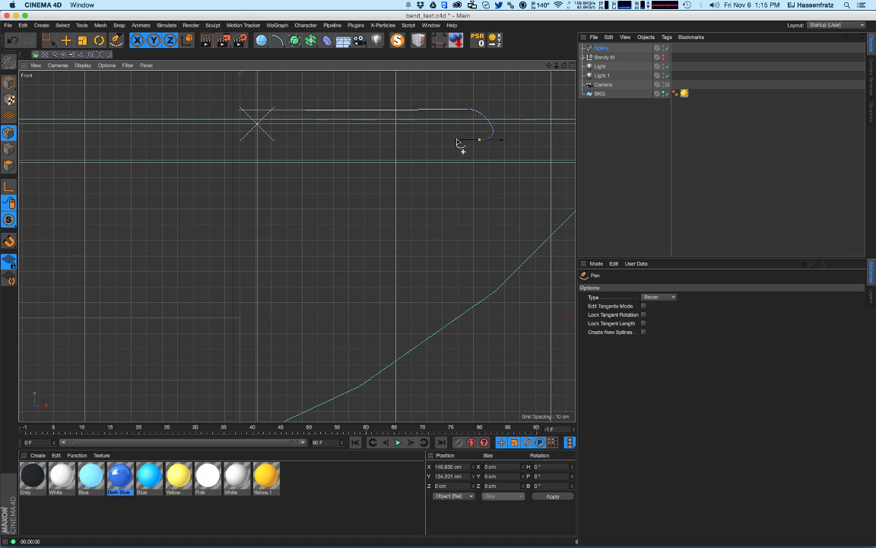
pyautogui.moveTo(469, 111); pyautogui.dragTo(468, 165)
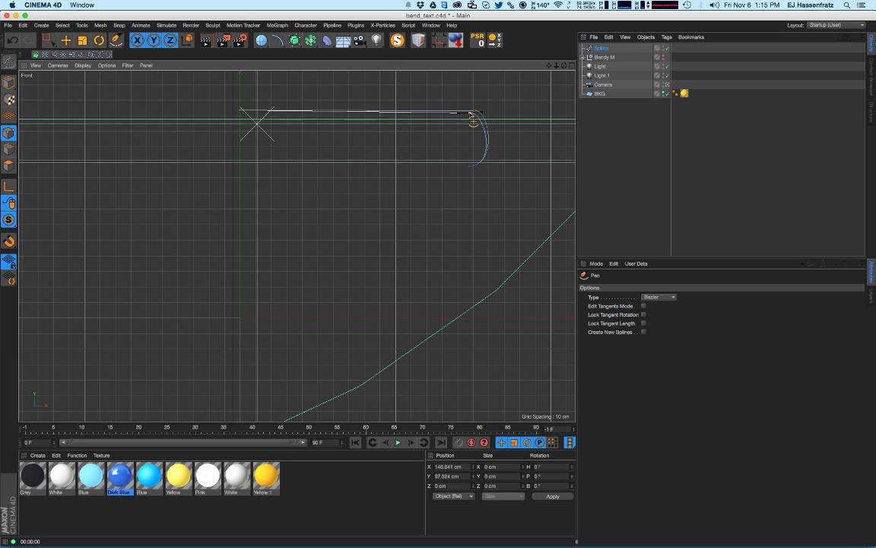
# - Smooth the arm's rounded end by adjusting its two points to X about 146 cm, at Y about 133 cm and 103 cm
pyautogui.click(469, 113)
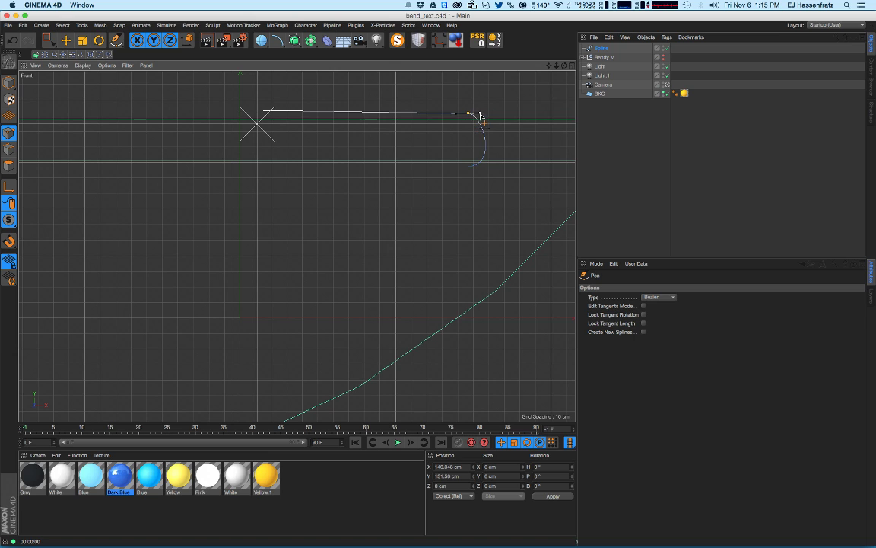
pyautogui.moveTo(481, 114)
pyautogui.mouseDown()
pyautogui.moveTo(501, 116)
pyautogui.moveTo(469, 111)
pyautogui.mouseUp()
pyautogui.click(468, 162)
pyautogui.press('super+z')
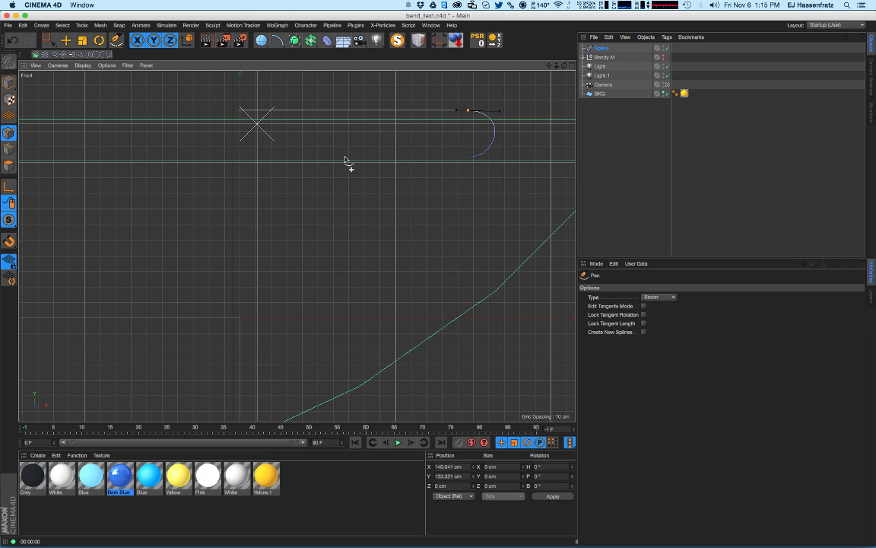
pyautogui.click(470, 157)
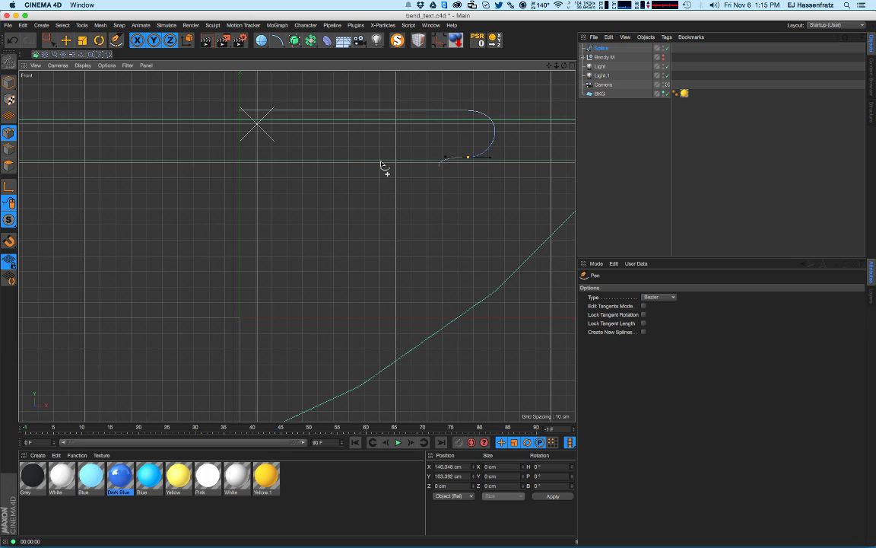
# - Continue the letter E's outline back to the stem and down its inner edge, rounding into the bottom arm at Y about -5 cm
pyautogui.click(283, 158)
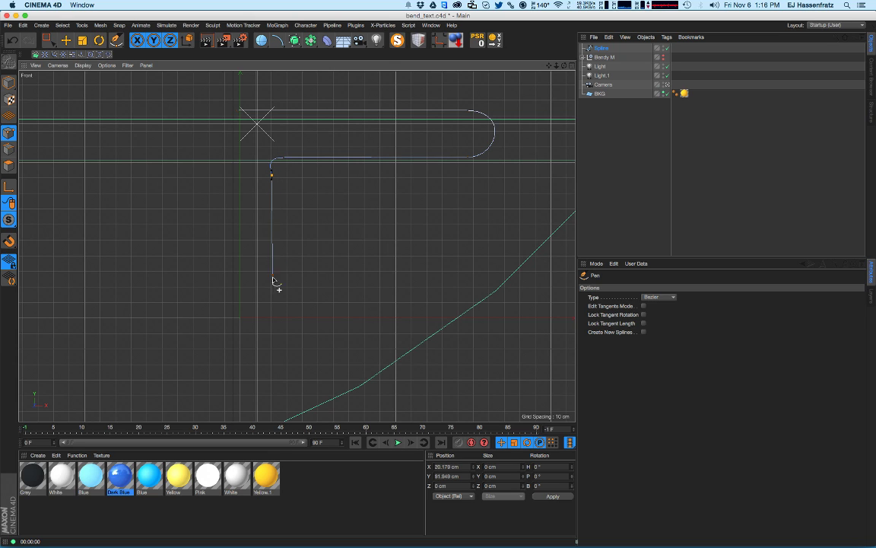
pyautogui.click(298, 325)
pyautogui.moveTo(306, 325); pyautogui.dragTo(312, 326)
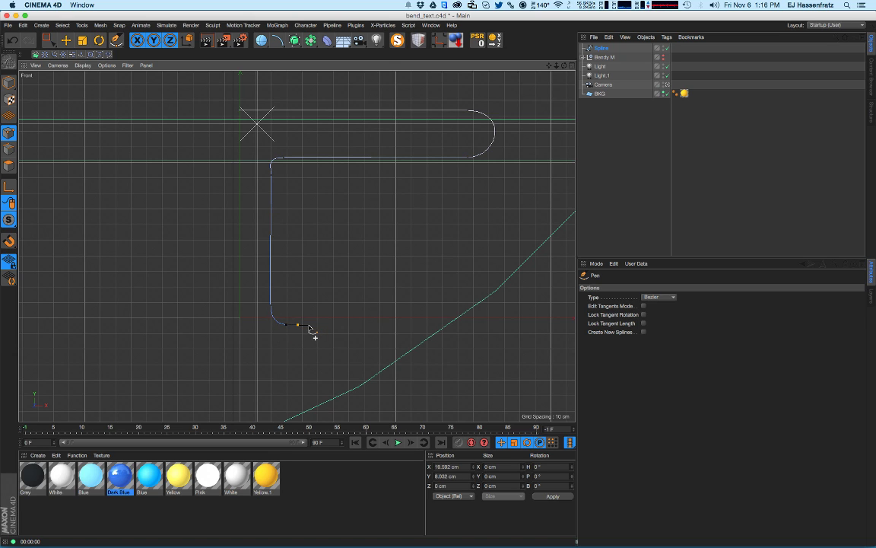
# - Draw the bottom arm with a rounded end near X 144 cm, and bring its underside back past the stem
pyautogui.click(464, 321)
pyautogui.moveTo(469, 356); pyautogui.dragTo(441, 357)
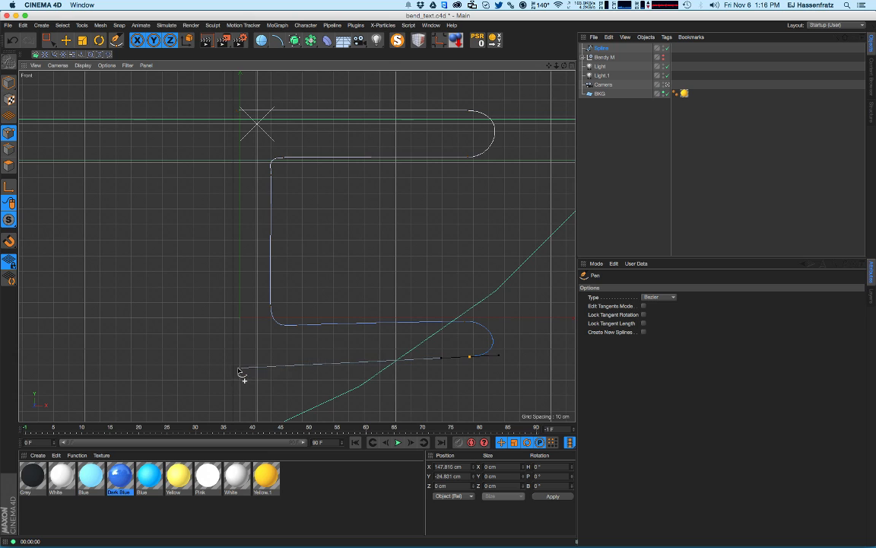
pyautogui.moveTo(218, 366); pyautogui.dragTo(191, 365)
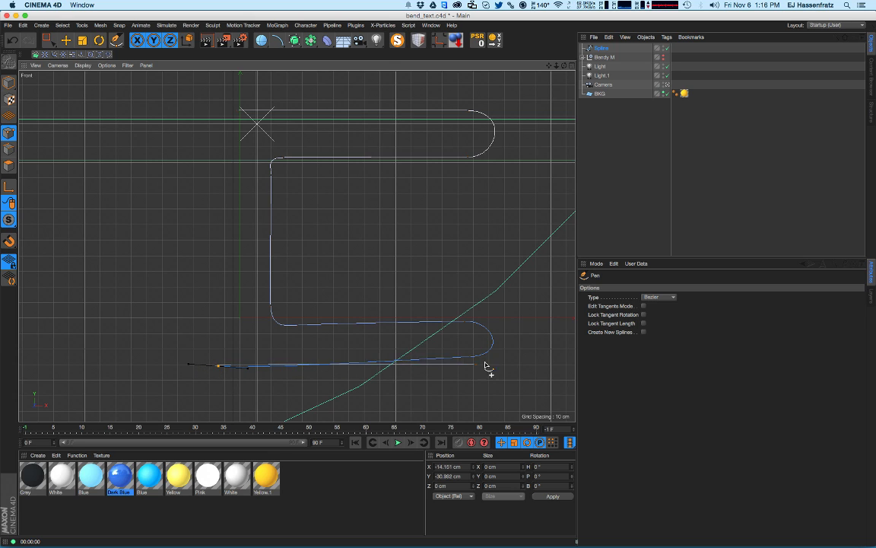
pyautogui.moveTo(470, 356); pyautogui.dragTo(466, 364)
pyautogui.moveTo(466, 321); pyautogui.dragTo(459, 322)
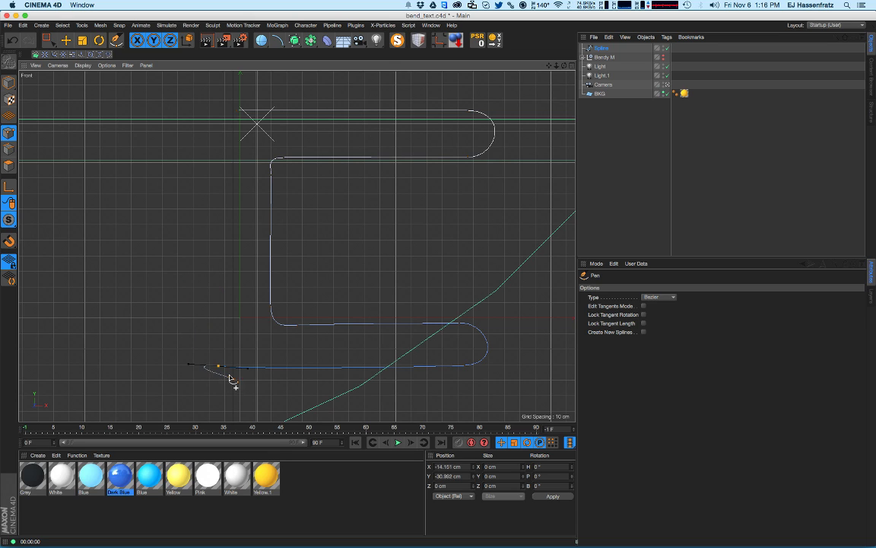
pyautogui.moveTo(219, 368); pyautogui.dragTo(225, 370)
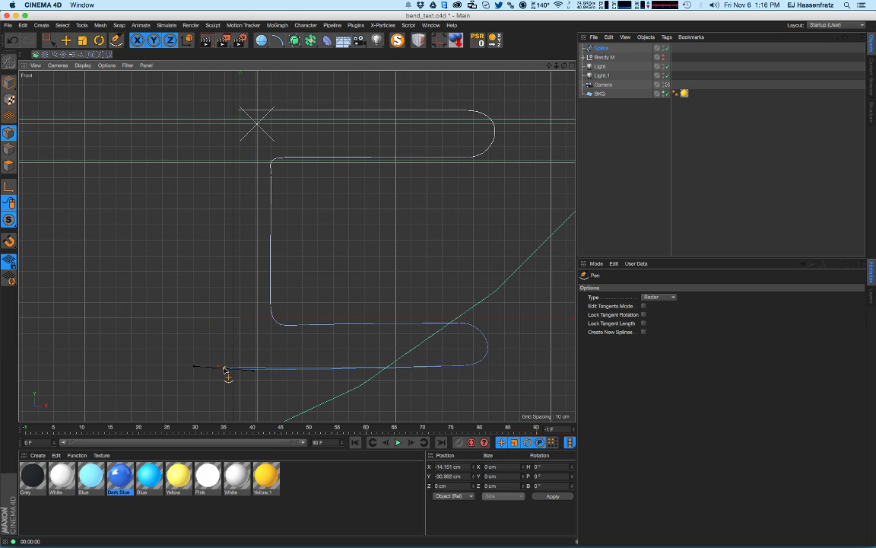
# - Draw the lower outer stem edge upward and the flipped middle arm extending outward to a rounded end
pyautogui.click(195, 322)
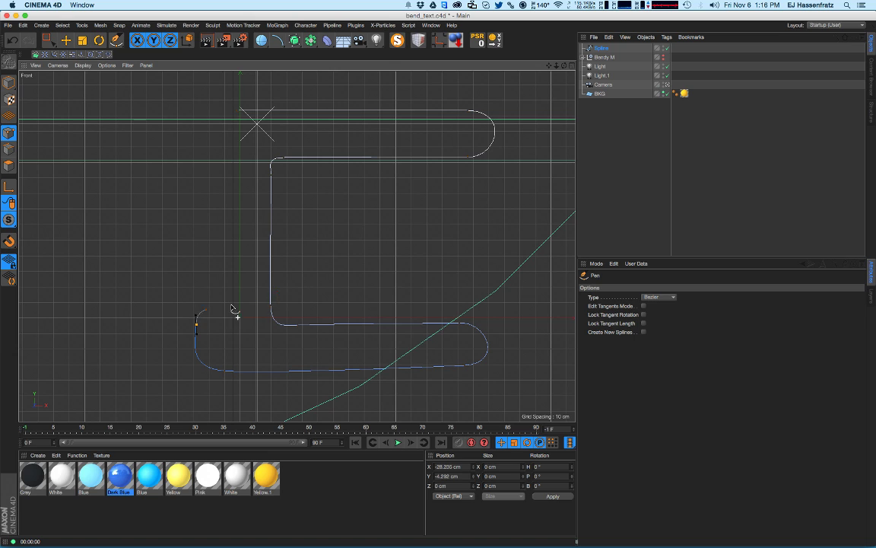
pyautogui.click(195, 254)
pyautogui.click(143, 249)
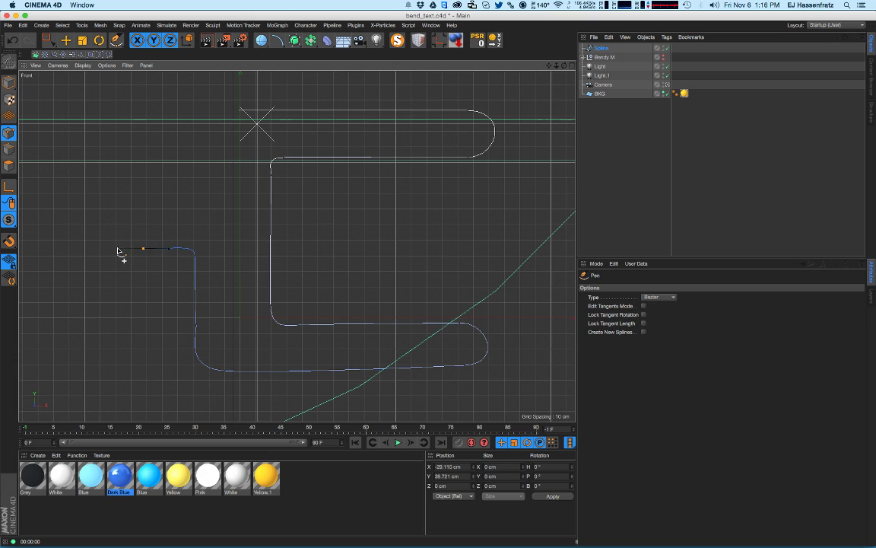
pyautogui.moveTo(144, 250); pyautogui.dragTo(166, 250)
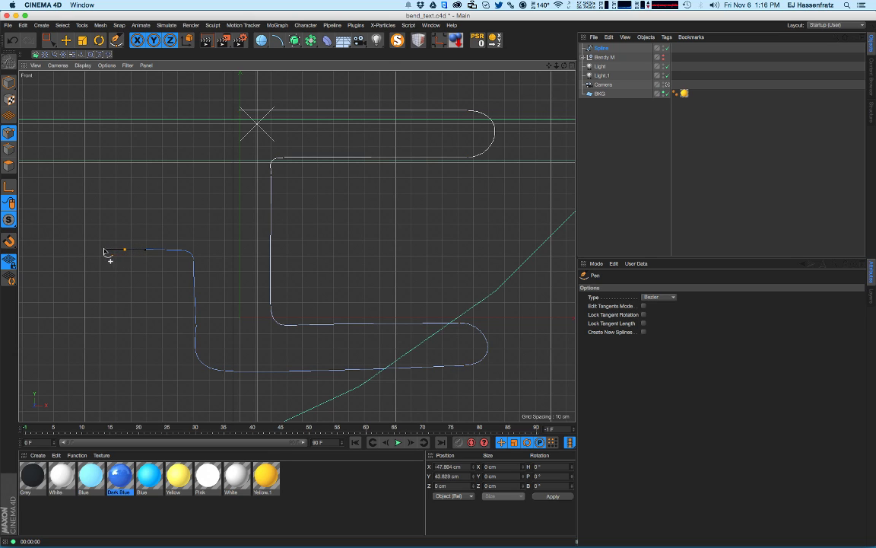
pyautogui.moveTo(125, 222); pyautogui.dragTo(145, 223)
# - Draw the upper outer stem edge from the middle arm to the top corner, and close the outline at its starting point
pyautogui.moveTo(179, 219); pyautogui.dragTo(190, 190)
pyautogui.moveTo(193, 124); pyautogui.dragTo(189, 114)
pyautogui.click(238, 110)
pyautogui.press('e')
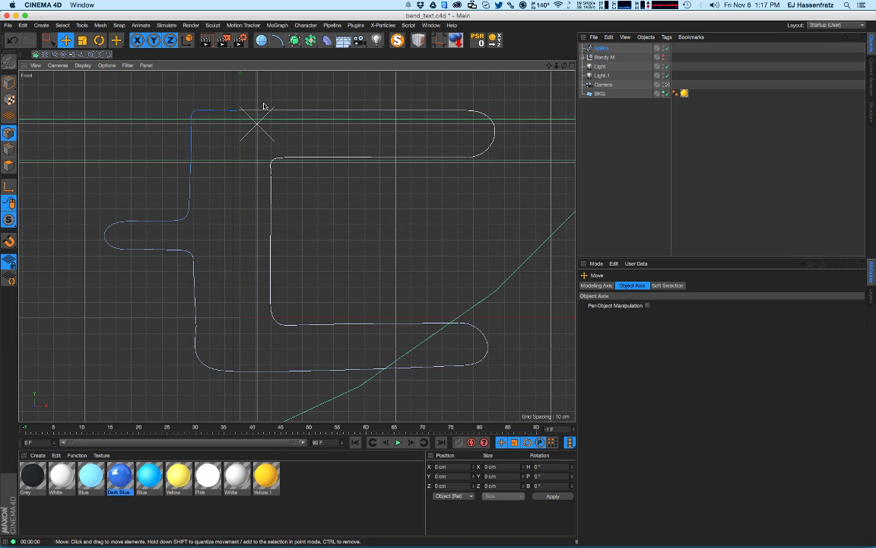
# - Reshape the outline's top outer corner by moving its points, raising the top edge point to Y about 135 cm
pyautogui.click(236, 108)
pyautogui.click(187, 135)
pyautogui.click(191, 125)
pyautogui.moveTo(234, 114); pyautogui.dragTo(225, 113)
pyautogui.click(236, 109)
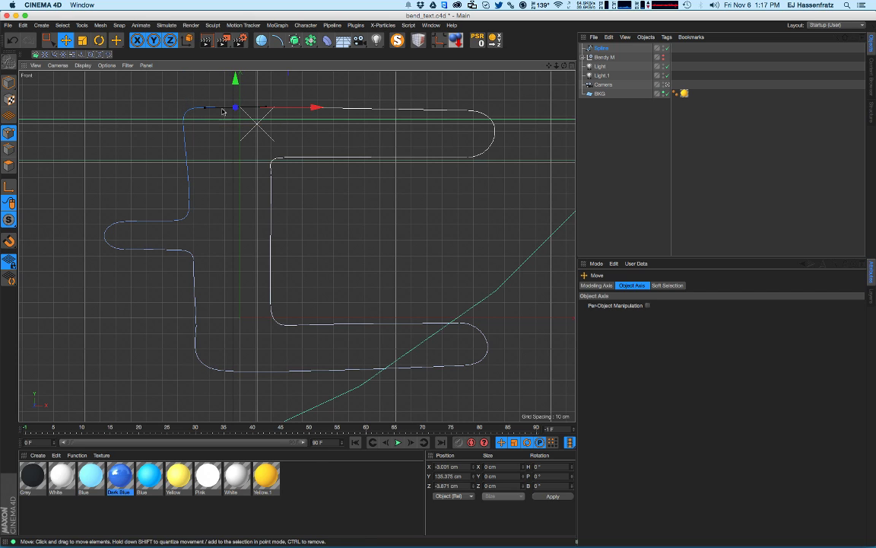
pyautogui.moveTo(287, 108); pyautogui.dragTo(263, 111)
# - Align the outer stem points above and below the middle arm at X about -30 cm
pyautogui.click(188, 135)
pyautogui.moveTo(192, 132); pyautogui.dragTo(196, 249)
pyautogui.click(197, 259)
pyautogui.click(194, 260)
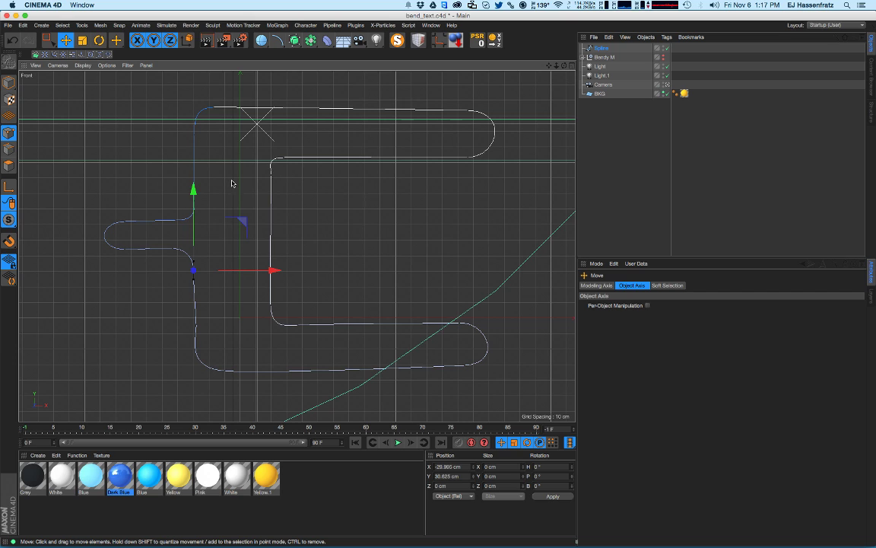
# - Widen the middle arm by raising its two upper points about 4 cm and lowering its two lower points to Y about 40 cm
pyautogui.press('0')
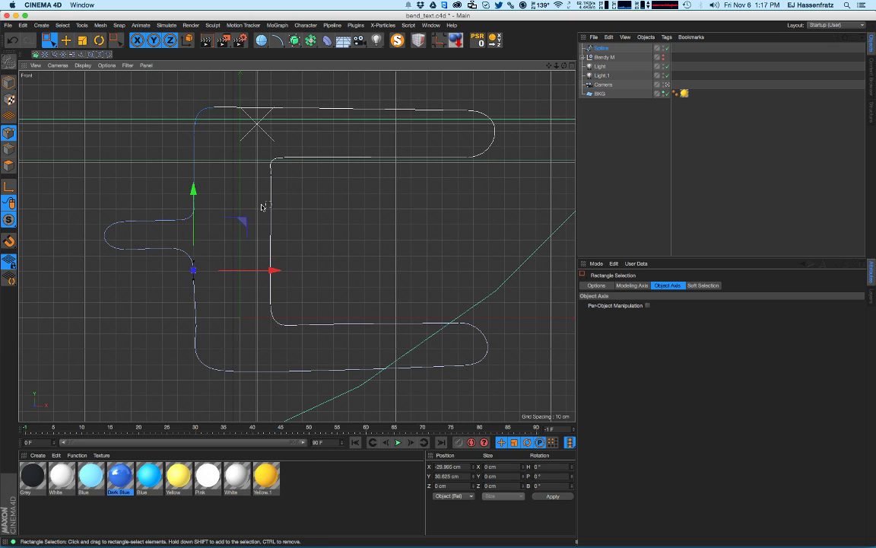
pyautogui.moveTo(80, 216); pyautogui.dragTo(205, 228)
pyautogui.moveTo(149, 196); pyautogui.dragTo(150, 188)
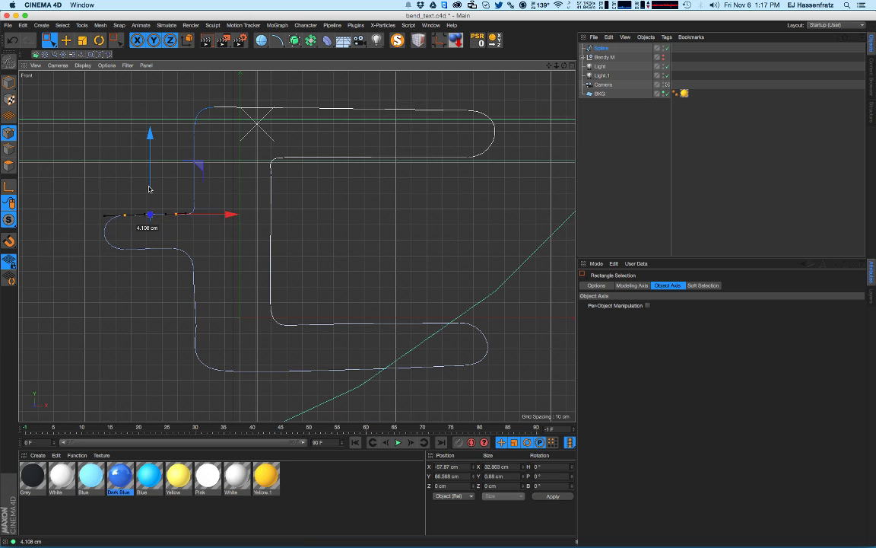
pyautogui.moveTo(82, 246); pyautogui.dragTo(186, 259)
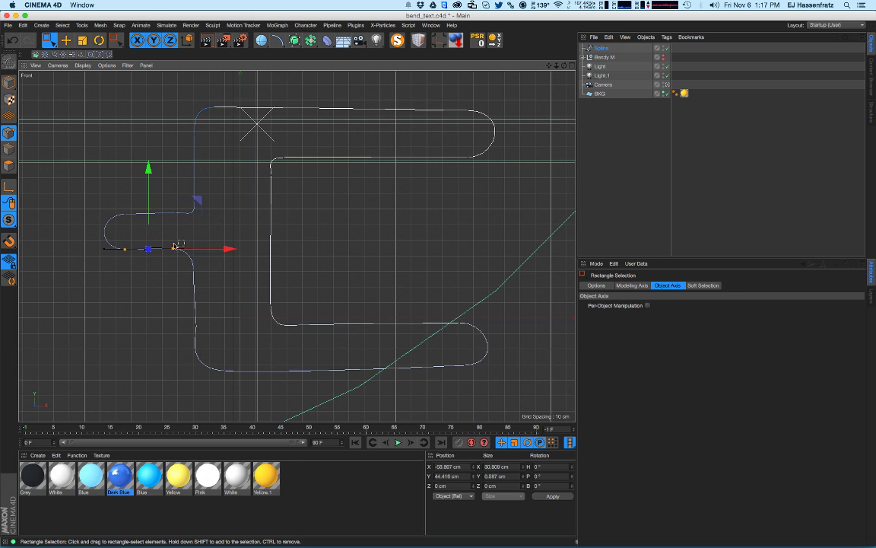
pyautogui.moveTo(81, 243); pyautogui.dragTo(227, 287)
pyautogui.moveTo(163, 218); pyautogui.dragTo(162, 222)
pyautogui.moveTo(162, 295); pyautogui.dragTo(161, 254)
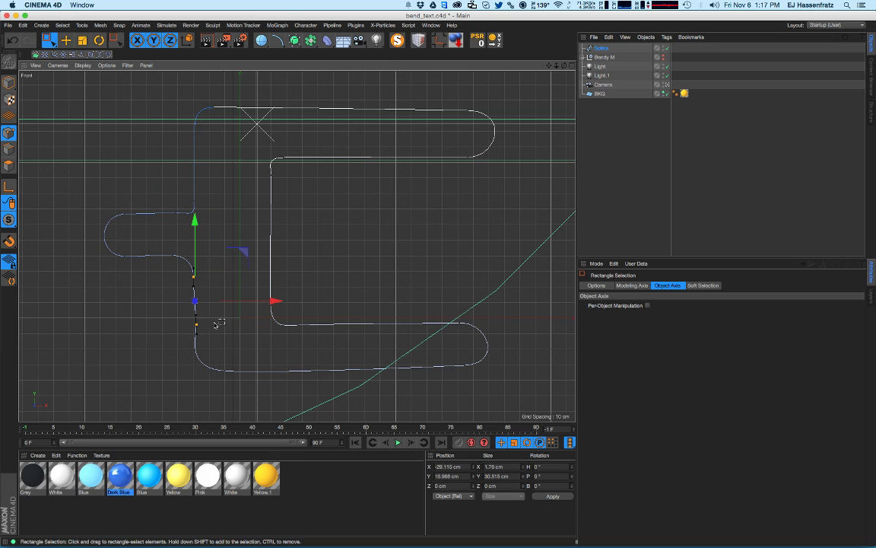
# - Move the lowest outer stem point to X about -30 cm to straighten the stem's edge
pyautogui.click(66, 41)
pyautogui.click(176, 323)
pyautogui.click(194, 326)
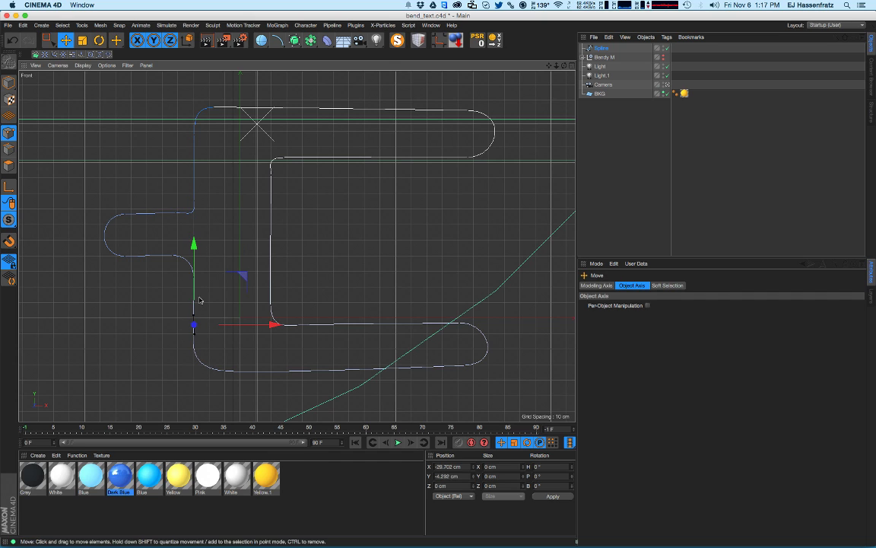
# - Nudge the middle arm's individual points to level its upper and lower edges
pyautogui.click(174, 256)
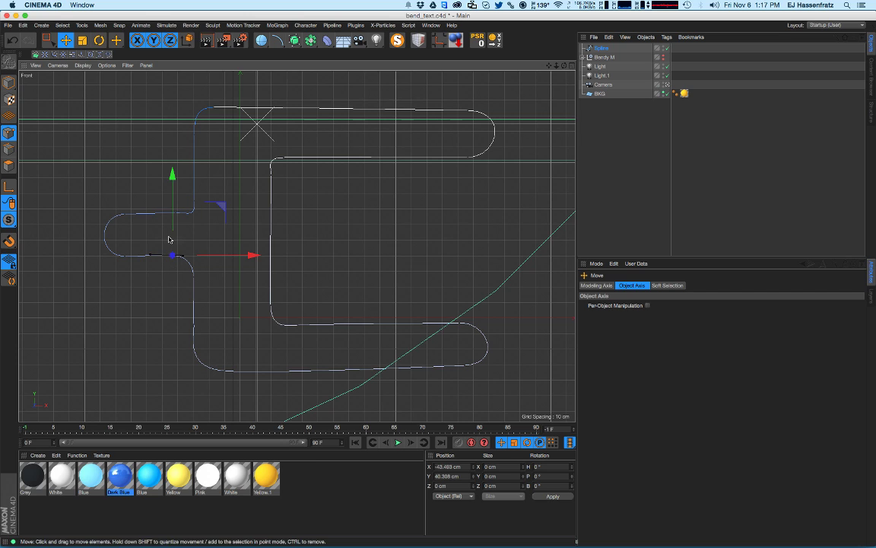
pyautogui.moveTo(174, 228); pyautogui.dragTo(175, 229)
pyautogui.click(176, 225)
pyautogui.click(176, 213)
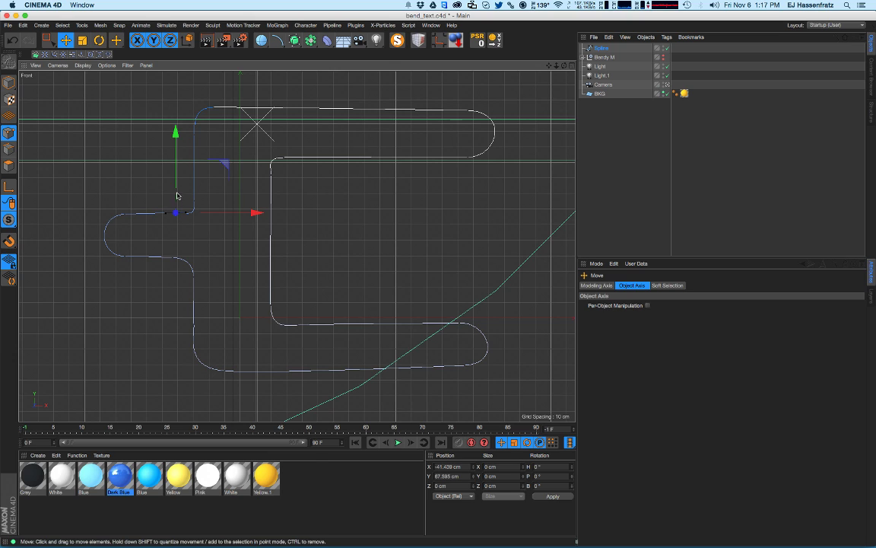
pyautogui.moveTo(175, 187); pyautogui.dragTo(197, 162)
pyautogui.click(123, 257)
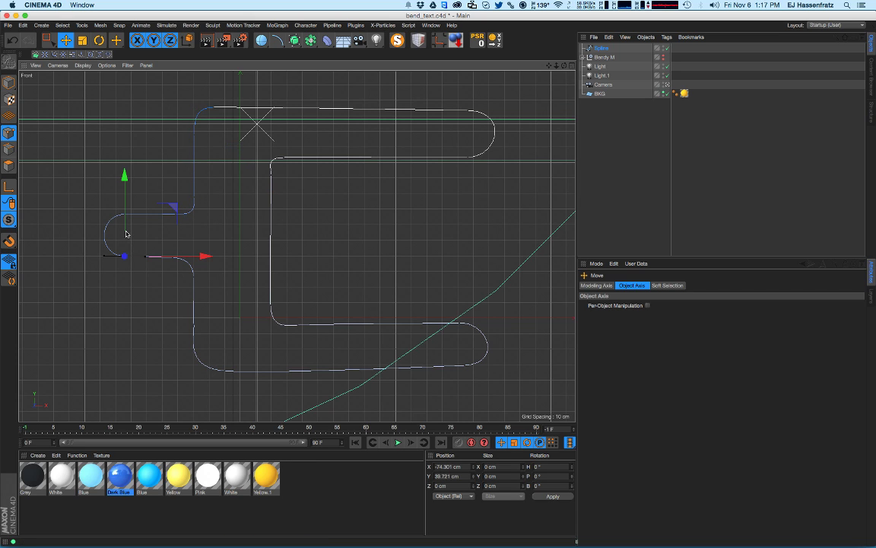
# - Flatten the bottom arm's underside by selecting its two points and setting their Y size to 0
pyautogui.click(466, 366)
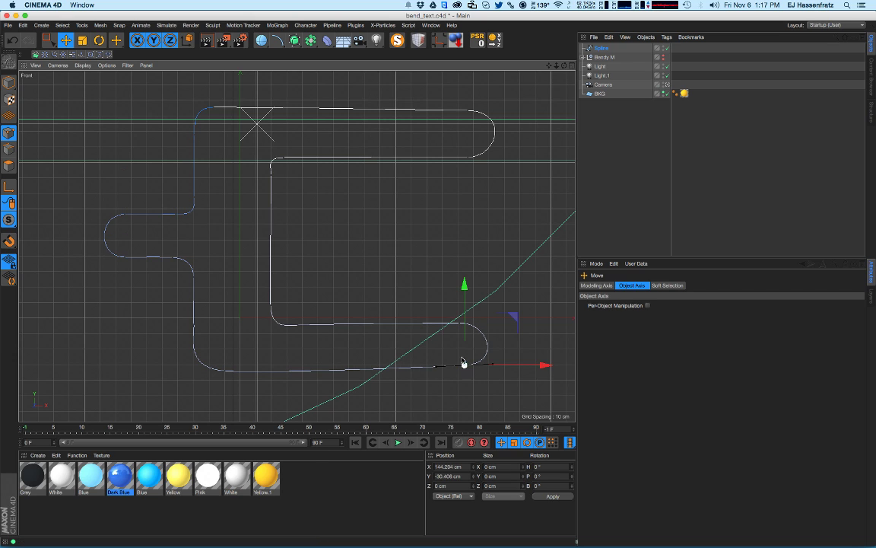
pyautogui.keyDown('shift'); pyautogui.click(225, 372); pyautogui.keyUp('shift')
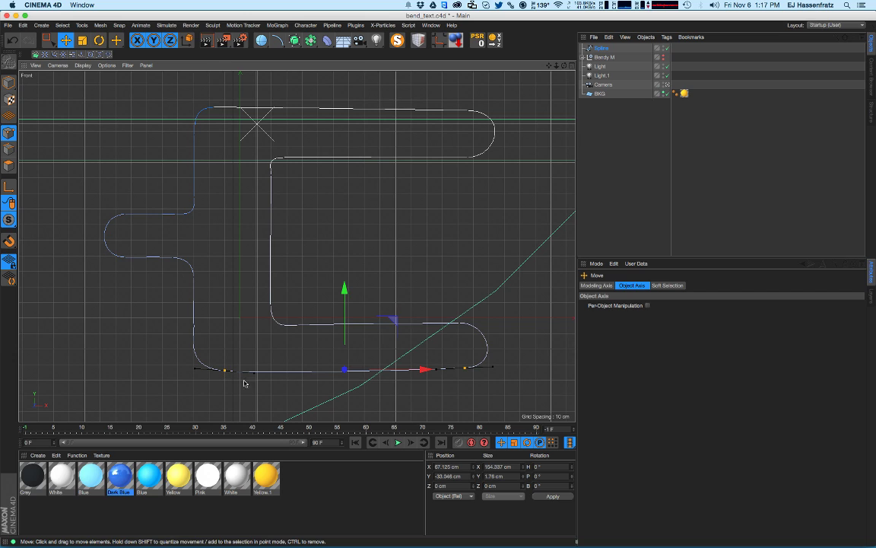
pyautogui.doubleClick(507, 475)
pyautogui.press('Return')
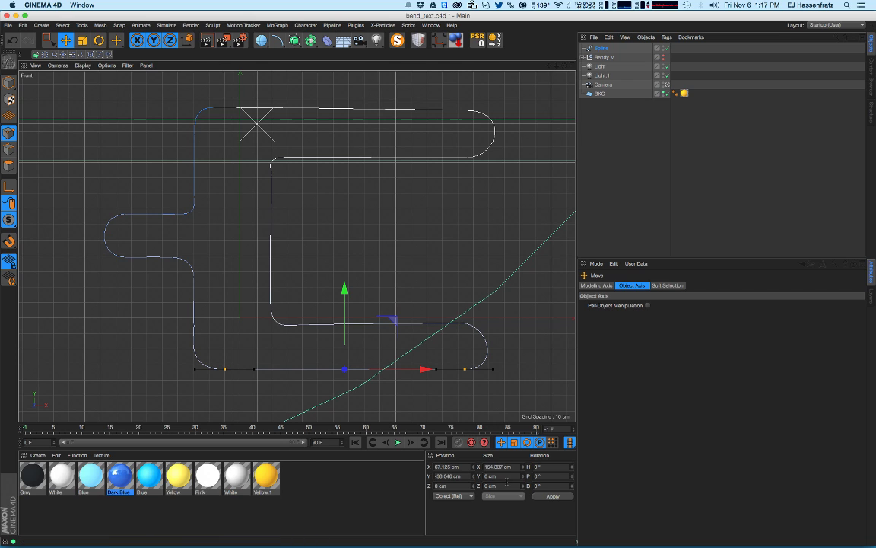
# - Flatten the bottom arm's upper edge by selecting its two points and setting their Y size to 0
pyautogui.click(297, 322)
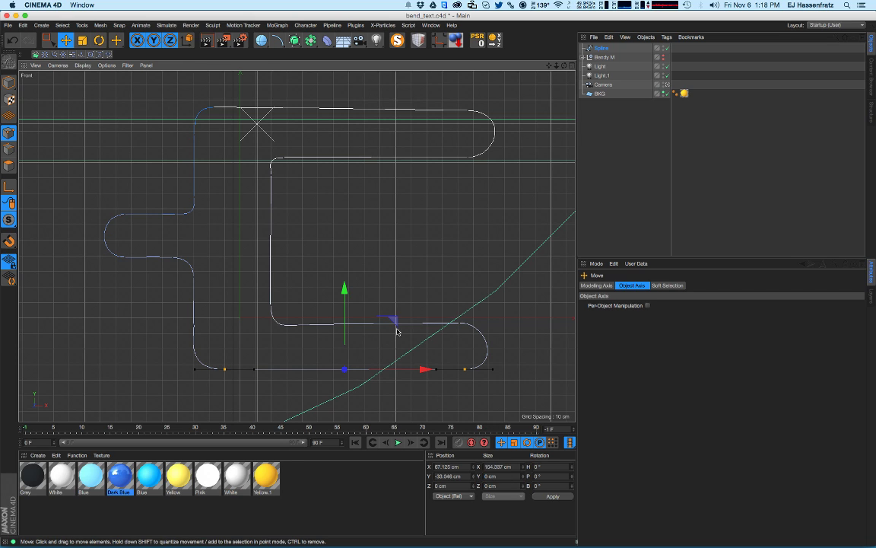
pyautogui.click(296, 326)
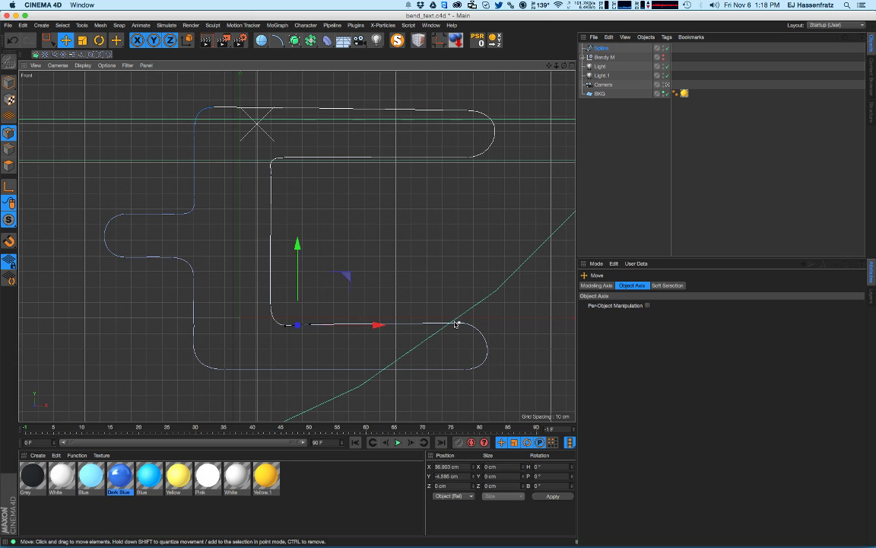
pyautogui.keyDown('shift'); pyautogui.click(466, 326); pyautogui.keyUp('shift')
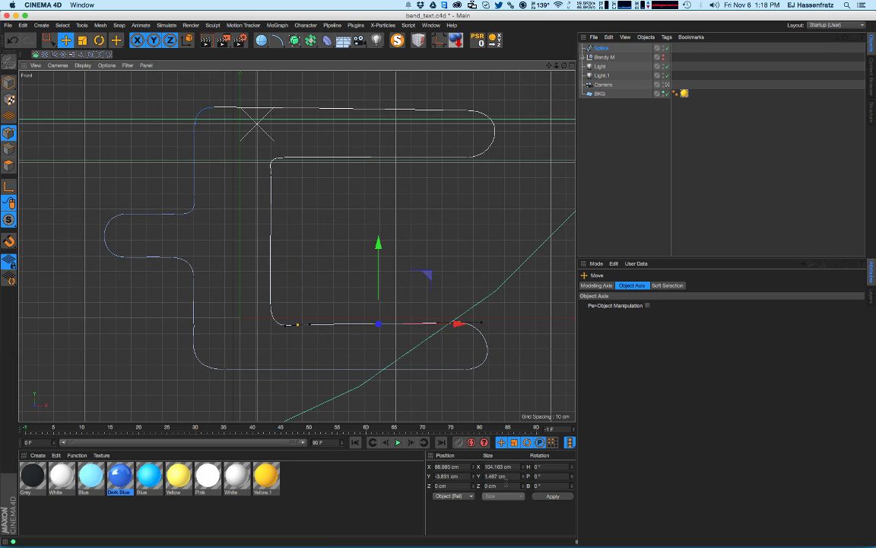
pyautogui.click(440, 327)
# - Try to align the bottom arm's two end points by setting their X size to 0, and undo the change
pyautogui.click(458, 324)
pyautogui.keyDown('shift'); pyautogui.click(464, 369); pyautogui.keyUp('shift')
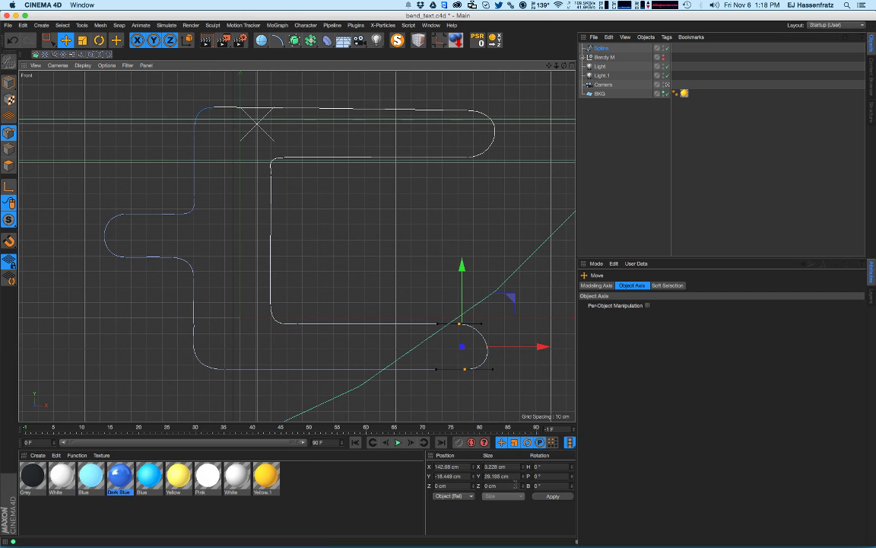
pyautogui.write('0')
pyautogui.press('Return')
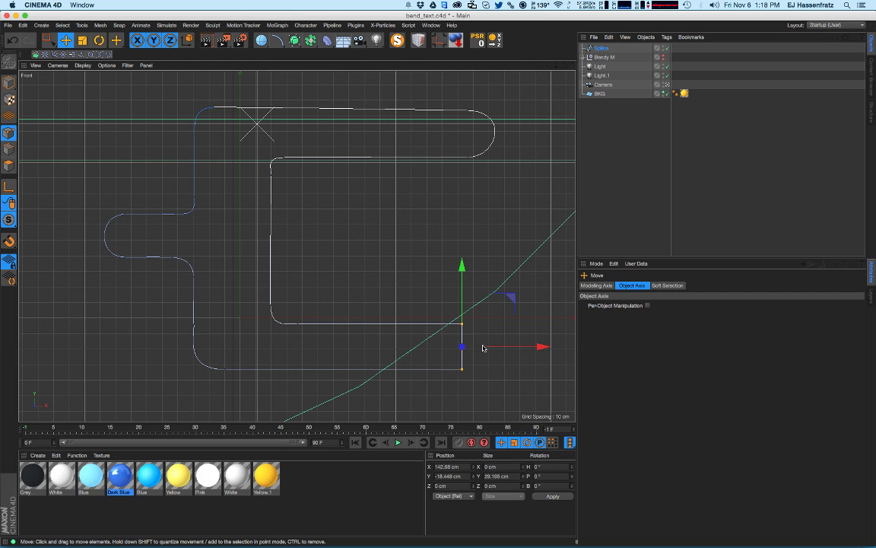
pyautogui.press('super+z')
# - Set the X position of each of the bottom arm's two end points to 145 cm
pyautogui.click(459, 324)
pyautogui.moveTo(460, 325); pyautogui.dragTo(465, 326)
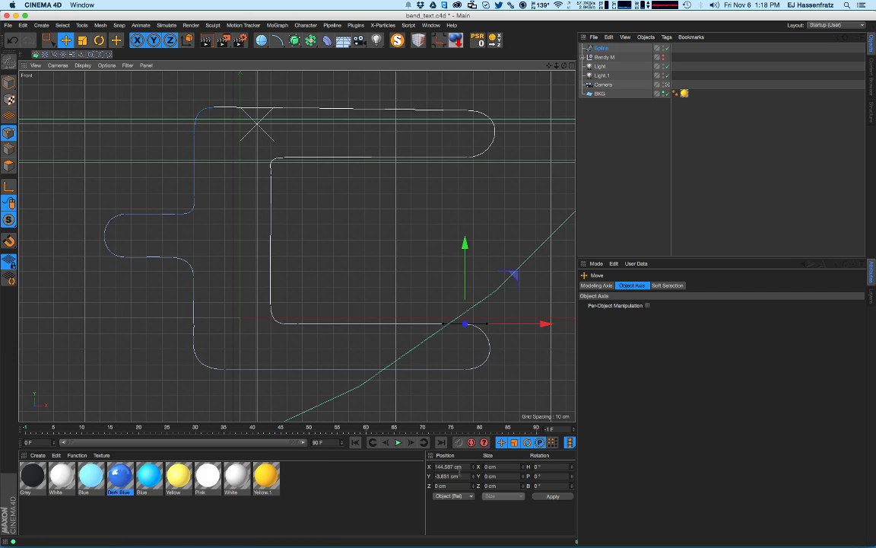
pyautogui.moveTo(463, 468); pyautogui.dragTo(389, 461)
pyautogui.press('Return')
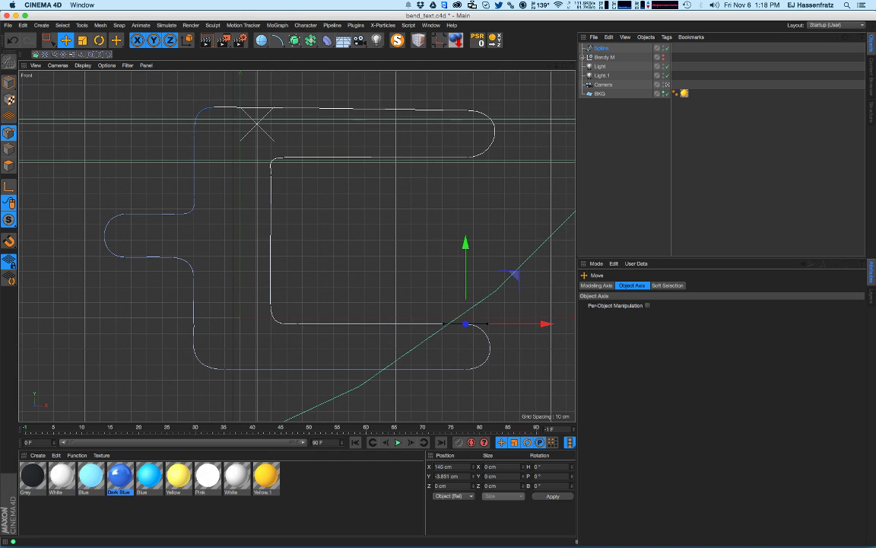
pyautogui.click(465, 369)
pyautogui.moveTo(454, 466); pyautogui.dragTo(274, 449)
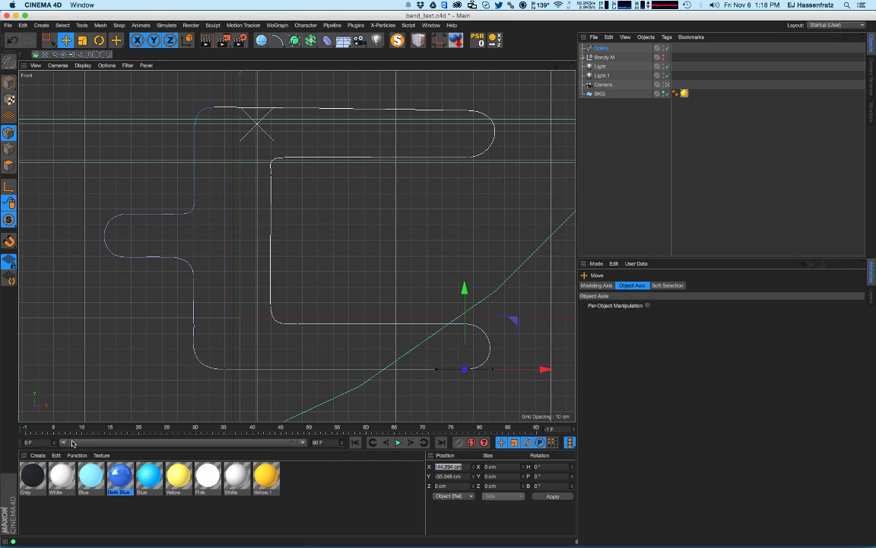
pyautogui.write('145')
pyautogui.press('Return')
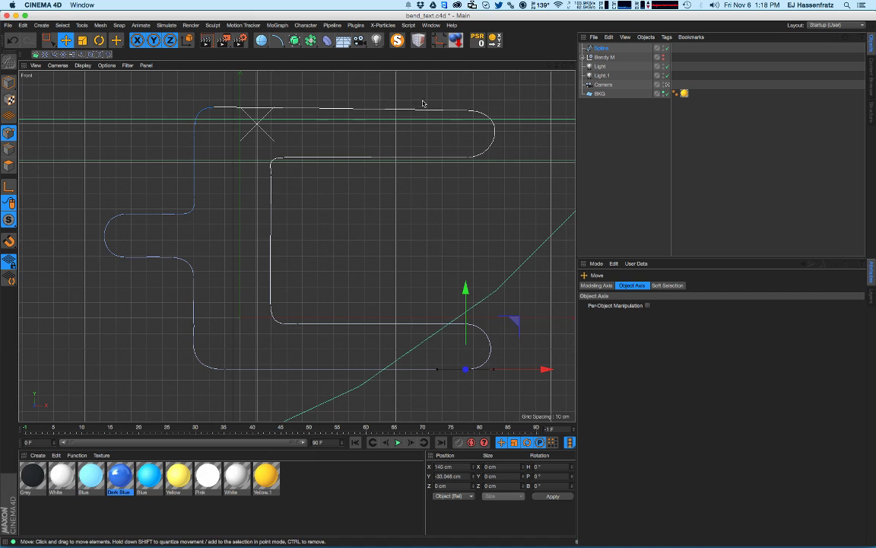
# - Select the top arm's two end points and set their X position to 145 cm
pyautogui.click(468, 127)
pyautogui.click(469, 112)
pyautogui.keyDown('shift'); pyautogui.click(468, 157); pyautogui.keyUp('shift')
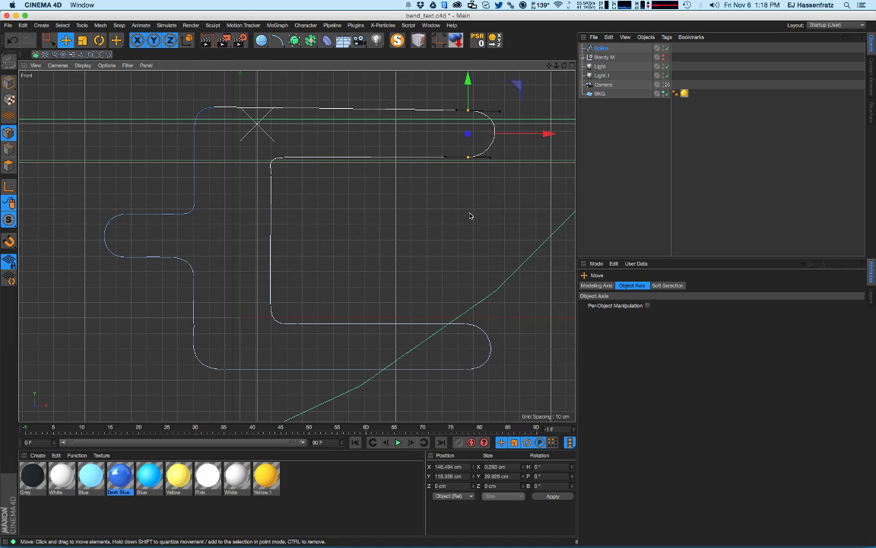
pyautogui.moveTo(453, 467); pyautogui.dragTo(225, 457)
pyautogui.write('145')
pyautogui.press('Return')
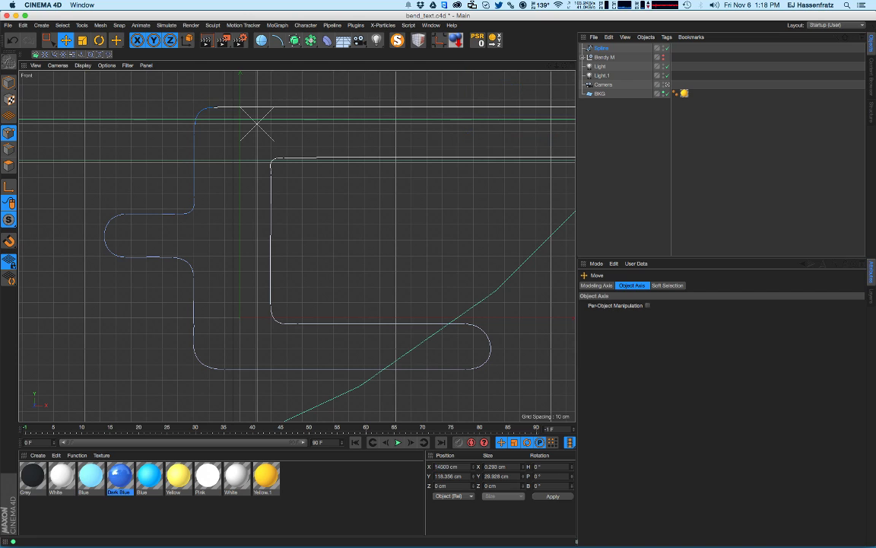
pyautogui.press('super+z')
pyautogui.moveTo(464, 467); pyautogui.dragTo(266, 461)
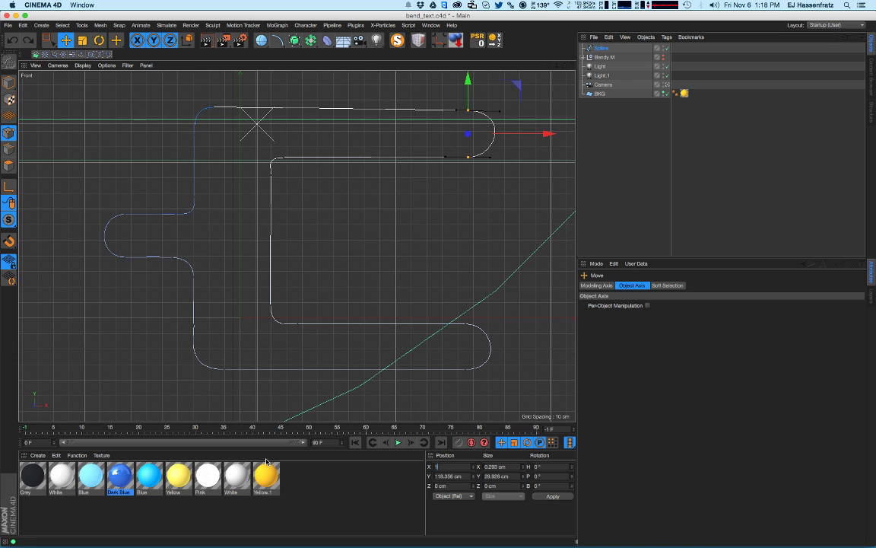
pyautogui.write('145')
pyautogui.press('Return')
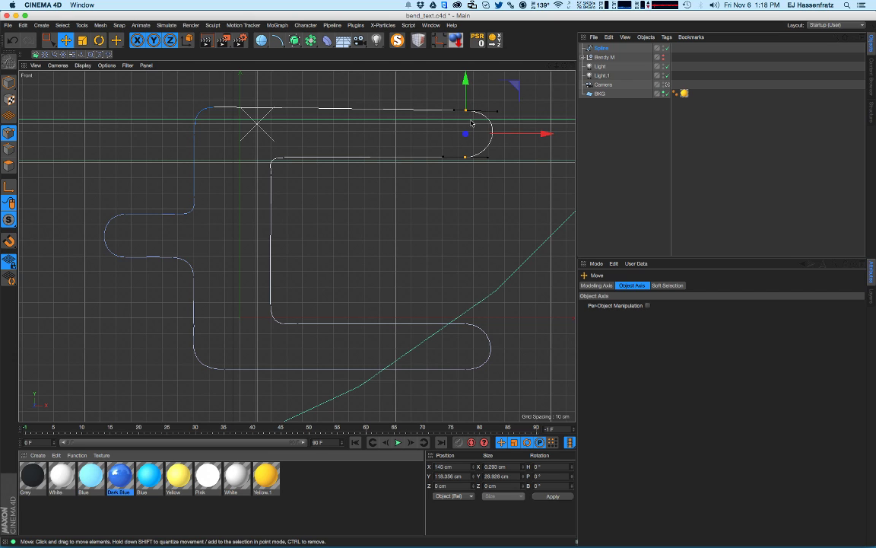
# - Flatten the top arm's upper edge by selecting its two points and setting their Y size to 0
pyautogui.click(212, 107)
pyautogui.keyDown('shift'); pyautogui.click(466, 111); pyautogui.keyUp('shift')
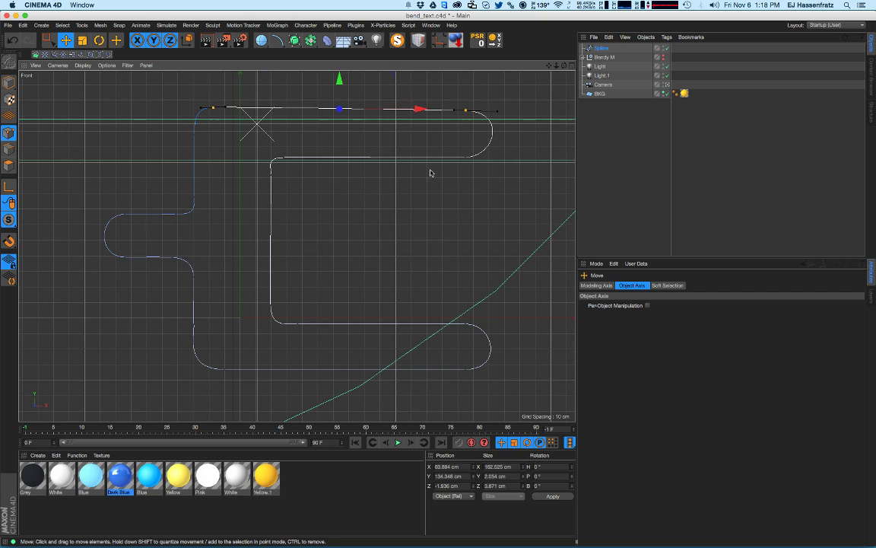
pyautogui.moveTo(498, 476); pyautogui.dragTo(480, 476)
pyautogui.write('0')
pyautogui.press('Return')
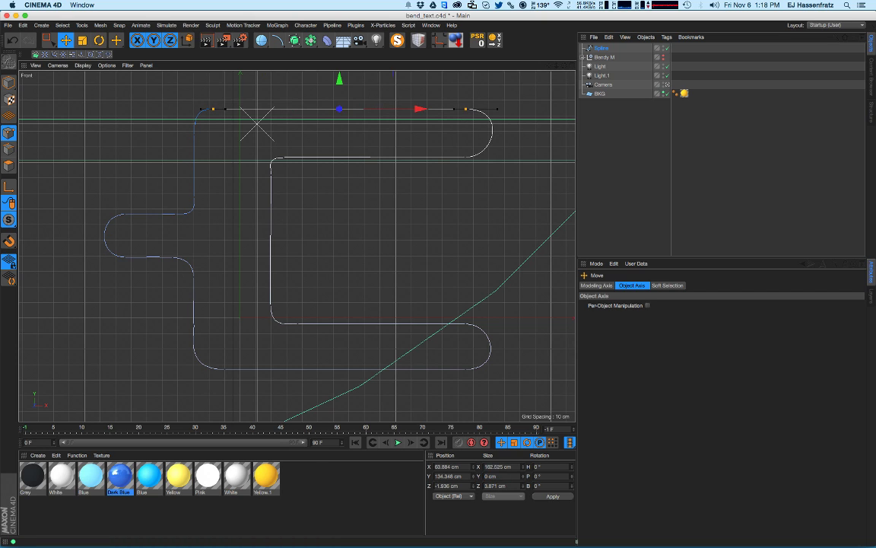
# - Reshape the top arm's rounded end by adjusting the tangent handles of its end points
pyautogui.click(466, 159)
pyautogui.click(466, 157)
pyautogui.moveTo(494, 158); pyautogui.dragTo(496, 160)
pyautogui.press('super+z')
pyautogui.click(466, 109)
# - Straighten the stem's long inner edge by aligning its upper and lower points along X
pyautogui.click(272, 174)
pyautogui.keyDown('shift'); pyautogui.click(272, 305); pyautogui.keyUp('shift')
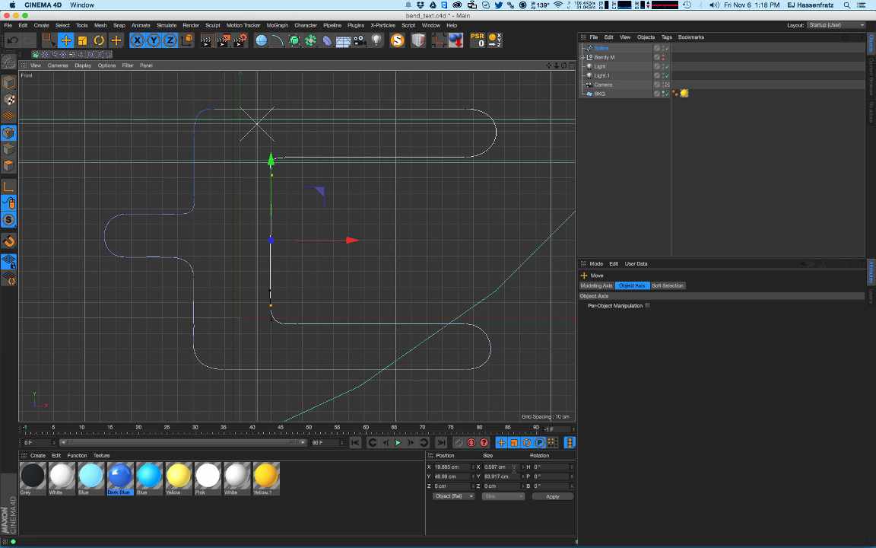
pyautogui.click(289, 196)
pyautogui.click(272, 175)
# - Move the upper inner corner's arm point outward, and set the matching lower inner corner point's X position to 33 cm
pyautogui.click(284, 158)
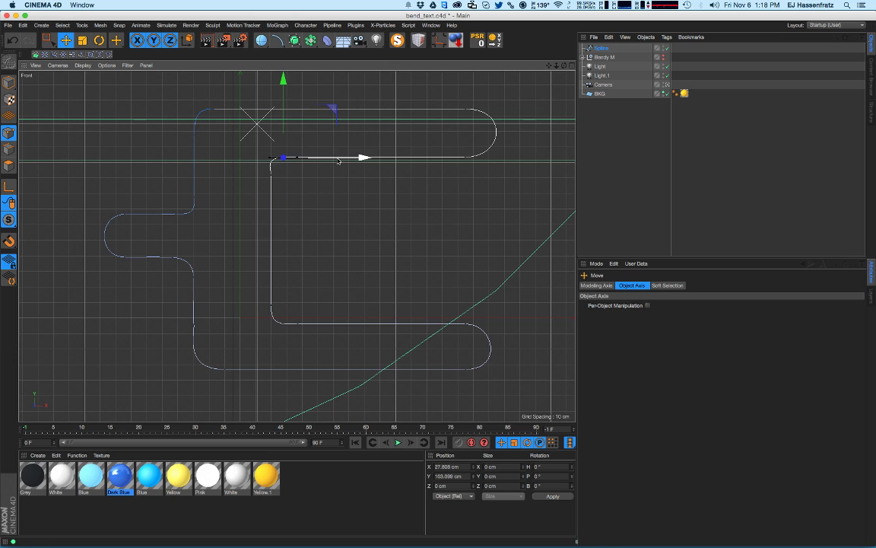
pyautogui.keyDown('shift'); pyautogui.click(298, 323); pyautogui.keyUp('shift')
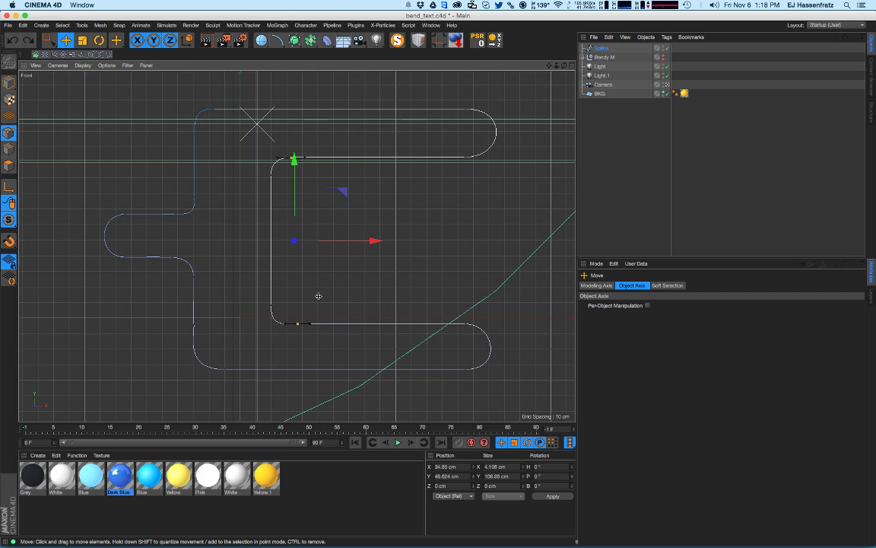
pyautogui.click(291, 158)
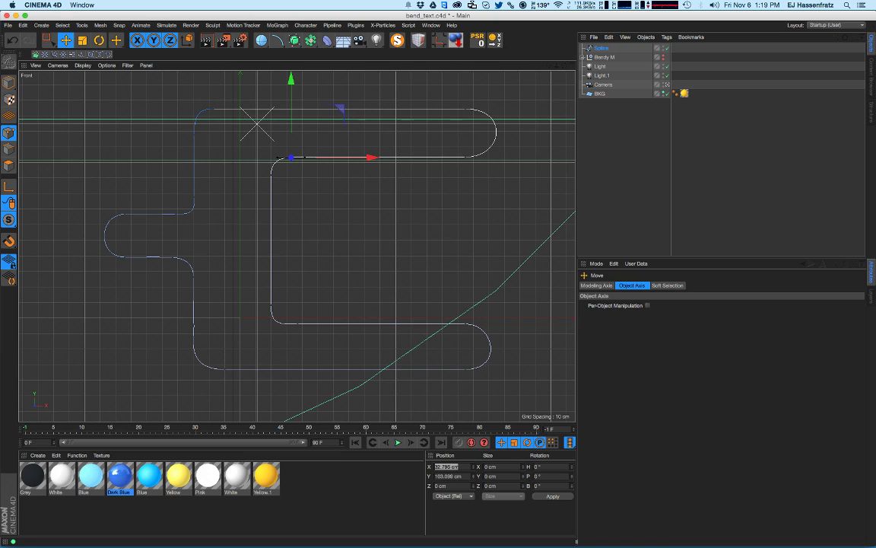
pyautogui.moveTo(299, 326); pyautogui.dragTo(298, 325)
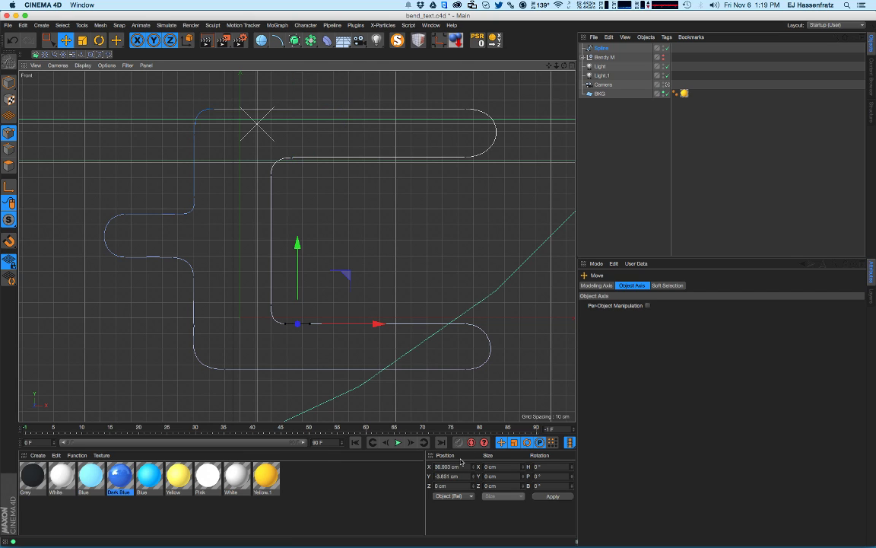
pyautogui.write('33')
pyautogui.press('Return')
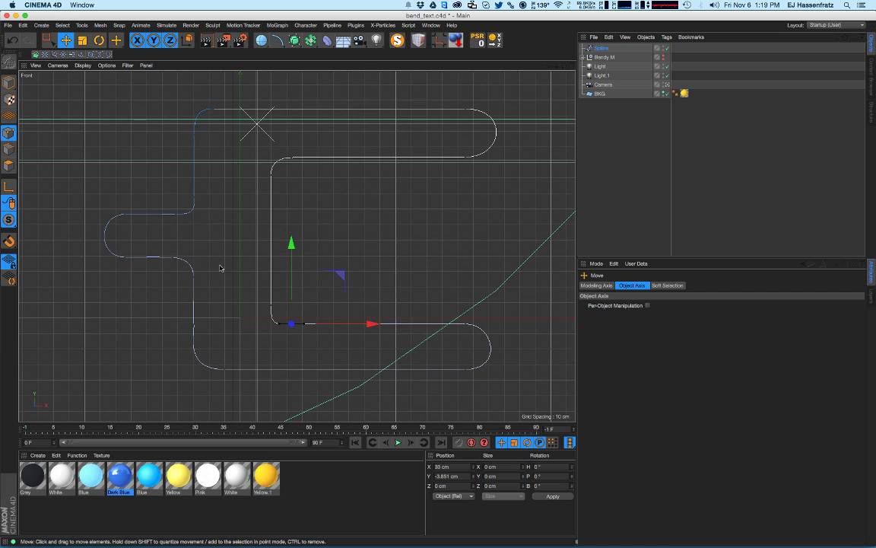
pyautogui.click(290, 157)
pyautogui.click(465, 158)
pyautogui.click(213, 110)
# - Align the four points on the stem's outer edge by rectangle-selecting them and setting their X size to 0
pyautogui.click(195, 325)
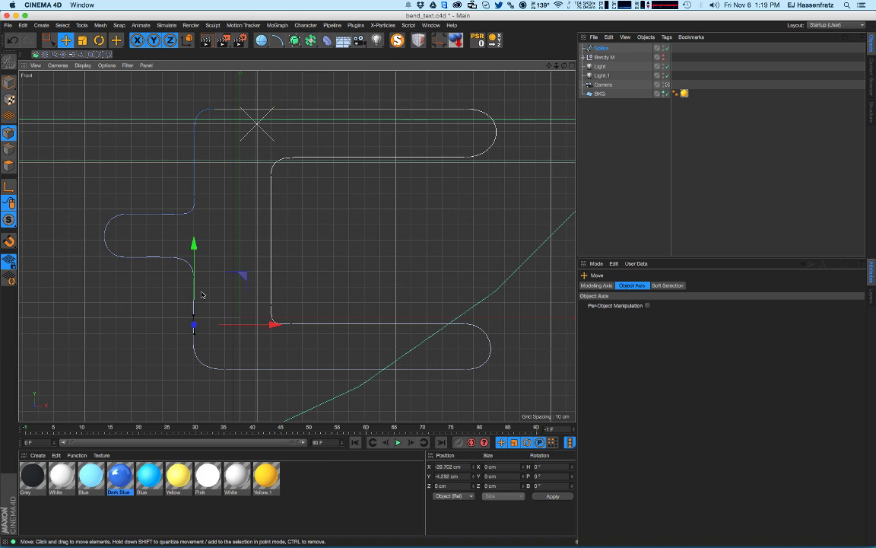
pyautogui.click(218, 248)
pyautogui.moveTo(50, 41); pyautogui.dragTo(98, 68)
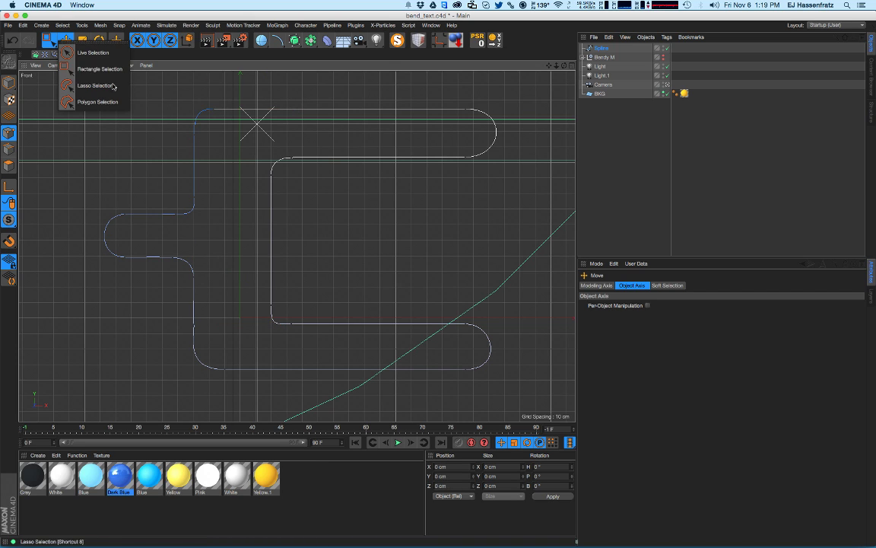
pyautogui.click(97, 69)
pyautogui.moveTo(184, 133); pyautogui.dragTo(194, 347)
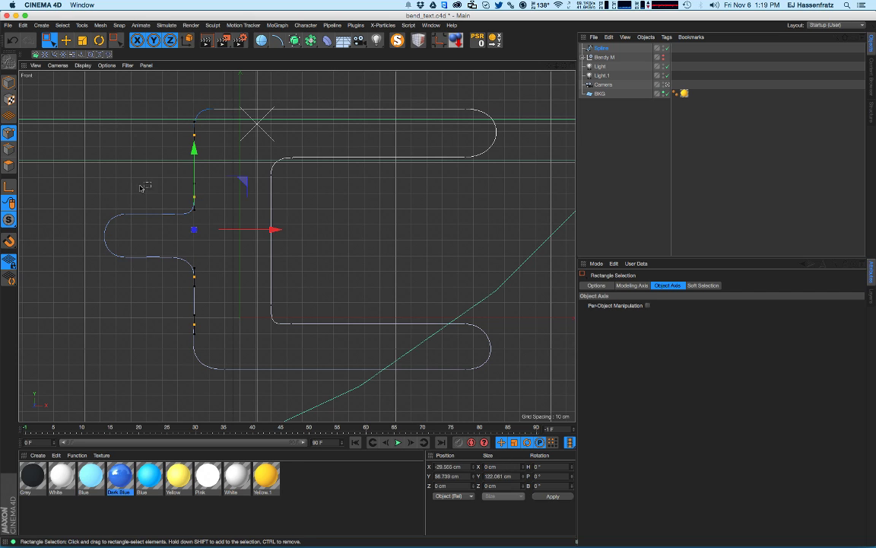
pyautogui.press('e')
pyautogui.click(216, 255)
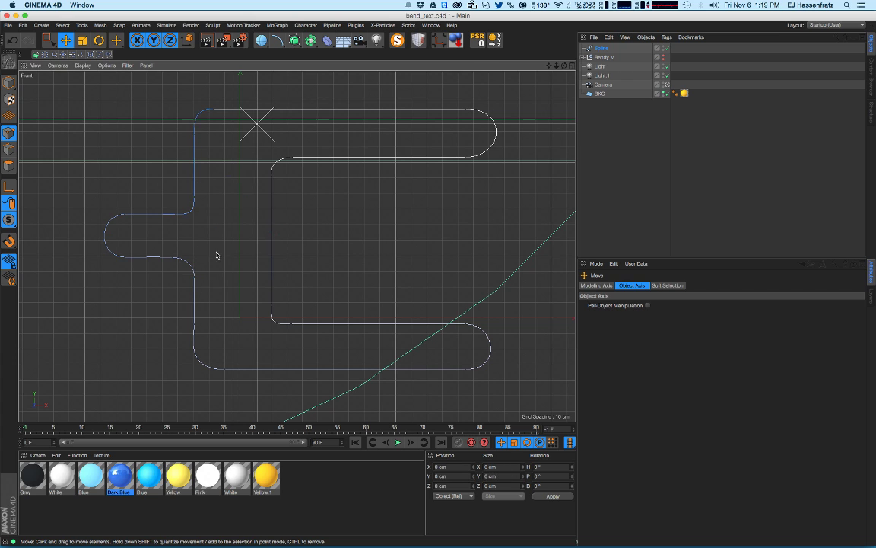
# - Smooth the stem's lower outer corner by adjusting the tangent of its point on the bottom edge
pyautogui.click(193, 278)
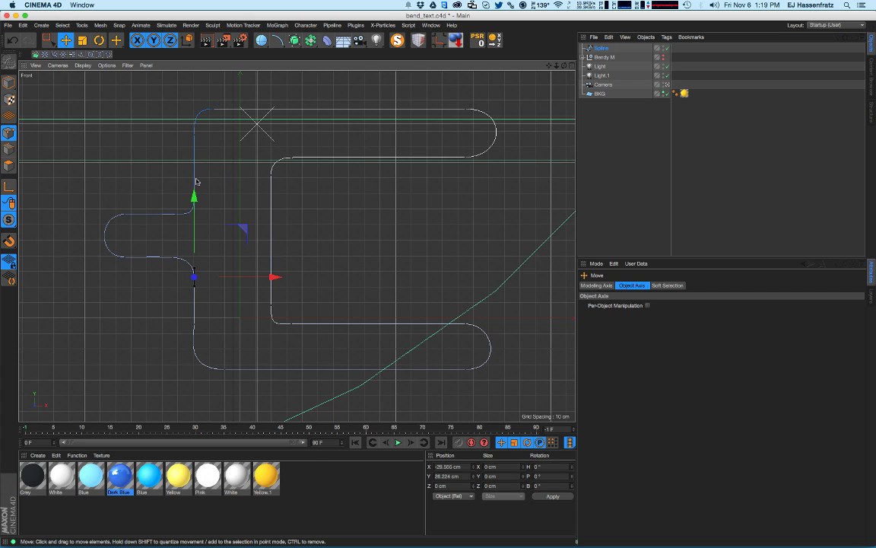
pyautogui.click(194, 323)
pyautogui.click(224, 369)
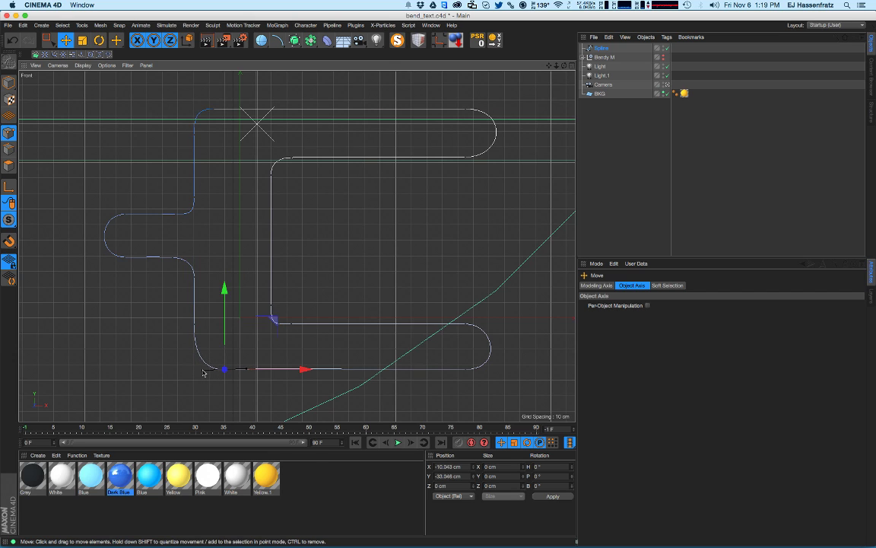
# - Set the X position of the outer corner points on the letter's bottom and top edges to -10 cm
pyautogui.keyDown('shift'); pyautogui.click(211, 110); pyautogui.keyUp('shift')
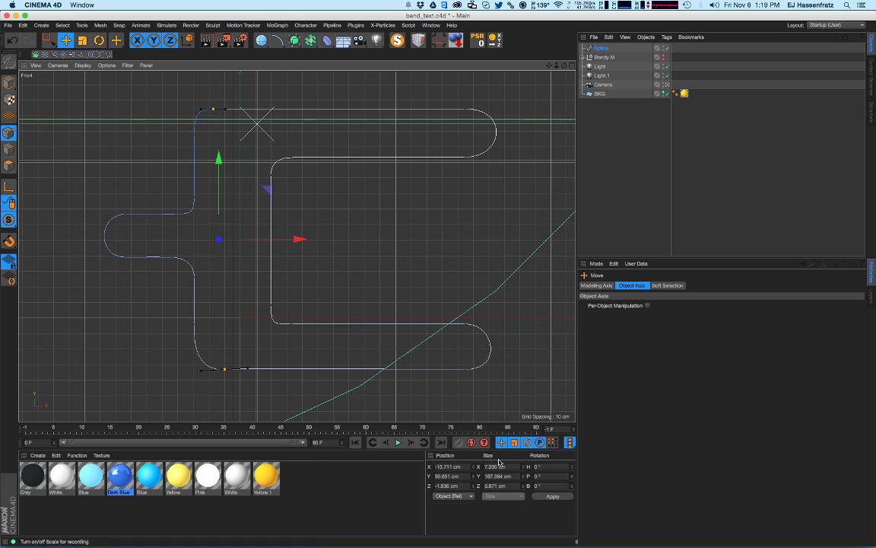
pyautogui.click(461, 474)
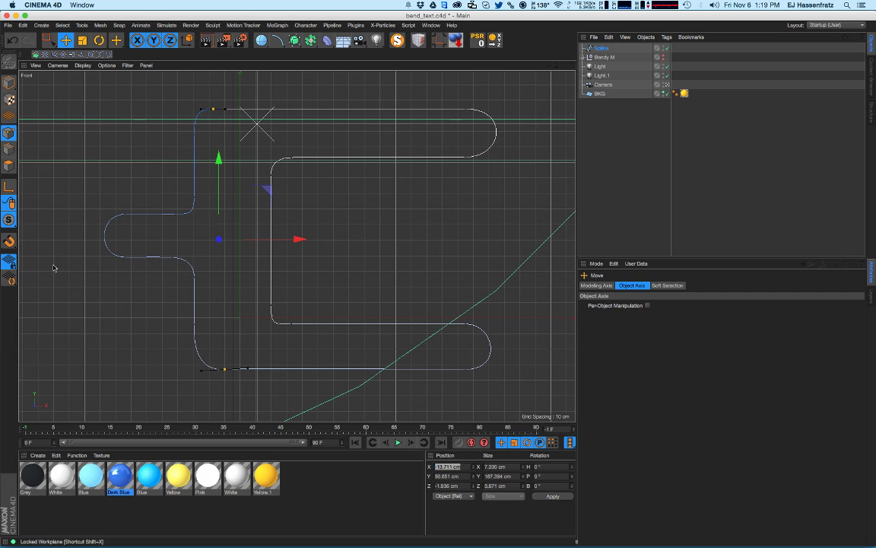
pyautogui.click(224, 370)
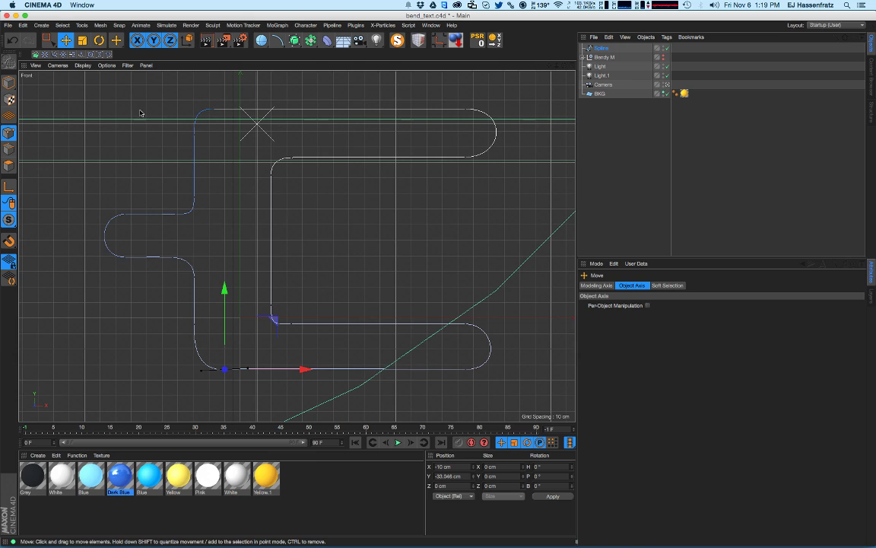
pyautogui.click(213, 110)
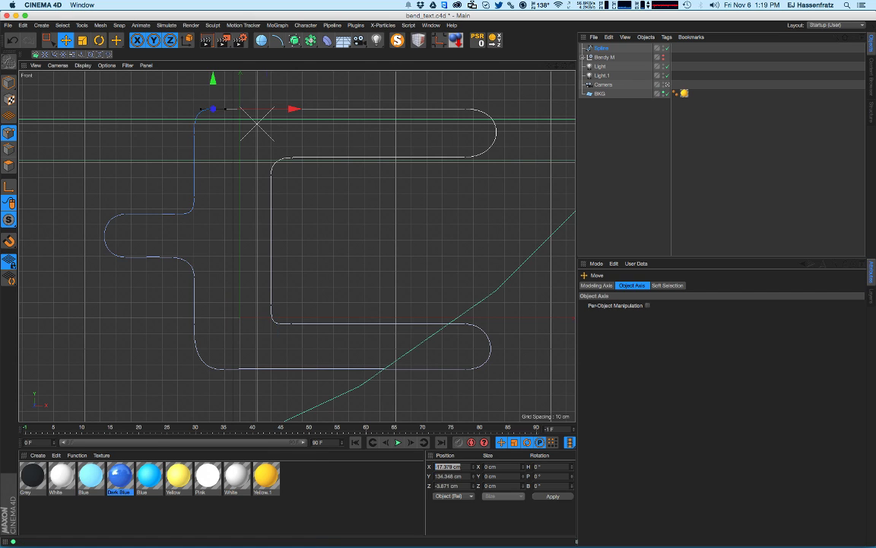
pyautogui.write('-10')
pyautogui.press('Return')
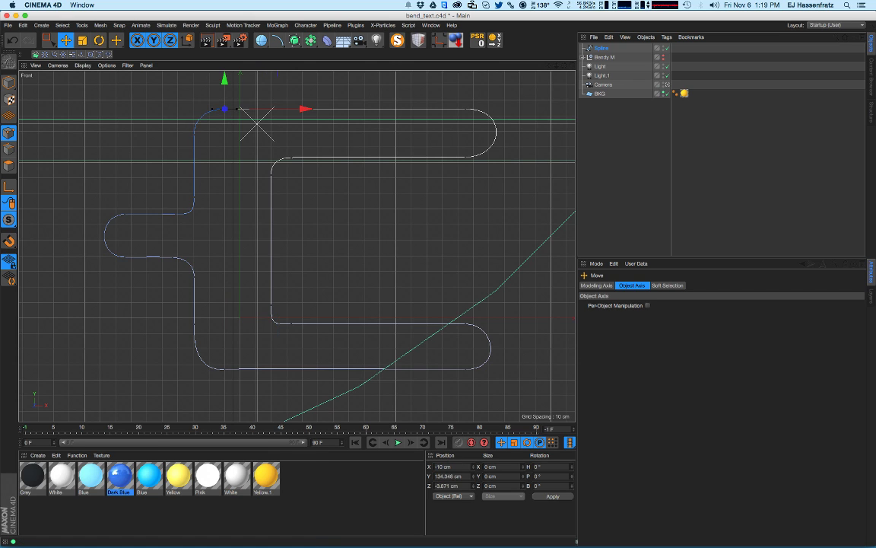
# - Level the bottom corner point's tangent and move the stem's lowest outer point down to about Y -10 cm
pyautogui.click(225, 369)
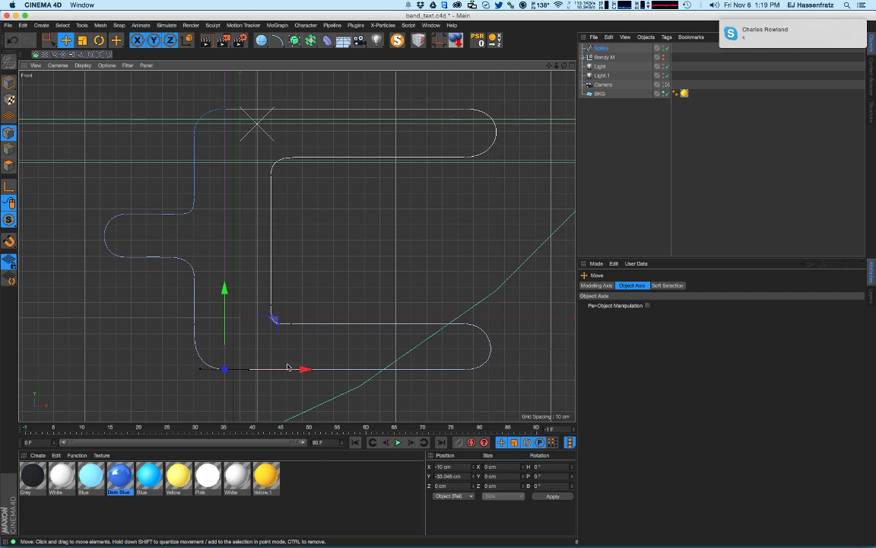
pyautogui.click(195, 325)
pyautogui.moveTo(194, 325); pyautogui.dragTo(194, 334)
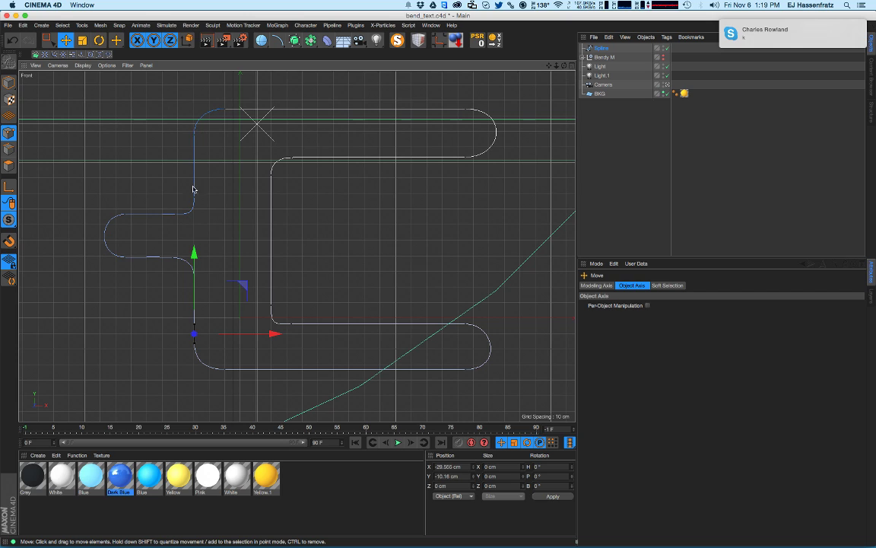
# - Reshape the middle arm's rounded end by adjusting the tangent handle of its lower end point
pyautogui.click(176, 214)
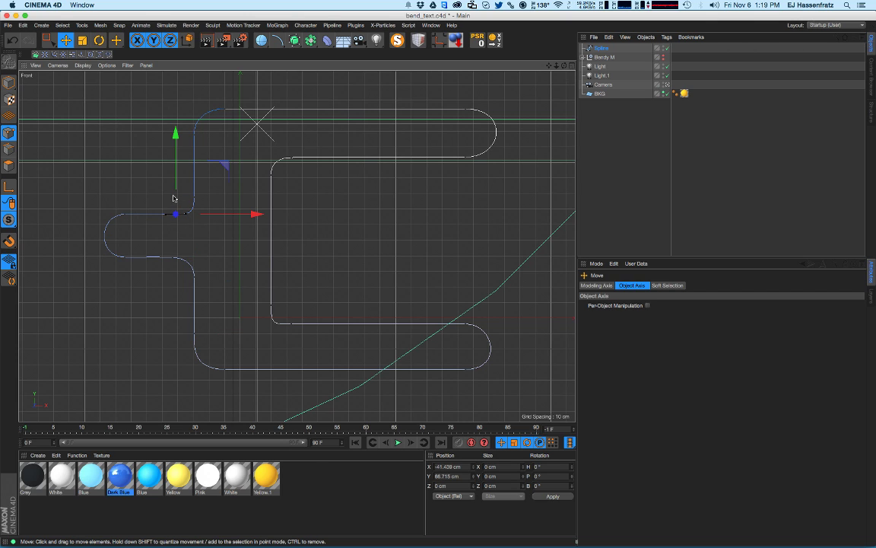
pyautogui.click(124, 257)
pyautogui.moveTo(144, 259); pyautogui.dragTo(187, 220)
pyautogui.click(194, 196)
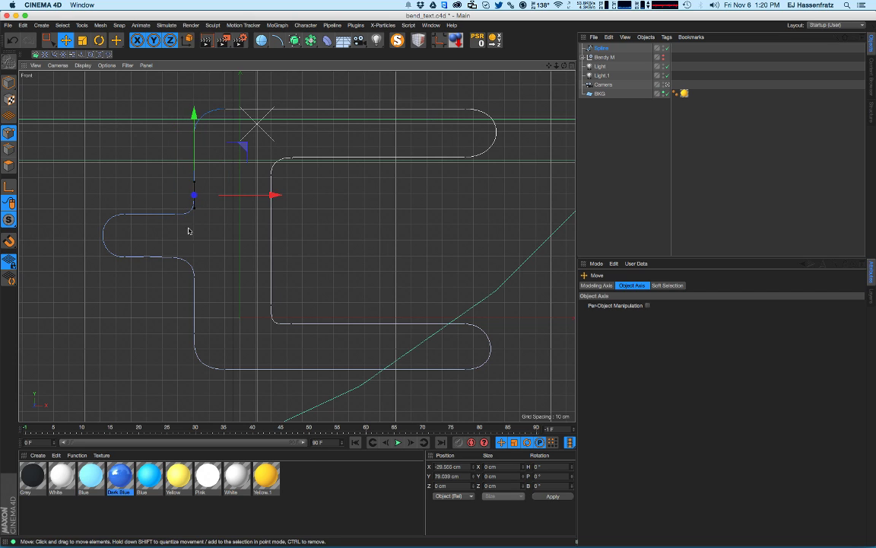
# - Straighten the middle arm's underside by adjusting its tangents, and shift its inner point to about X -43.2 cm
pyautogui.click(193, 279)
pyautogui.click(185, 215)
pyautogui.click(177, 215)
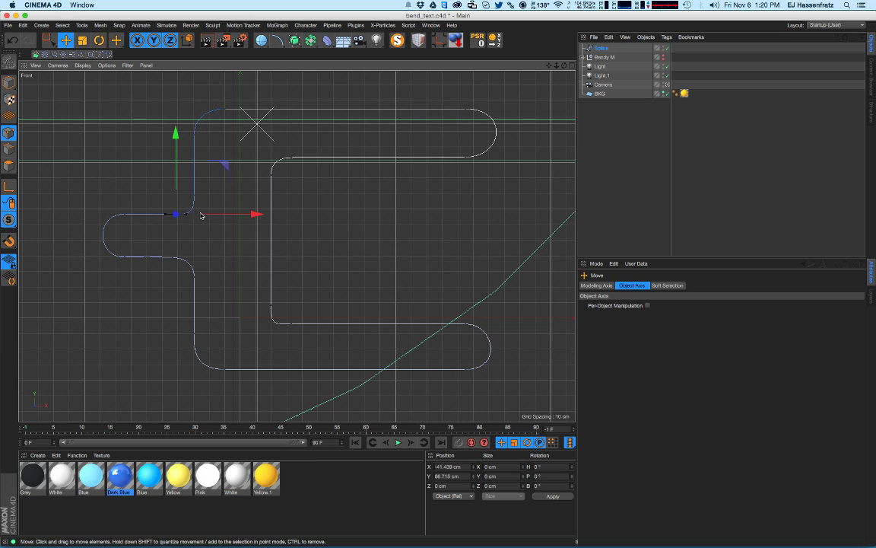
pyautogui.click(141, 259)
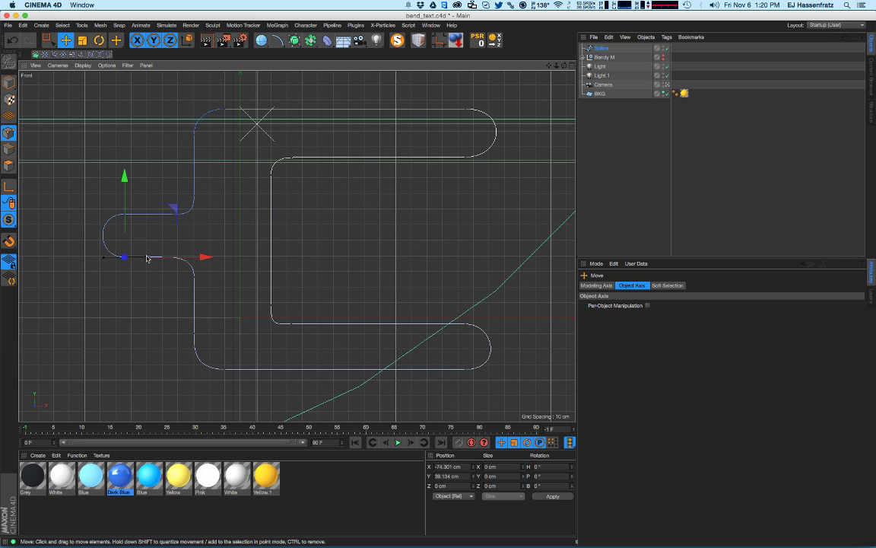
pyautogui.moveTo(125, 257); pyautogui.dragTo(172, 258)
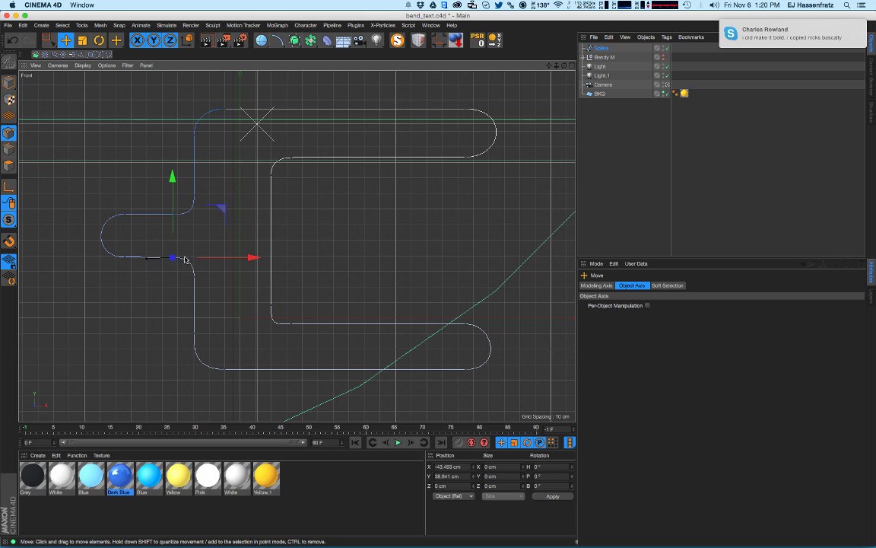
pyautogui.moveTo(206, 260); pyautogui.dragTo(208, 259)
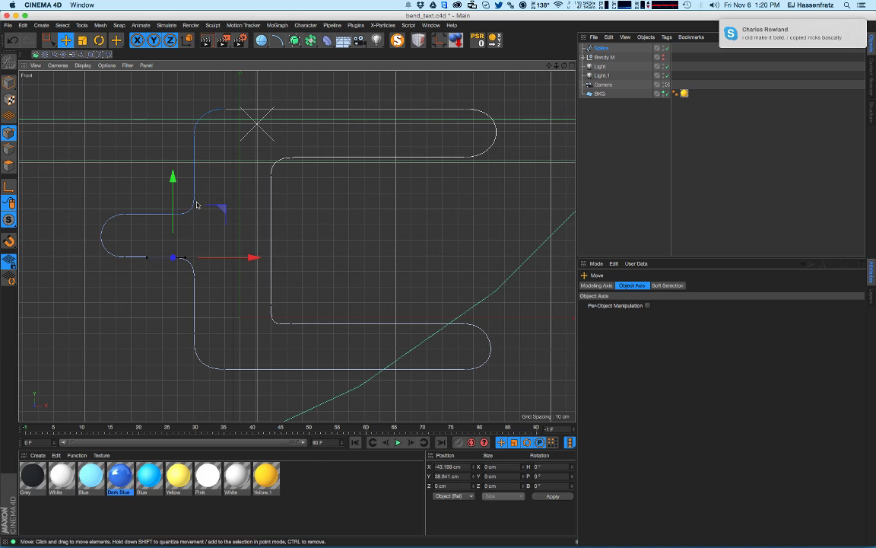
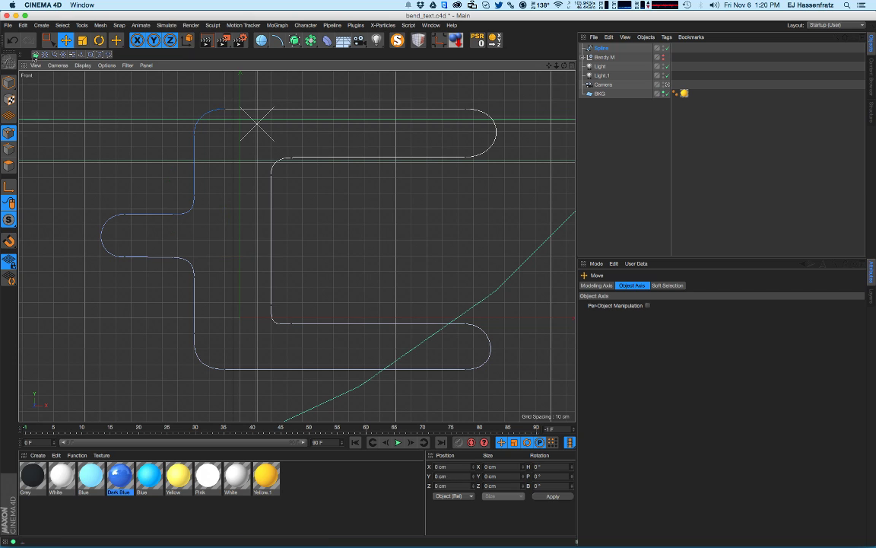
# - Return to Model mode, create an Extrude object and place the letter's spline inside it
pyautogui.click(10, 81)
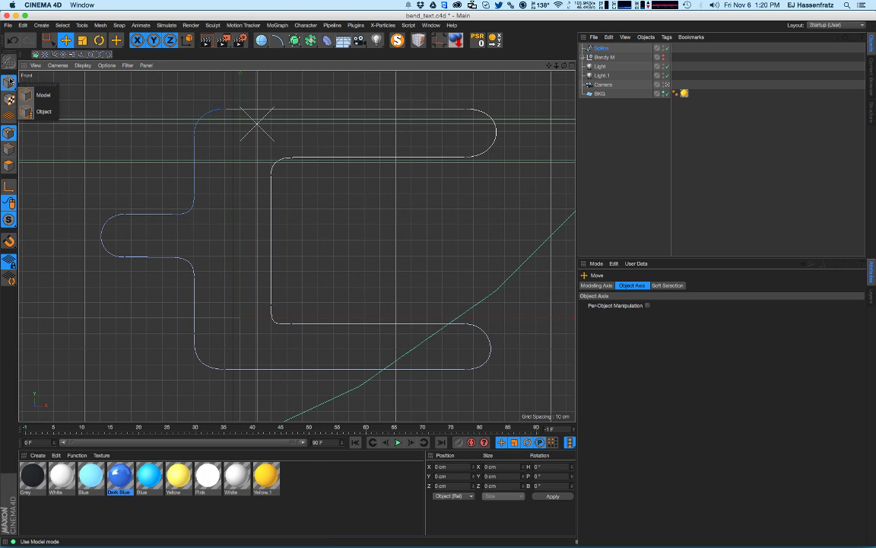
pyautogui.click(295, 39)
pyautogui.click(407, 53)
pyautogui.moveTo(602, 48); pyautogui.dragTo(611, 58)
pyautogui.click(606, 50)
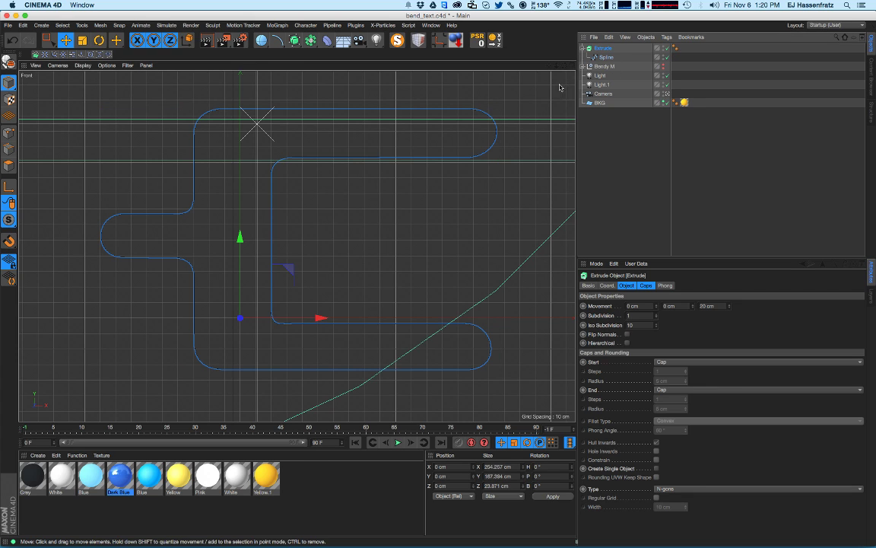
# - Widen the stem by rectangle-selecting the spline's four inner corner points and moving them about 5.5 cm along positive X
pyautogui.click(608, 58)
pyautogui.click(9, 132)
pyautogui.click(49, 41)
pyautogui.moveTo(256, 137); pyautogui.dragTo(333, 351)
pyautogui.moveTo(340, 241); pyautogui.dragTo(354, 242)
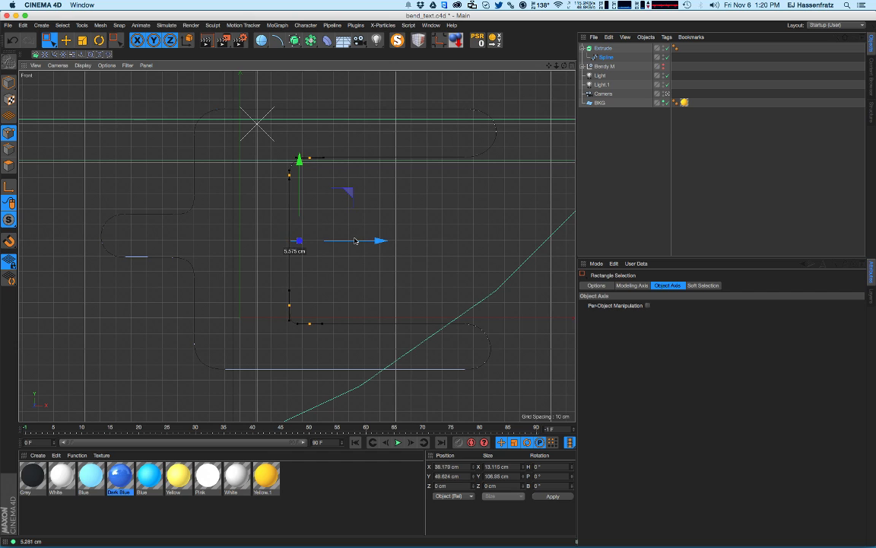
# - Return to Model mode and select the letter's Extrude object
pyautogui.press('e')
pyautogui.click(8, 81)
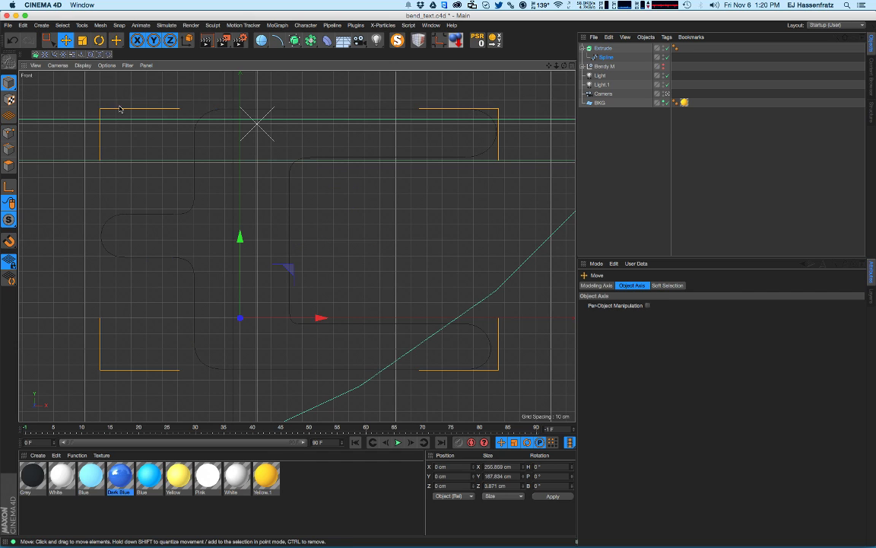
pyautogui.click(441, 122)
pyautogui.click(612, 131)
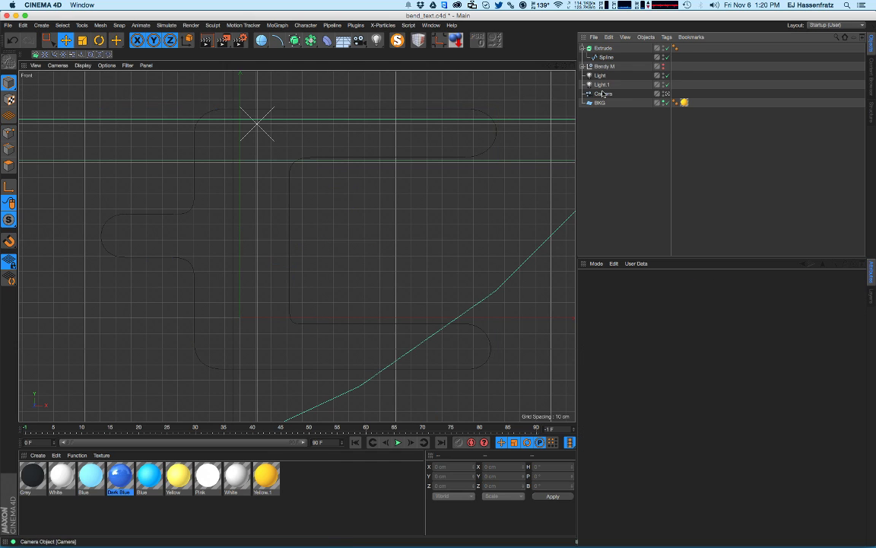
pyautogui.click(601, 49)
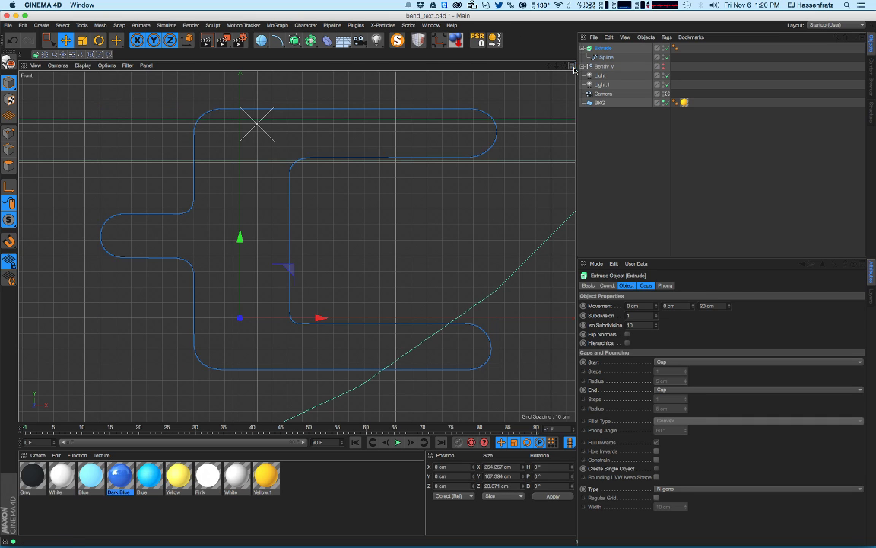
# - Examine the extruded letter in the perspective view of the four-view layout
pyautogui.click(572, 67)
pyautogui.keyDown('alt'); pyautogui.moveTo(159, 149); pyautogui.dragTo(137, 211, button='middle'); pyautogui.keyUp('alt')
pyautogui.moveTo(138, 139); pyautogui.dragTo(167, 151)
pyautogui.press('super+z')
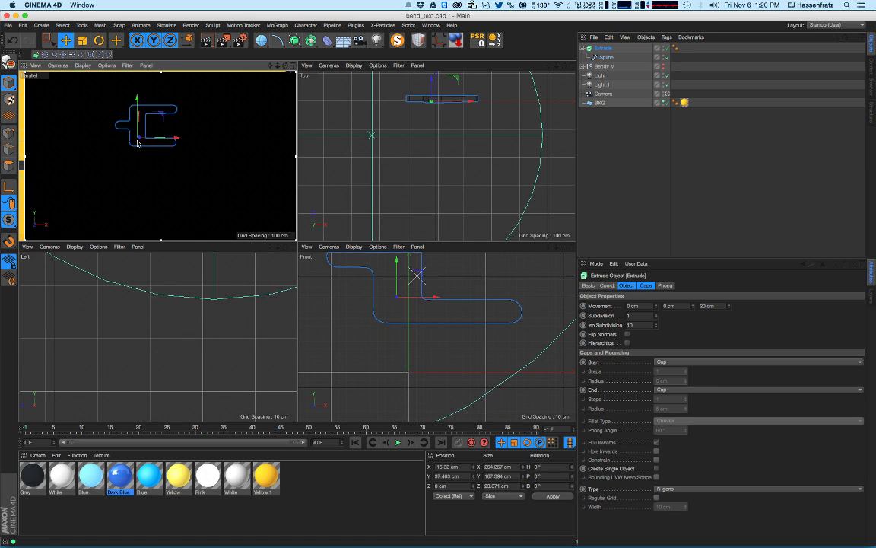
pyautogui.scroll(3, 167, 150)
pyautogui.keyDown('alt'); pyautogui.moveTo(168, 151); pyautogui.dragTo(171, 159, button='middle'); pyautogui.keyUp('alt')
pyautogui.press('super+r')
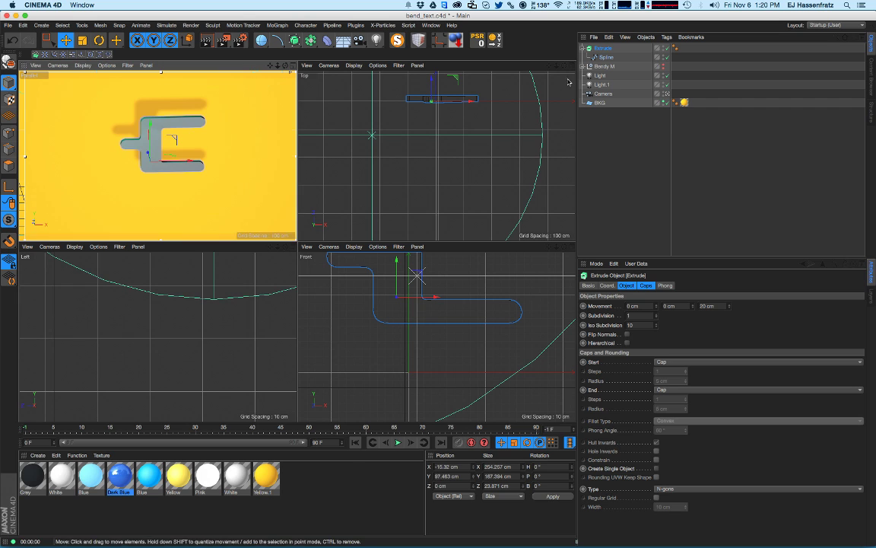
pyautogui.moveTo(150, 141)
pyautogui.keyDown('alt'); pyautogui.mouseDown()
pyautogui.moveTo(168, 152)
pyautogui.moveTo(165, 132)
pyautogui.mouseUp(); pyautogui.keyUp('alt')
pyautogui.scroll(2, 169, 151)
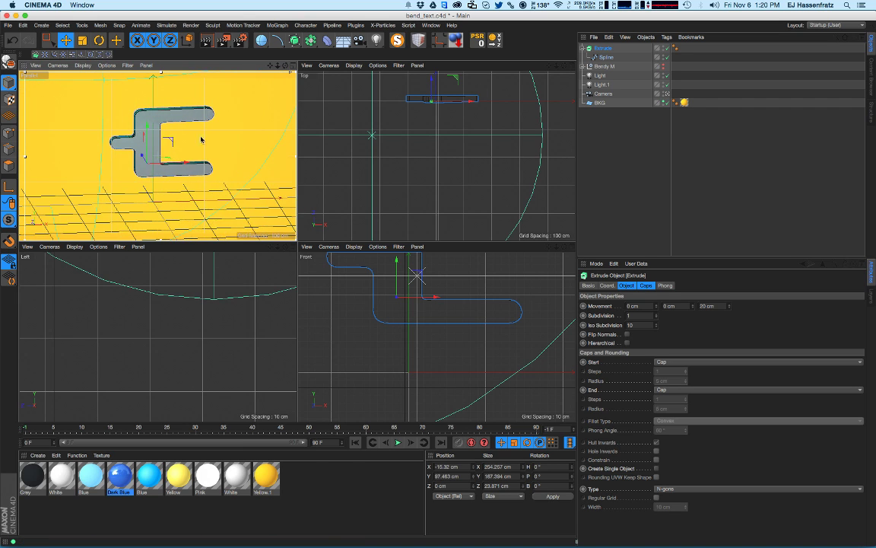
# - Rename the new letter's Extrude object to E Extrude and its spline to E Spline
pyautogui.click(584, 67)
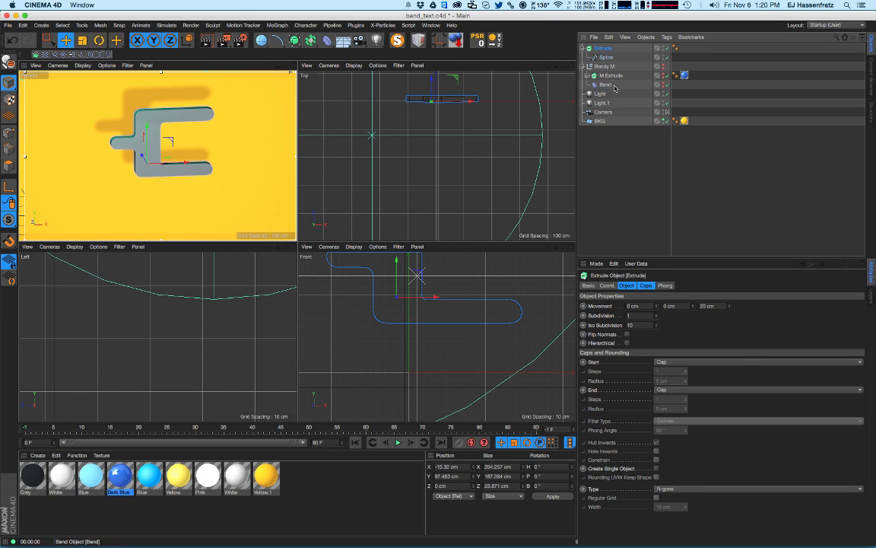
pyautogui.click(608, 85)
pyautogui.click(613, 75)
pyautogui.click(605, 57)
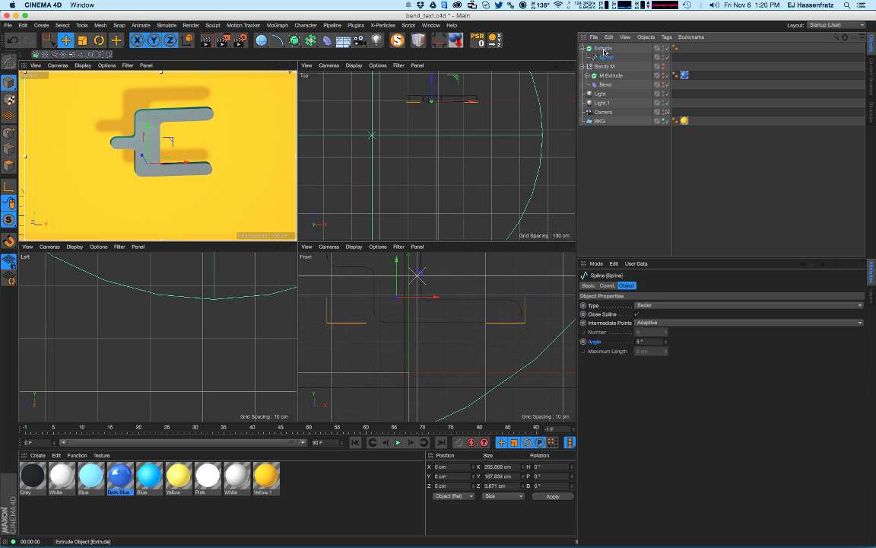
pyautogui.doubleClick(604, 48)
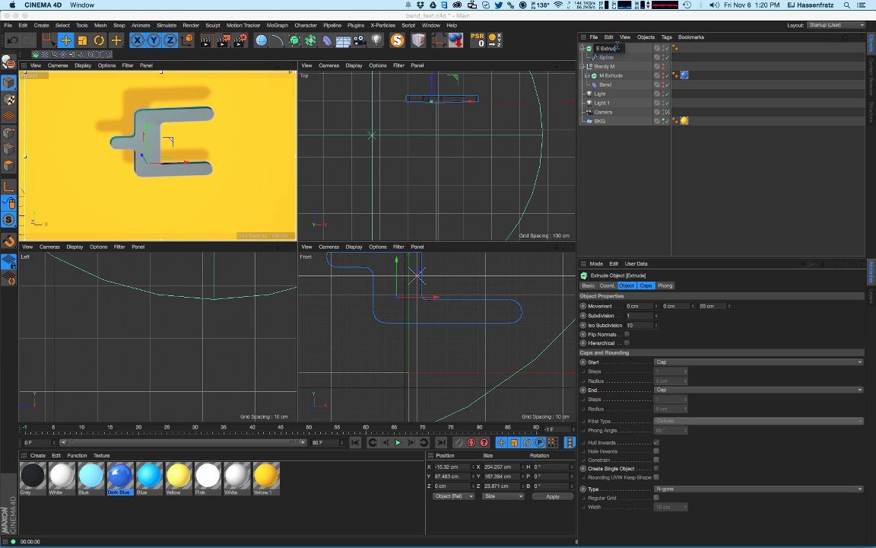
pyautogui.doubleClick(607, 57)
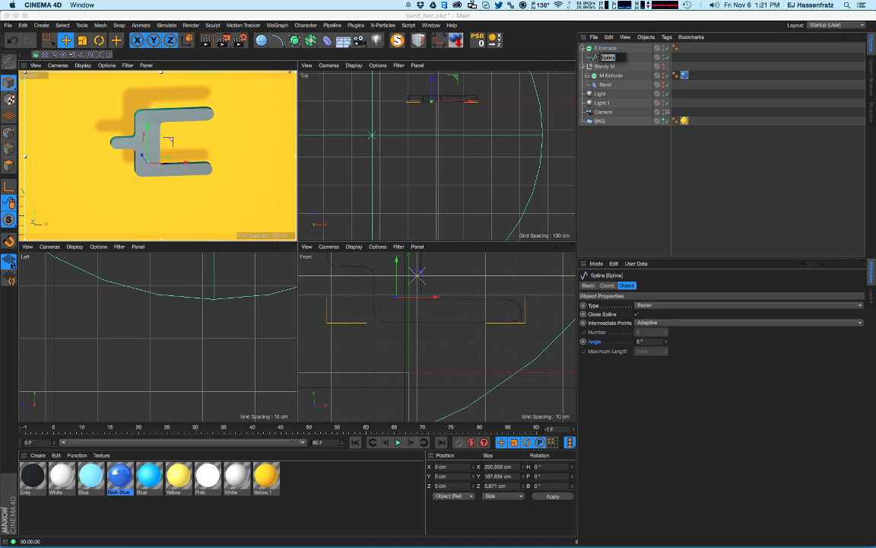
pyautogui.write('E Spline')
pyautogui.press('Return')
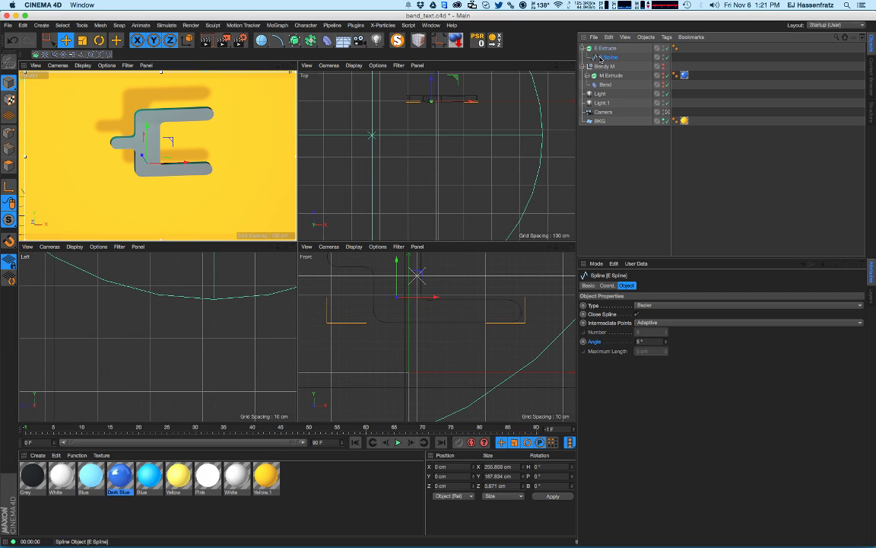
# - Set E Extrude's cap type to Quadrangles with Regular Grid enabled, after checking M Extrude's settings
pyautogui.click(608, 75)
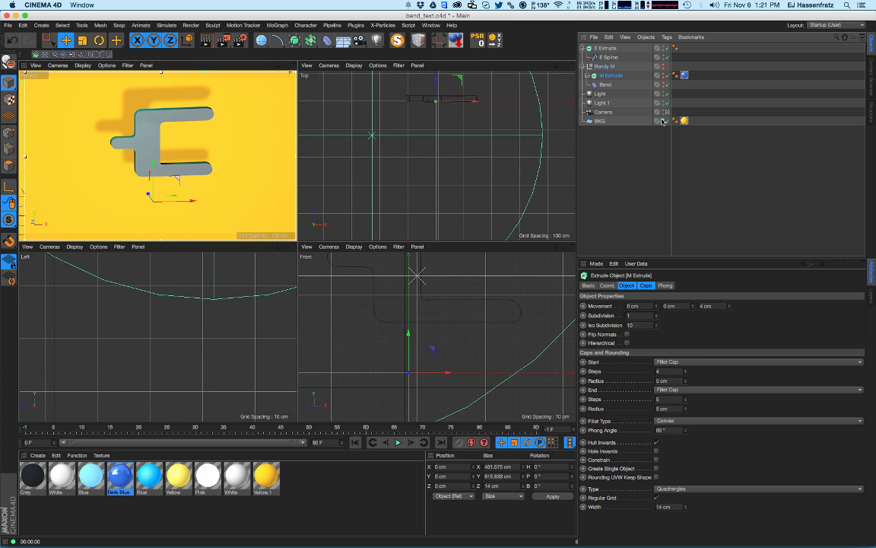
pyautogui.click(606, 48)
pyautogui.click(660, 492)
pyautogui.click(664, 501)
pyautogui.click(656, 497)
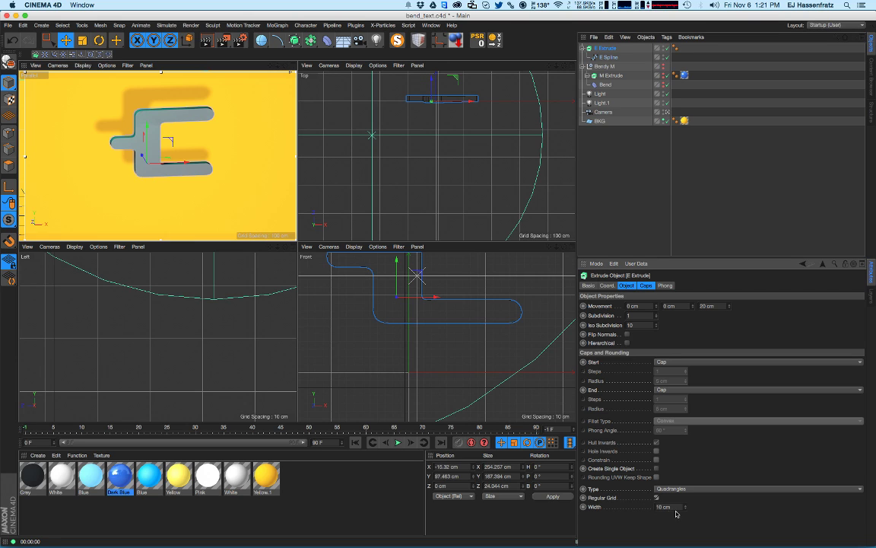
# - Check M Spline's interpolation settings and set E Spline's intermediate points to Subdivided
pyautogui.click(606, 59)
pyautogui.click(588, 76)
pyautogui.click(607, 85)
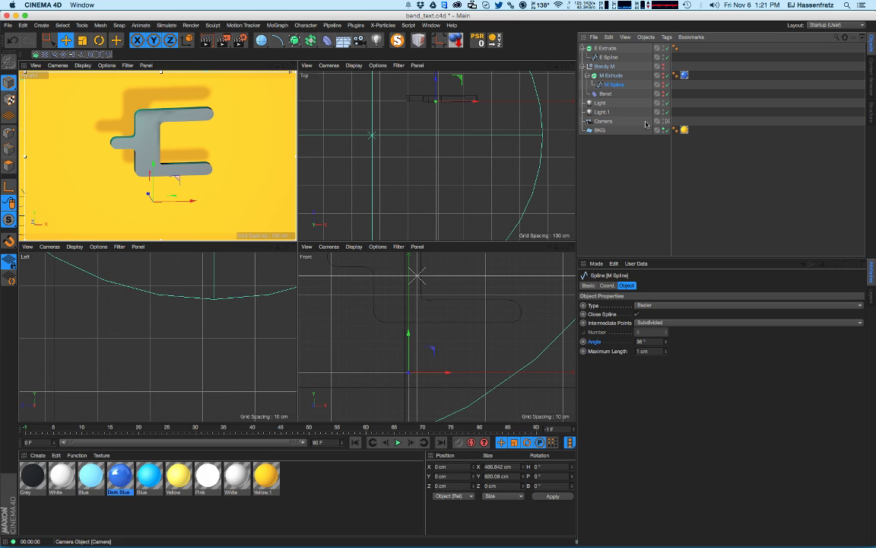
pyautogui.click(609, 57)
pyautogui.click(647, 323)
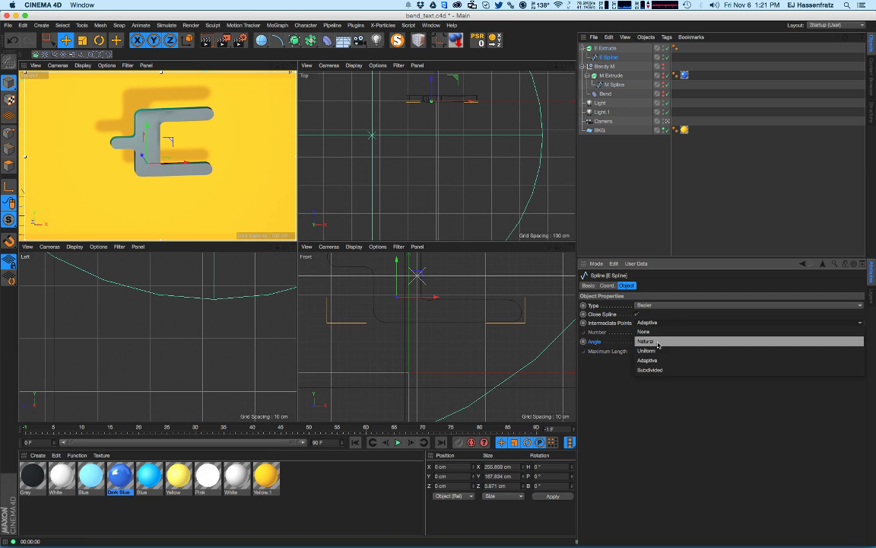
pyautogui.click(659, 361)
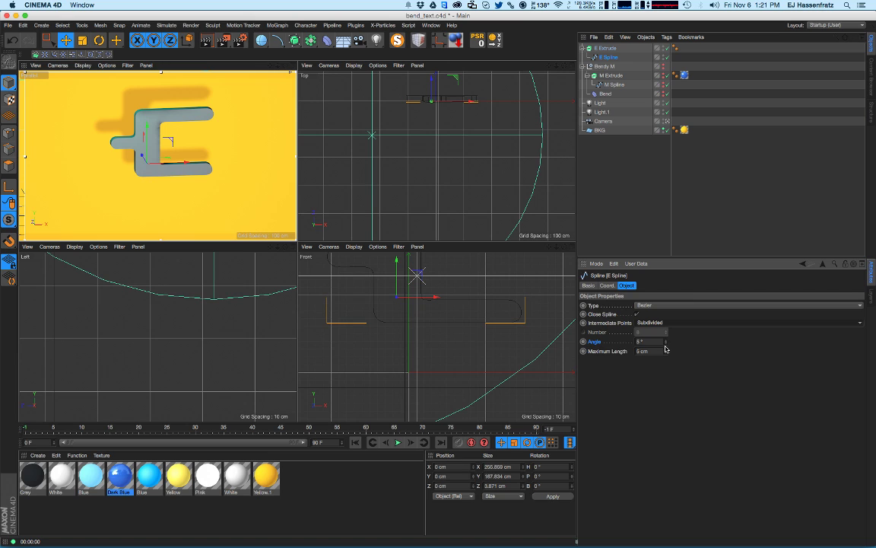
# - Copy the Bend deformer out of Bendy M, group the copy with E Extrude and name the group Bendy E
pyautogui.click(620, 97)
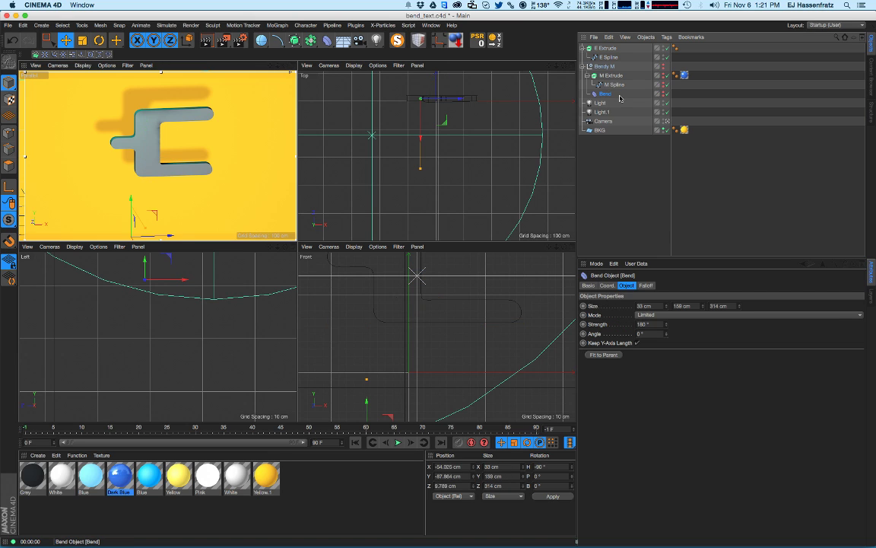
pyautogui.keyDown('ctrl'); pyautogui.moveTo(599, 43); pyautogui.dragTo(600, 44); pyautogui.keyUp('ctrl')
pyautogui.keyDown('shift'); pyautogui.click(606, 59); pyautogui.keyUp('shift')
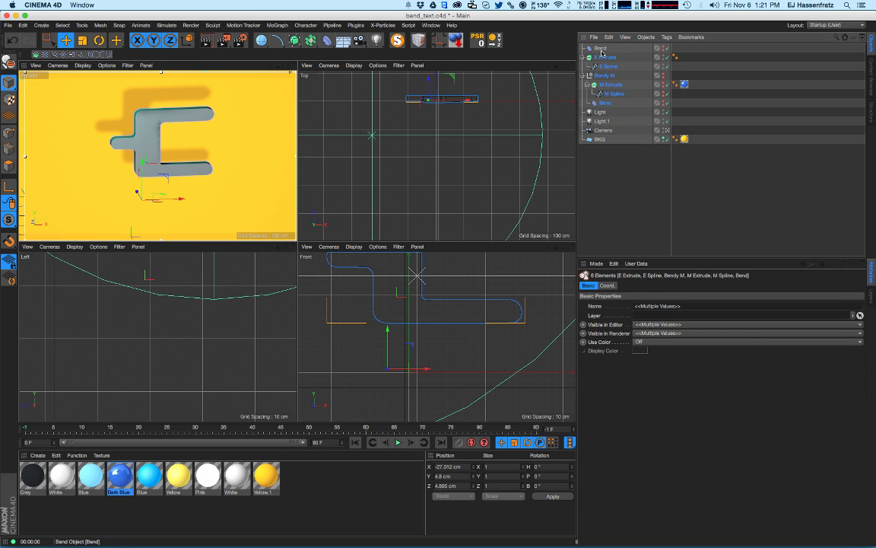
pyautogui.click(602, 50)
pyautogui.keyDown('shift'); pyautogui.click(611, 58); pyautogui.keyUp('shift')
pyautogui.rightClick(610, 58)
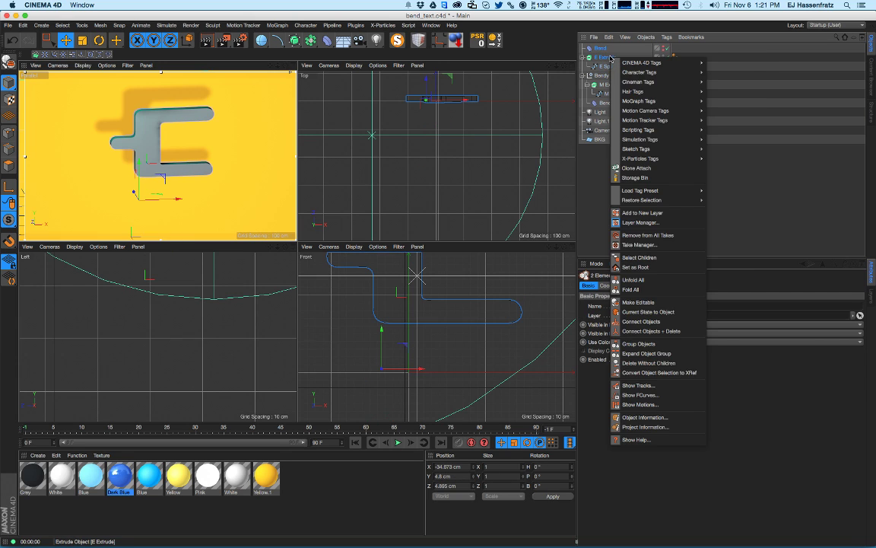
pyautogui.click(639, 344)
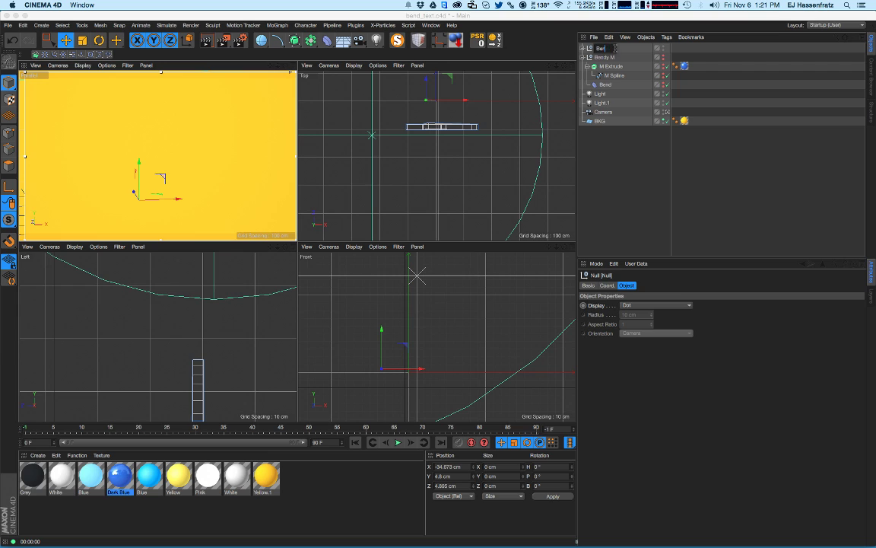
pyautogui.write('Bendy E')
pyautogui.press('Return')
# - Expand the Bendy E group, enable its copied Bend deformer and delete that deformer
pyautogui.click(582, 48)
pyautogui.moveTo(605, 57); pyautogui.dragTo(613, 65)
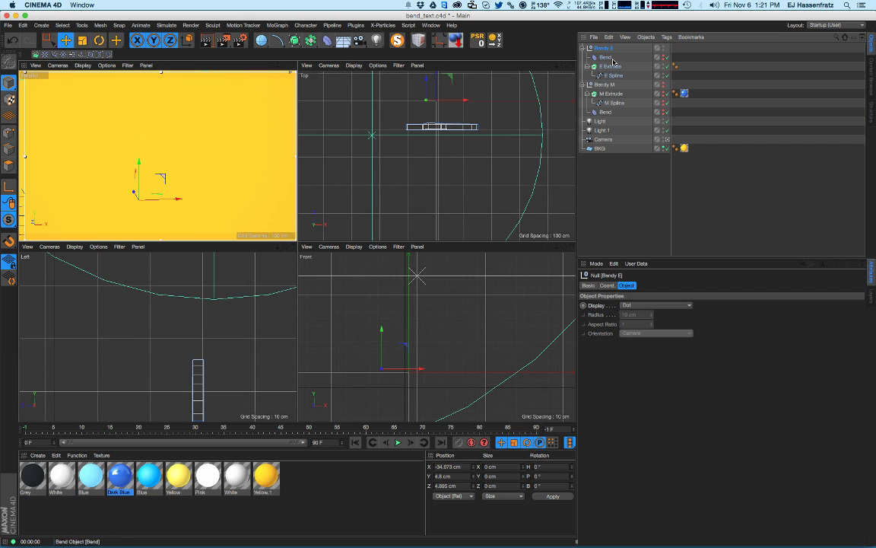
pyautogui.keyDown('alt'); pyautogui.click(665, 59); pyautogui.keyUp('alt')
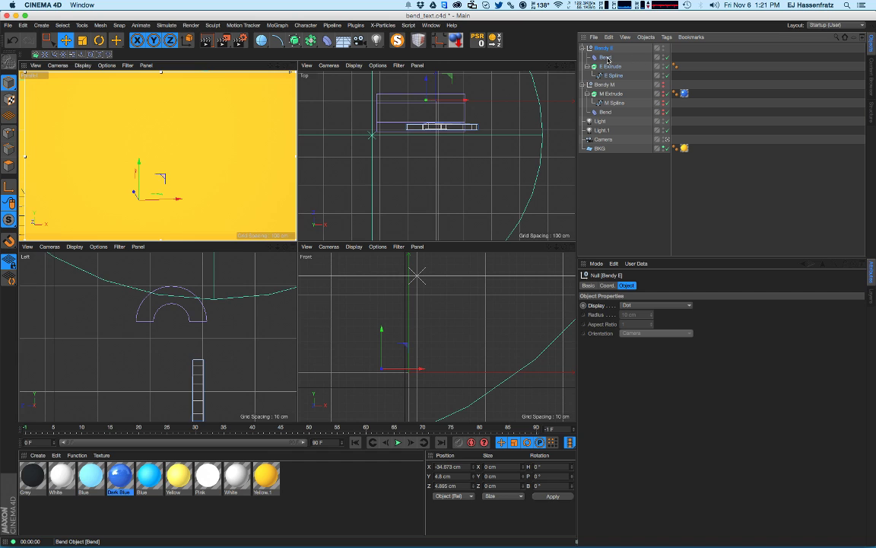
pyautogui.click(617, 58)
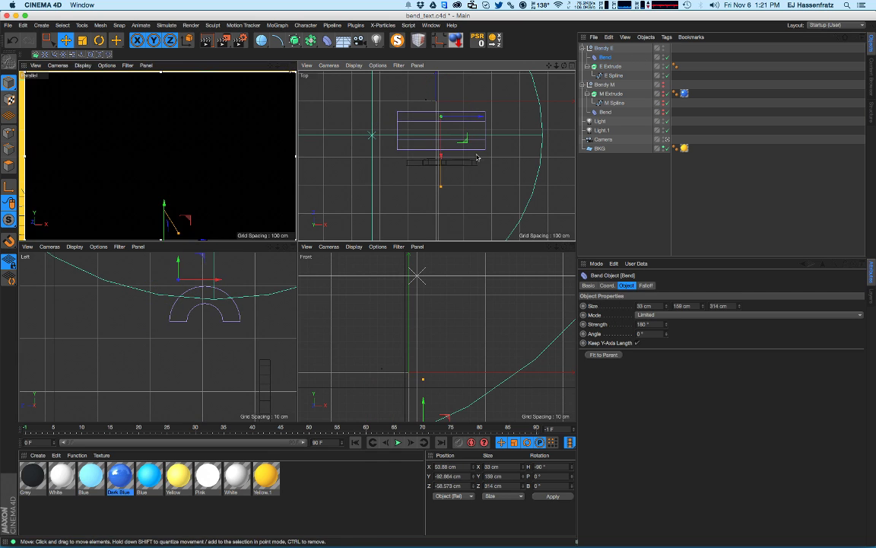
pyautogui.press('Delete')
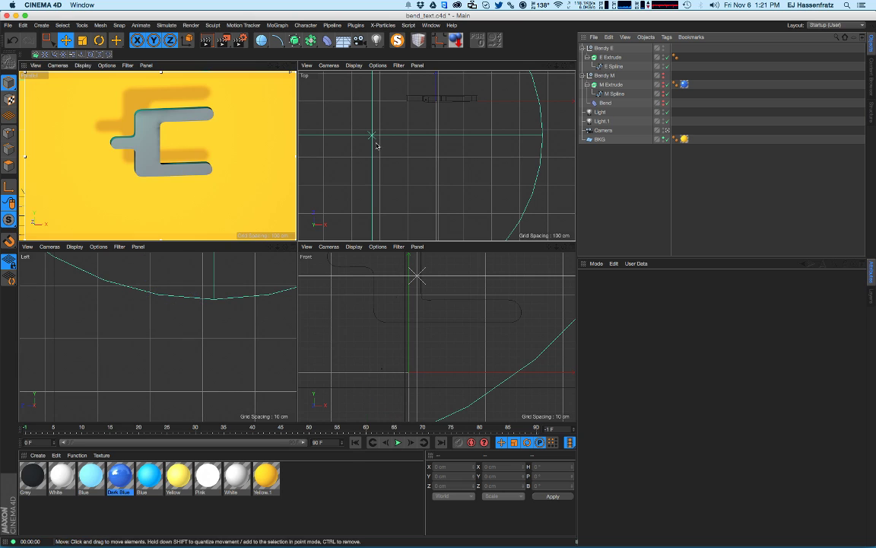
# - Create a new Bend deformer, place it inside the Bendy E group and increase its bend strength
pyautogui.moveTo(333, 48); pyautogui.dragTo(364, 53)
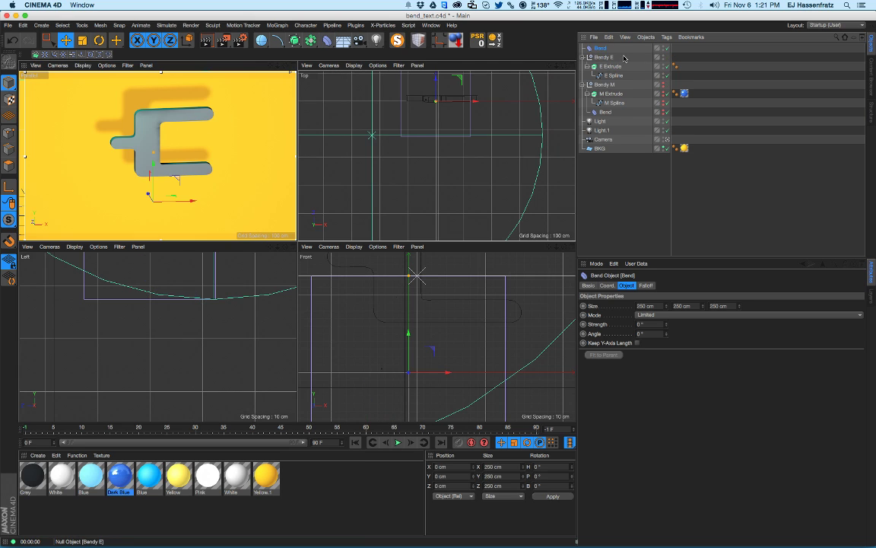
pyautogui.moveTo(613, 59); pyautogui.dragTo(613, 59)
pyautogui.moveTo(667, 324); pyautogui.dragTo(667, 315)
# - Rotate the new Bend deformer to a pitch of 90°
pyautogui.press('r')
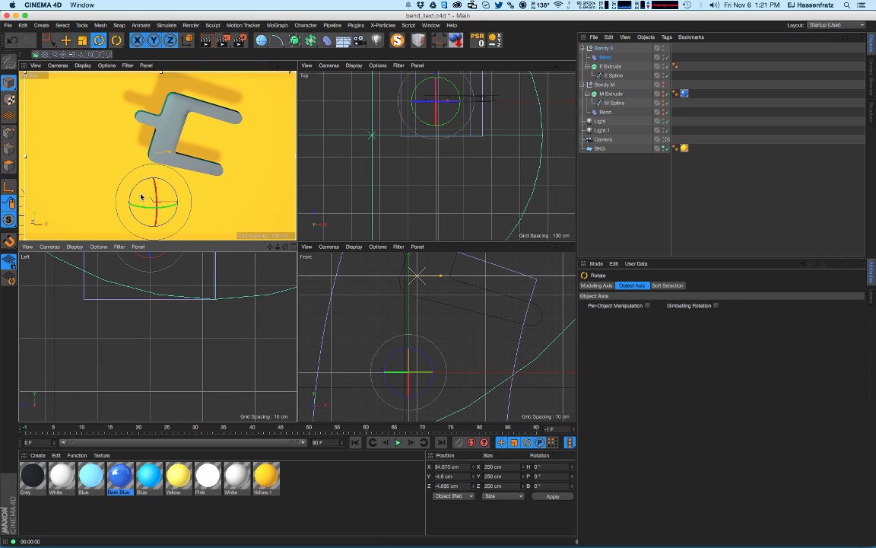
pyautogui.moveTo(157, 191); pyautogui.dragTo(152, 289)
pyautogui.press('e')
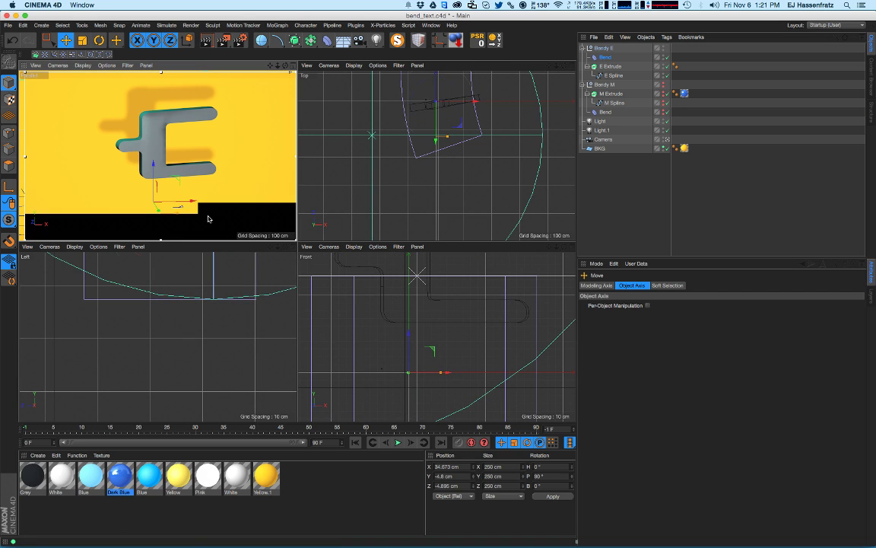
# - Rotate the Bend deformer to a bank of -90° and move it to about X -98 cm
pyautogui.press('r')
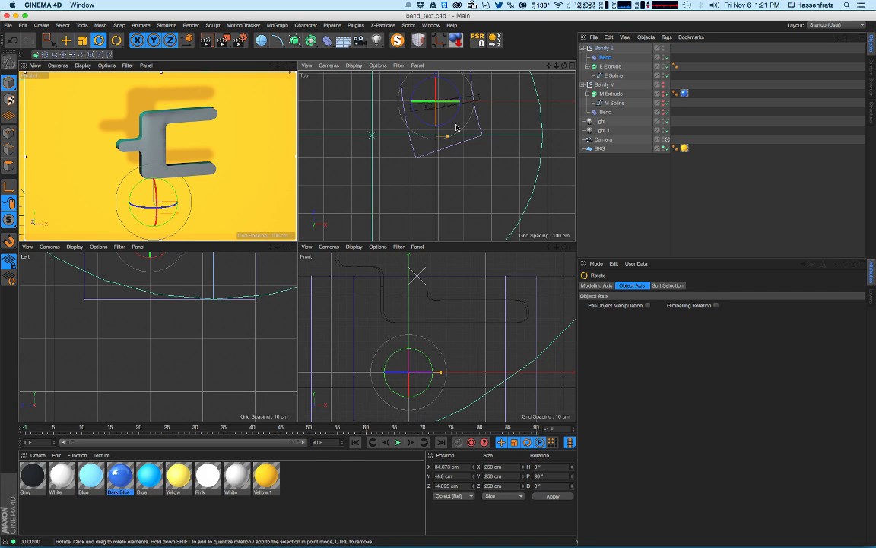
pyautogui.click(454, 117)
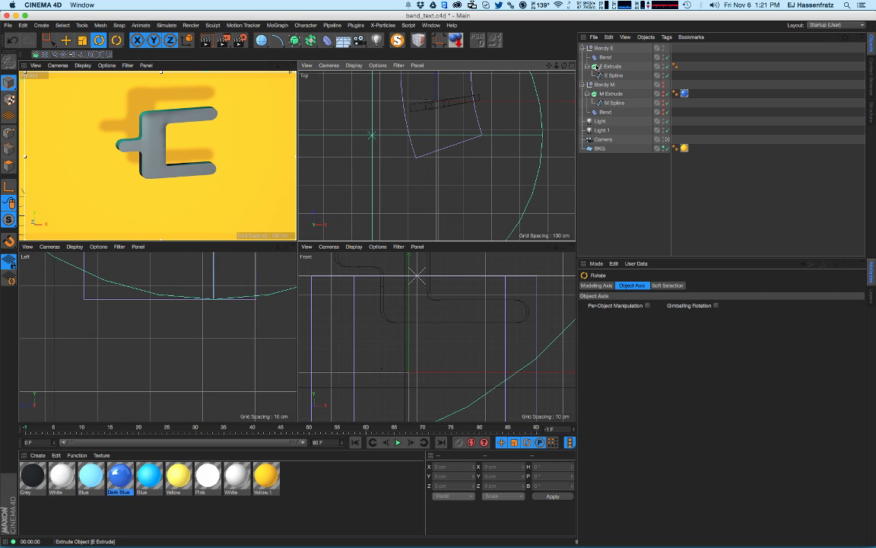
pyautogui.click(455, 116)
pyautogui.moveTo(455, 115); pyautogui.dragTo(379, 108)
pyautogui.press('e')
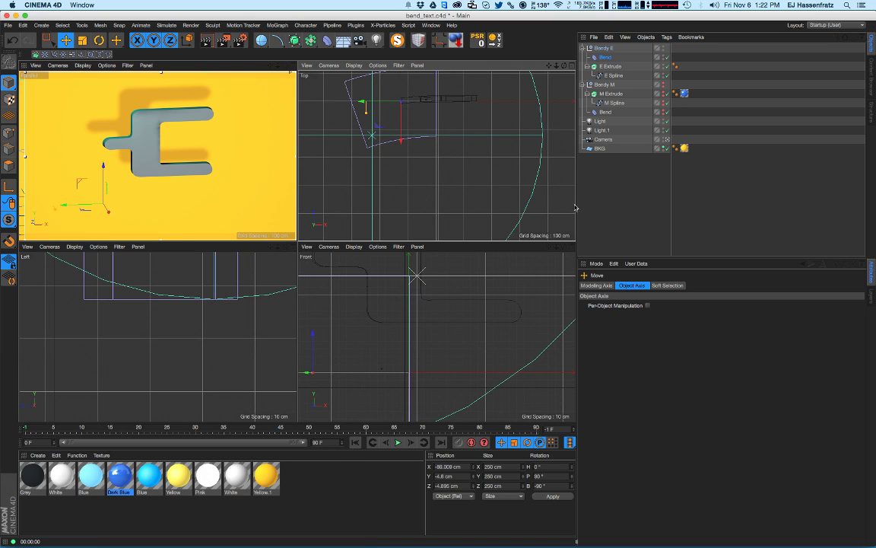
# - Enable Keep Y-Axis Length on the Bendy E Bend deformer and raise its strength to 392°
pyautogui.click(638, 343)
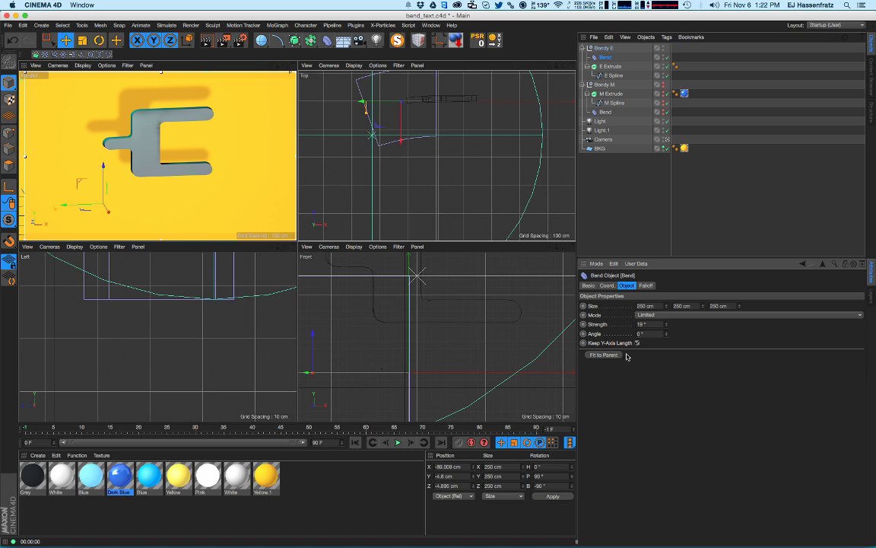
pyautogui.moveTo(663, 325); pyautogui.dragTo(671, 152)
# - Set the E Extrude's Z movement to 0 cm so the letter has no depth
pyautogui.click(612, 67)
pyautogui.moveTo(718, 306); pyautogui.dragTo(247, 340)
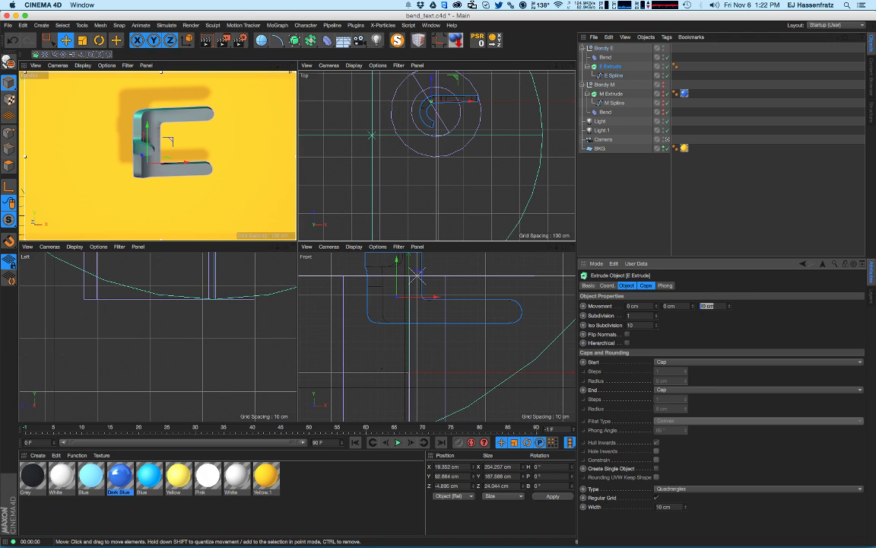
pyautogui.keyDown('alt'); pyautogui.moveTo(188, 181); pyautogui.dragTo(166, 177); pyautogui.keyUp('alt')
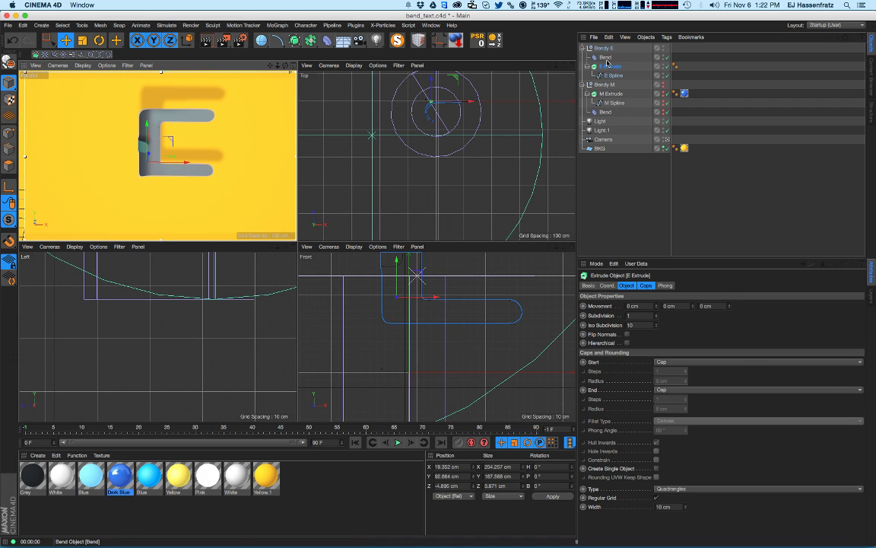
# - Move the Bendy E Bend to about X -69.5 cm and reduce its size to 28 cm by 204 cm
pyautogui.click(606, 58)
pyautogui.moveTo(385, 103); pyautogui.dragTo(390, 103)
pyautogui.keyDown('alt'); pyautogui.moveTo(502, 109); pyautogui.dragTo(481, 121, button='middle'); pyautogui.keyUp('alt')
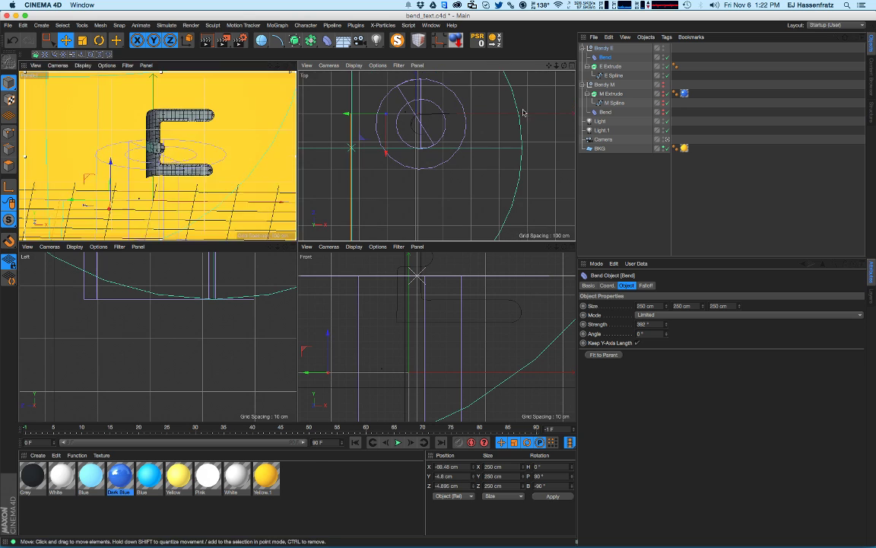
pyautogui.doubleClick(699, 305)
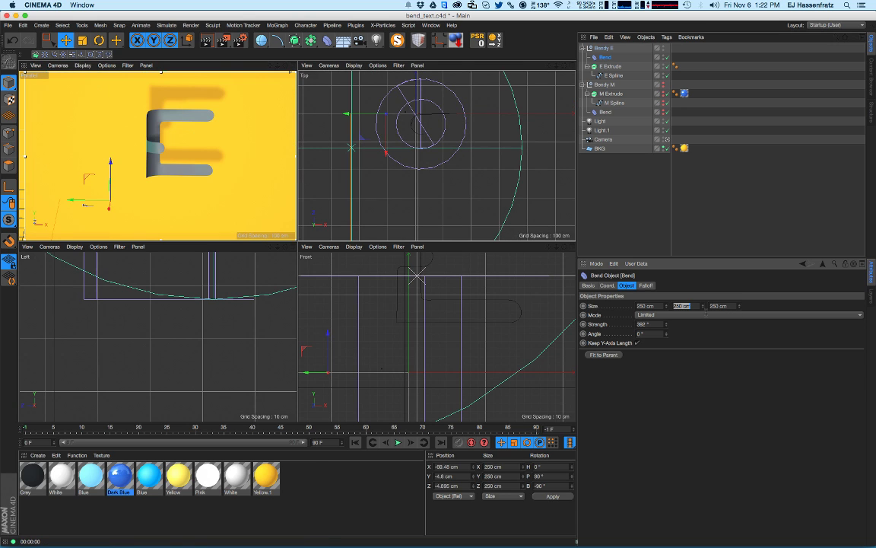
pyautogui.moveTo(704, 306)
pyautogui.mouseDown()
pyautogui.moveTo(703, 350)
pyautogui.moveTo(698, 327)
pyautogui.moveTo(669, 335)
pyautogui.moveTo(655, 411)
pyautogui.mouseUp()
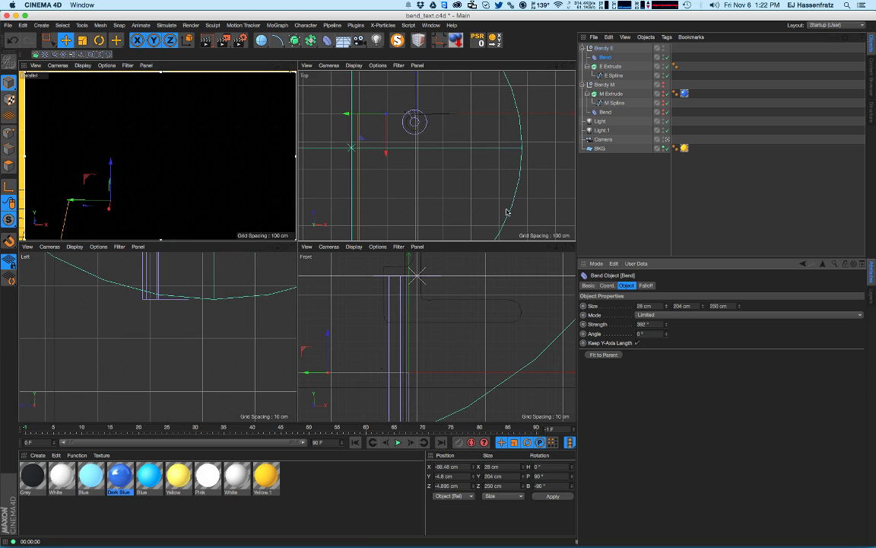
# - Set the Bend's strength to 180°
pyautogui.scroll(5, 413, 121)
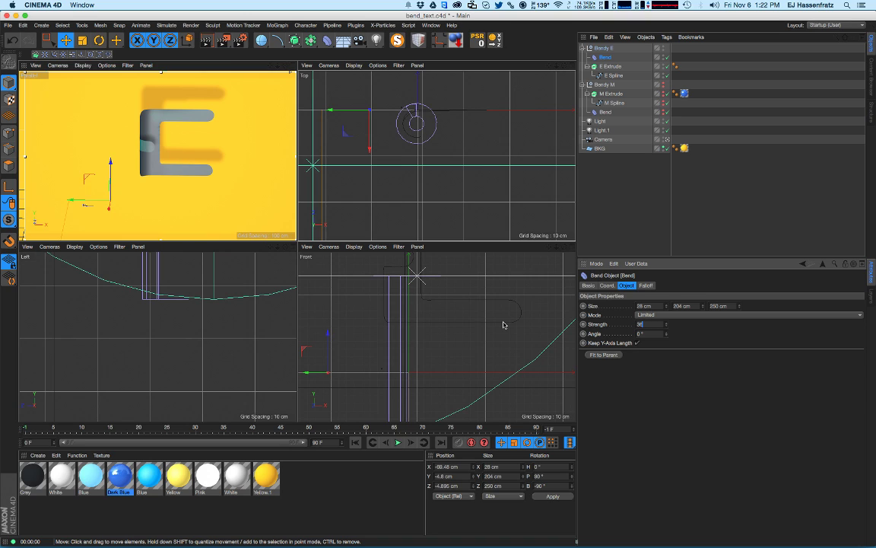
pyautogui.write('180')
pyautogui.press('Return')
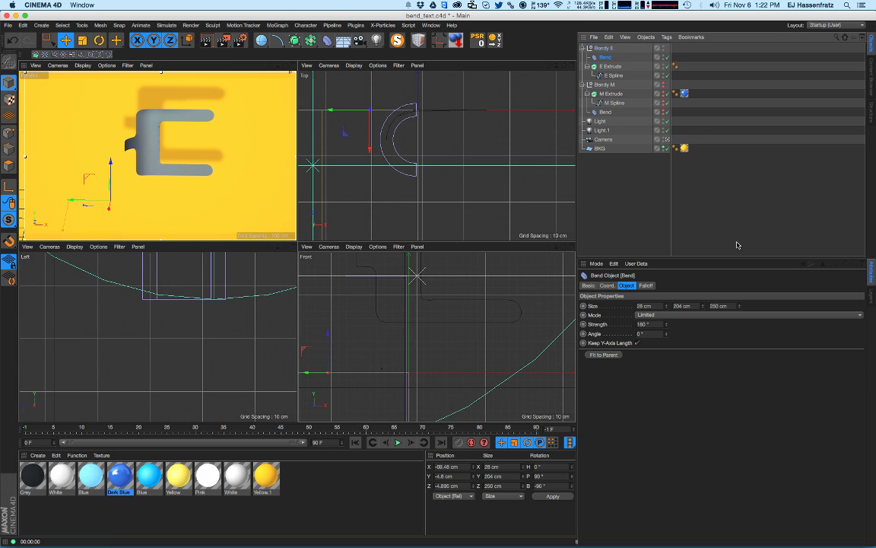
# - Move the Bend to about X 50.3 cm and reduce its size to 22 cm by 69 cm
pyautogui.moveTo(742, 303); pyautogui.dragTo(688, 354)
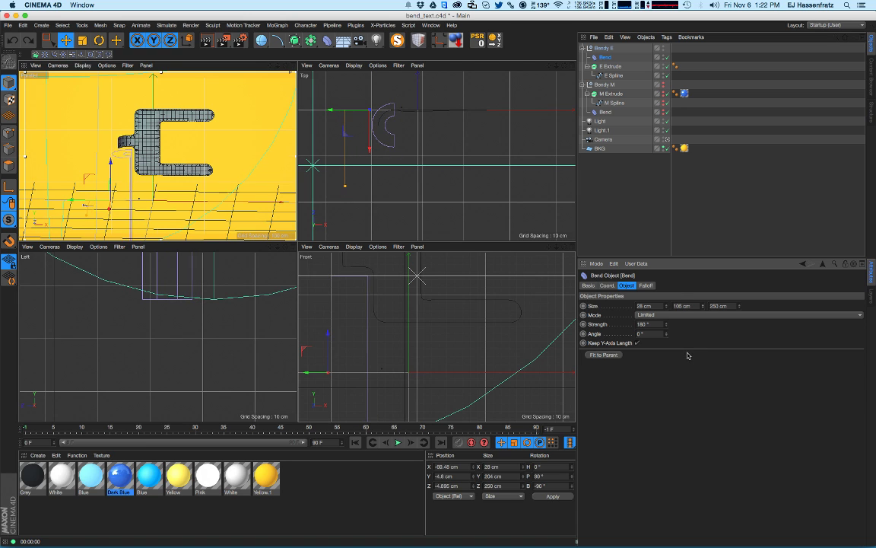
pyautogui.moveTo(343, 112); pyautogui.dragTo(397, 113)
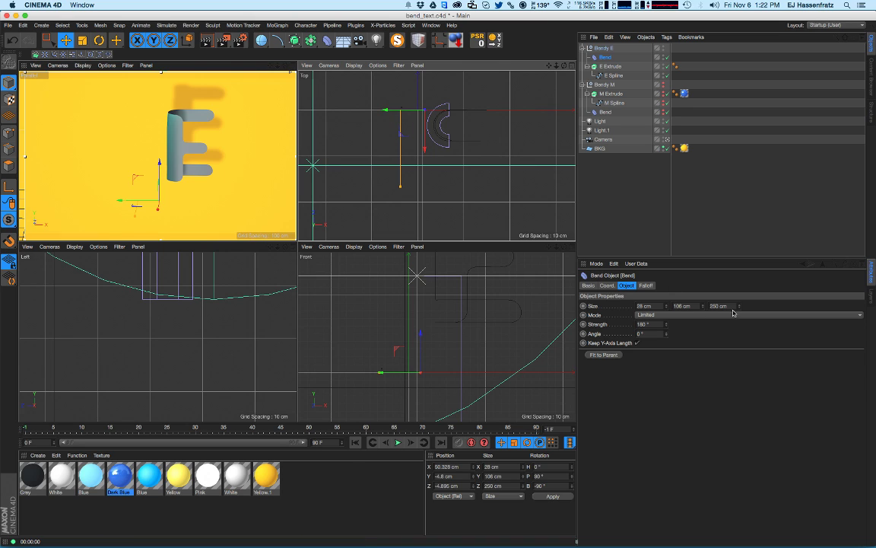
pyautogui.moveTo(667, 306); pyautogui.dragTo(706, 325)
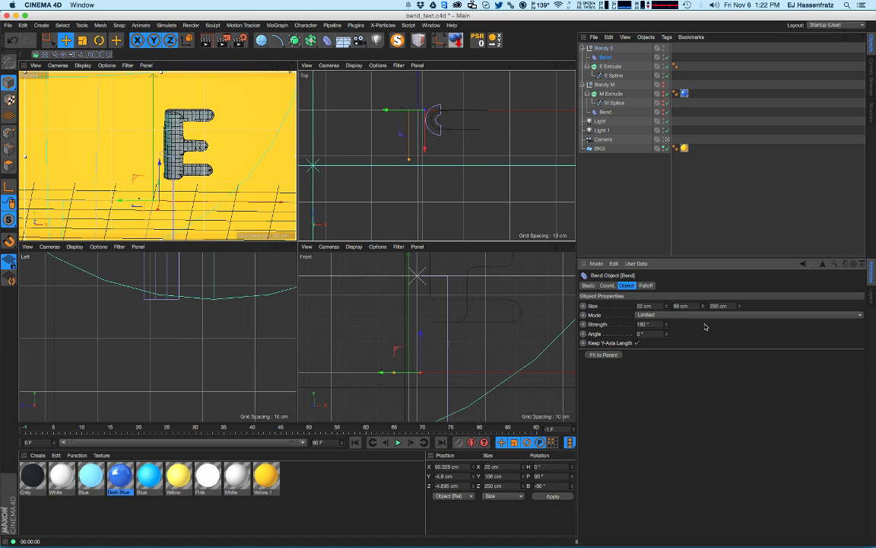
# - Examine the fold of the bent E closely in the top view and from several angles in the perspective view
pyautogui.keyDown('alt'); pyautogui.moveTo(436, 113); pyautogui.dragTo(498, 130, button='right'); pyautogui.keyUp('alt')
pyautogui.keyDown('alt'); pyautogui.moveTo(475, 136); pyautogui.dragTo(464, 141, button='middle'); pyautogui.keyUp('alt')
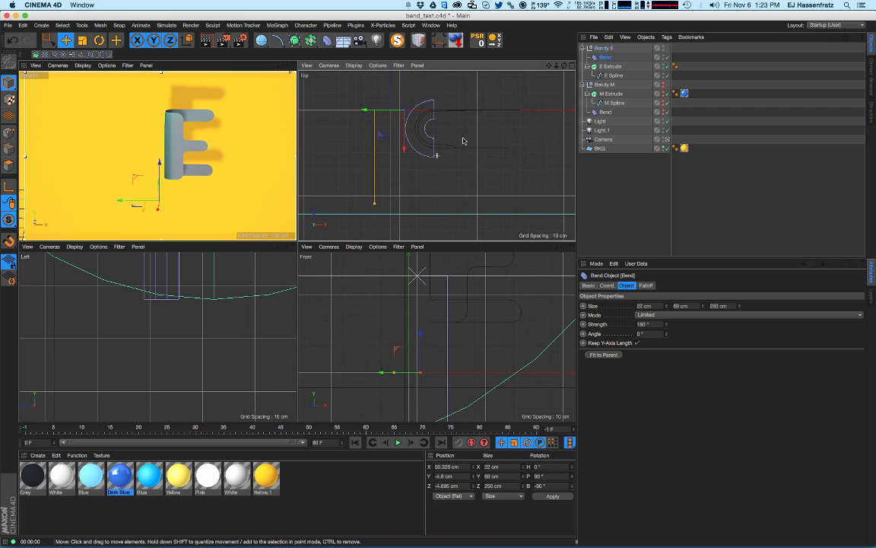
pyautogui.moveTo(150, 138)
pyautogui.keyDown('alt'); pyautogui.mouseDown()
pyautogui.moveTo(131, 135)
pyautogui.moveTo(177, 133)
pyautogui.moveTo(175, 92)
pyautogui.mouseUp(); pyautogui.keyUp('alt')
pyautogui.press('shift+super+z')
pyautogui.press('shift+super+z')
pyautogui.press('shift+super+z')
pyautogui.press('shift+super+z')
pyautogui.press('shift+super+z')
pyautogui.press('shift+super+z')
pyautogui.press('shift+super+z')
pyautogui.press('shift+super+z')
pyautogui.scroll(4, 457, 142)
pyautogui.press('super+r')
pyautogui.scroll(-5, 175, 139)
pyautogui.keyDown('alt'); pyautogui.moveTo(172, 137); pyautogui.dragTo(152, 129); pyautogui.keyUp('alt')
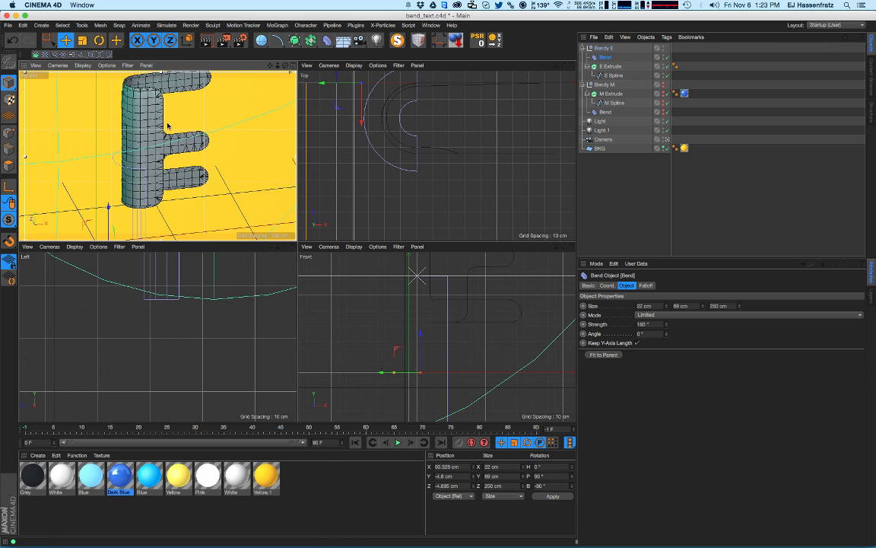
# - Reduce the E Spline's Maximum Length for intermediate points to 1 cm
pyautogui.click(625, 76)
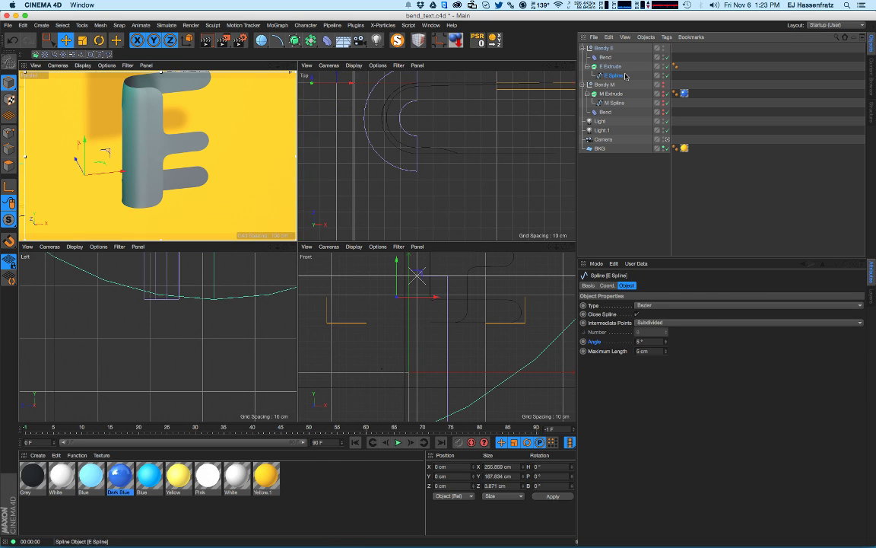
pyautogui.click(667, 353)
pyautogui.click(667, 353)
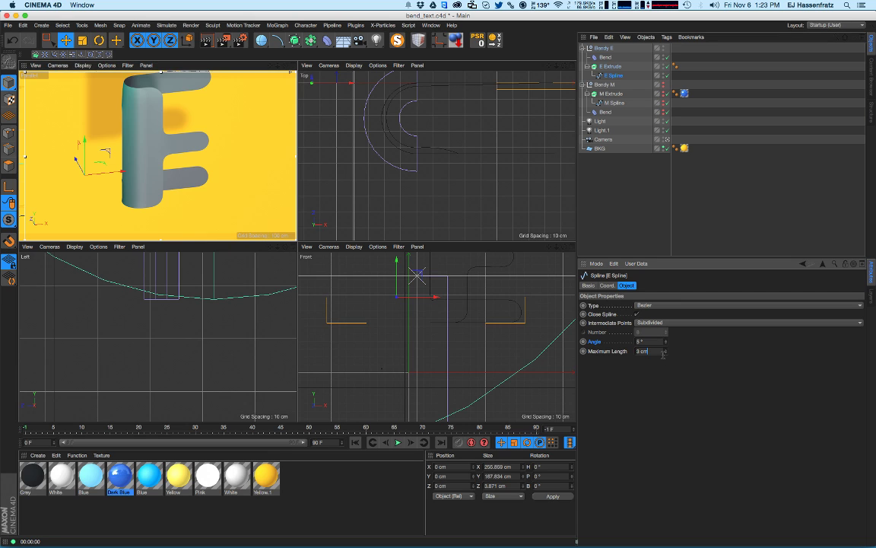
pyautogui.click(666, 353)
pyautogui.click(667, 353)
# - Set the E Extrude's regular cap grid width to 14 cm
pyautogui.click(609, 66)
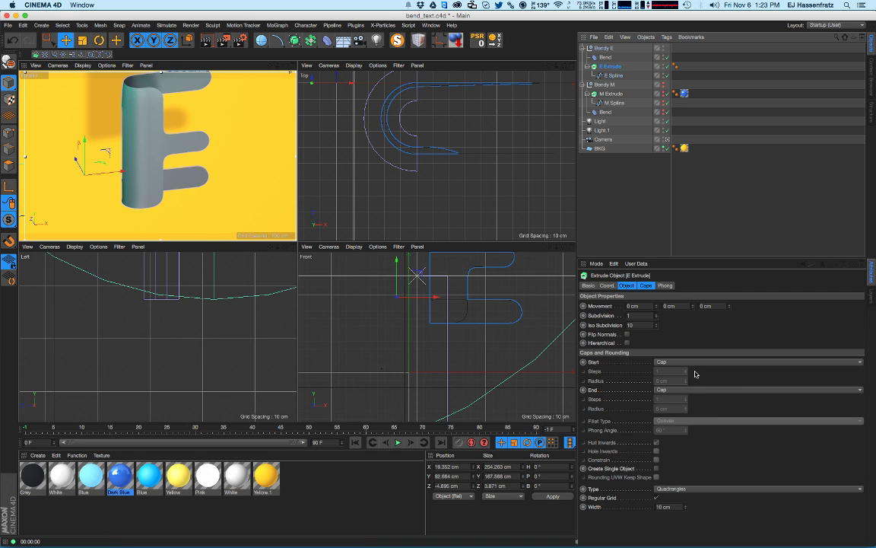
pyautogui.moveTo(686, 503); pyautogui.dragTo(691, 507)
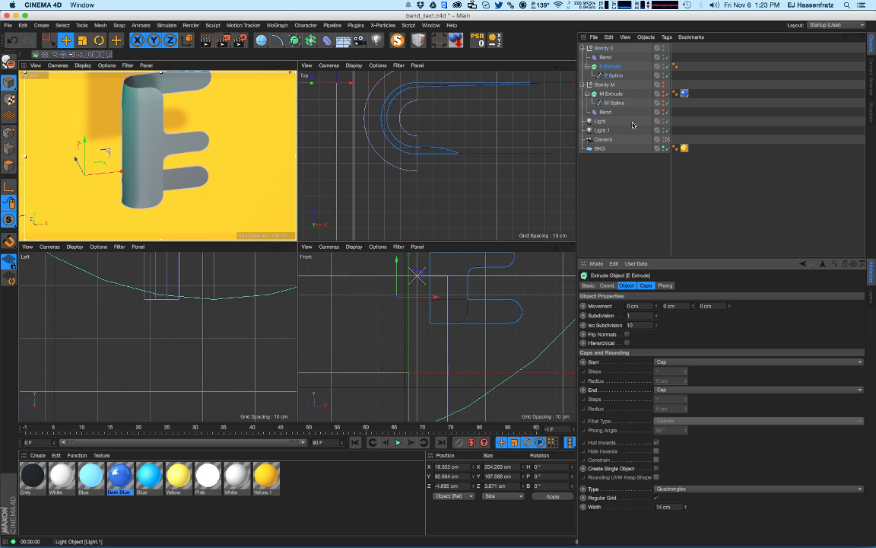
# - Try a Maximum Length of 0.01 cm on the E Spline, restore 1 cm, and raise the Angle to 33°
pyautogui.click(615, 76)
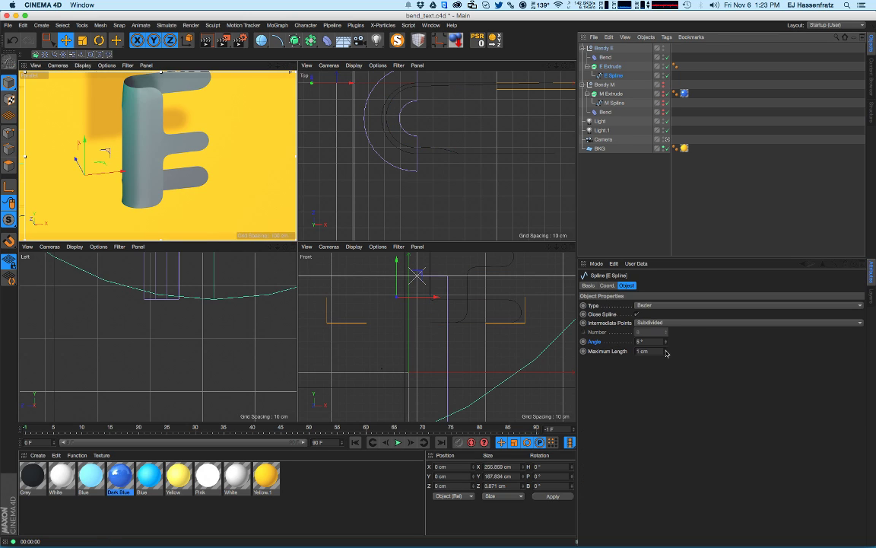
pyautogui.click(667, 354)
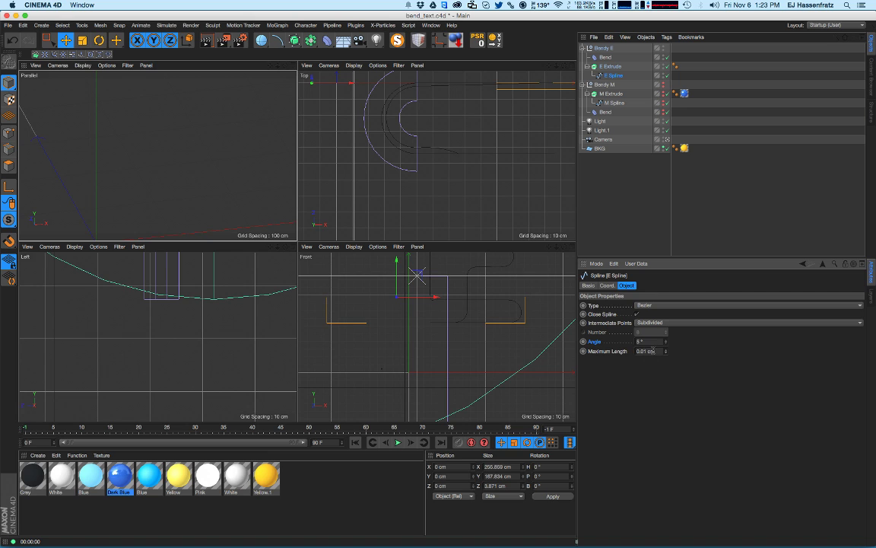
pyautogui.press('Return')
pyautogui.moveTo(666, 342); pyautogui.dragTo(670, 330)
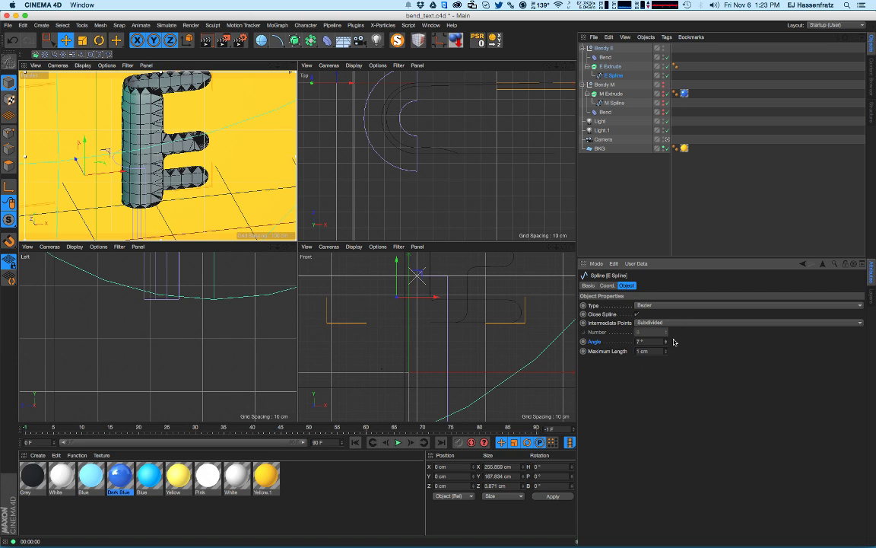
# - Resize the Bendy E Bend to 18 × 69 × 236 cm and raise it to about Y 120.9 cm around the letter
pyautogui.scroll(-5, 472, 305)
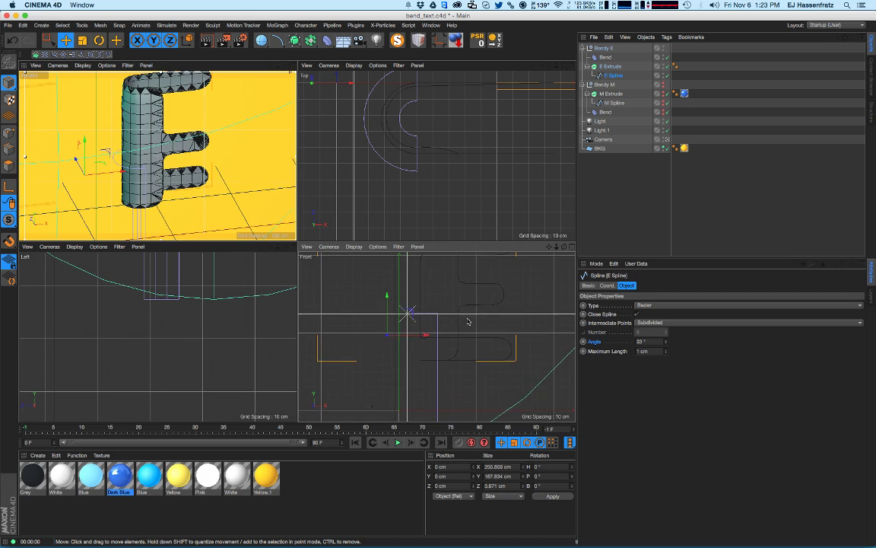
pyautogui.click(439, 337)
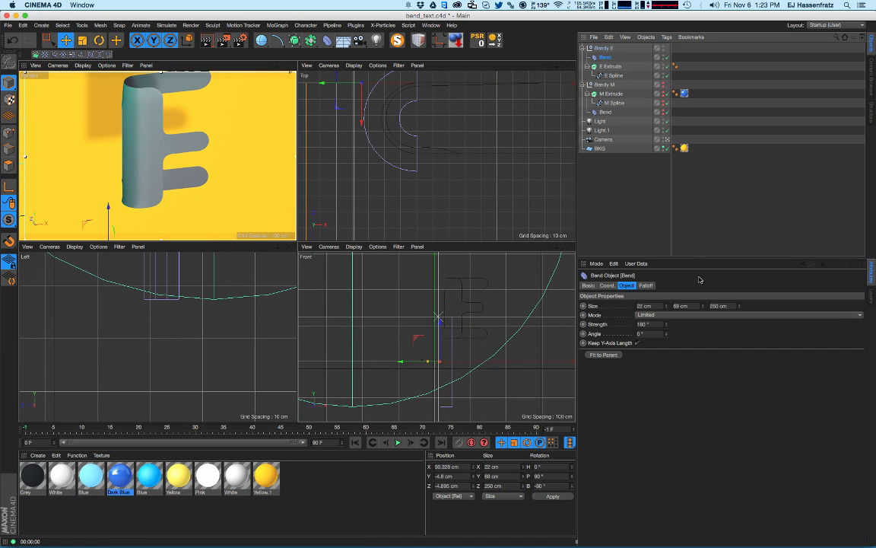
pyautogui.moveTo(660, 306); pyautogui.dragTo(744, 266)
pyautogui.moveTo(747, 318); pyautogui.dragTo(748, 320)
pyautogui.moveTo(440, 329); pyautogui.dragTo(444, 284)
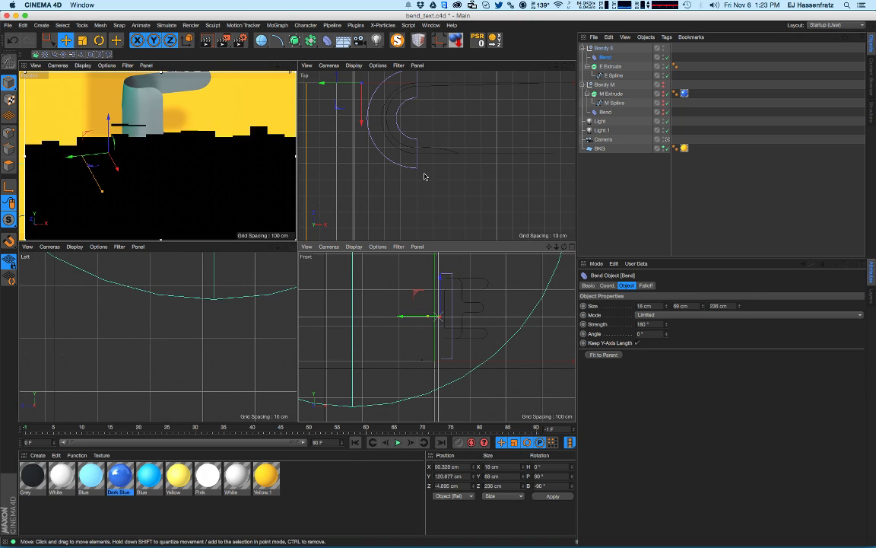
# - Edit the E Spline's points and try reshaping the tangent at the E's upper-left corner
pyautogui.click(601, 76)
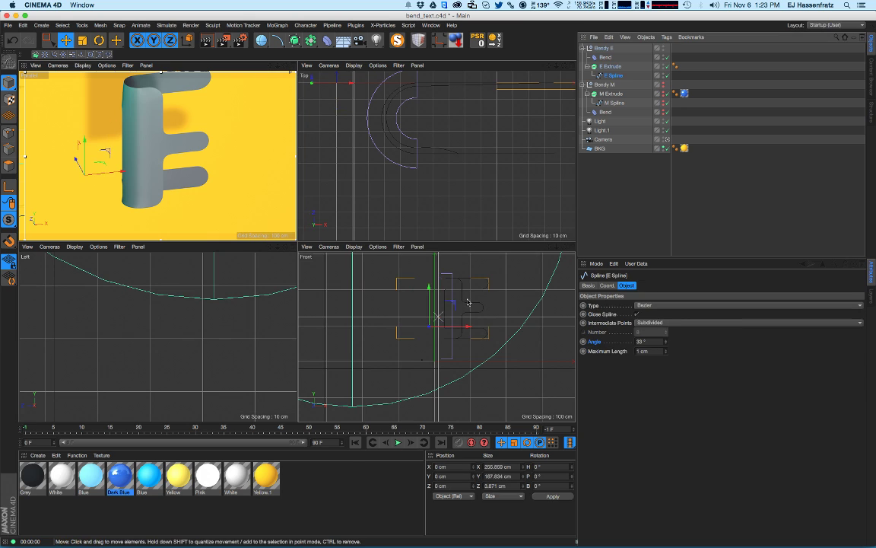
pyautogui.click(8, 131)
pyautogui.scroll(5, 426, 293)
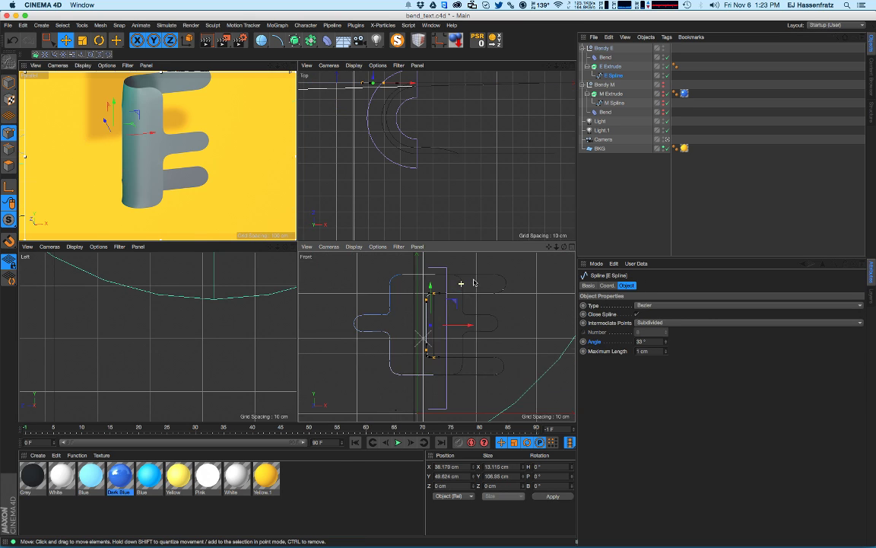
pyautogui.scroll(2, 407, 286)
pyautogui.moveTo(415, 289); pyautogui.dragTo(455, 290)
pyautogui.press('super+z')
pyautogui.press('super+r')
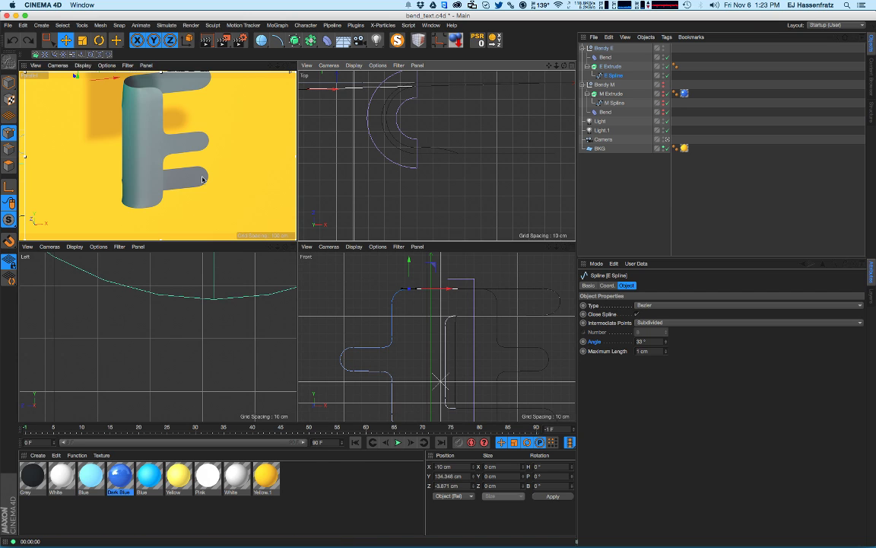
# - Try reshaping the tangent of the E Spline's lower-left corner point
pyautogui.keyDown('alt'); pyautogui.moveTo(426, 355); pyautogui.dragTo(413, 358, button='right'); pyautogui.keyUp('alt')
pyautogui.keyDown('alt'); pyautogui.moveTo(393, 354); pyautogui.dragTo(405, 327, button='middle'); pyautogui.keyUp('alt')
pyautogui.click(405, 397)
pyautogui.moveTo(426, 396); pyautogui.dragTo(428, 396)
pyautogui.press('super+z')
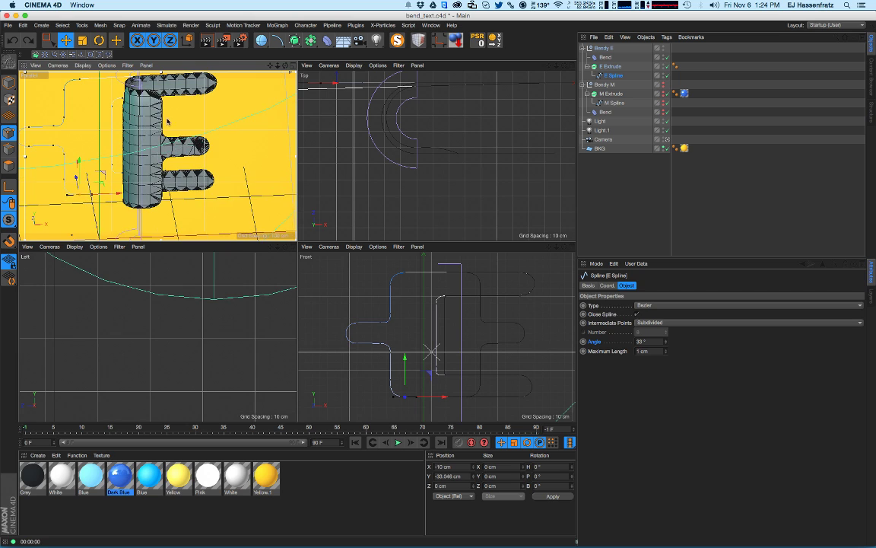
# - Try shifting the end point of the E's upper arm and extending the upper-left corner's tangent
pyautogui.click(468, 280)
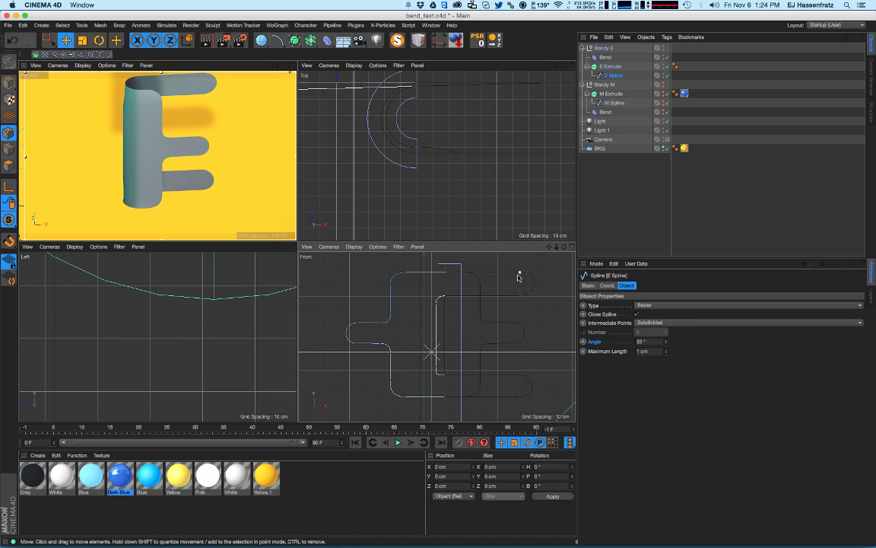
pyautogui.moveTo(520, 274); pyautogui.dragTo(541, 276)
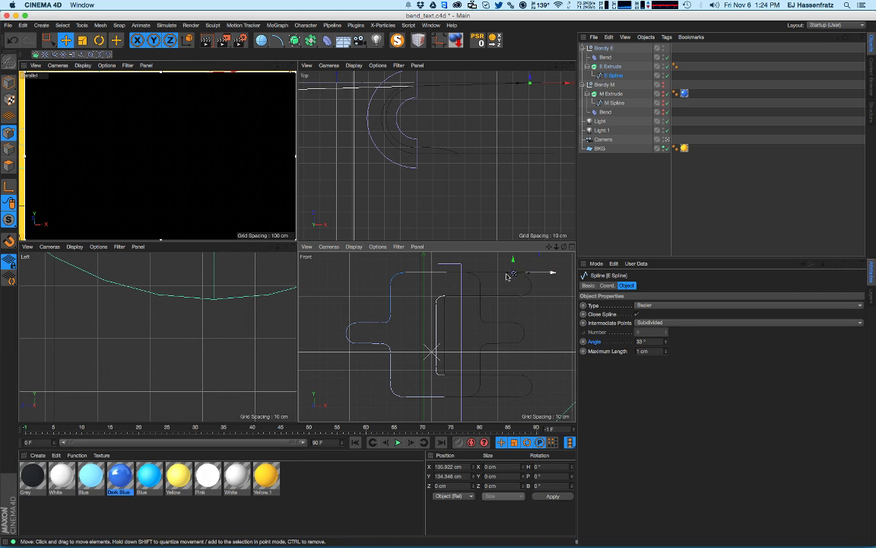
pyautogui.click(390, 283)
pyautogui.moveTo(409, 272); pyautogui.dragTo(459, 267)
pyautogui.press('super+z')
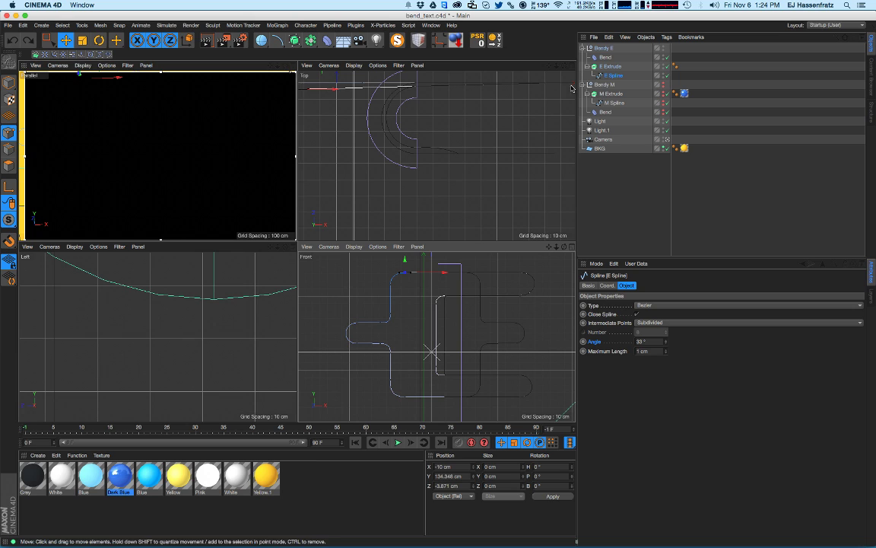
# - Compare the Bend with Keep Y-Axis Length off and on, and check the folded E from the front
pyautogui.click(606, 58)
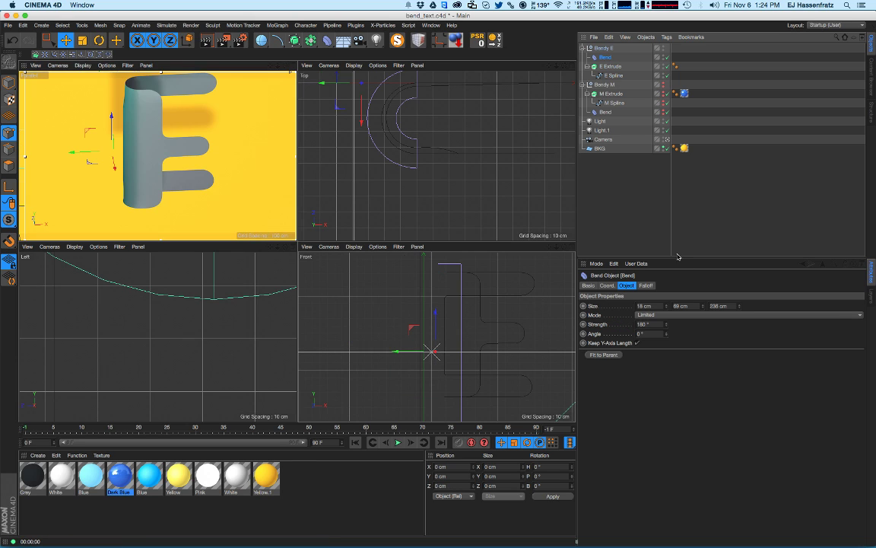
pyautogui.click(637, 344)
pyautogui.click(638, 344)
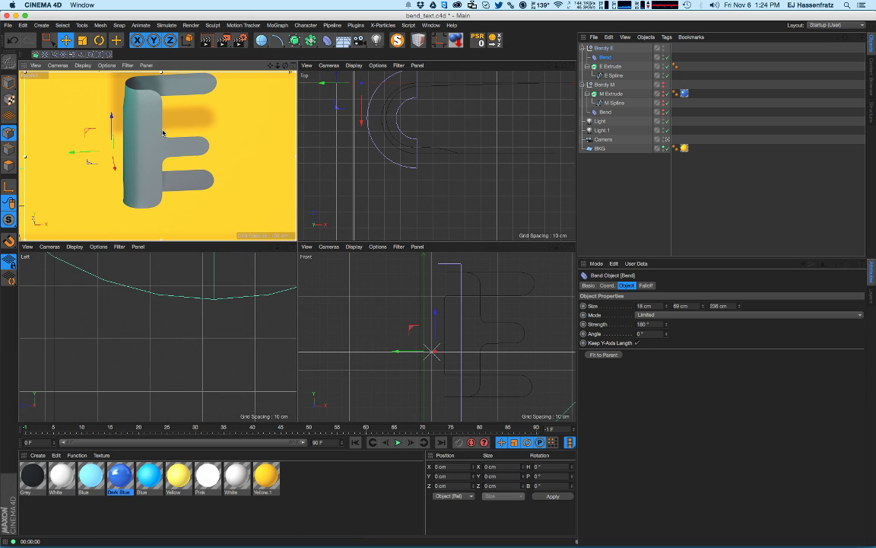
pyautogui.keyDown('alt'); pyautogui.moveTo(167, 133); pyautogui.dragTo(126, 115); pyautogui.keyUp('alt')
pyautogui.keyDown('alt'); pyautogui.moveTo(114, 119); pyautogui.dragTo(143, 151, button='middle'); pyautogui.keyUp('alt')
pyautogui.keyDown('alt'); pyautogui.moveTo(142, 150); pyautogui.dragTo(166, 110); pyautogui.keyUp('alt')
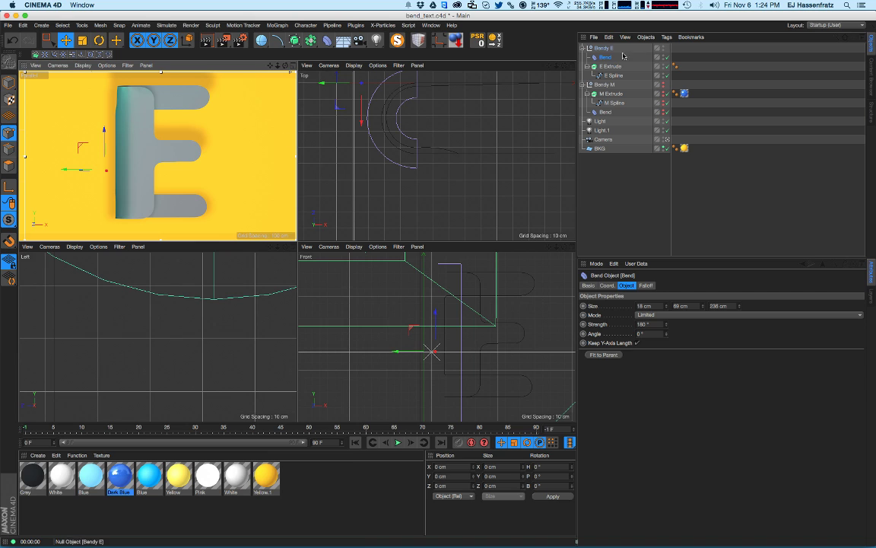
# - Lower the E Spline's intermediate point Angle and set its Maximum Length to 10.01 cm
pyautogui.click(610, 75)
pyautogui.moveTo(667, 346)
pyautogui.mouseDown()
pyautogui.moveTo(668, 355)
pyautogui.moveTo(670, 335)
pyautogui.moveTo(666, 352)
pyautogui.mouseUp()
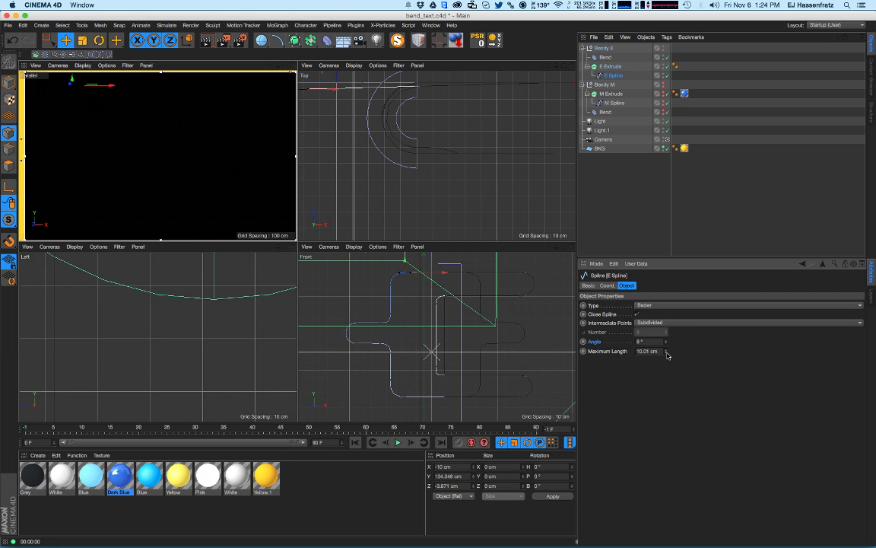
# - Set both the start and end caps of the E Extrude to Fillet Cap with 3 steps each
pyautogui.click(605, 67)
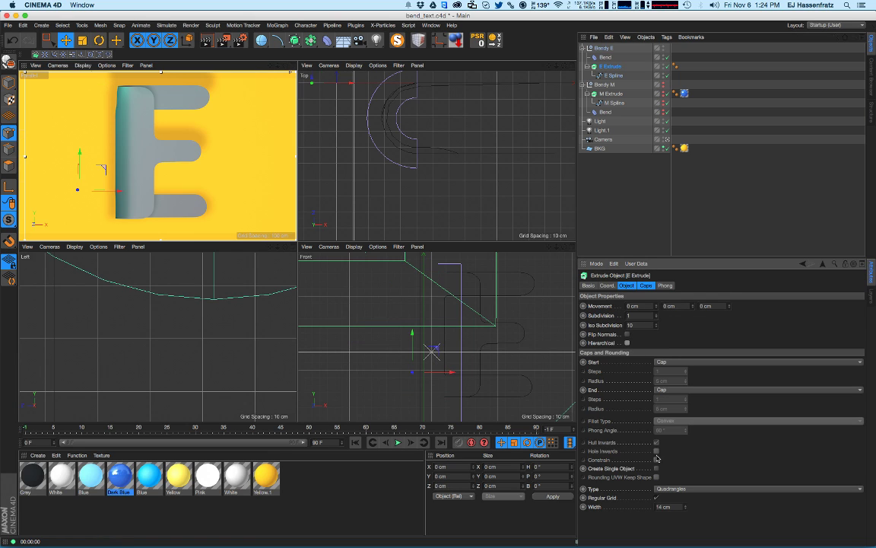
pyautogui.click(682, 361)
pyautogui.click(673, 399)
pyautogui.click(685, 390)
pyautogui.click(691, 424)
pyautogui.doubleClick(685, 398)
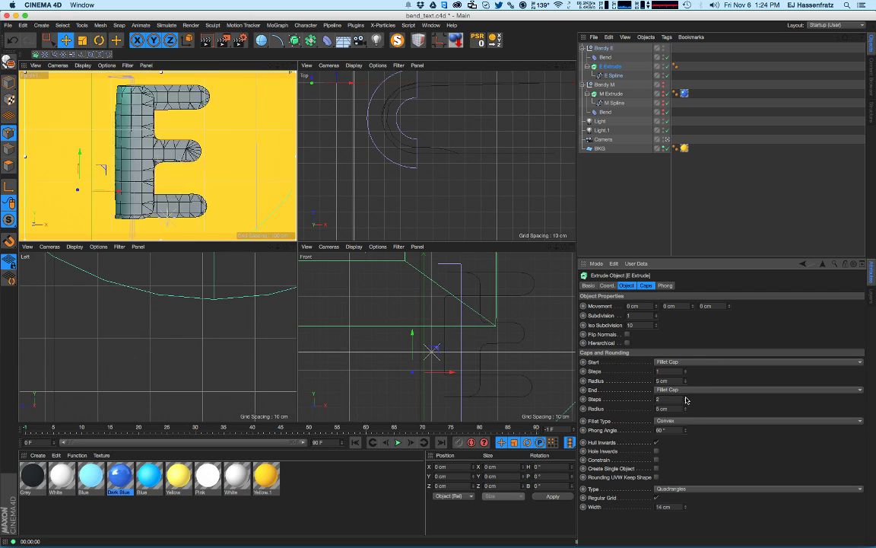
pyautogui.doubleClick(686, 370)
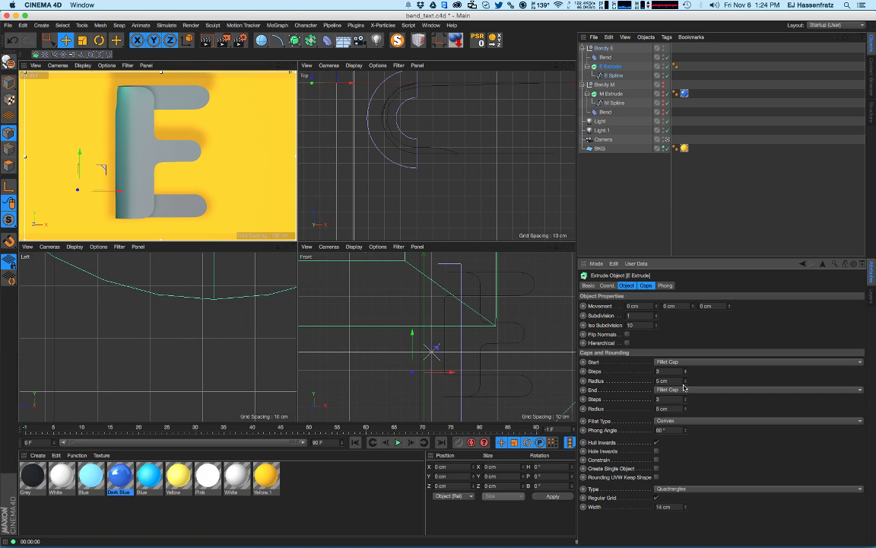
# - Try reducing the E Extrude's regular cap grid width to 3 cm
pyautogui.moveTo(225, 196)
pyautogui.keyDown('alt'); pyautogui.mouseDown()
pyautogui.moveTo(210, 197)
pyautogui.moveTo(201, 215)
pyautogui.moveTo(190, 188)
pyautogui.mouseUp(); pyautogui.keyUp('alt')
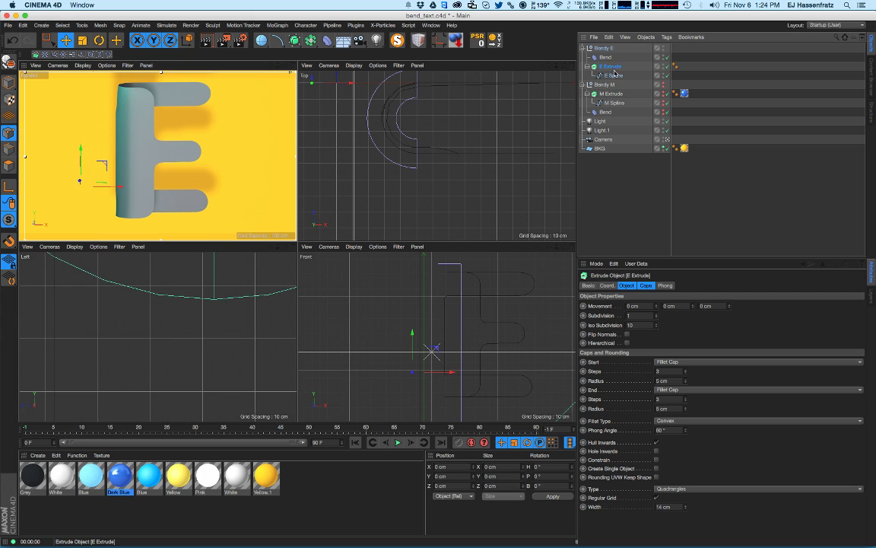
pyautogui.moveTo(687, 511); pyautogui.dragTo(690, 513)
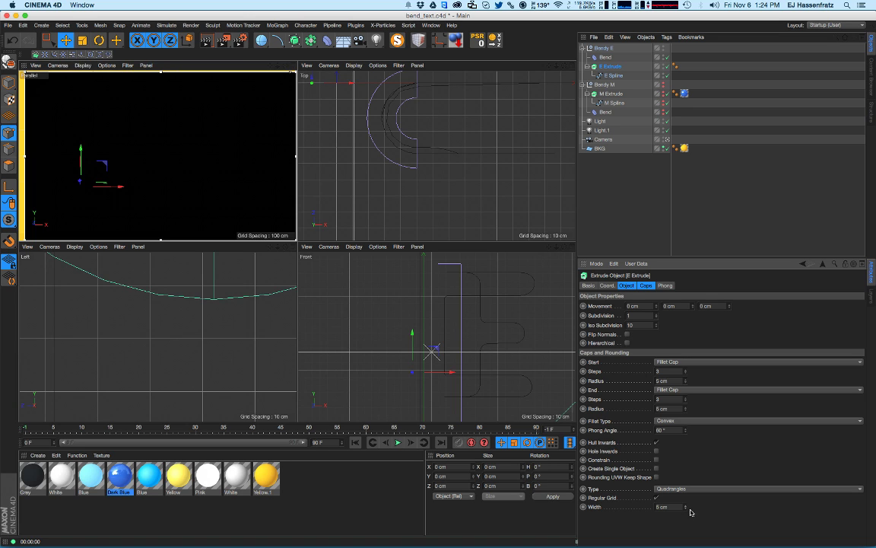
pyautogui.moveTo(687, 512); pyautogui.dragTo(687, 508)
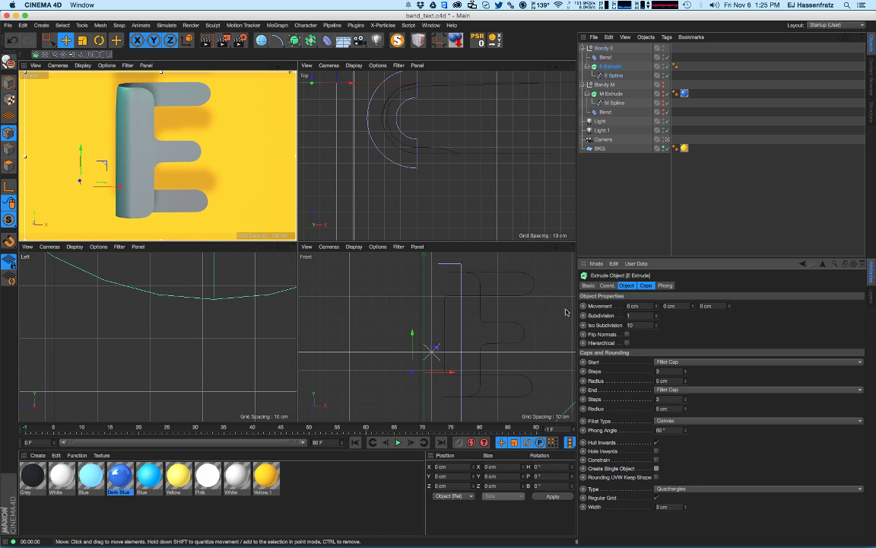
# - Set the E's Bend Y size to 79 cm and the E Spline's Maximum Length to 2.01 cm
pyautogui.click(606, 57)
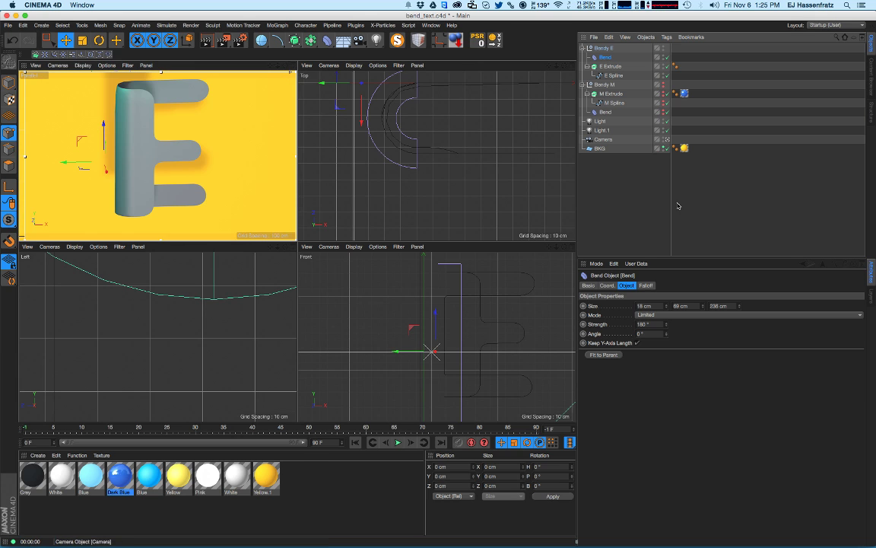
pyautogui.moveTo(704, 307)
pyautogui.mouseDown()
pyautogui.moveTo(705, 290)
pyautogui.moveTo(690, 334)
pyautogui.moveTo(689, 303)
pyautogui.mouseUp()
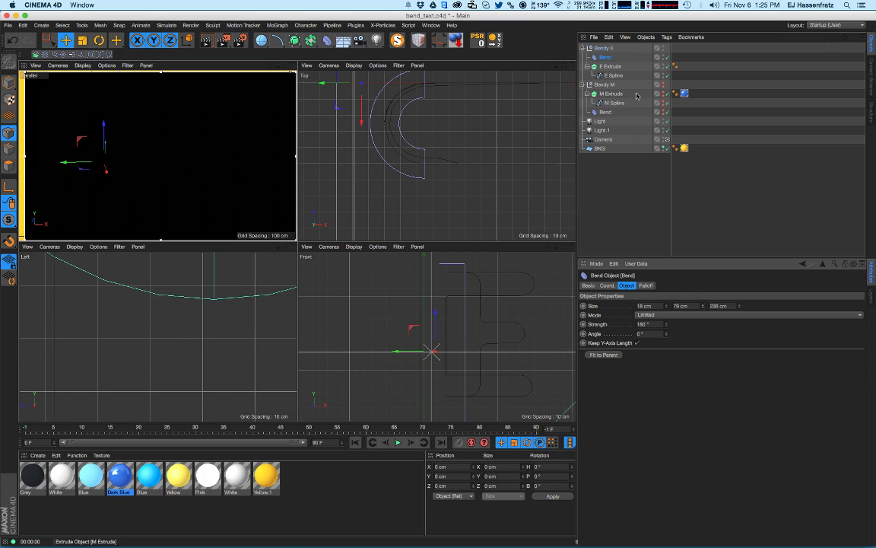
pyautogui.click(615, 75)
pyautogui.moveTo(666, 352)
pyautogui.mouseDown()
pyautogui.moveTo(670, 360)
pyautogui.moveTo(668, 333)
pyautogui.mouseUp()
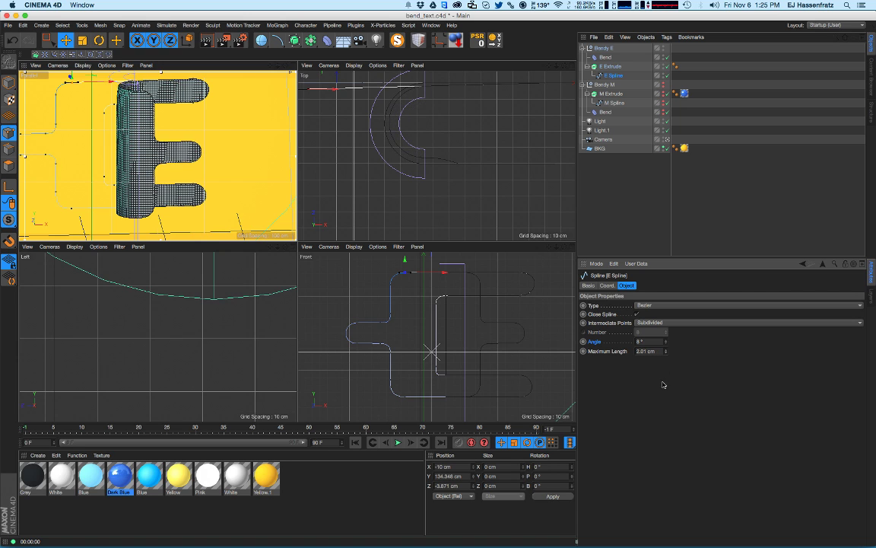
# - Select all of the E Spline's points and flatten them to a Z size of 0 cm
pyautogui.scroll(-5, 222, 288)
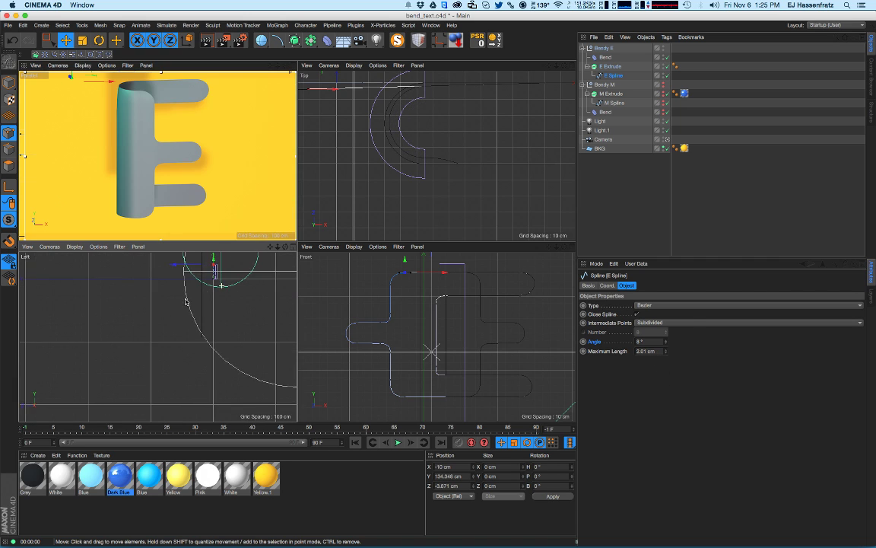
pyautogui.keyDown('alt'); pyautogui.moveTo(218, 277); pyautogui.dragTo(155, 314, button='middle'); pyautogui.keyUp('alt')
pyautogui.keyDown('alt'); pyautogui.moveTo(156, 295); pyautogui.dragTo(190, 290, button='right'); pyautogui.keyUp('alt')
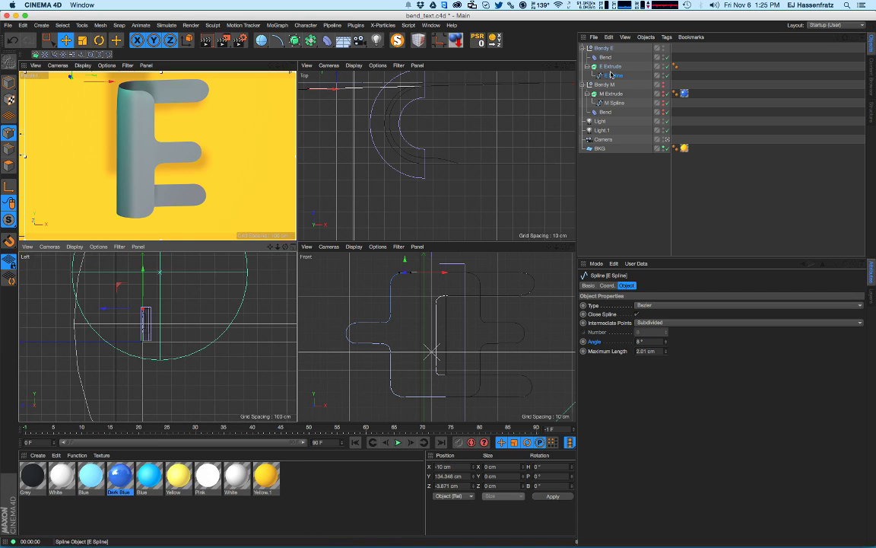
pyautogui.press('0')
pyautogui.moveTo(330, 264); pyautogui.dragTo(567, 403)
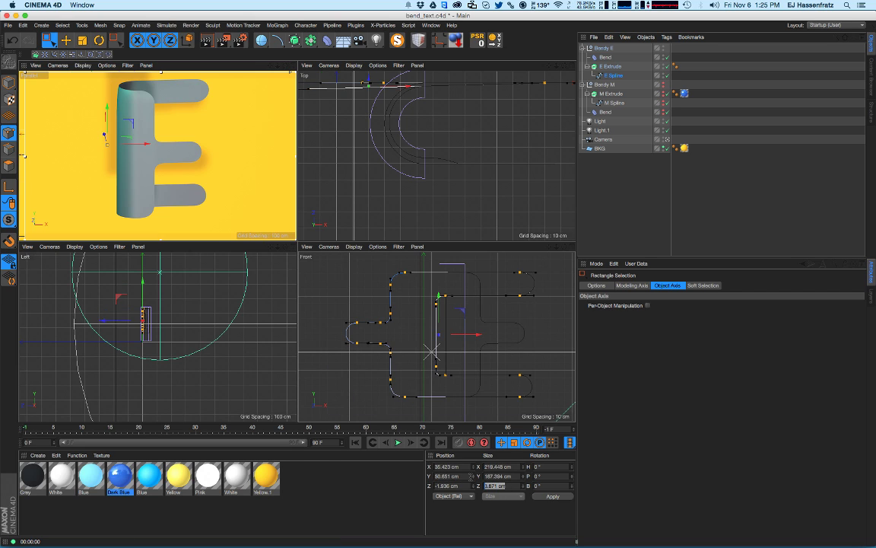
pyautogui.moveTo(319, 249); pyautogui.dragTo(544, 376)
pyautogui.moveTo(368, 260); pyautogui.dragTo(514, 291)
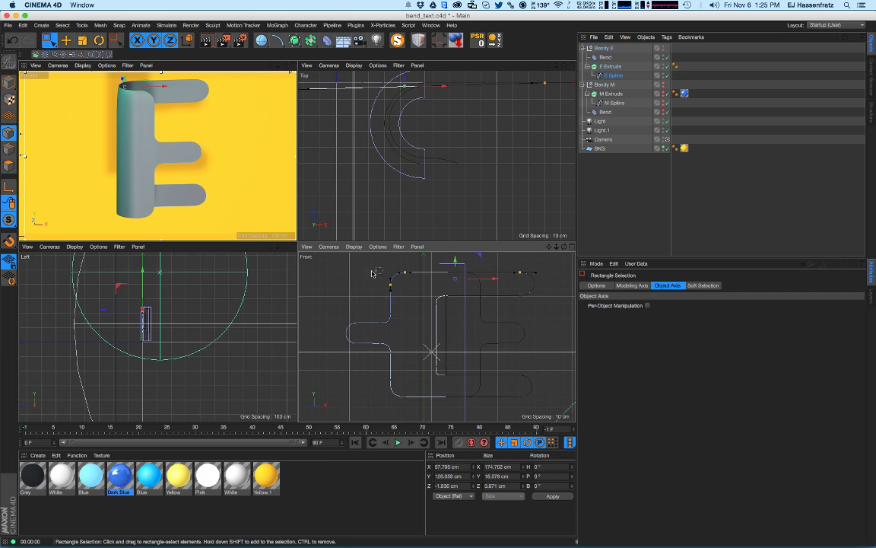
pyautogui.moveTo(304, 263); pyautogui.dragTo(525, 380)
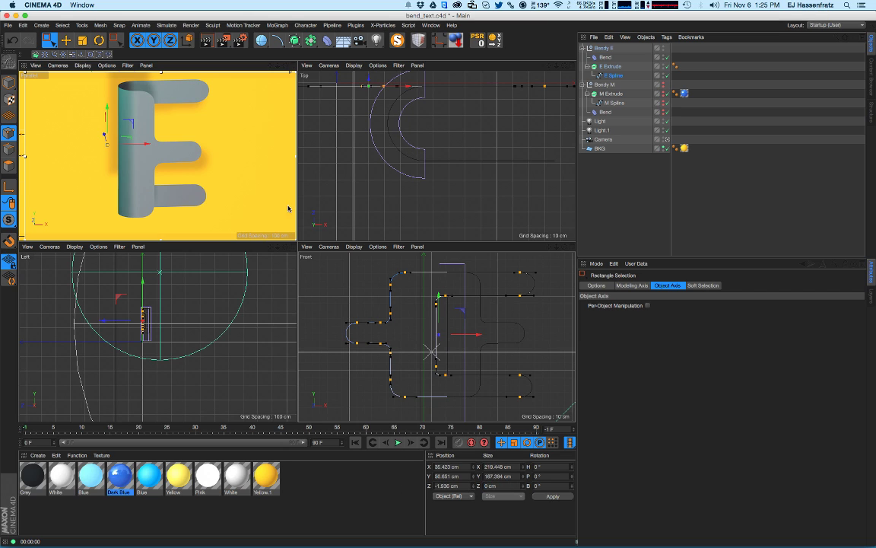
# - Undo the flattening to check the points' depth offset from above, and reapply a Z size of 0 cm
pyautogui.click(64, 40)
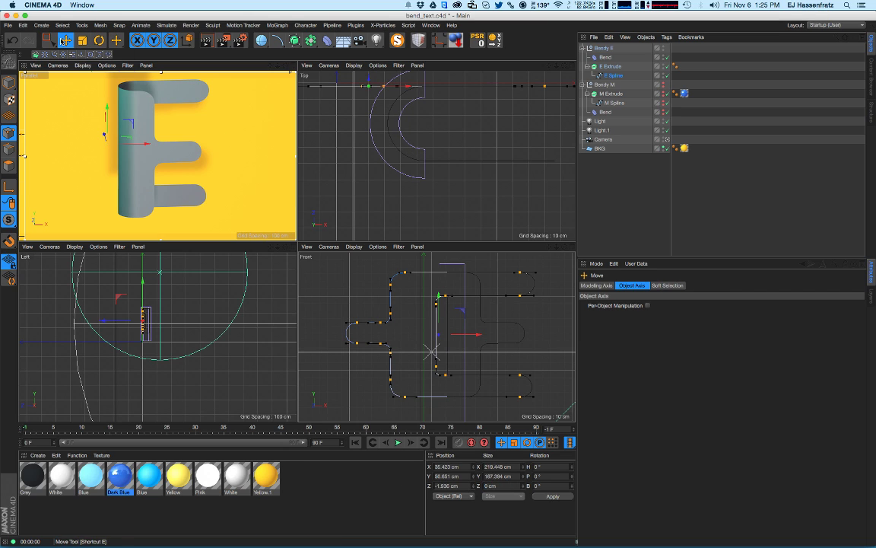
pyautogui.keyDown('alt'); pyautogui.moveTo(464, 156); pyautogui.dragTo(468, 179, button='middle'); pyautogui.keyUp('alt')
pyautogui.moveTo(531, 151); pyautogui.dragTo(522, 148)
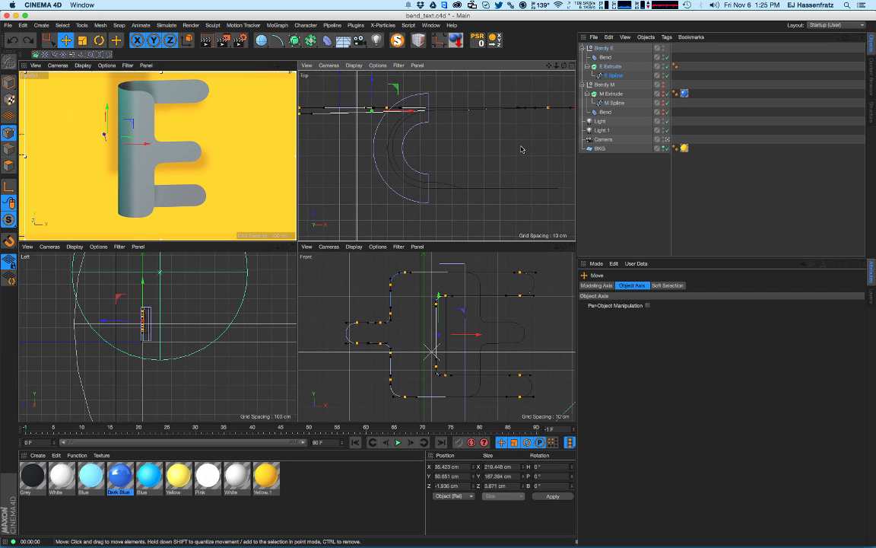
pyautogui.keyDown('alt'); pyautogui.moveTo(500, 142); pyautogui.dragTo(458, 157, button='right'); pyautogui.keyUp('alt')
pyautogui.keyDown('alt'); pyautogui.moveTo(458, 156); pyautogui.dragTo(455, 168, button='middle'); pyautogui.keyUp('alt')
pyautogui.keyDown('alt'); pyautogui.moveTo(362, 151); pyautogui.dragTo(371, 173, button='middle'); pyautogui.keyUp('alt')
pyautogui.keyDown('alt'); pyautogui.moveTo(388, 166); pyautogui.dragTo(377, 169, button='right'); pyautogui.keyUp('alt')
pyautogui.keyDown('alt'); pyautogui.moveTo(416, 161); pyautogui.dragTo(430, 163, button='middle'); pyautogui.keyUp('alt')
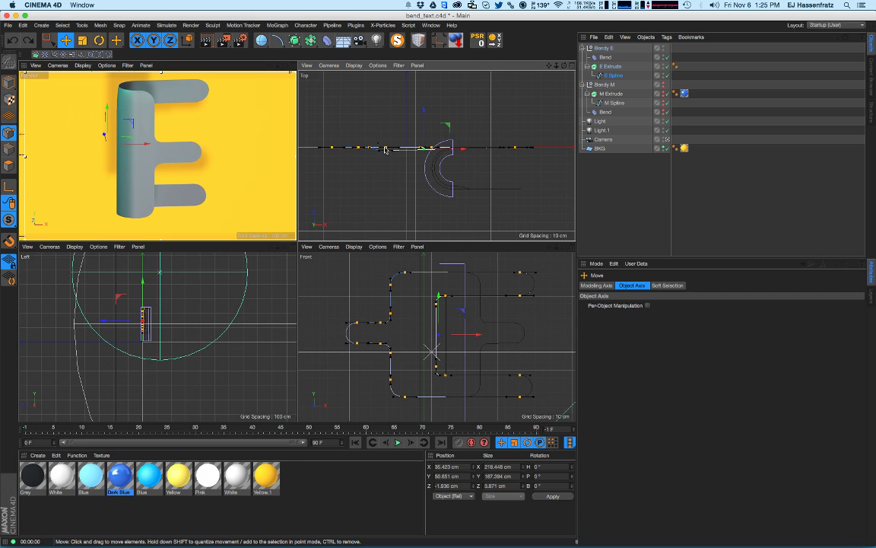
pyautogui.scroll(3, 386, 150)
pyautogui.keyDown('alt'); pyautogui.moveTo(390, 159); pyautogui.dragTo(378, 162, button='right'); pyautogui.keyUp('alt')
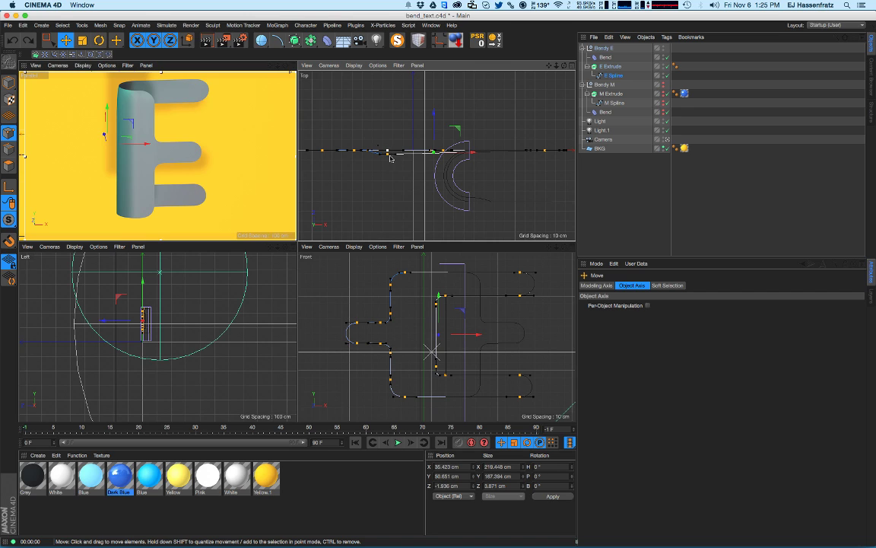
pyautogui.click(516, 486)
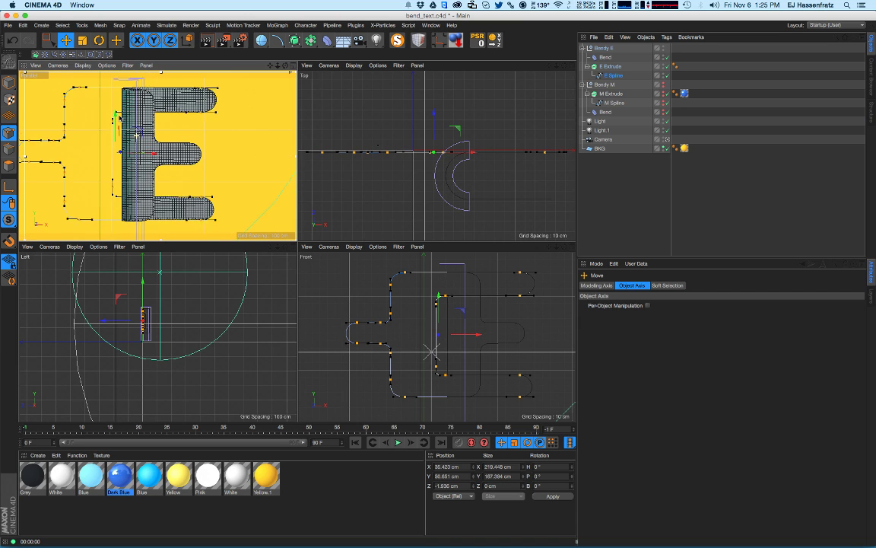
# - Set the E Spline's intermediate point Angle to 18° and its Maximum Length to 1 cm
pyautogui.click(614, 75)
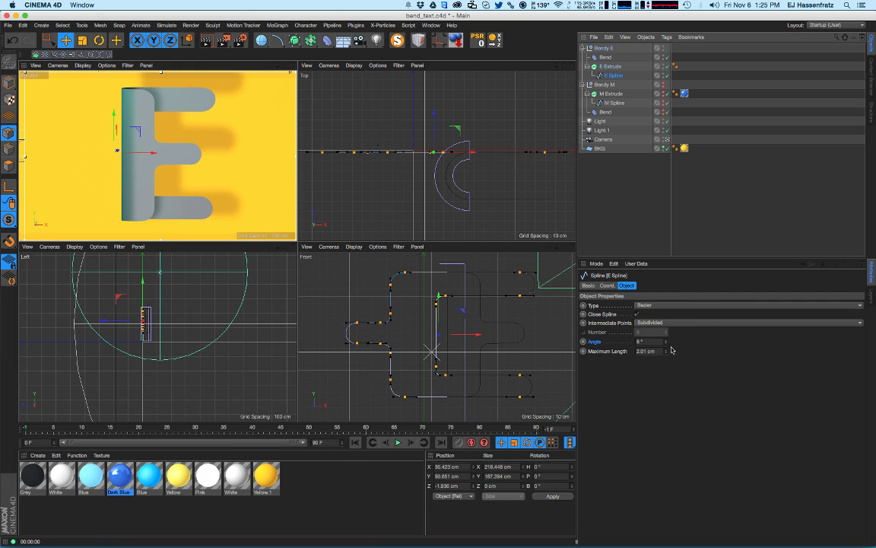
pyautogui.click(639, 351)
pyautogui.moveTo(666, 343); pyautogui.dragTo(667, 336)
# - Set the E Extrude's cap grid width to 11 cm and clear the object selection
pyautogui.click(618, 69)
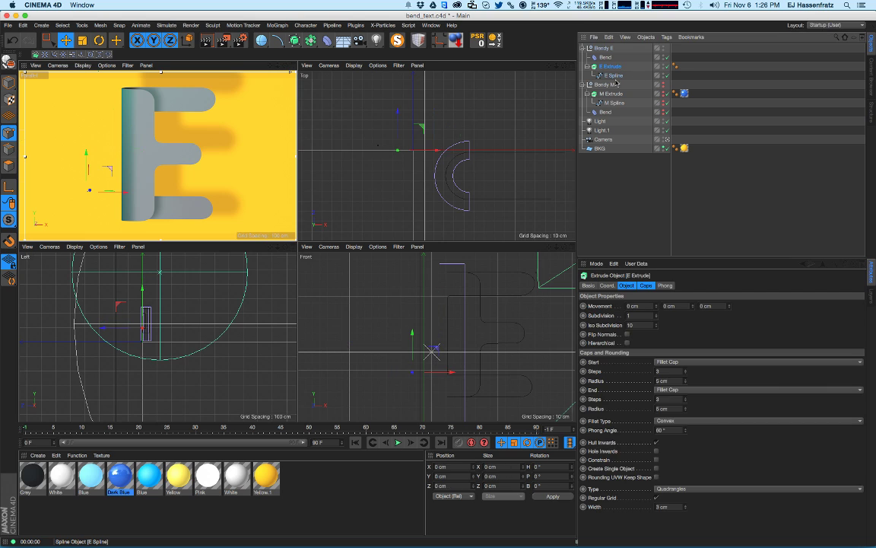
pyautogui.moveTo(685, 509)
pyautogui.mouseDown()
pyautogui.moveTo(687, 501)
pyautogui.moveTo(688, 515)
pyautogui.mouseUp()
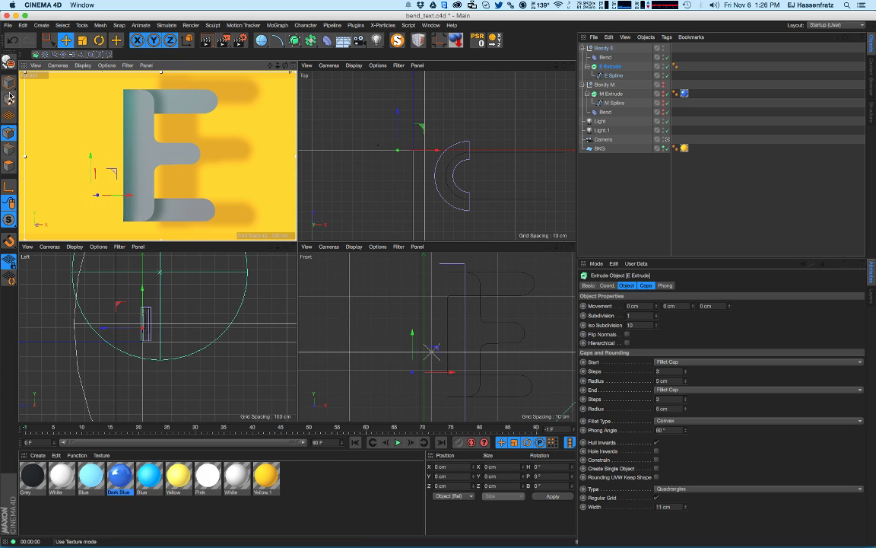
pyautogui.click(680, 237)
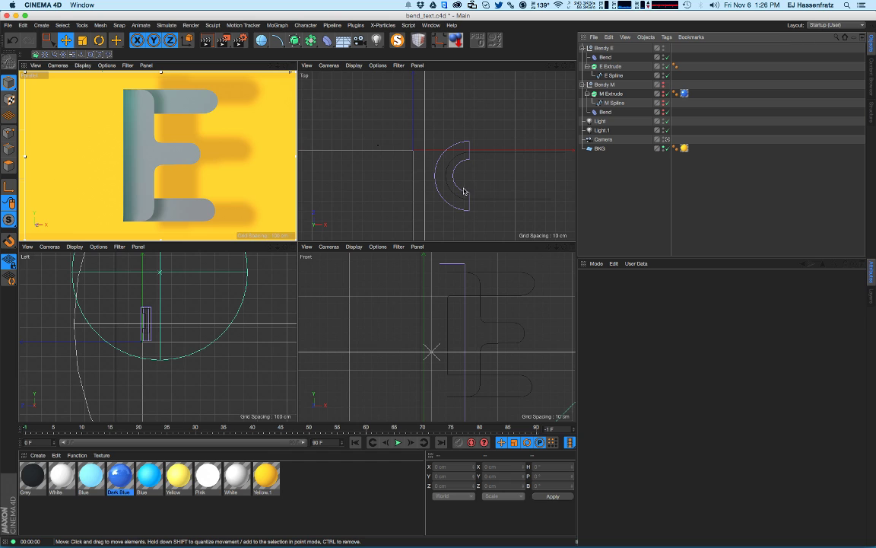
# - Select the E Spline's inner-edge and outer-arm points in the front view and shift them outward along X
pyautogui.click(614, 75)
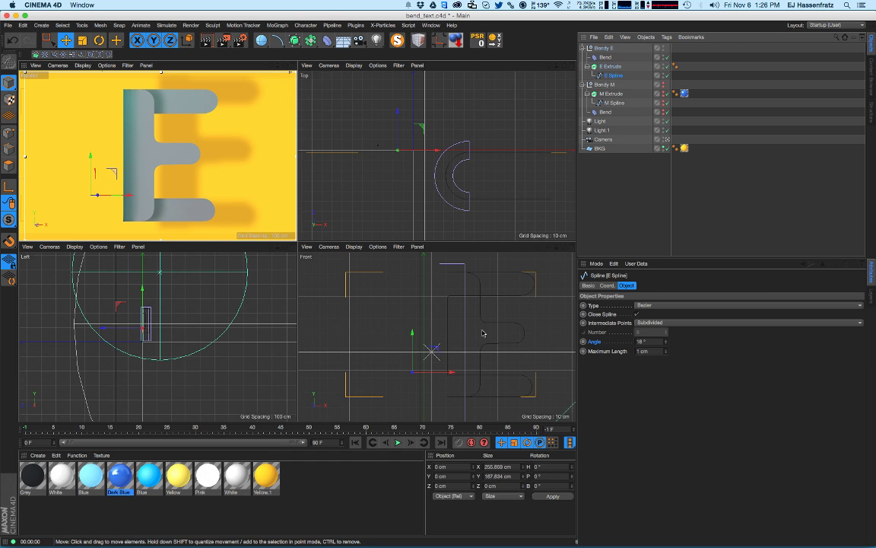
pyautogui.keyDown('alt'); pyautogui.moveTo(480, 340); pyautogui.dragTo(434, 327, button='middle'); pyautogui.keyUp('alt')
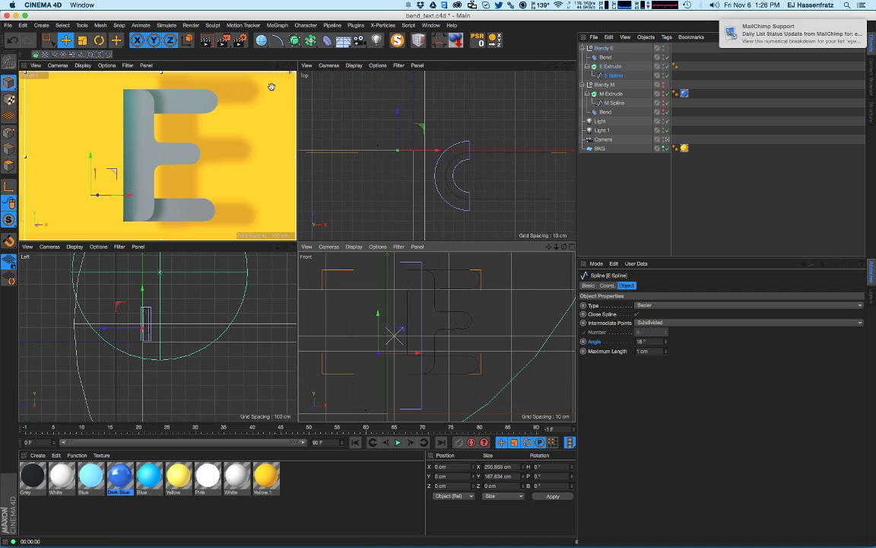
pyautogui.click(47, 43)
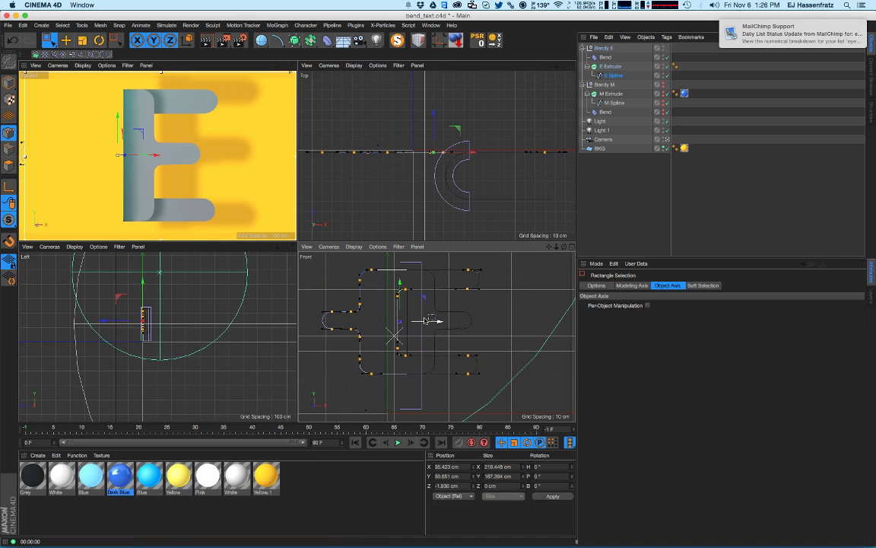
pyautogui.moveTo(387, 264); pyautogui.dragTo(459, 363)
pyautogui.moveTo(453, 321); pyautogui.dragTo(360, 352)
pyautogui.press('super+r')
# - Move the E's Bend deformer along X away from the upper and lower arm tips to relocate the fold
pyautogui.click(605, 57)
pyautogui.press('e')
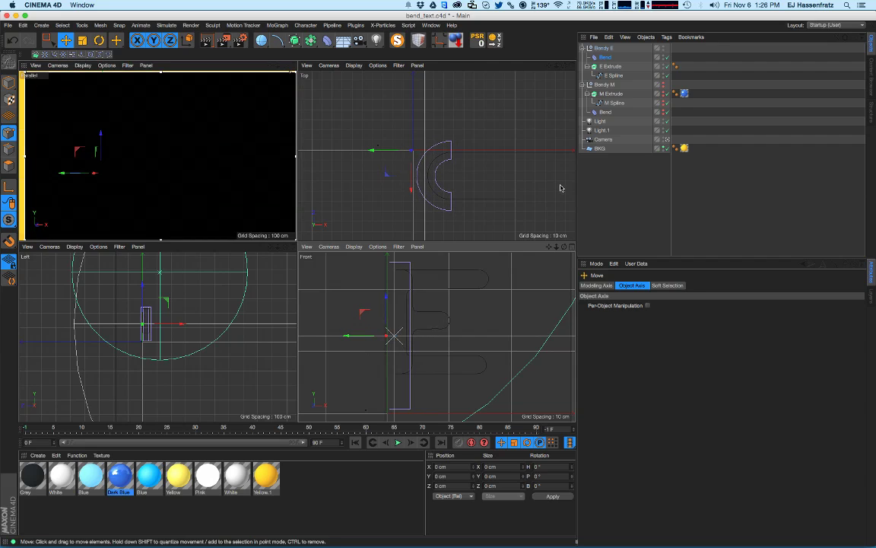
pyautogui.click(611, 67)
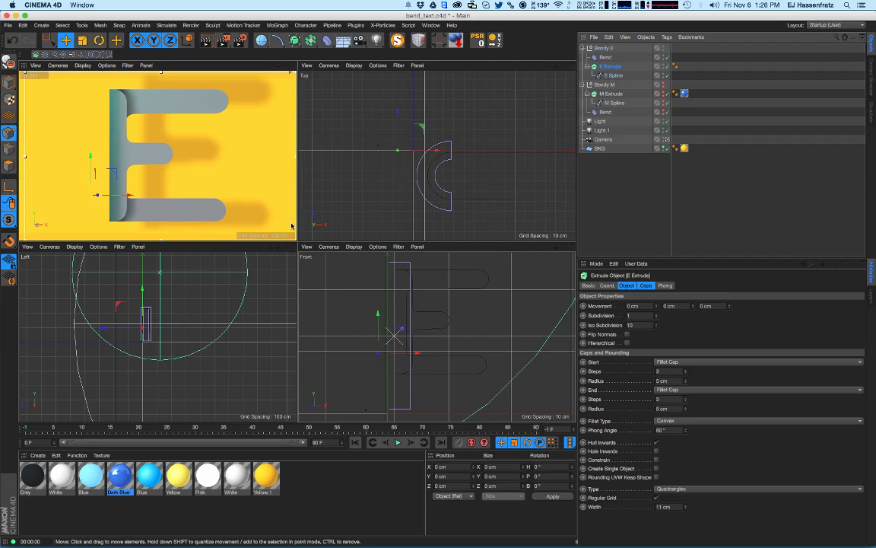
# - Shorten the E's arms by moving the upper and lower arm end points to X about 110 cm and the middle arm's to about -60 cm
pyautogui.click(50, 41)
pyautogui.click(614, 75)
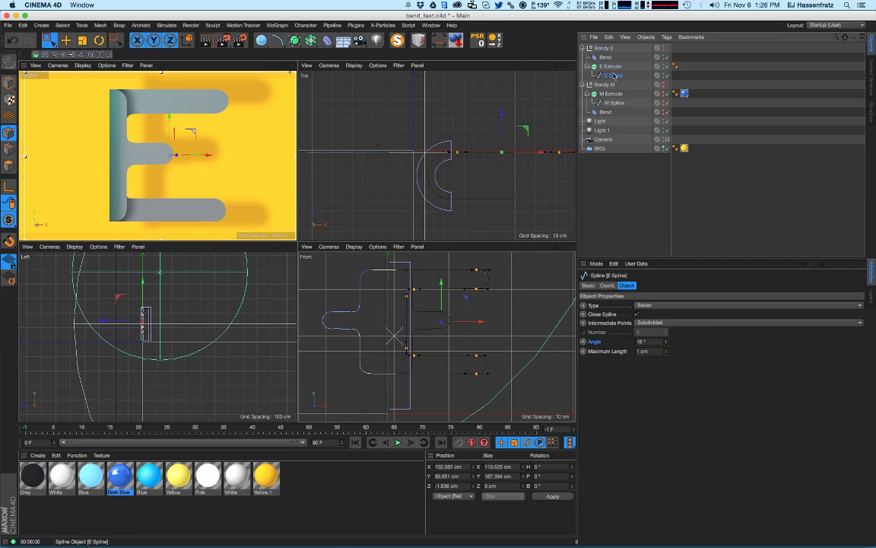
pyautogui.moveTo(456, 262); pyautogui.dragTo(515, 406)
pyautogui.moveTo(507, 325); pyautogui.dragTo(477, 327)
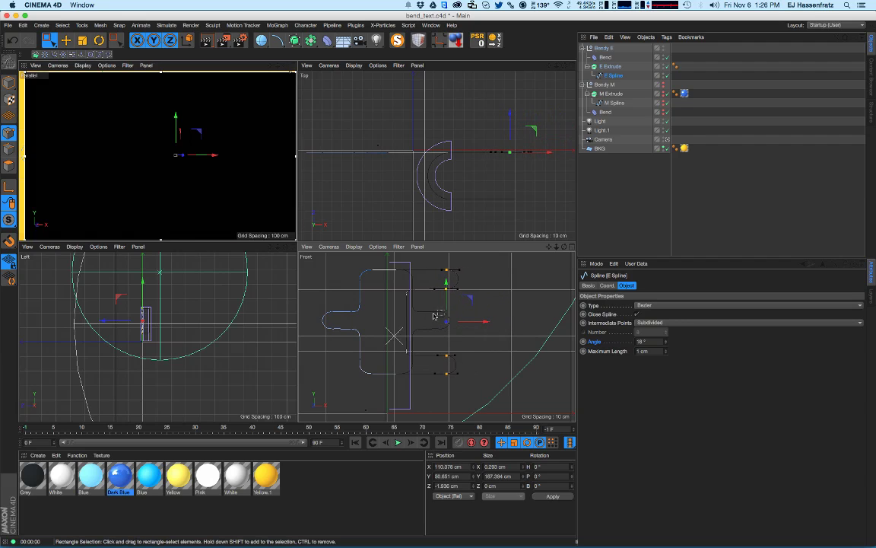
pyautogui.moveTo(338, 338); pyautogui.dragTo(369, 320)
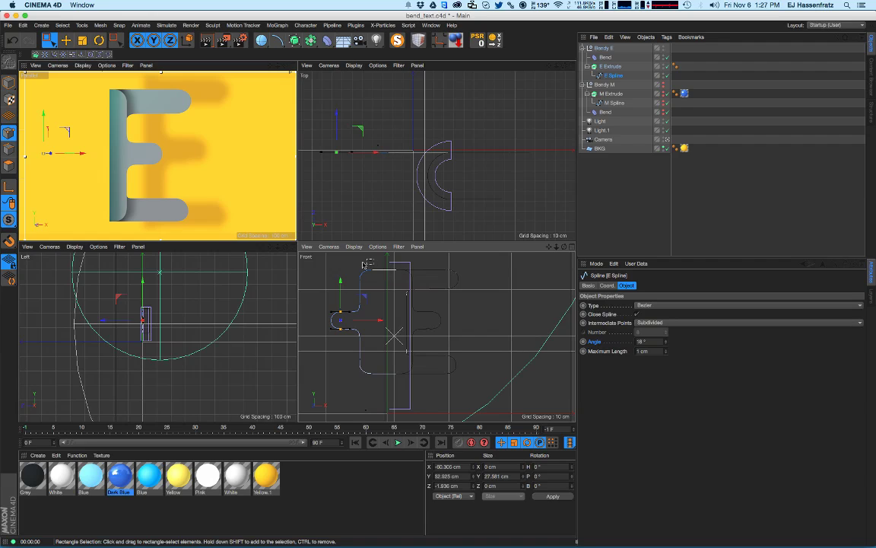
# - Scale the E Spline's spine, middle-arm and inner-edge points wider along X, excluding the upper and lower arm tips
pyautogui.moveTo(357, 261); pyautogui.dragTo(390, 313)
pyautogui.moveTo(309, 261); pyautogui.dragTo(416, 388)
pyautogui.press('t')
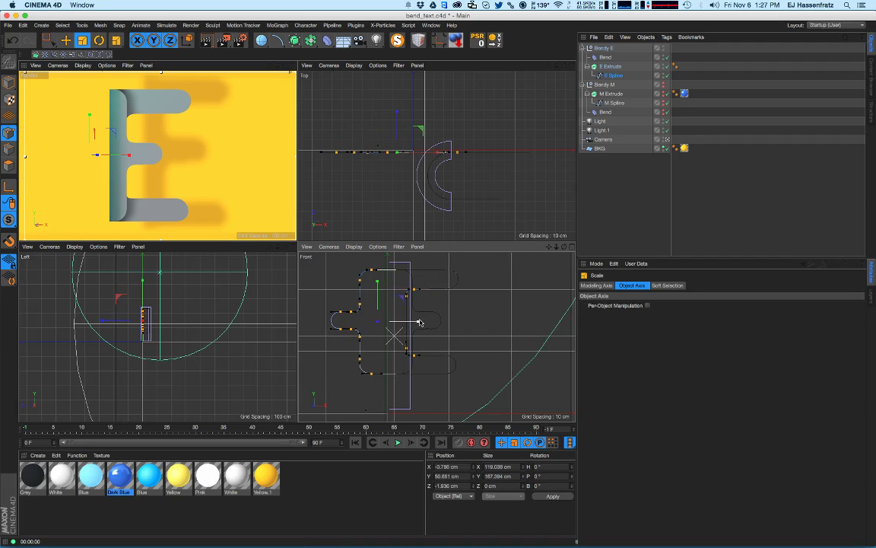
pyautogui.moveTo(419, 322); pyautogui.dragTo(432, 325)
pyautogui.click(457, 329)
# - Move the middle arm's points about 16 cm inward along X, and select the spine's upper corner point
pyautogui.click(48, 40)
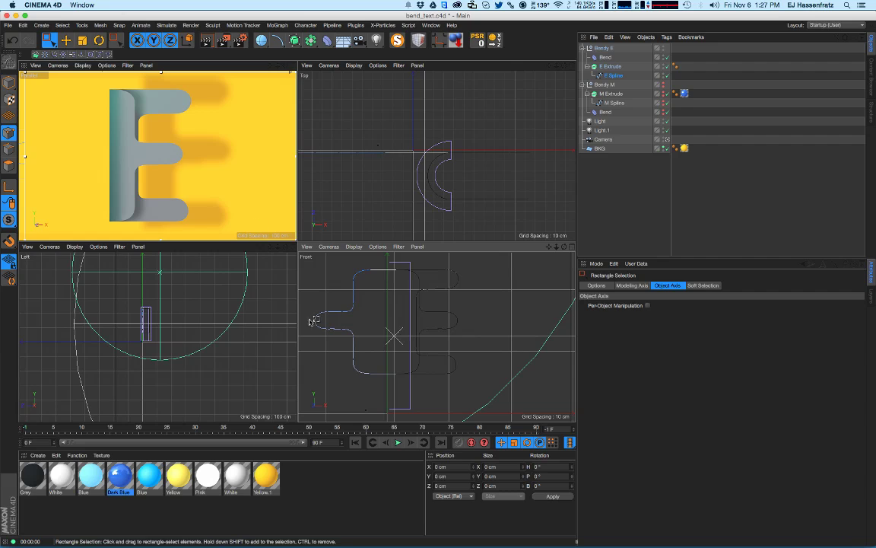
pyautogui.moveTo(308, 302); pyautogui.dragTo(376, 322)
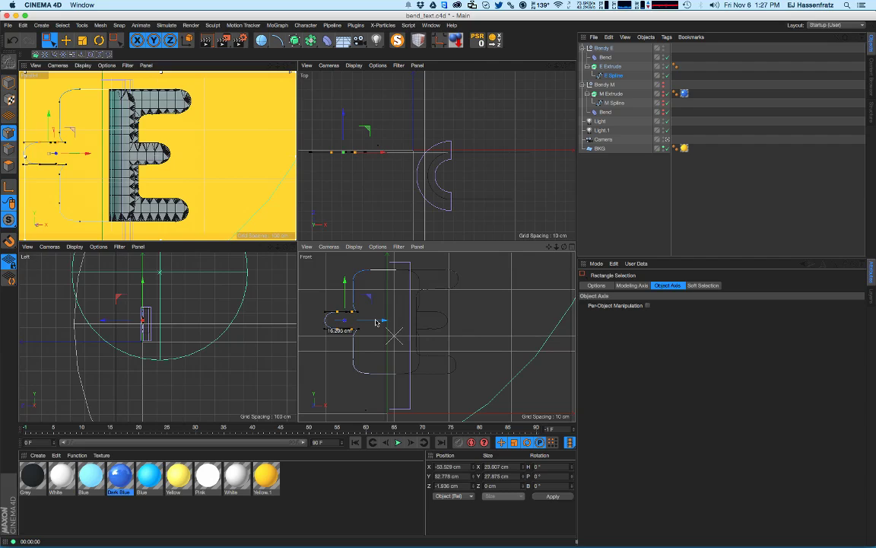
pyautogui.click(366, 271)
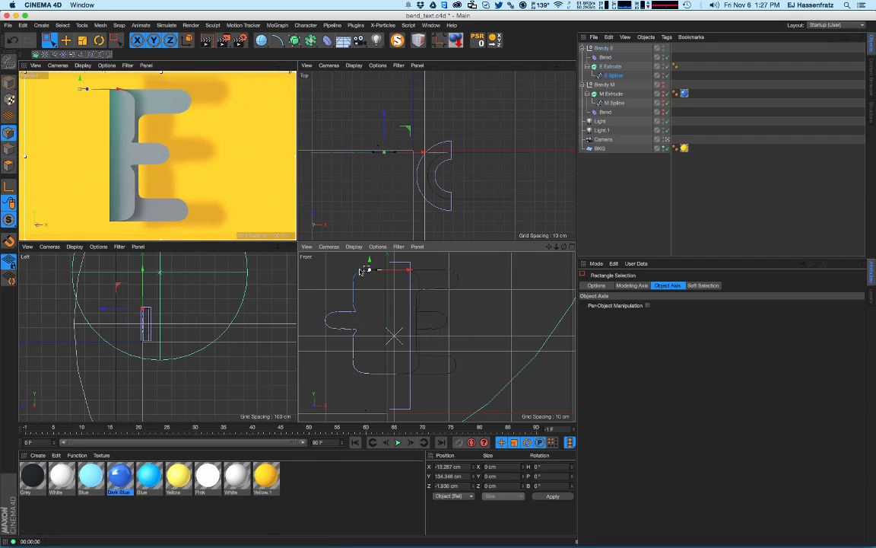
# - Move the E spine's upper corner point outward along X, and the lower corner point to X about -23 cm
pyautogui.press('e')
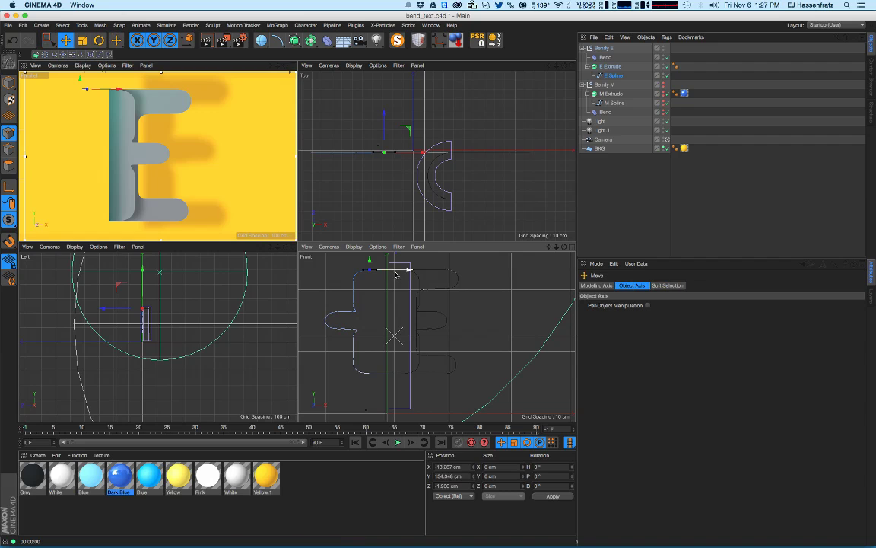
pyautogui.moveTo(401, 270); pyautogui.dragTo(391, 275)
pyautogui.click(372, 374)
pyautogui.moveTo(403, 373); pyautogui.dragTo(393, 374)
pyautogui.scroll(5, 356, 373)
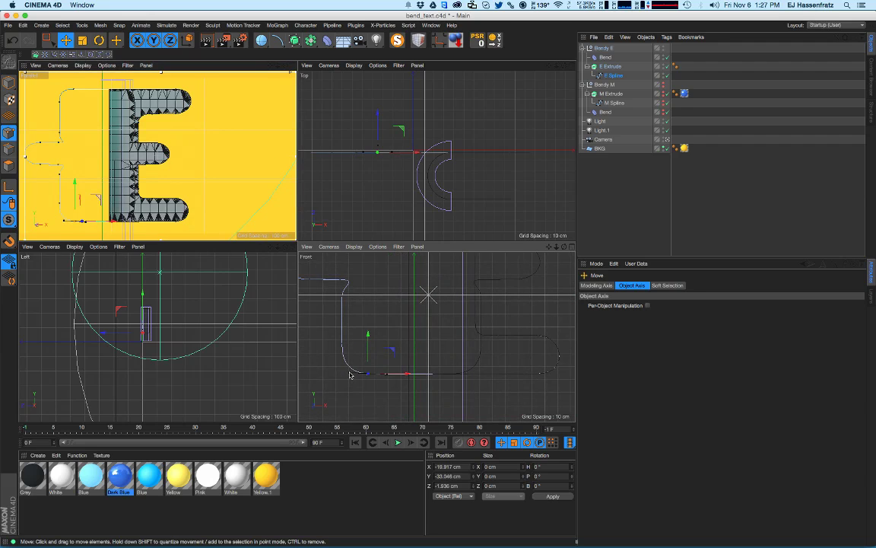
pyautogui.moveTo(409, 373)
pyautogui.mouseDown()
pyautogui.moveTo(389, 372)
pyautogui.moveTo(404, 375)
pyautogui.mouseUp()
# - Select the middle arm's points and move them along X so the arm's base lines up with the spine's outer edge
pyautogui.press('0')
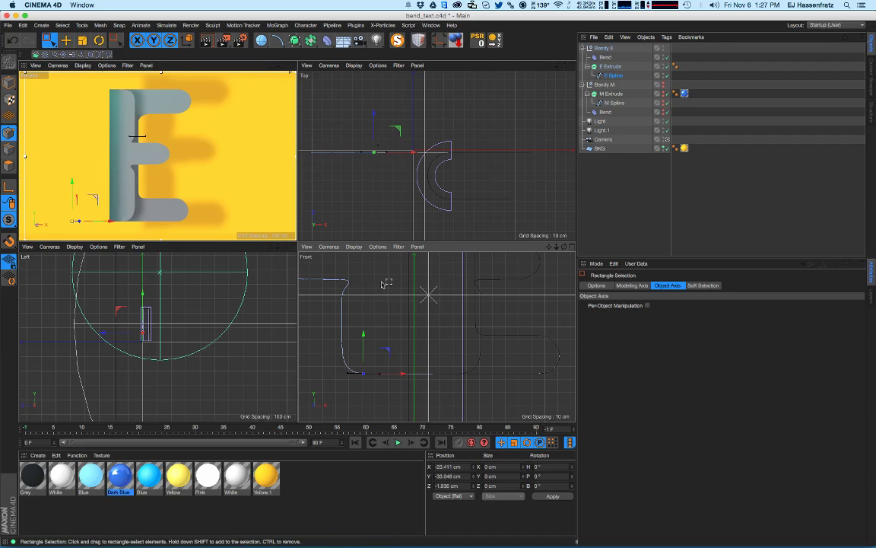
pyautogui.scroll(-2, 382, 307)
pyautogui.keyDown('alt'); pyautogui.moveTo(346, 278); pyautogui.dragTo(350, 303, button='middle'); pyautogui.keyUp('alt')
pyautogui.moveTo(317, 285); pyautogui.dragTo(385, 313)
pyautogui.click(391, 313)
pyautogui.moveTo(304, 280); pyautogui.dragTo(378, 312)
pyautogui.keyDown('alt'); pyautogui.moveTo(363, 308); pyautogui.dragTo(368, 364, button='middle'); pyautogui.keyUp('alt')
# - Nudge the spine's lower corner point outward along X and lower the adjacent edge point to Y about -15.7 cm
pyautogui.moveTo(354, 269); pyautogui.dragTo(403, 301)
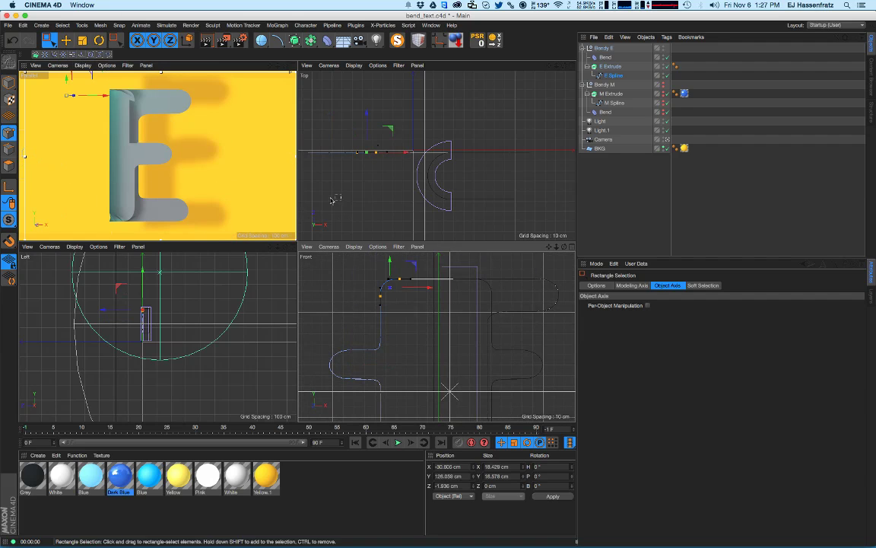
pyautogui.moveTo(482, 290); pyautogui.dragTo(484, 291)
pyautogui.keyDown('alt'); pyautogui.moveTo(409, 294); pyautogui.dragTo(390, 280, button='middle'); pyautogui.keyUp('alt')
pyautogui.scroll(-5, 390, 280)
pyautogui.keyDown('alt'); pyautogui.moveTo(388, 203); pyautogui.dragTo(418, 208, button='middle'); pyautogui.keyUp('alt')
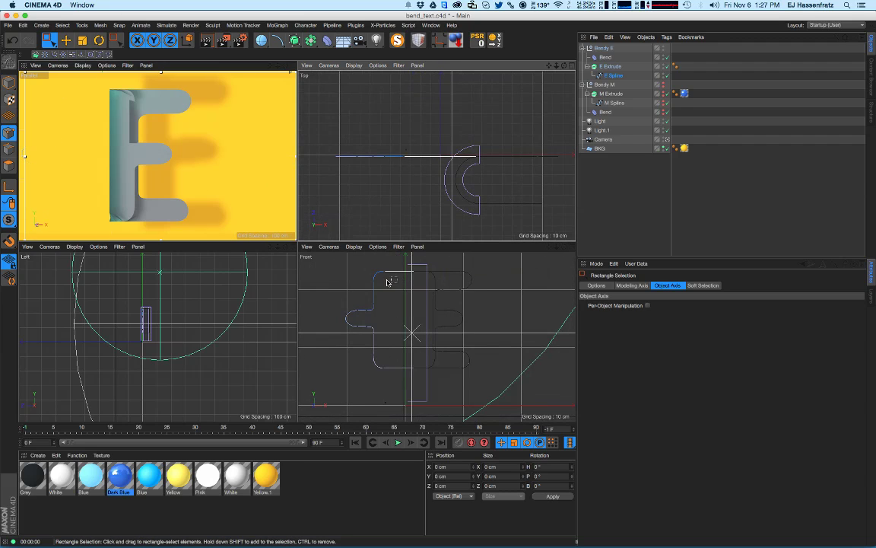
pyautogui.keyDown('alt'); pyautogui.moveTo(436, 336); pyautogui.dragTo(439, 331, button='middle'); pyautogui.keyUp('alt')
pyautogui.moveTo(353, 365); pyautogui.dragTo(431, 371)
pyautogui.keyDown('alt'); pyautogui.moveTo(386, 373); pyautogui.dragTo(416, 375, button='right'); pyautogui.keyUp('alt')
pyautogui.press('e')
pyautogui.moveTo(422, 359); pyautogui.dragTo(418, 360)
pyautogui.click(369, 333)
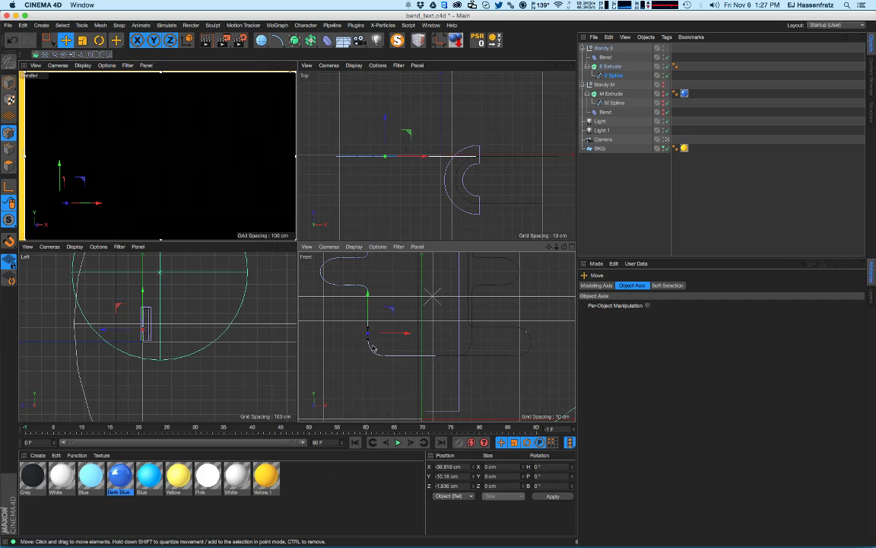
pyautogui.moveTo(369, 310); pyautogui.dragTo(369, 315)
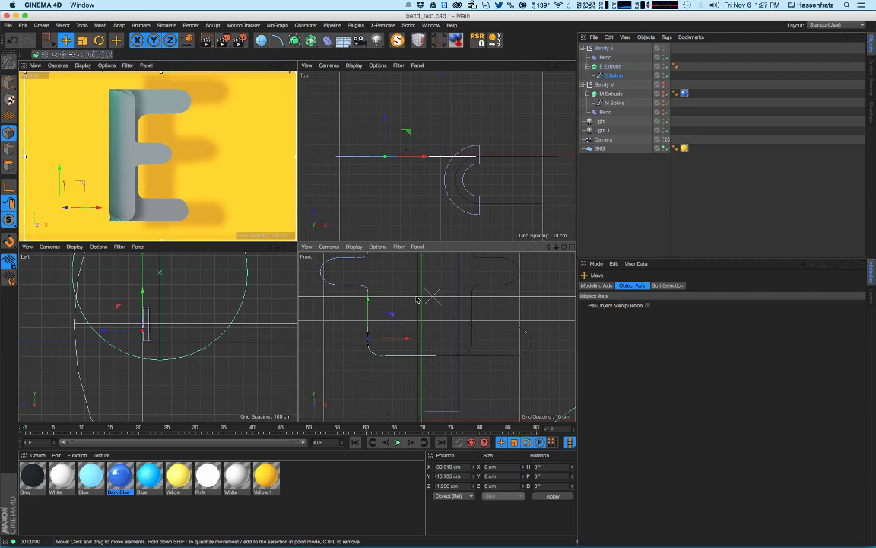
# - Set the E Spline's intermediate point angle to 29° and render the view
pyautogui.click(612, 76)
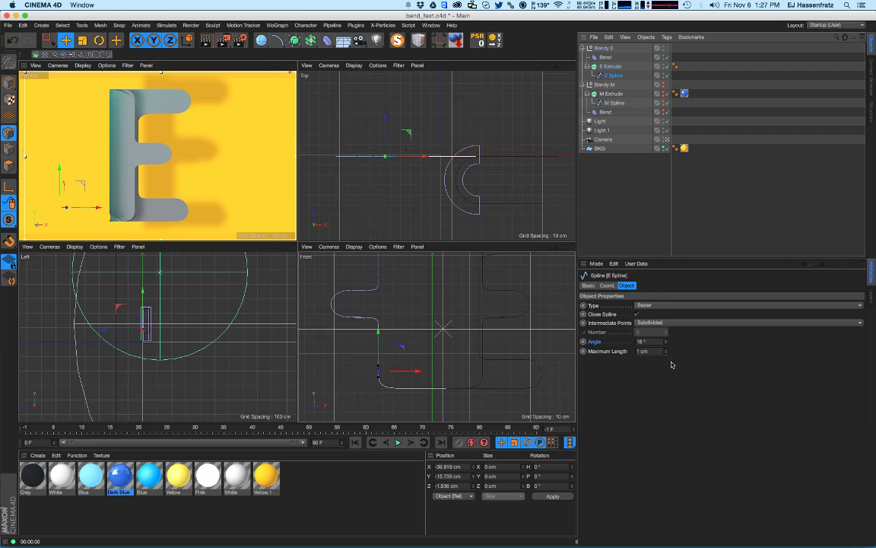
pyautogui.moveTo(665, 348); pyautogui.dragTo(672, 350)
pyautogui.moveTo(672, 313); pyautogui.dragTo(677, 344)
pyautogui.press('super+r')
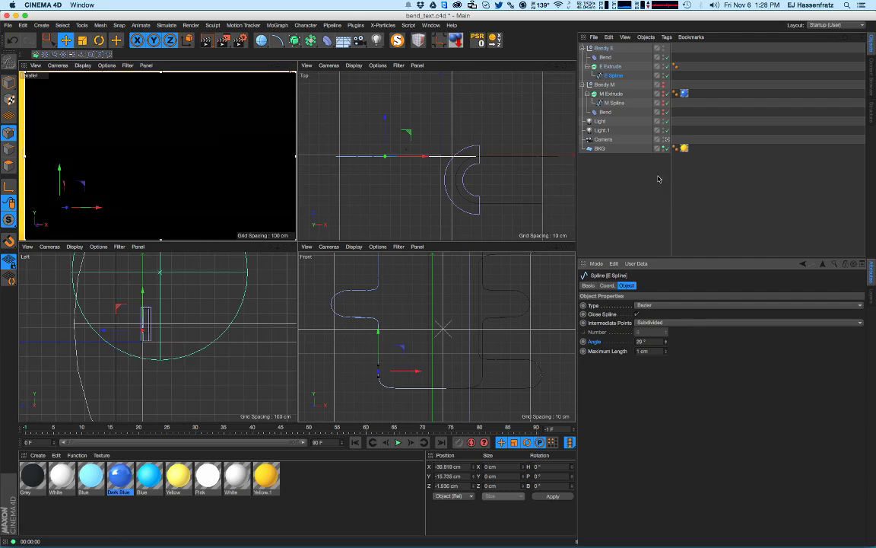
# - Reduce the E Extrude's cap grid width to 1 cm, rendering the view after each change
pyautogui.click(611, 67)
pyautogui.moveTo(685, 507); pyautogui.dragTo(685, 508)
pyautogui.press('super+r')
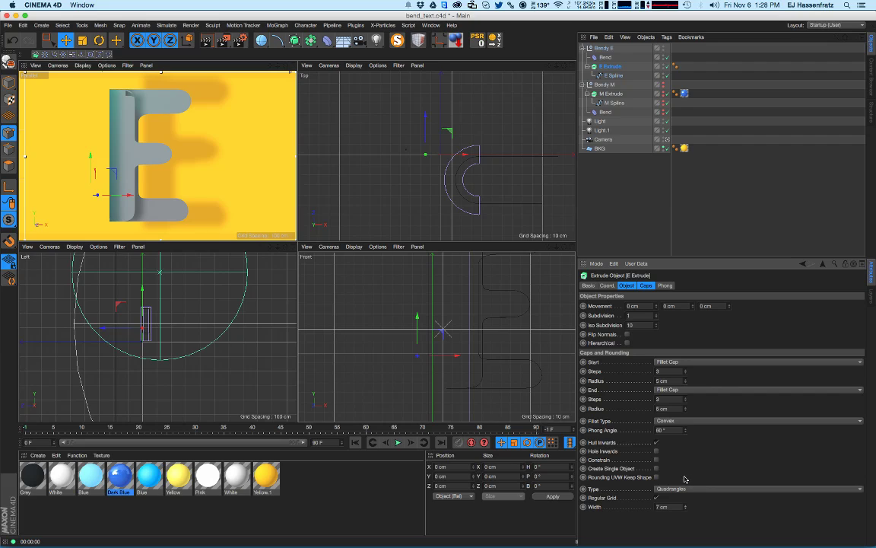
pyautogui.moveTo(686, 507); pyautogui.dragTo(687, 513)
pyautogui.press('super+r')
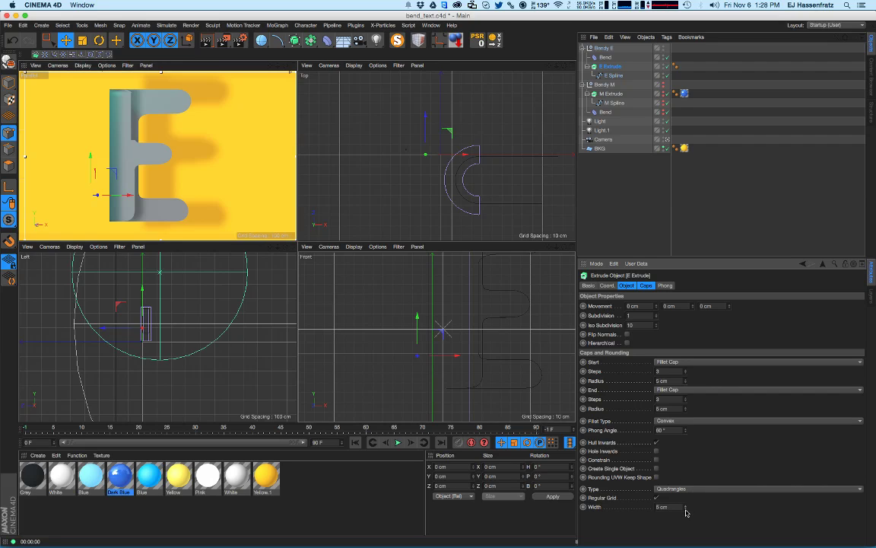
pyautogui.click(686, 509)
pyautogui.press('super+r')
pyautogui.click(686, 509)
pyautogui.press('super+r')
pyautogui.click(686, 509)
pyautogui.press('super+r')
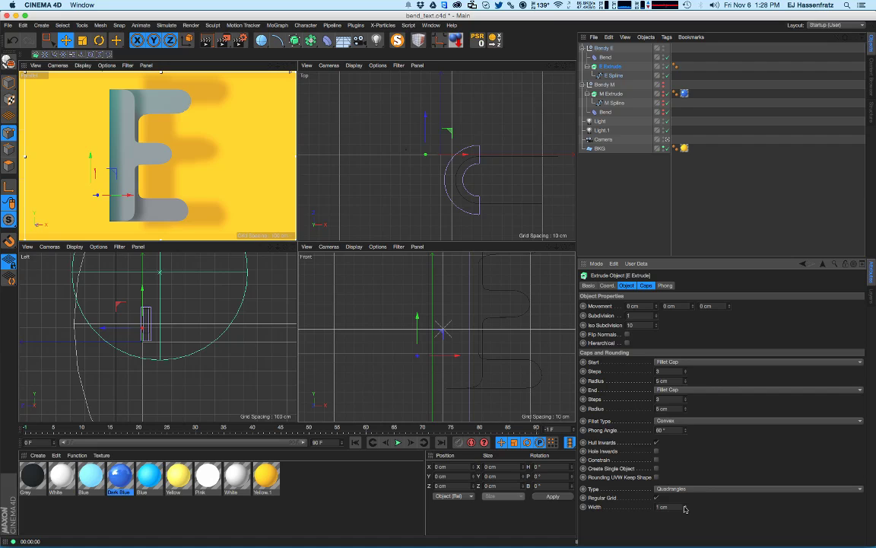
# - On the E Spline, move the spine-edge point just below the middle arm down to Y about 21.6 cm
pyautogui.keyDown('alt'); pyautogui.moveTo(436, 335); pyautogui.dragTo(388, 379, button='middle'); pyautogui.keyUp('alt')
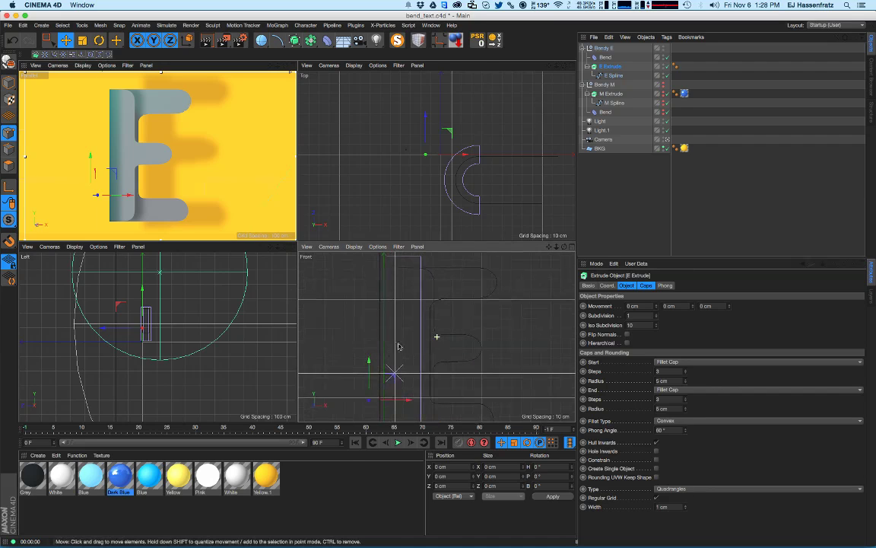
pyautogui.click(614, 76)
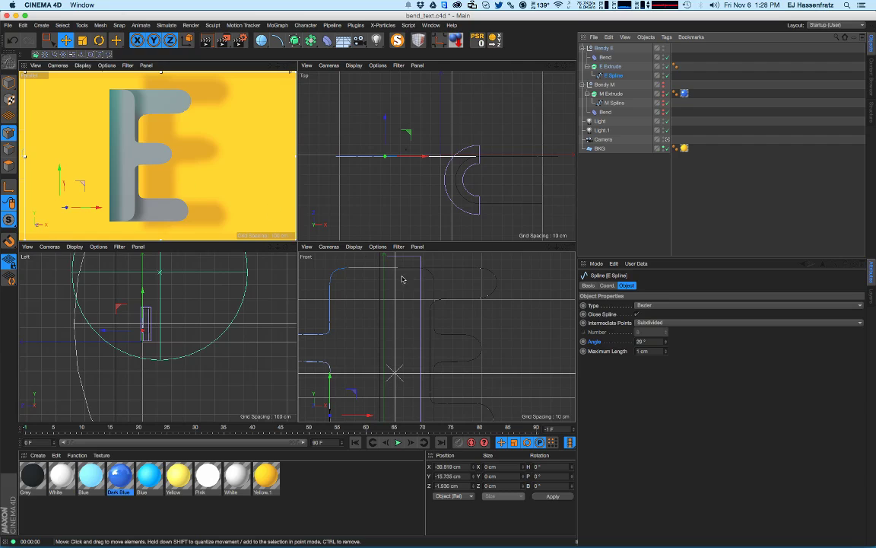
pyautogui.keyDown('alt'); pyautogui.moveTo(342, 283); pyautogui.dragTo(372, 278, button='middle'); pyautogui.keyUp('alt')
pyautogui.click(362, 279)
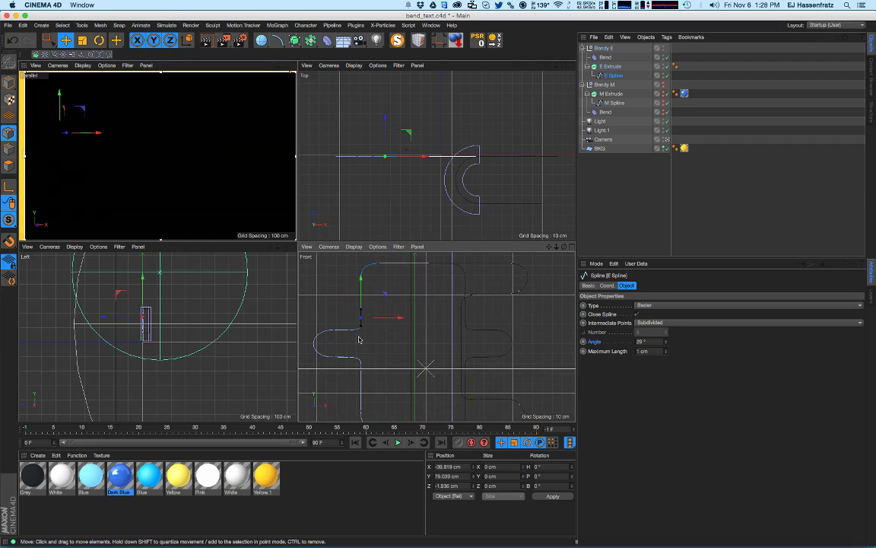
pyautogui.scroll(2, 360, 338)
pyautogui.scroll(1, 362, 391)
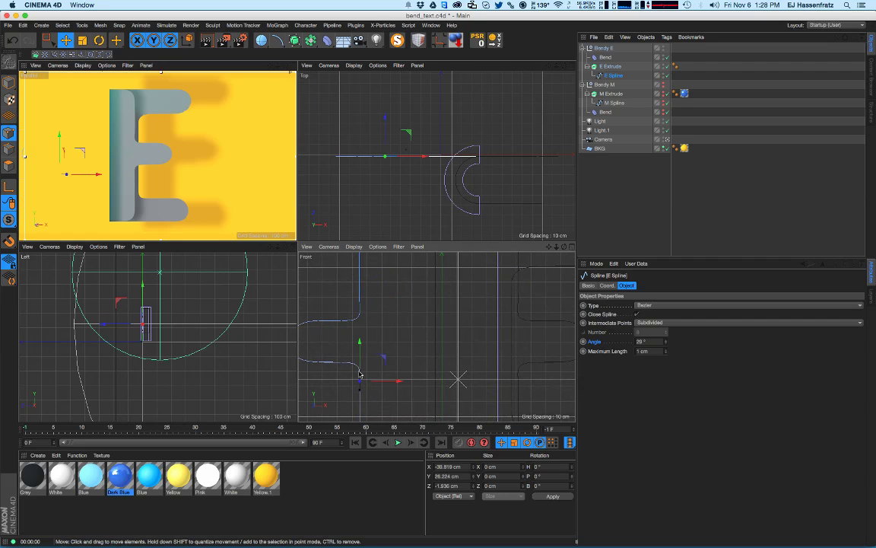
pyautogui.click(360, 378)
pyautogui.moveTo(360, 362); pyautogui.dragTo(361, 379)
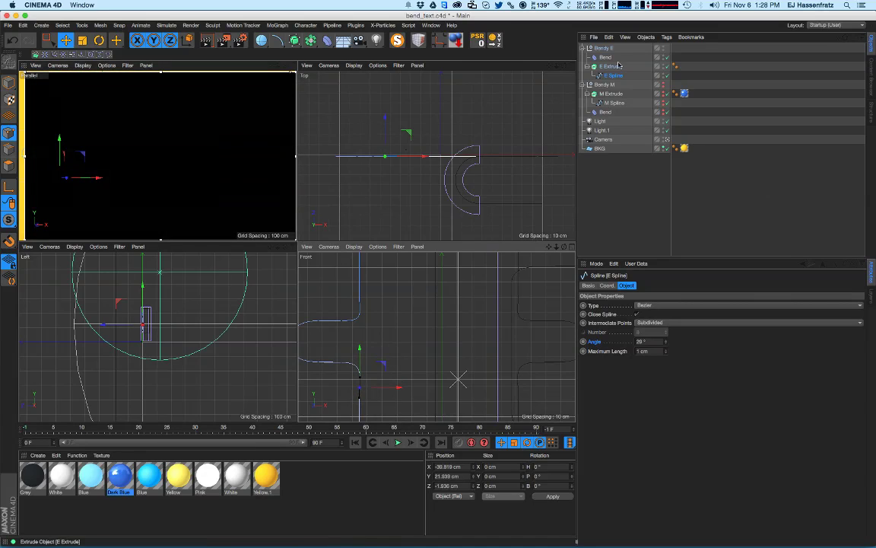
# - Switch to object editing and move the E's Bend deformer along X to about 35.1 cm
pyautogui.click(605, 58)
pyautogui.click(9, 81)
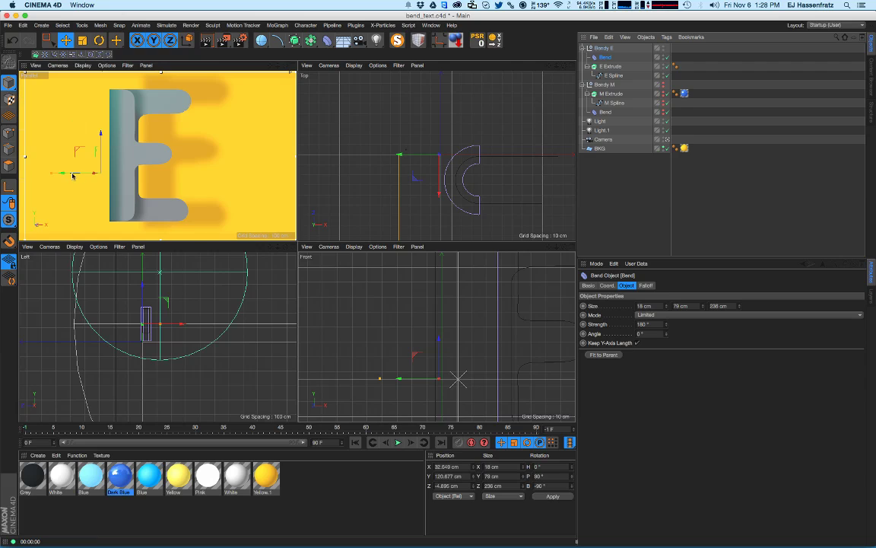
pyautogui.moveTo(67, 174); pyautogui.dragTo(75, 174)
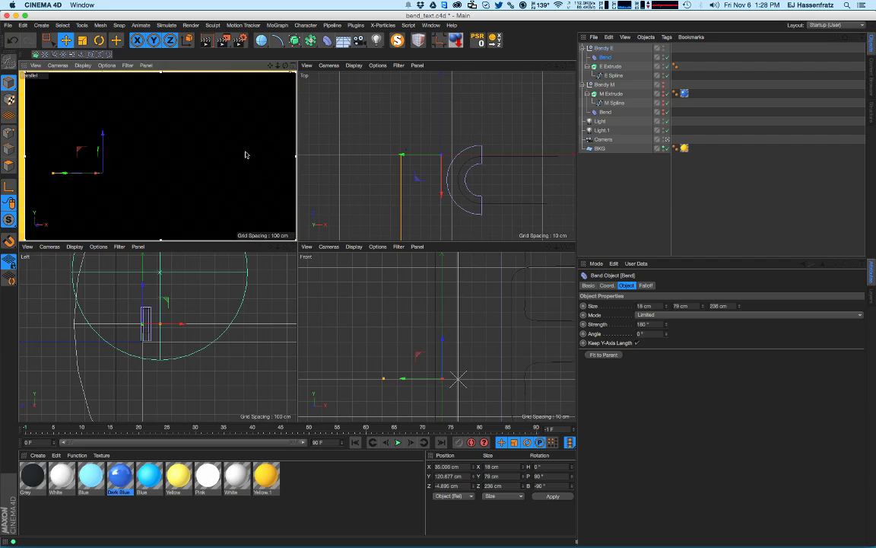
pyautogui.keyDown('alt'); pyautogui.moveTo(136, 129); pyautogui.dragTo(93, 156); pyautogui.keyUp('alt')
pyautogui.keyDown('alt'); pyautogui.moveTo(161, 100); pyautogui.dragTo(198, 90, button='right'); pyautogui.keyUp('alt')
pyautogui.keyDown('alt'); pyautogui.moveTo(198, 90); pyautogui.dragTo(213, 113); pyautogui.keyUp('alt')
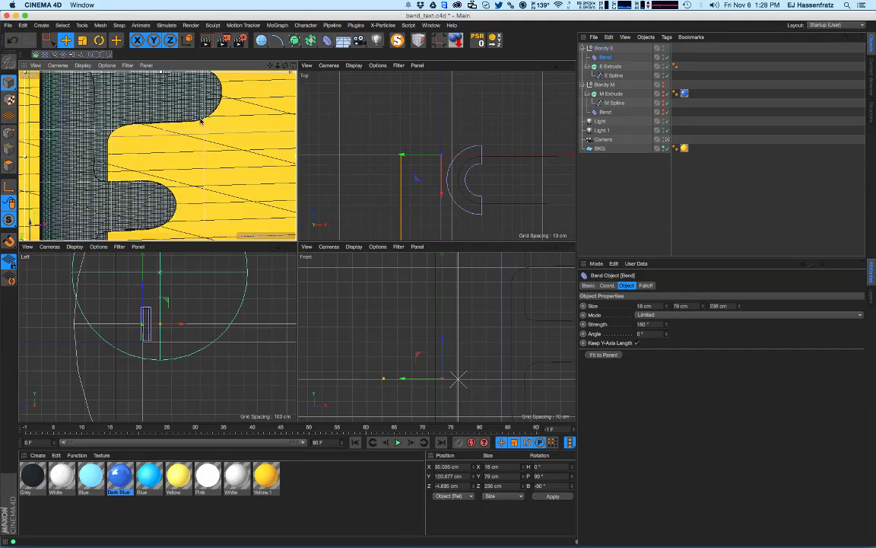
pyautogui.keyDown('alt'); pyautogui.moveTo(214, 114); pyautogui.dragTo(120, 144, button='right'); pyautogui.keyUp('alt')
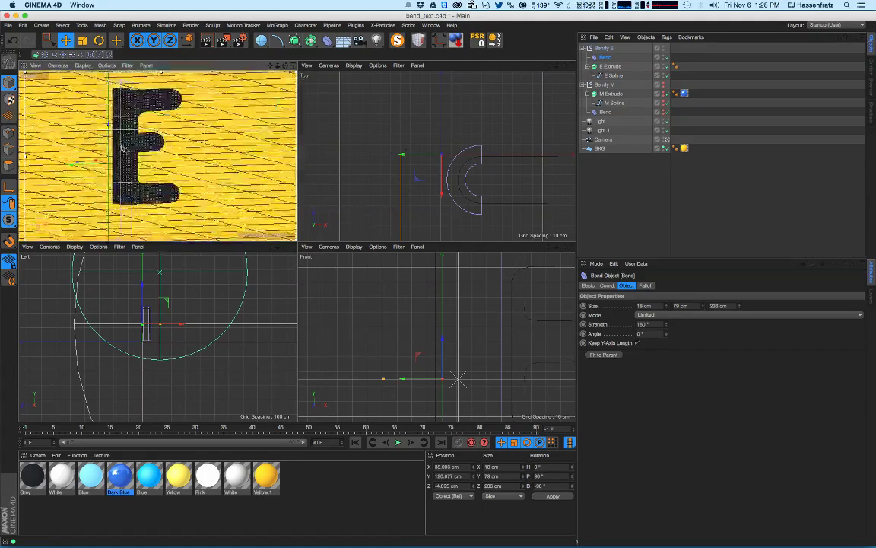
# - Try different extrusion depths on the E Extrude, compare with the M Extrude, and set its Z movement to 4 cm
pyautogui.click(120, 144)
pyautogui.click(729, 304)
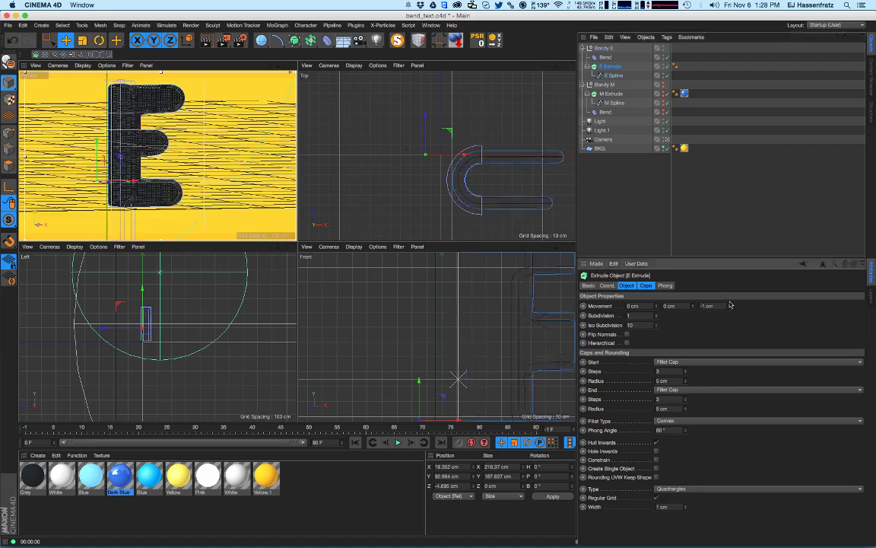
pyautogui.click(730, 304)
pyautogui.click(730, 304)
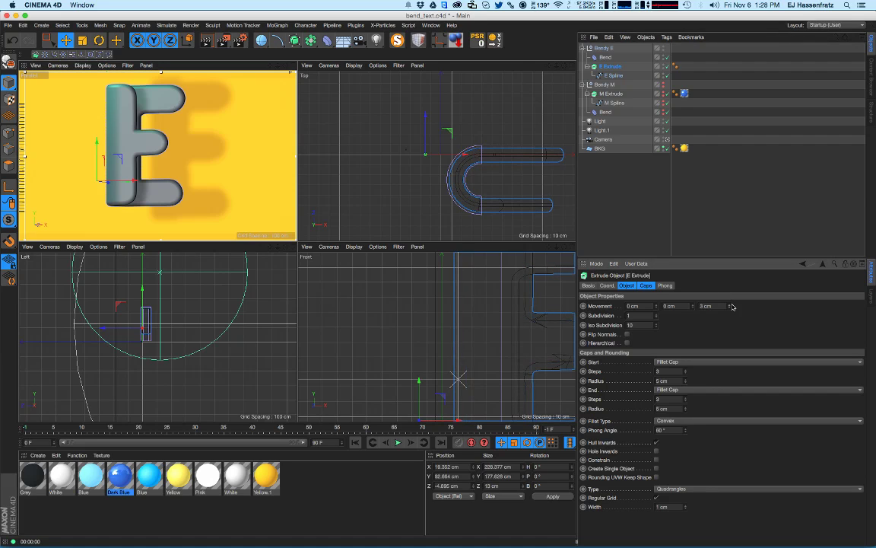
pyautogui.keyDown('alt'); pyautogui.moveTo(183, 189); pyautogui.dragTo(196, 189); pyautogui.keyUp('alt')
pyautogui.click(730, 305)
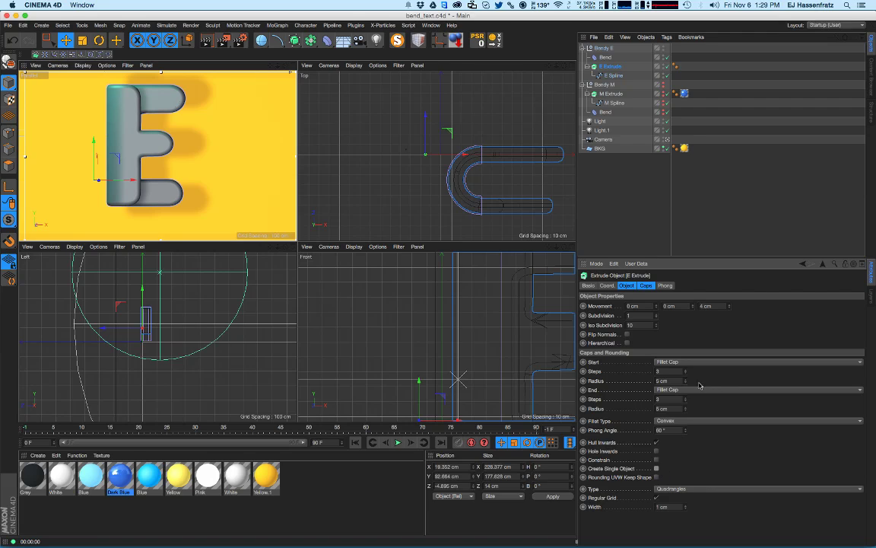
pyautogui.click(610, 94)
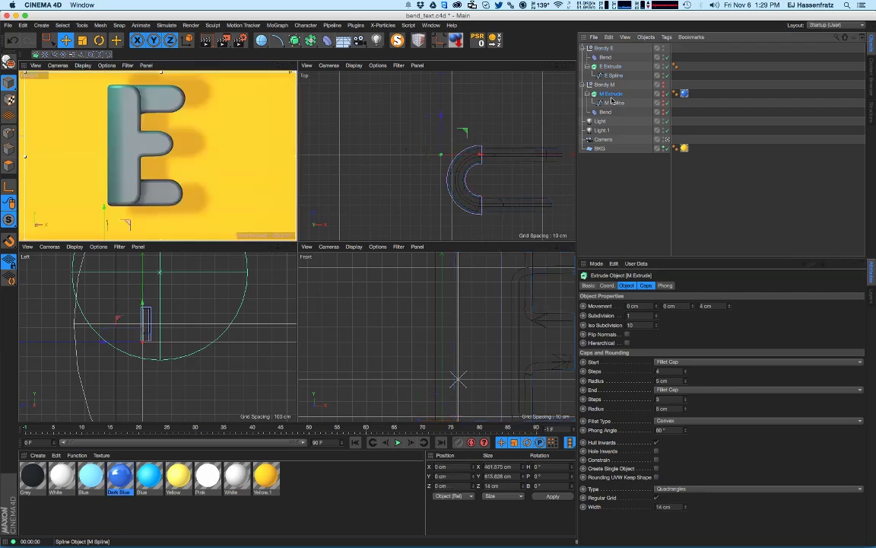
pyautogui.click(610, 67)
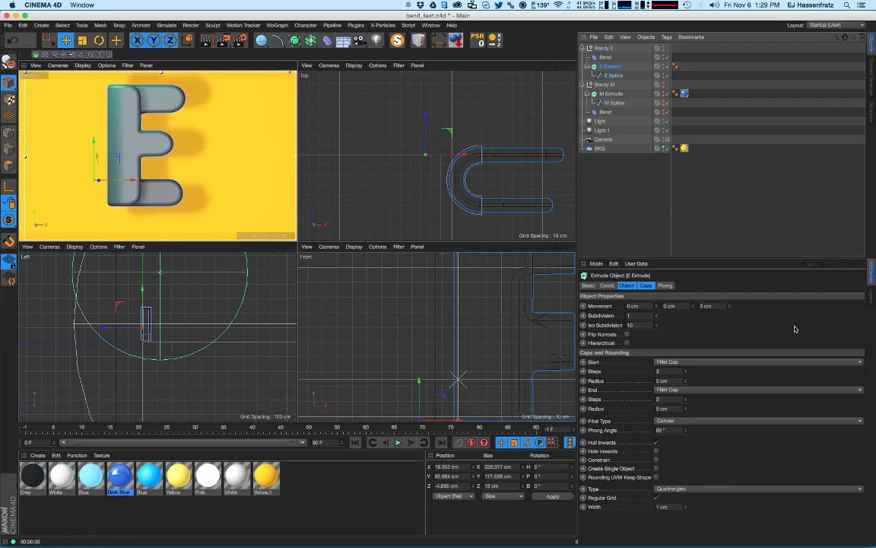
pyautogui.moveTo(726, 307); pyautogui.dragTo(726, 299)
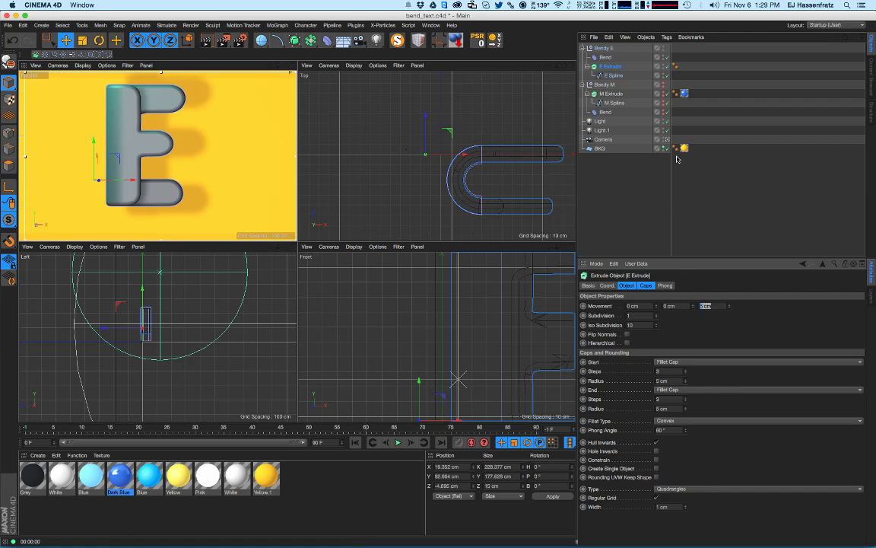
pyautogui.click(609, 95)
pyautogui.click(608, 66)
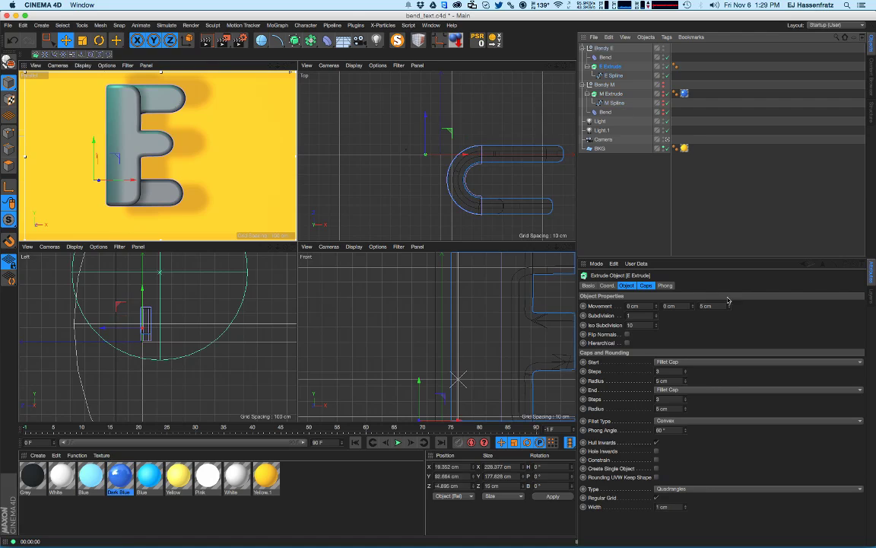
pyautogui.doubleClick(705, 306)
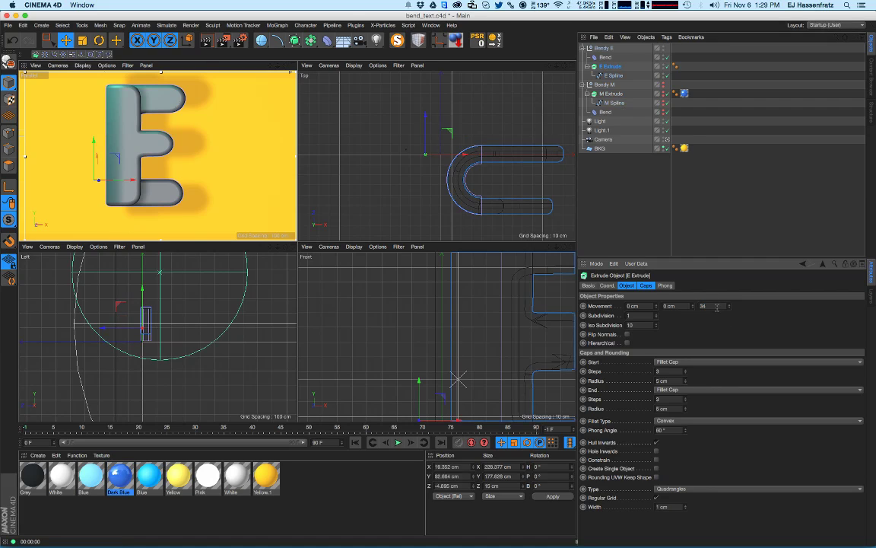
pyautogui.press('Return')
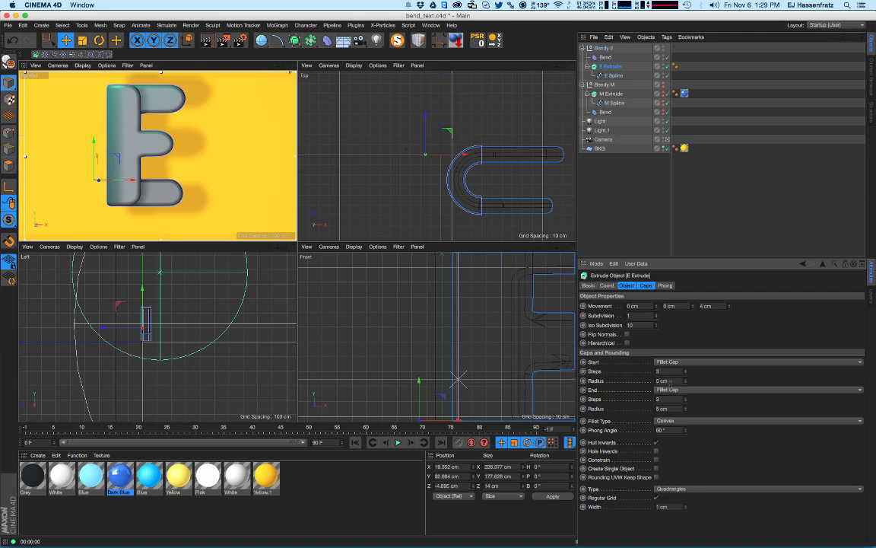
# - Compare the E and M Extrude cap settings and set the E Extrude's start and end fillet steps to 4
pyautogui.click(604, 93)
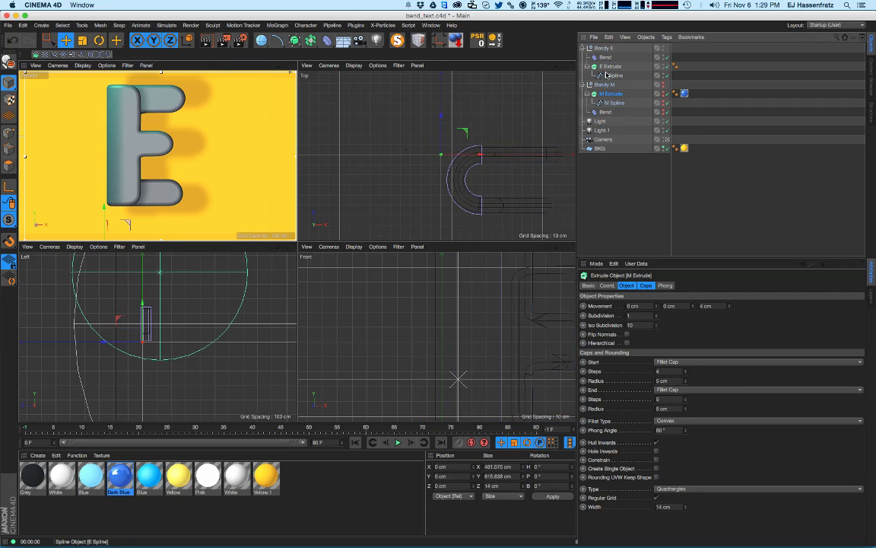
pyautogui.click(609, 67)
pyautogui.click(611, 95)
pyautogui.click(611, 66)
pyautogui.click(659, 371)
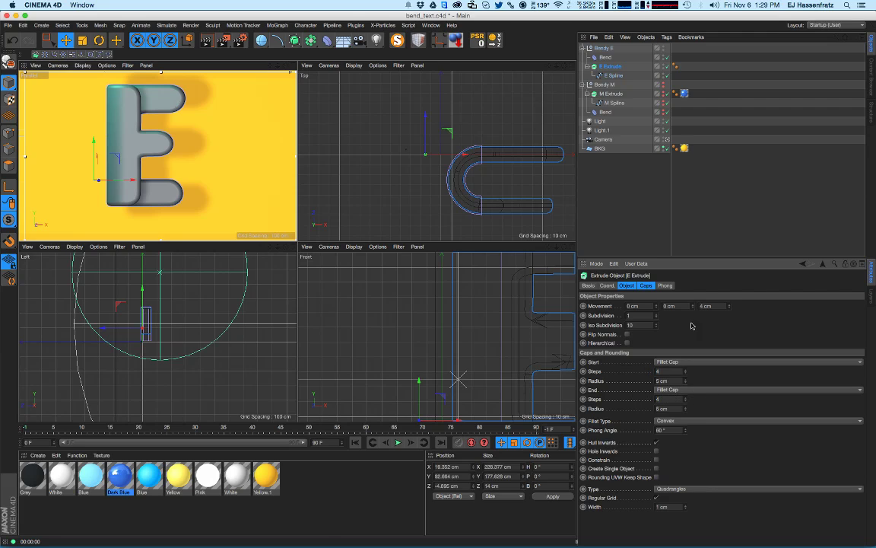
# - Copy the Dark Blue texture tag from the M Extrude to the E Extrude and render the view
pyautogui.click(606, 84)
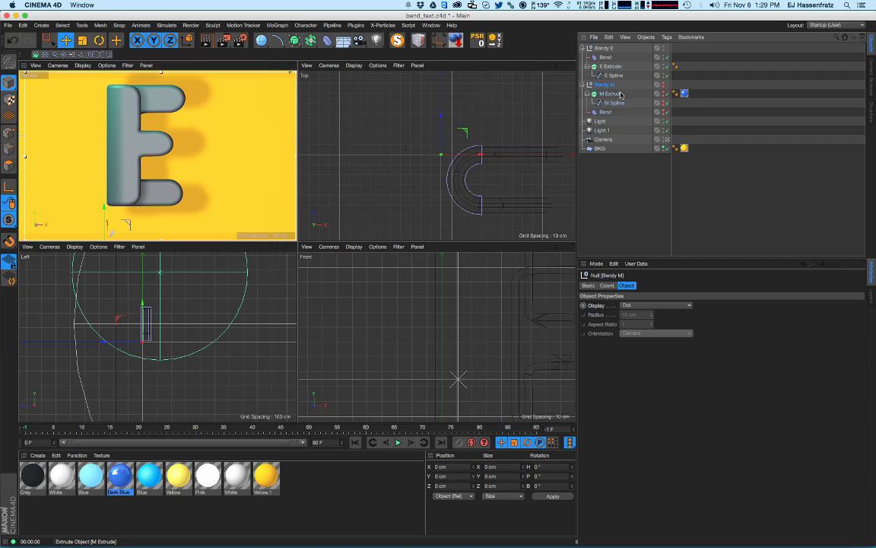
pyautogui.moveTo(687, 94); pyautogui.dragTo(685, 93)
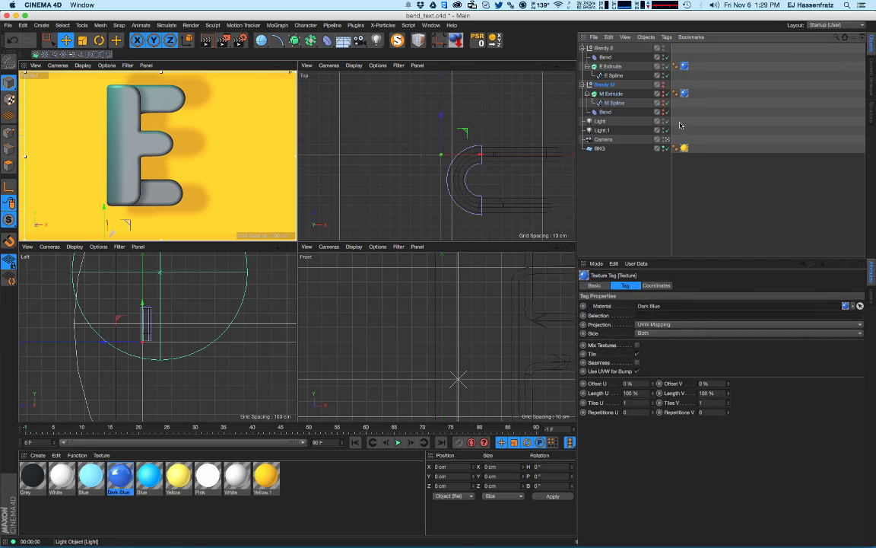
pyautogui.press('super+r')
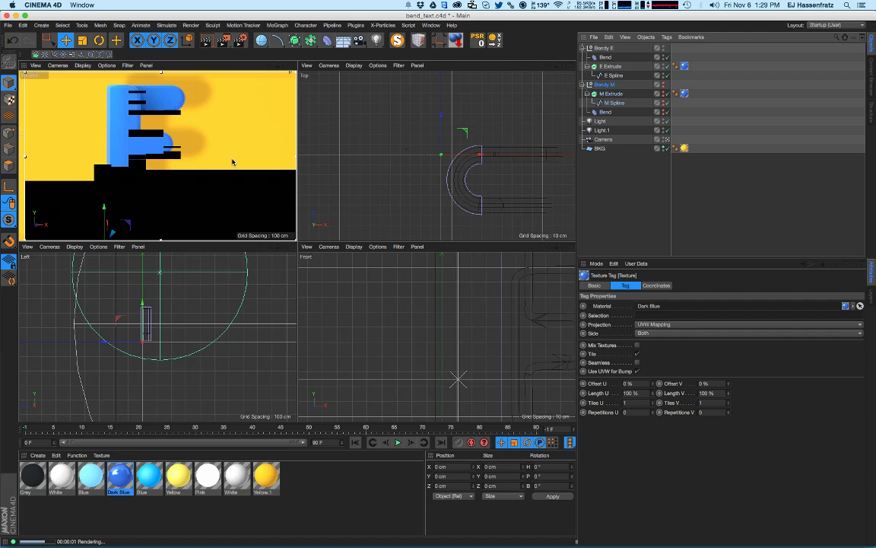
# - Render the E again, show the hidden Bendy M group, and compare both letters' size in the Front view
pyautogui.moveTo(135, 131)
pyautogui.keyDown('alt'); pyautogui.mouseDown()
pyautogui.moveTo(71, 165)
pyautogui.moveTo(132, 127)
pyautogui.moveTo(119, 134)
pyautogui.mouseUp(); pyautogui.keyUp('alt')
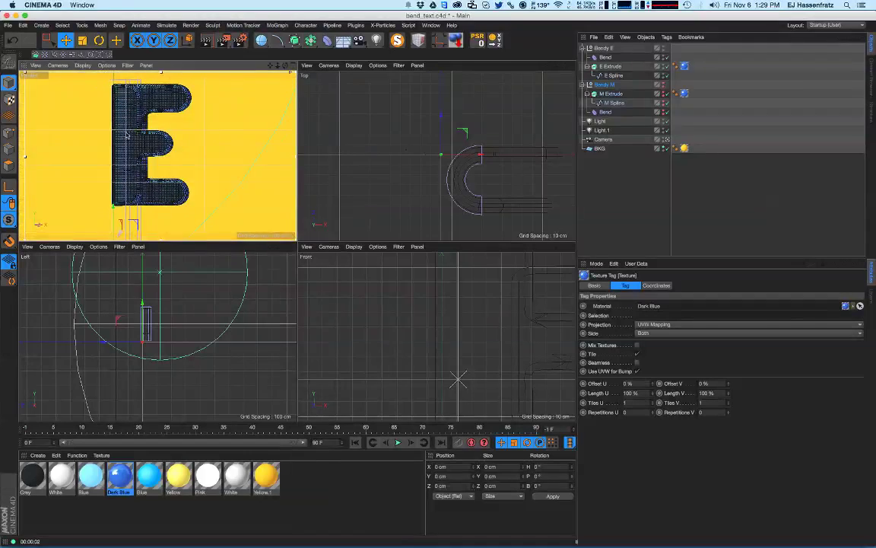
pyautogui.press('super+r')
pyautogui.keyDown('alt'); pyautogui.moveTo(475, 310); pyautogui.dragTo(430, 309, button='right'); pyautogui.keyUp('alt')
pyautogui.keyDown('alt'); pyautogui.moveTo(430, 308); pyautogui.dragTo(407, 308, button='middle'); pyautogui.keyUp('alt')
pyautogui.keyDown('alt'); pyautogui.click(664, 85); pyautogui.keyUp('alt')
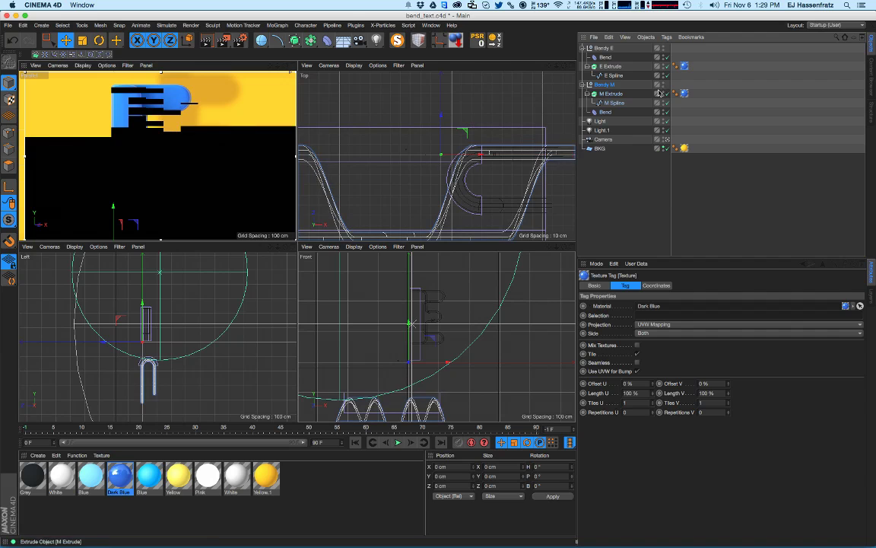
pyautogui.keyDown('alt'); pyautogui.moveTo(423, 354); pyautogui.dragTo(374, 379, button='right'); pyautogui.keyUp('alt')
pyautogui.keyDown('alt'); pyautogui.moveTo(374, 379); pyautogui.dragTo(393, 357, button='middle'); pyautogui.keyUp('alt')
pyautogui.keyDown('alt'); pyautogui.moveTo(393, 358); pyautogui.dragTo(457, 346, button='right'); pyautogui.keyUp('alt')
pyautogui.keyDown('alt'); pyautogui.moveTo(457, 347); pyautogui.dragTo(459, 350, button='middle'); pyautogui.keyUp('alt')
# - Scale the E Spline up uniformly to about 498 cm wide and 380 cm high
pyautogui.click(607, 75)
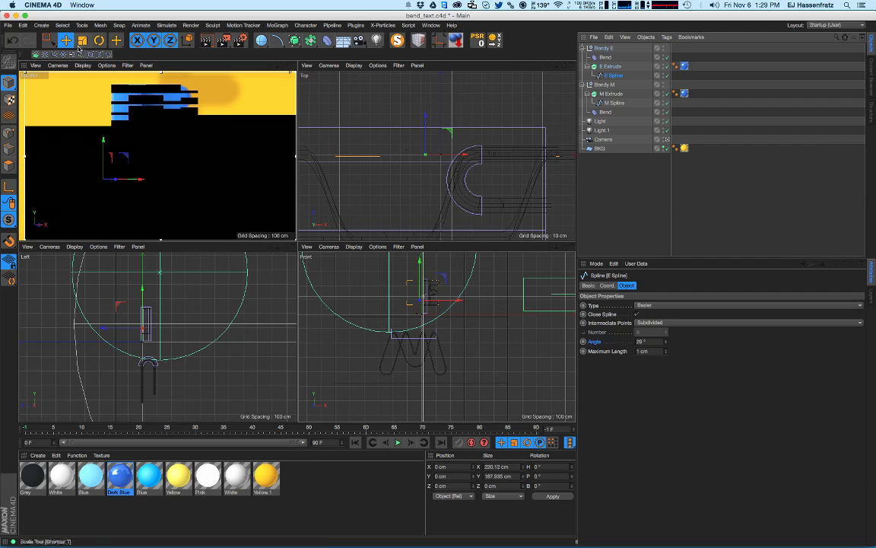
pyautogui.click(47, 40)
pyautogui.press('t')
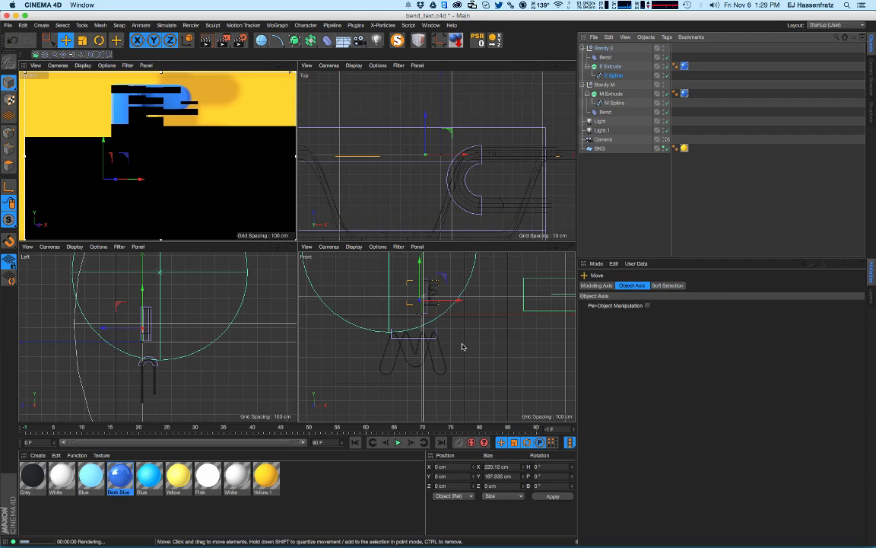
pyautogui.moveTo(528, 282); pyautogui.dragTo(683, 197)
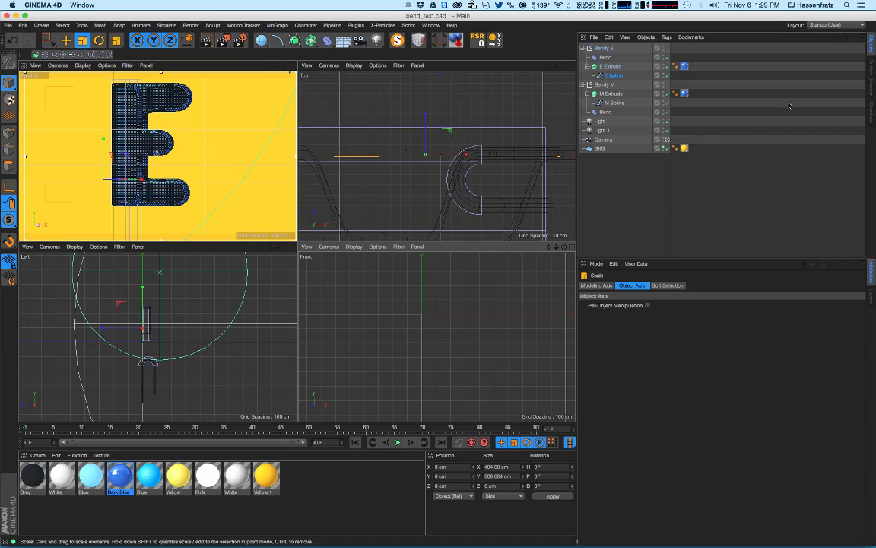
pyautogui.press('e')
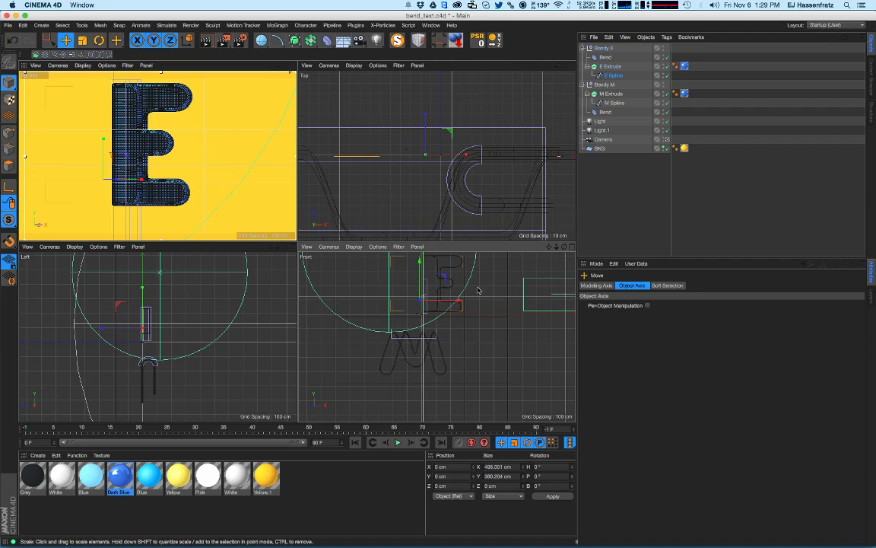
# - Move the enlarged E Spline to about X -107.8 cm and Y -304.3 cm in the Front view
pyautogui.click(480, 293)
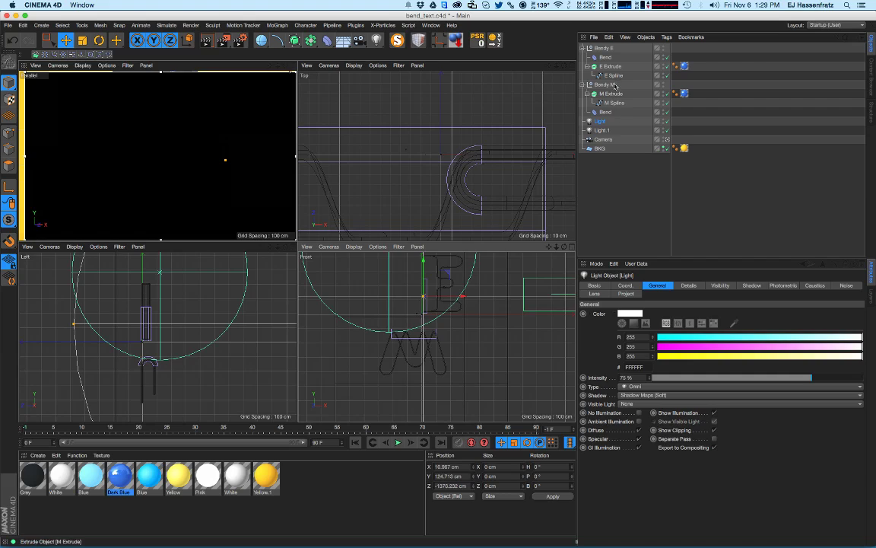
pyautogui.click(427, 293)
pyautogui.moveTo(430, 255); pyautogui.dragTo(441, 328)
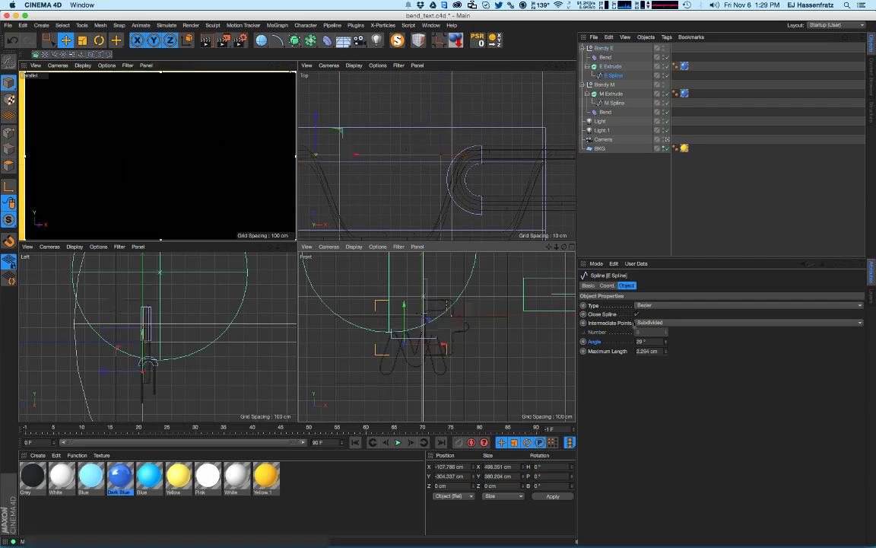
# - Set the E Spline's maximum length to 5 cm and the E Extrude's regular cap grid width to 36 cm
pyautogui.doubleClick(642, 342)
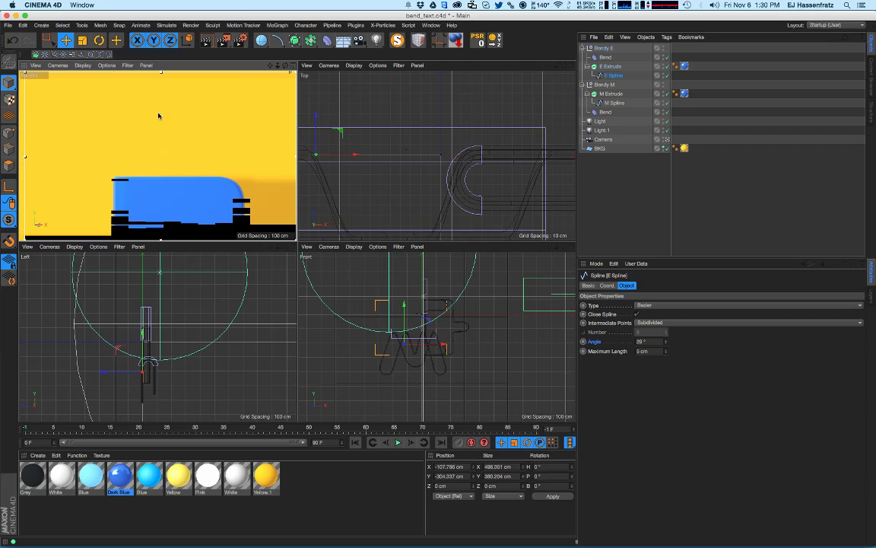
pyautogui.hotkey('alt', 'r')
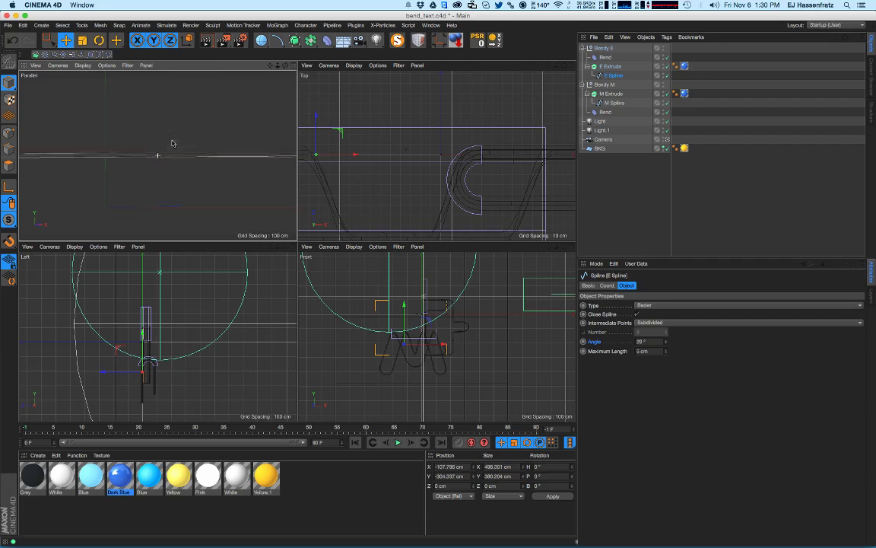
pyautogui.click(610, 67)
pyautogui.moveTo(685, 507); pyautogui.dragTo(683, 270)
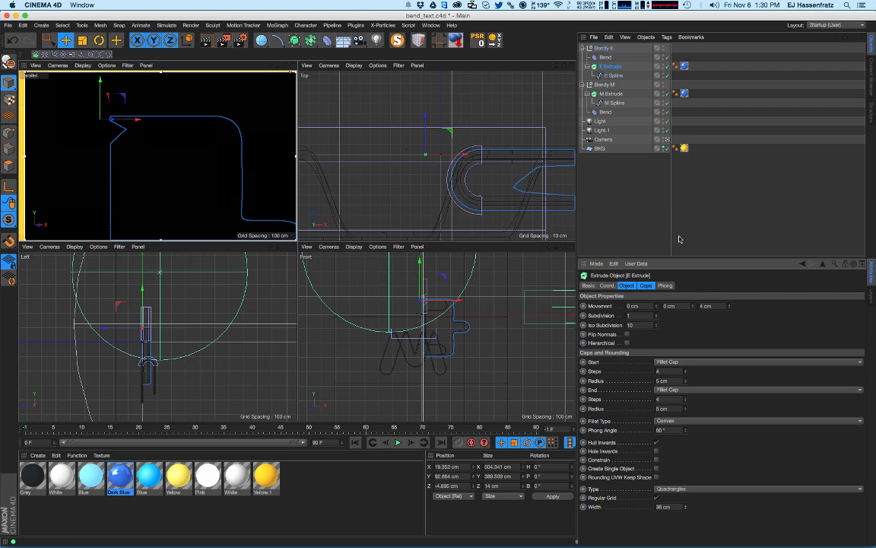
# - Move the whole Bendy E group left and down in the Front view so it overlaps the M
pyautogui.click(612, 76)
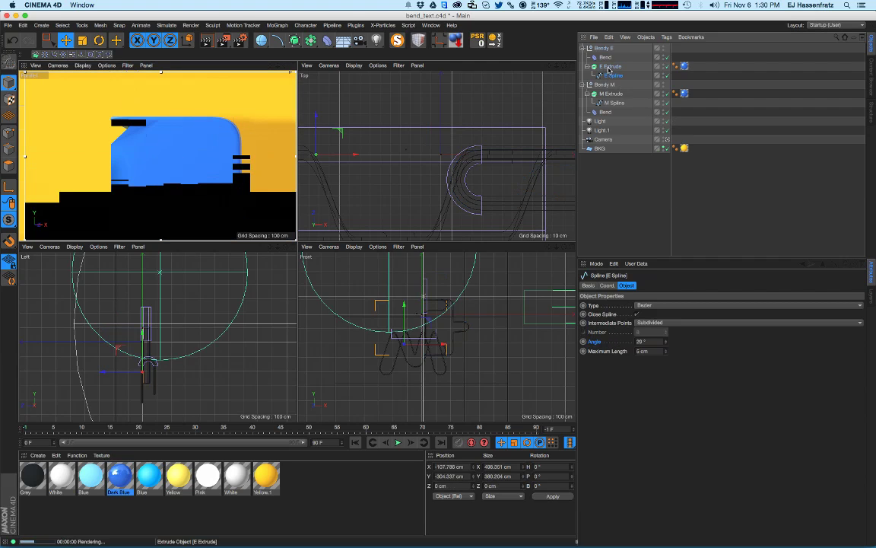
pyautogui.moveTo(439, 323); pyautogui.dragTo(416, 334)
pyautogui.press('super+z')
pyautogui.click(603, 48)
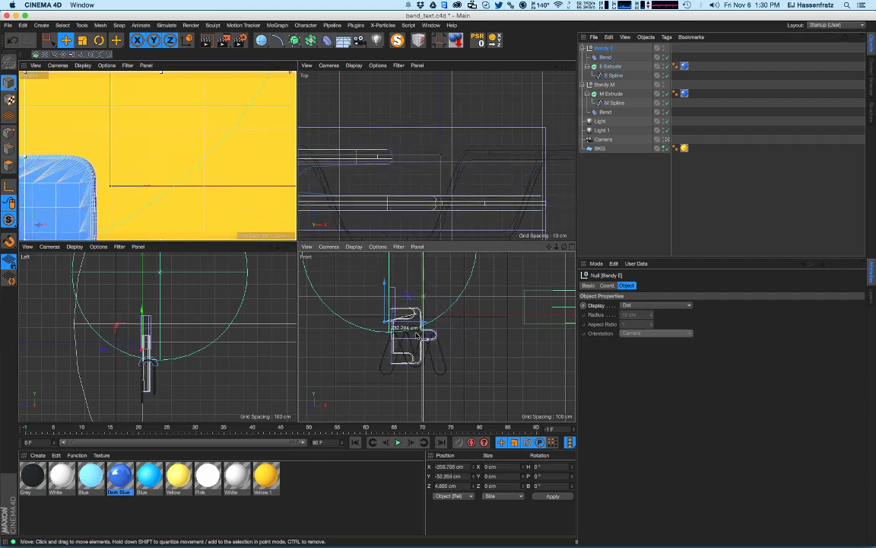
# - Hide the Bendy M group and slide the E's Bend deformer along X to about -56.9 cm
pyautogui.click(603, 58)
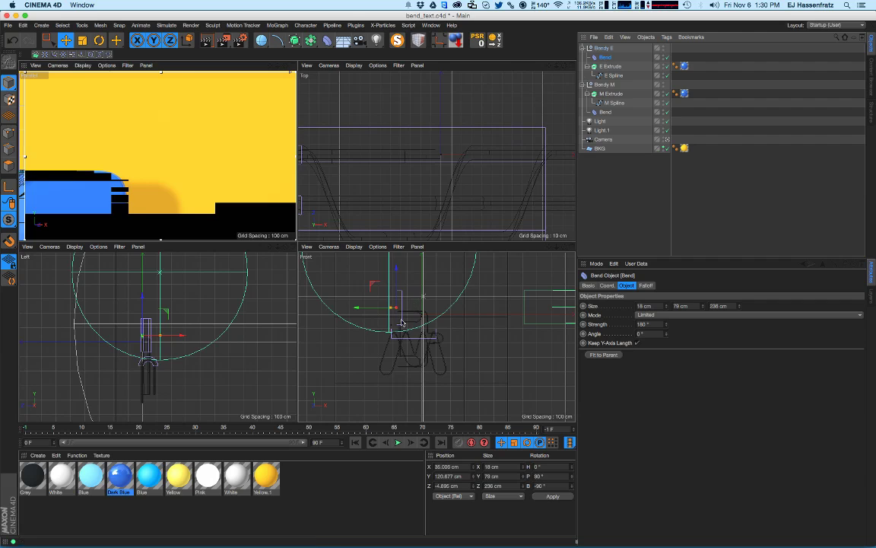
pyautogui.moveTo(362, 307); pyautogui.dragTo(362, 310)
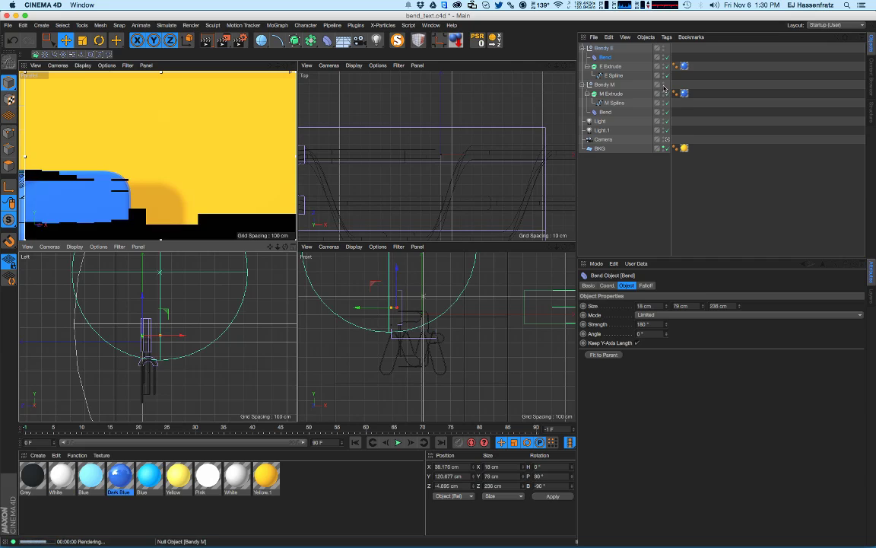
pyautogui.keyDown('ctrl'); pyautogui.keyDown('alt'); pyautogui.click(663, 86); pyautogui.keyUp('alt'); pyautogui.keyUp('ctrl')
pyautogui.keyDown('alt'); pyautogui.moveTo(156, 199); pyautogui.dragTo(185, 171, button='middle'); pyautogui.keyUp('alt')
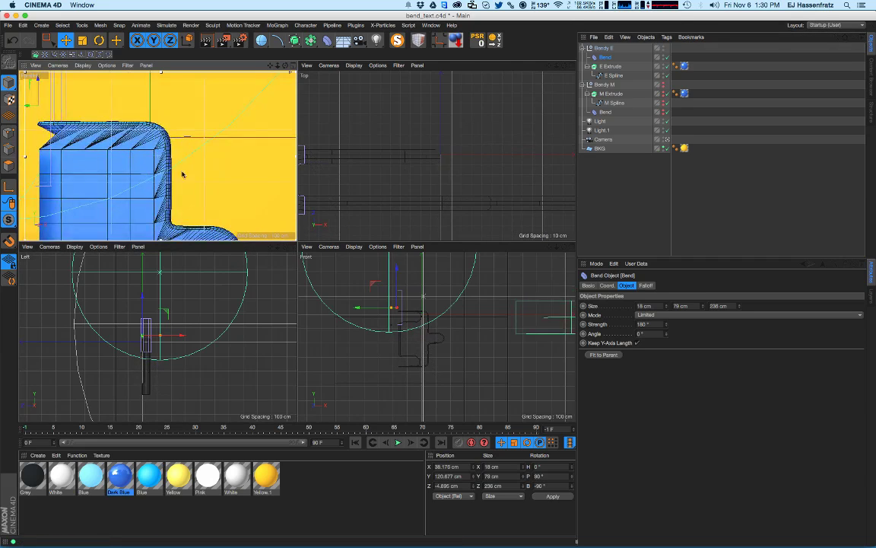
pyautogui.keyDown('alt'); pyautogui.moveTo(186, 171); pyautogui.dragTo(259, 200, button='right'); pyautogui.keyUp('alt')
pyautogui.keyDown('alt'); pyautogui.moveTo(262, 202); pyautogui.dragTo(243, 175, button='middle'); pyautogui.keyUp('alt')
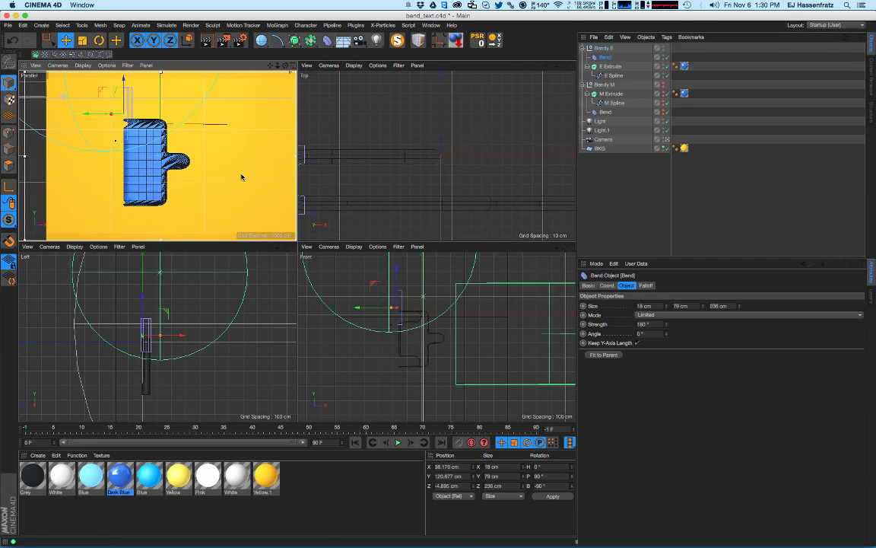
pyautogui.moveTo(369, 310)
pyautogui.mouseDown()
pyautogui.moveTo(342, 311)
pyautogui.moveTo(364, 309)
pyautogui.mouseUp()
pyautogui.keyDown('alt'); pyautogui.moveTo(95, 127); pyautogui.dragTo(111, 119, button='middle'); pyautogui.keyUp('alt')
# - Move the Bendy E group along X to about -45 cm and render the view
pyautogui.click(605, 48)
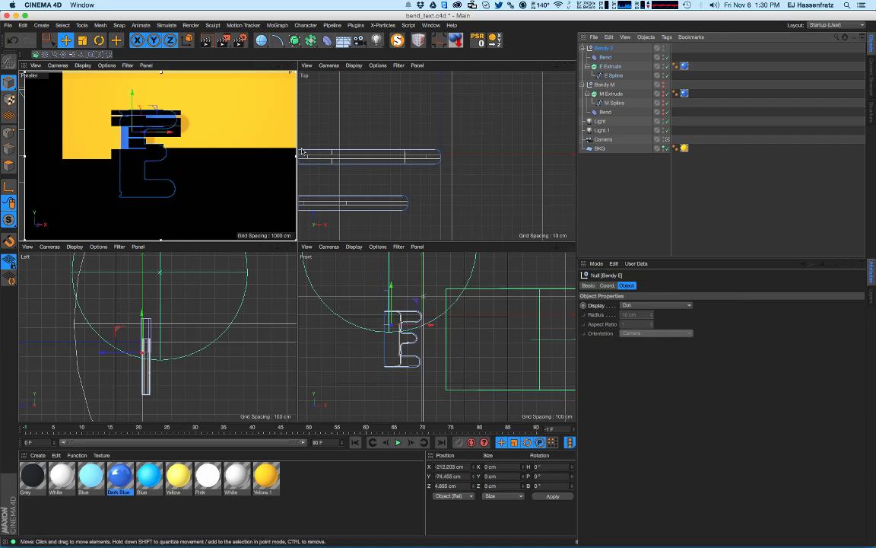
pyautogui.moveTo(171, 132); pyautogui.dragTo(208, 136)
pyautogui.keyDown('alt'); pyautogui.moveTo(198, 162); pyautogui.dragTo(145, 167, button='middle'); pyautogui.keyUp('alt')
pyautogui.hotkey('ctrl', 'r')
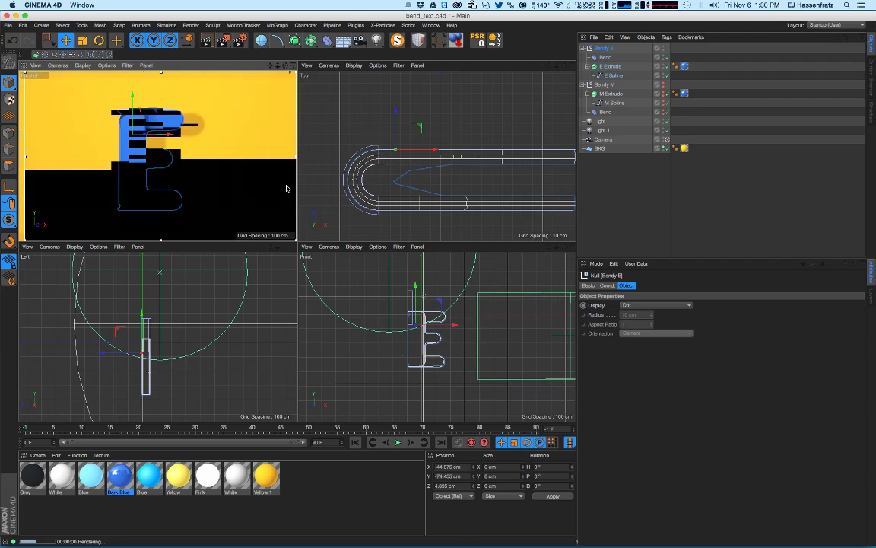
# - Try an 18° angle and 28 cm maximum length on the E Spline with a 13 cm E Extrude cap grid width
pyautogui.click(614, 75)
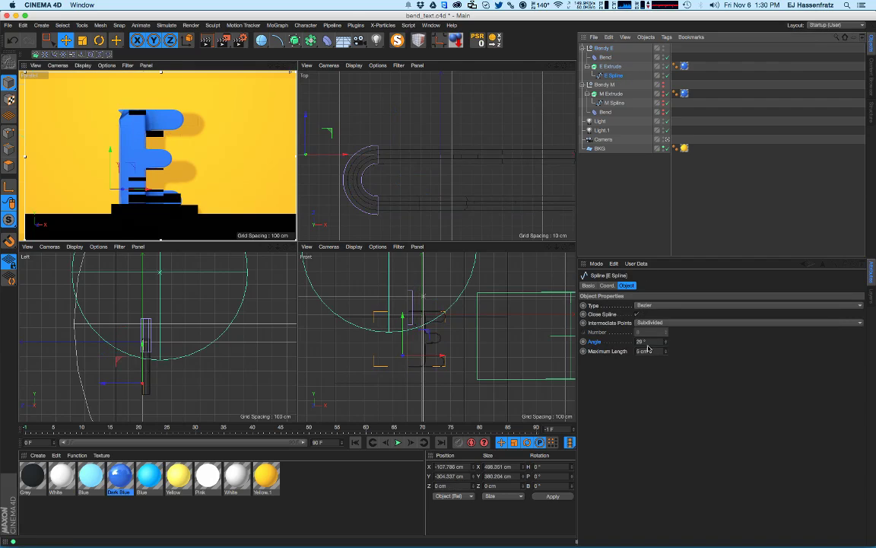
pyautogui.moveTo(667, 343); pyautogui.dragTo(668, 348)
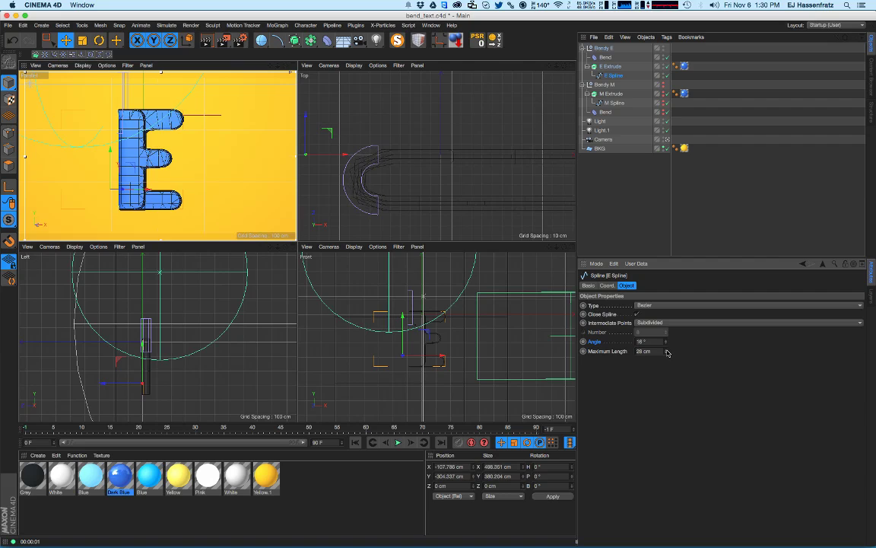
pyautogui.click(612, 93)
pyautogui.click(612, 66)
pyautogui.moveTo(685, 507)
pyautogui.mouseDown()
pyautogui.moveTo(690, 518)
pyautogui.moveTo(680, 510)
pyautogui.mouseUp()
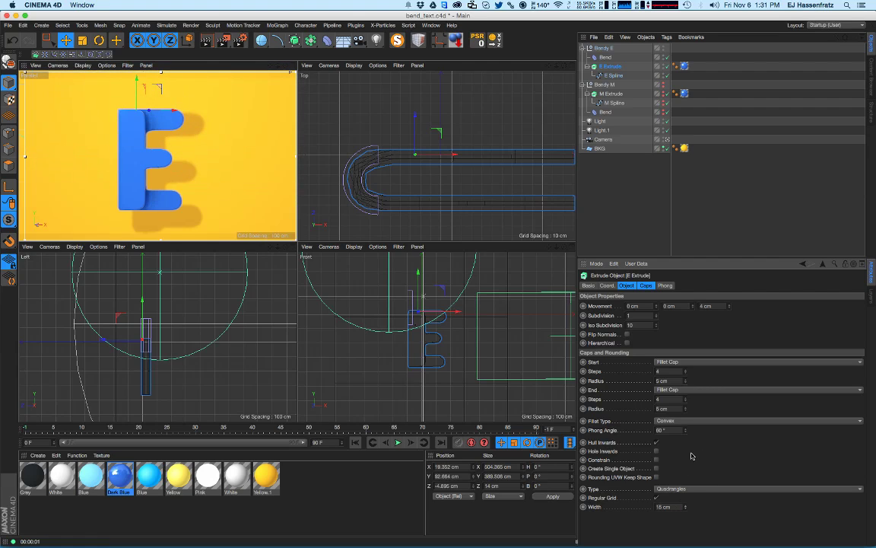
pyautogui.moveTo(679, 506); pyautogui.dragTo(684, 512)
pyautogui.click(684, 509)
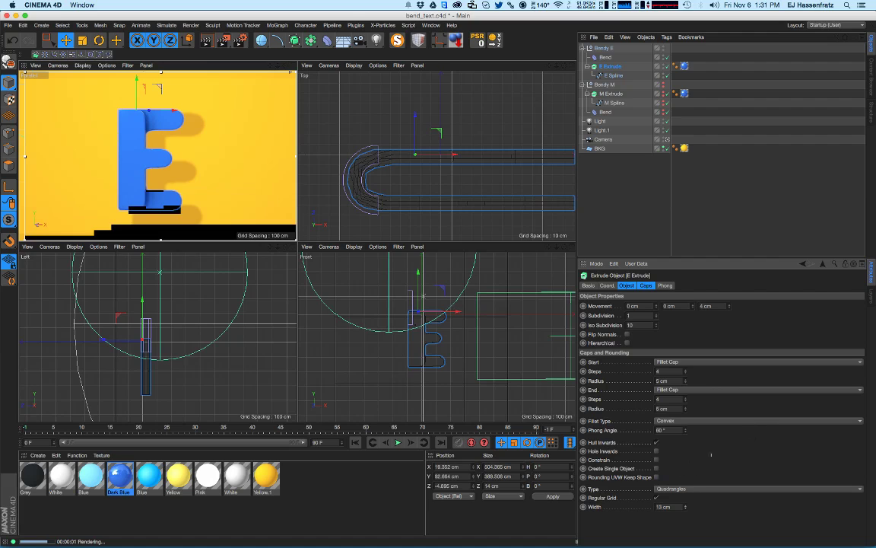
# - Check the E Spline settings and reduce the E Extrude's regular cap grid width to 9 cm
pyautogui.click(663, 214)
pyautogui.click(622, 76)
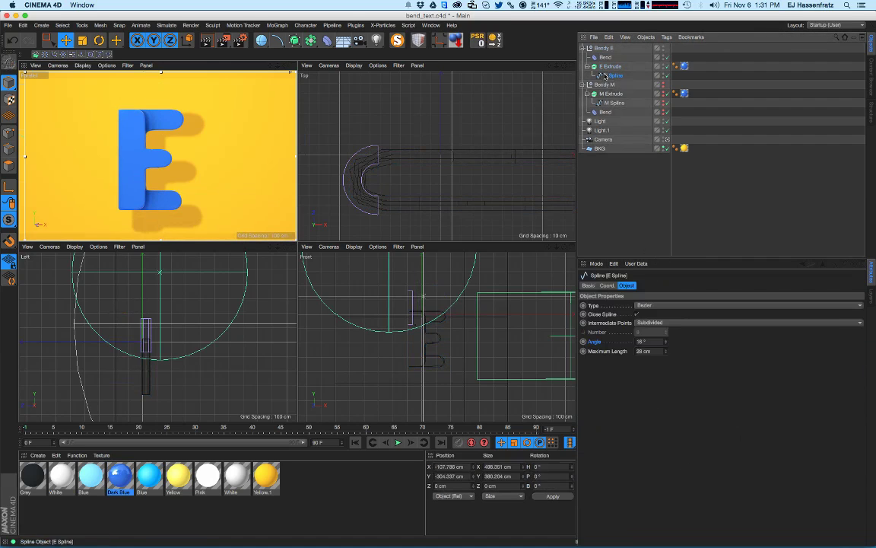
pyautogui.click(610, 67)
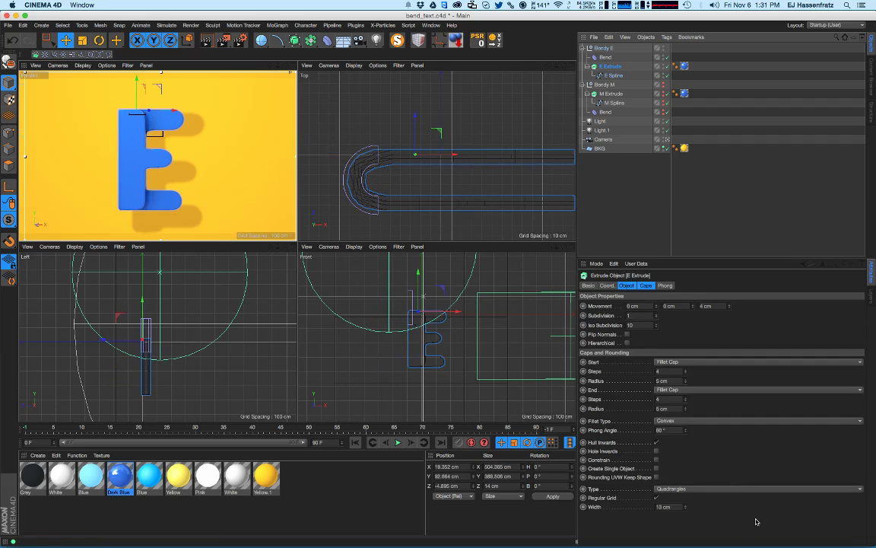
pyautogui.moveTo(684, 511)
pyautogui.mouseDown()
pyautogui.moveTo(688, 505)
pyautogui.moveTo(689, 514)
pyautogui.mouseUp()
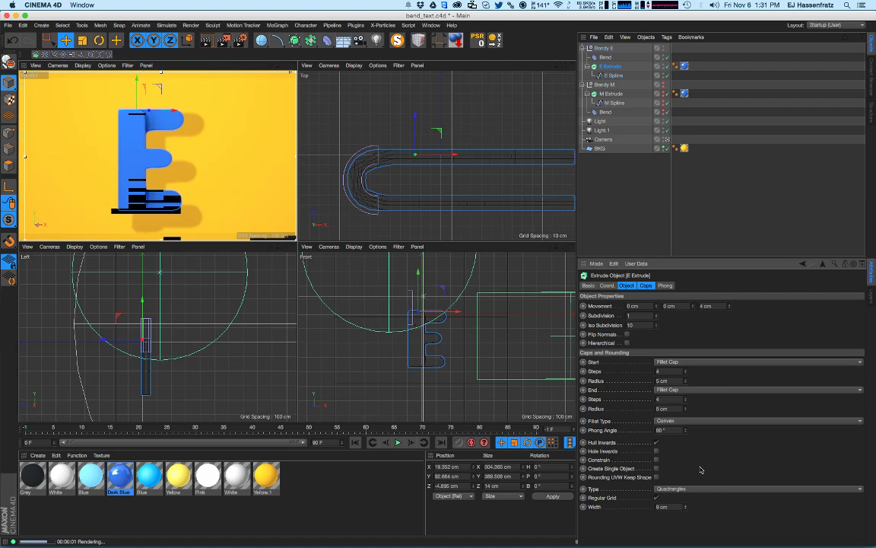
# - Inspect the fold up close in a render and set the E Spline's angle to 29° and maximum length to 5 cm
pyautogui.click(605, 58)
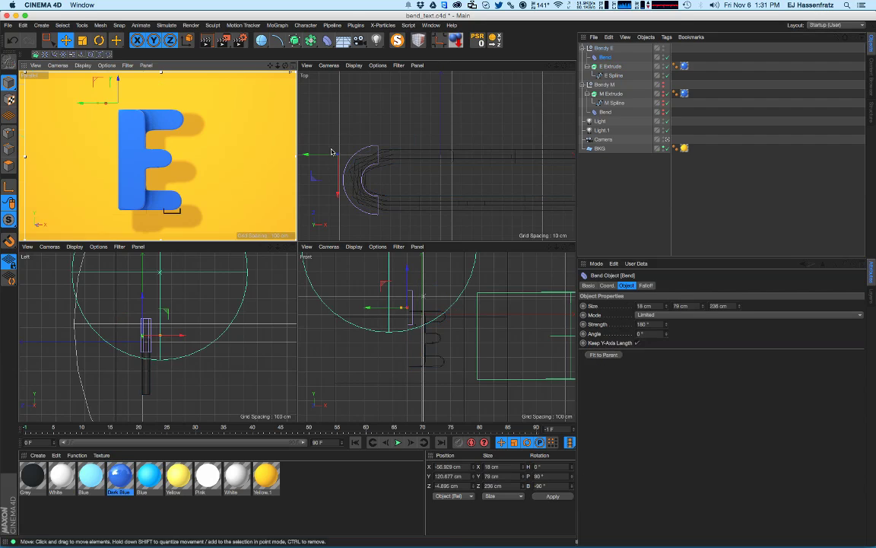
pyautogui.keyDown('alt'); pyautogui.moveTo(117, 131); pyautogui.dragTo(106, 208); pyautogui.keyUp('alt')
pyautogui.keyDown('alt'); pyautogui.moveTo(119, 114); pyautogui.dragTo(196, 92, button='right'); pyautogui.keyUp('alt')
pyautogui.hotkey('ctrl', 'r')
pyautogui.click(613, 76)
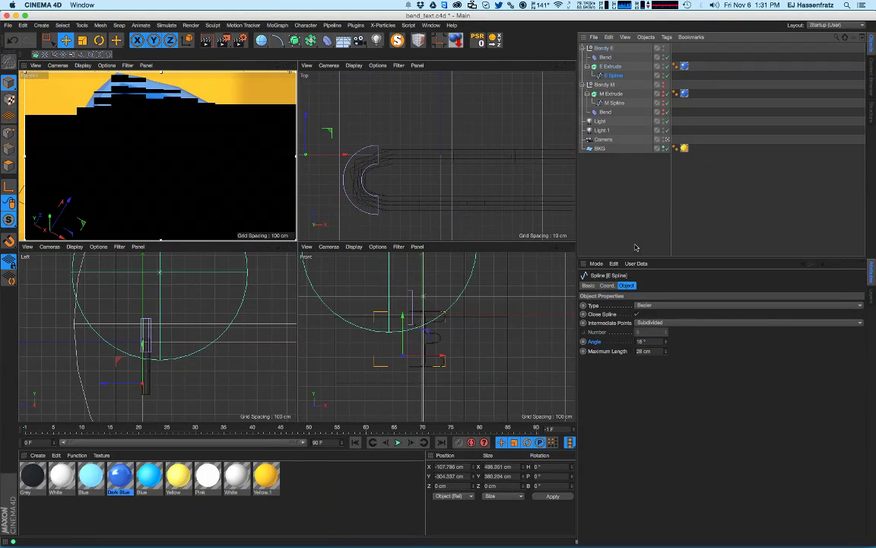
pyautogui.moveTo(665, 354)
pyautogui.mouseDown()
pyautogui.moveTo(667, 366)
pyautogui.moveTo(667, 343)
pyautogui.mouseUp()
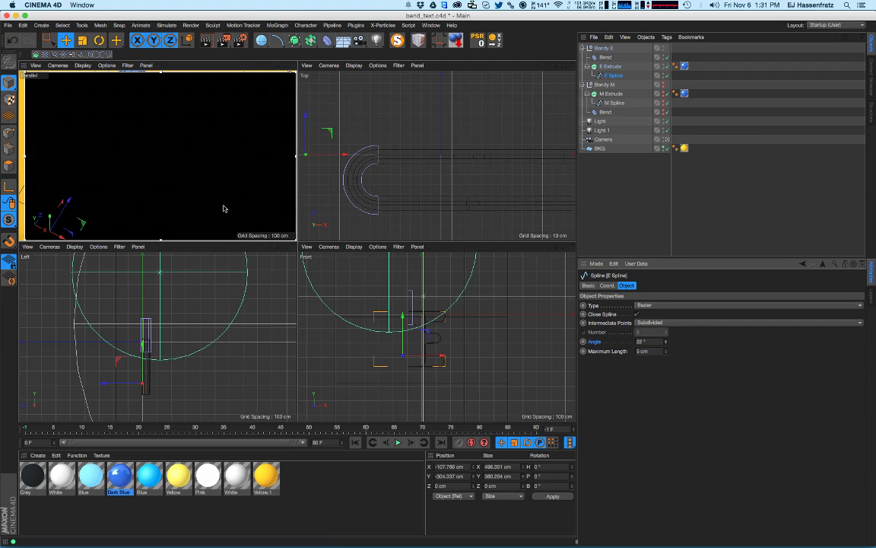
pyautogui.keyDown('alt'); pyautogui.moveTo(219, 207); pyautogui.dragTo(199, 172, button='middle'); pyautogui.keyUp('alt')
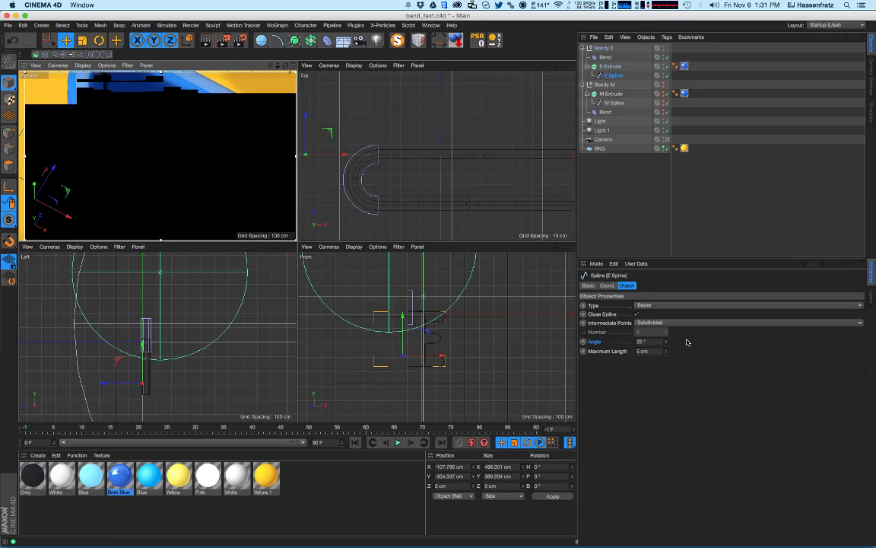
pyautogui.moveTo(664, 346); pyautogui.dragTo(671, 348)
pyautogui.moveTo(694, 294); pyautogui.dragTo(674, 346)
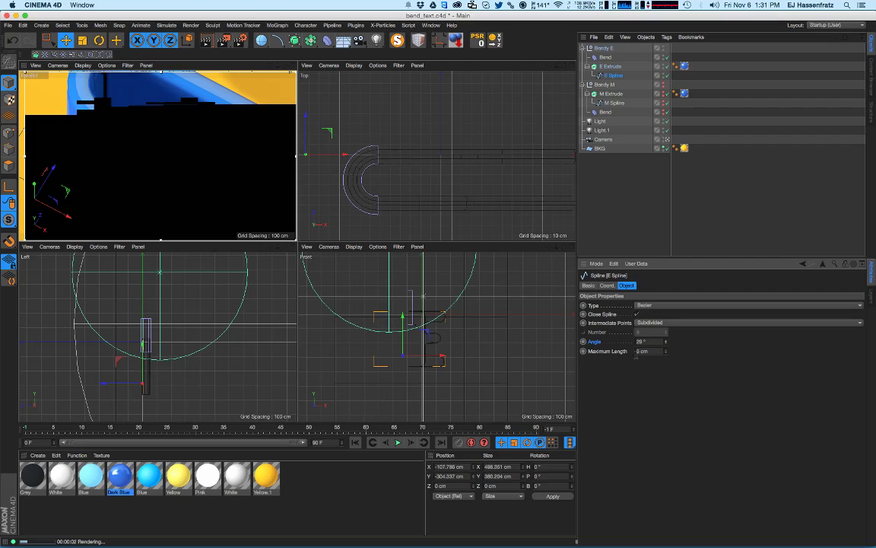
# - Select the points on the folded half of the E Spline and move them about 25 cm along X
pyautogui.moveTo(190, 144)
pyautogui.keyDown('alt'); pyautogui.mouseDown()
pyautogui.moveTo(157, 143)
pyautogui.moveTo(158, 164)
pyautogui.moveTo(153, 119)
pyautogui.mouseUp(); pyautogui.keyUp('alt')
pyautogui.keyDown('alt'); pyautogui.moveTo(153, 120); pyautogui.dragTo(122, 125, button='right'); pyautogui.keyUp('alt')
pyautogui.keyDown('alt'); pyautogui.moveTo(167, 144); pyautogui.dragTo(152, 125); pyautogui.keyUp('alt')
pyautogui.keyDown('alt'); pyautogui.moveTo(171, 135); pyautogui.dragTo(148, 138, button='right'); pyautogui.keyUp('alt')
pyautogui.keyDown('alt'); pyautogui.moveTo(153, 165); pyautogui.dragTo(149, 165); pyautogui.keyUp('alt')
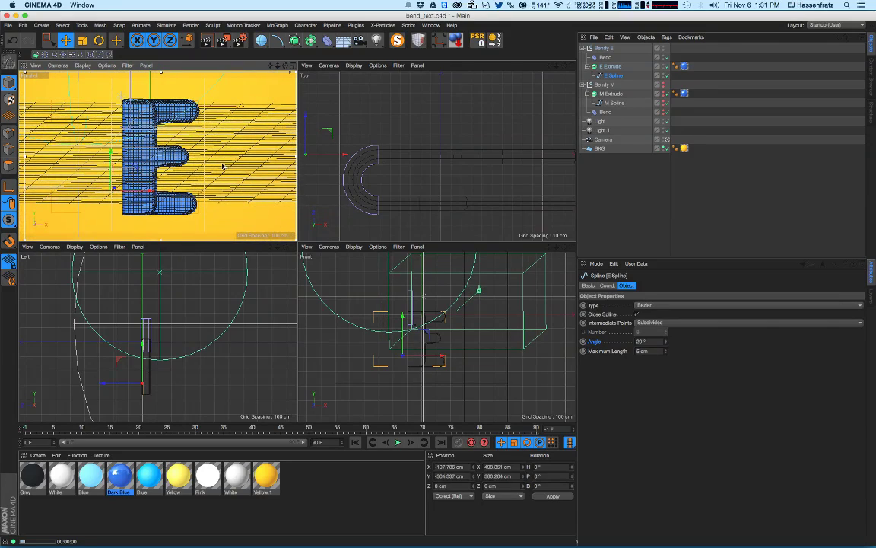
pyautogui.keyDown('alt'); pyautogui.moveTo(157, 163); pyautogui.dragTo(152, 135); pyautogui.keyUp('alt')
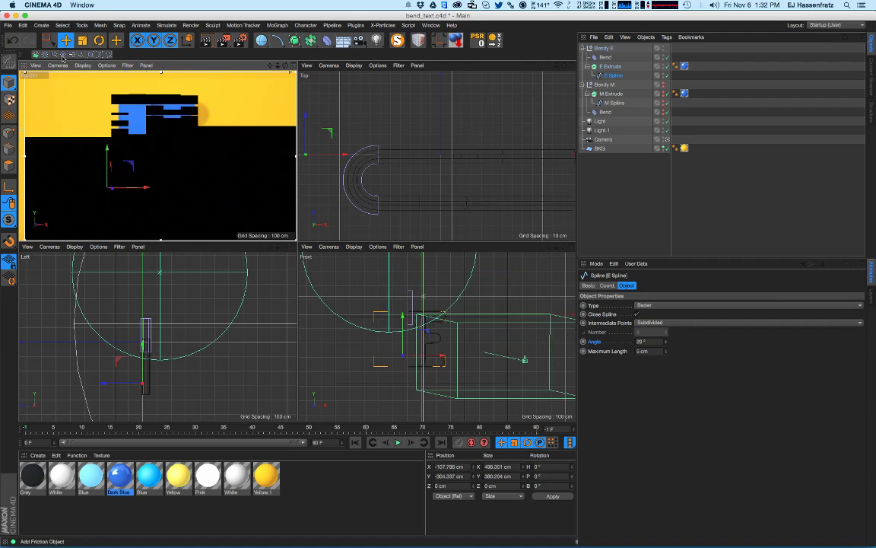
pyautogui.click(51, 41)
pyautogui.click(95, 68)
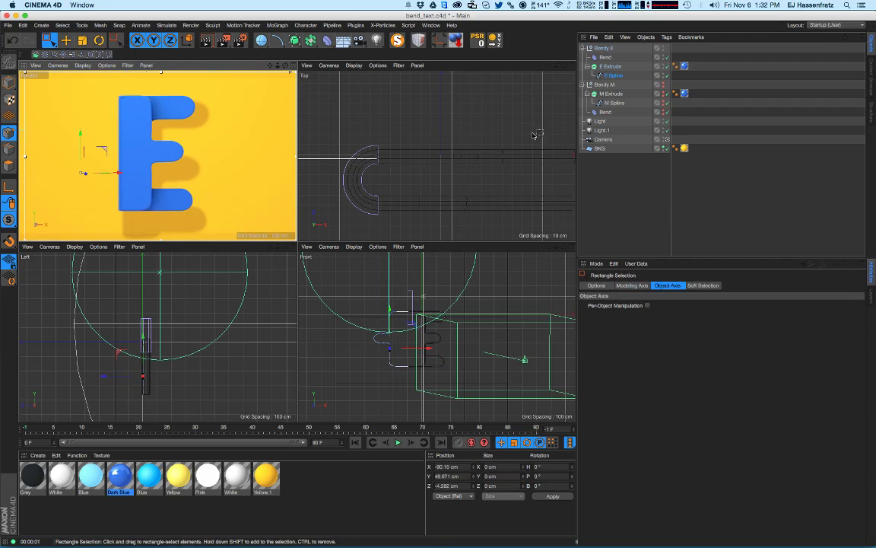
pyautogui.moveTo(364, 294); pyautogui.dragTo(426, 344)
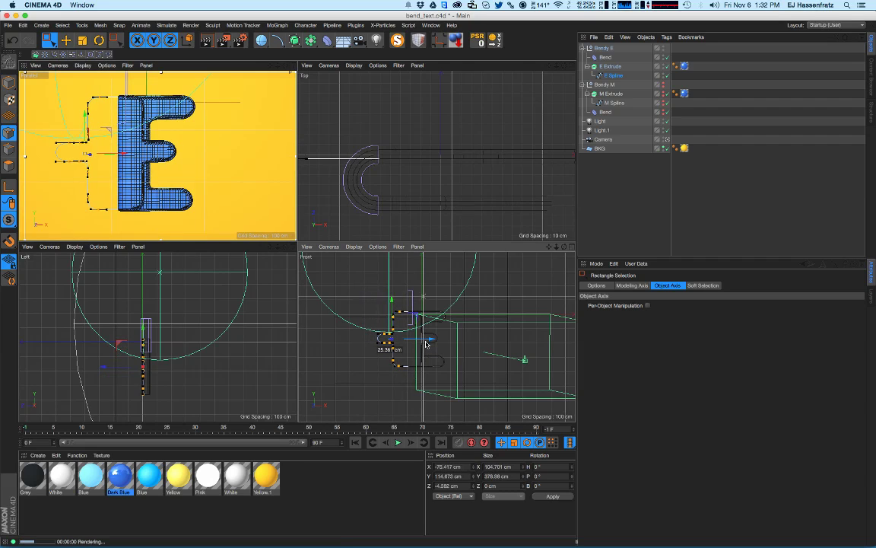
# - Shift the E's Bend deformer along X and move the selected E Spline points to about -50 cm in X
pyautogui.click(605, 57)
pyautogui.press('e')
pyautogui.moveTo(351, 158); pyautogui.dragTo(330, 155)
pyautogui.click(613, 75)
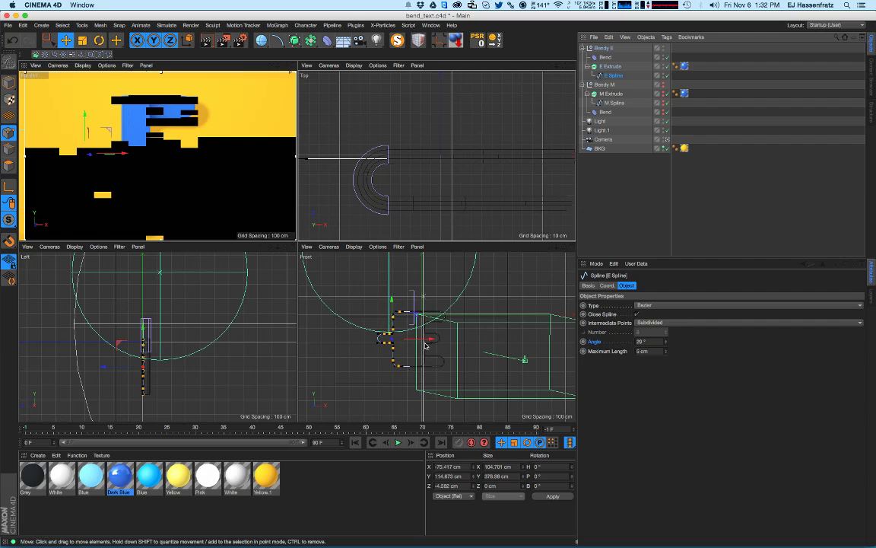
pyautogui.moveTo(431, 339); pyautogui.dragTo(435, 339)
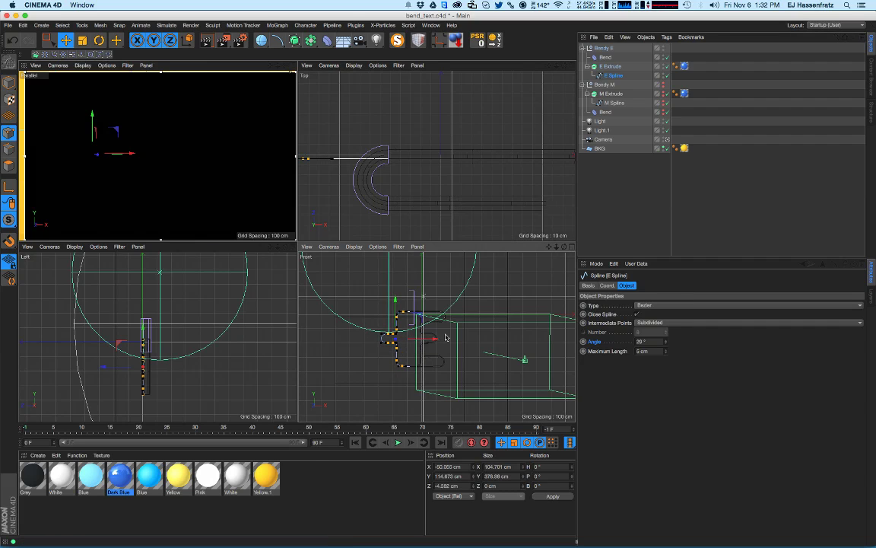
# - Nudge the E's Bend deformer along X and increase its Y size to 127 cm
pyautogui.click(604, 57)
pyautogui.moveTo(385, 309); pyautogui.dragTo(384, 309)
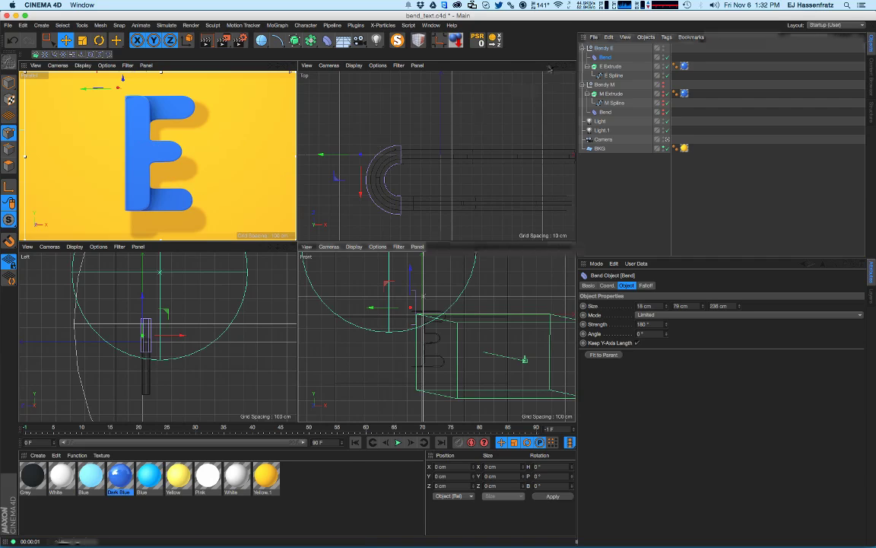
pyautogui.moveTo(700, 305); pyautogui.dragTo(714, 284)
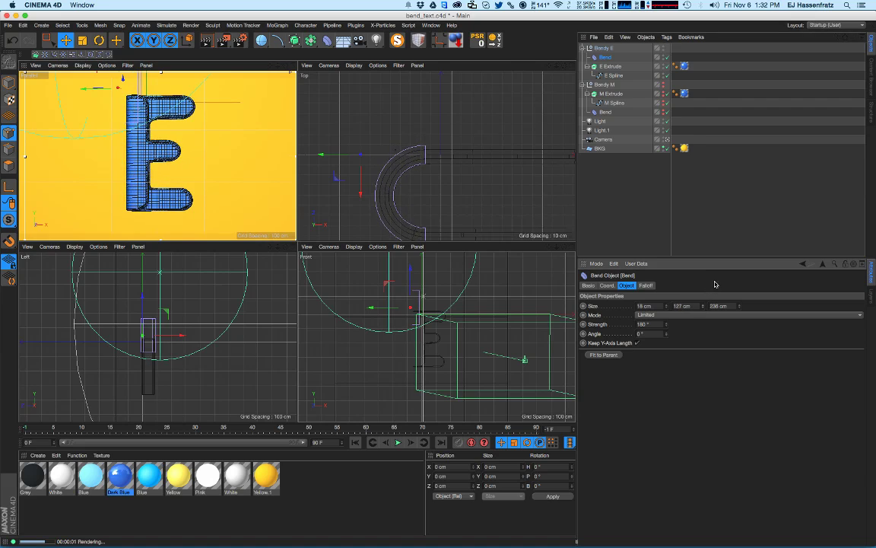
# - Set the size of the Bend deformer in Bendy M to 30, 160 and 315 cm
pyautogui.click(605, 112)
pyautogui.moveTo(691, 306); pyautogui.dragTo(671, 306)
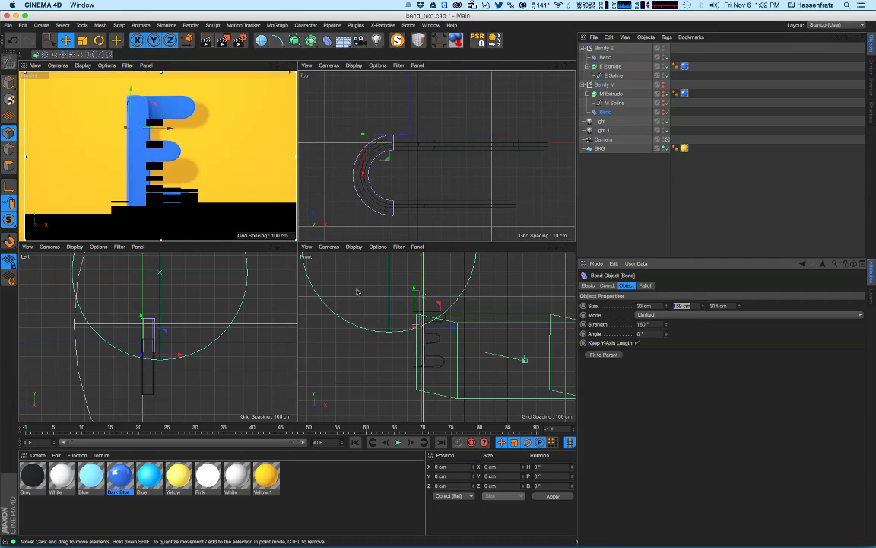
pyautogui.click(683, 306)
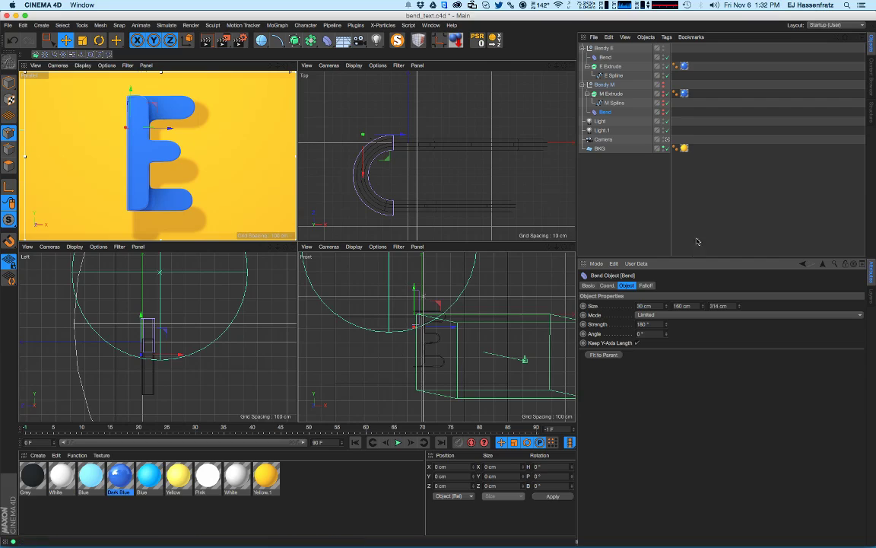
pyautogui.doubleClick(719, 306)
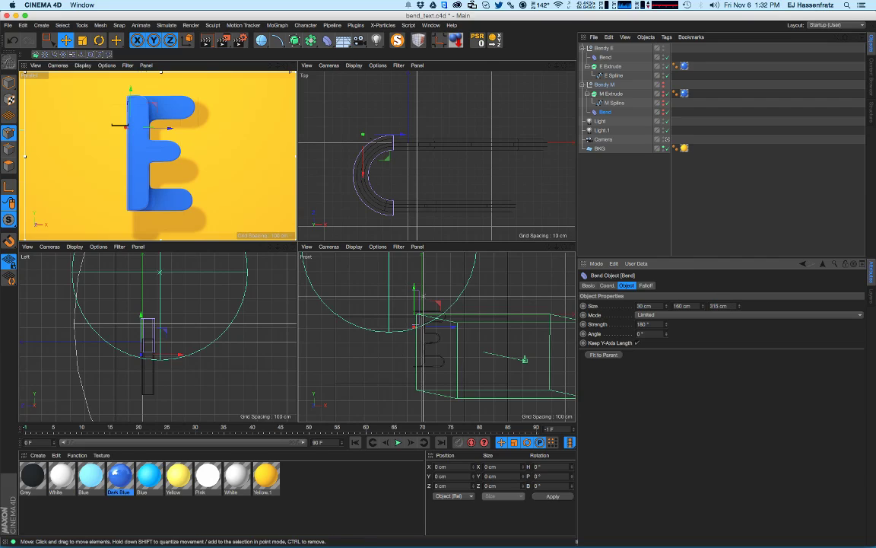
# - Set the Y size of the Bend deformer in Bendy E to 160 cm
pyautogui.click(610, 66)
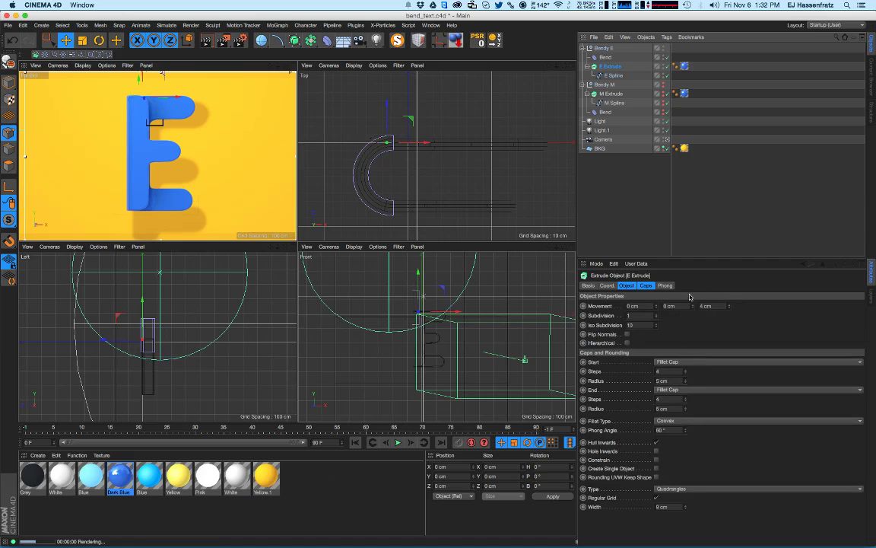
pyautogui.click(605, 57)
pyautogui.write('160')
pyautogui.press('Return')
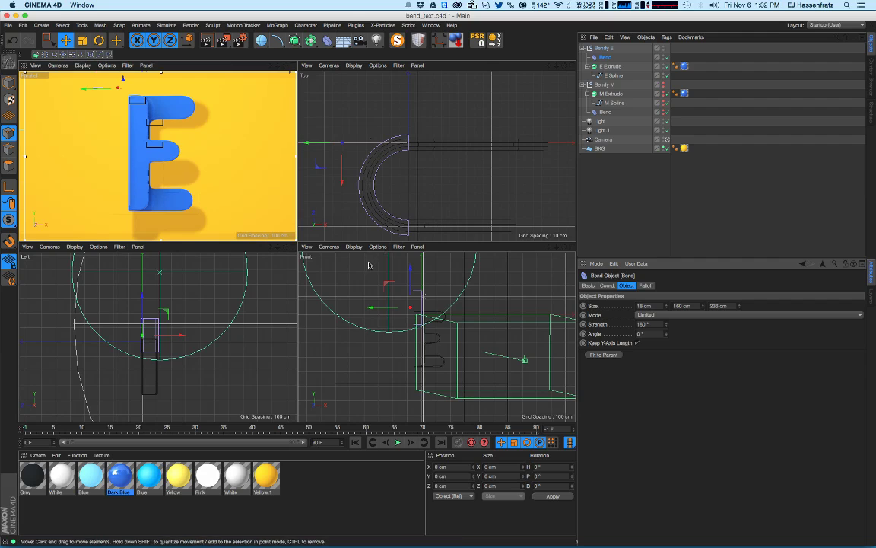
# - Try a 4° angle and a 13 cm maximum length on the E Spline, checking the fold's corner up close
pyautogui.keyDown('alt'); pyautogui.moveTo(166, 135); pyautogui.dragTo(145, 138, button='middle'); pyautogui.keyUp('alt')
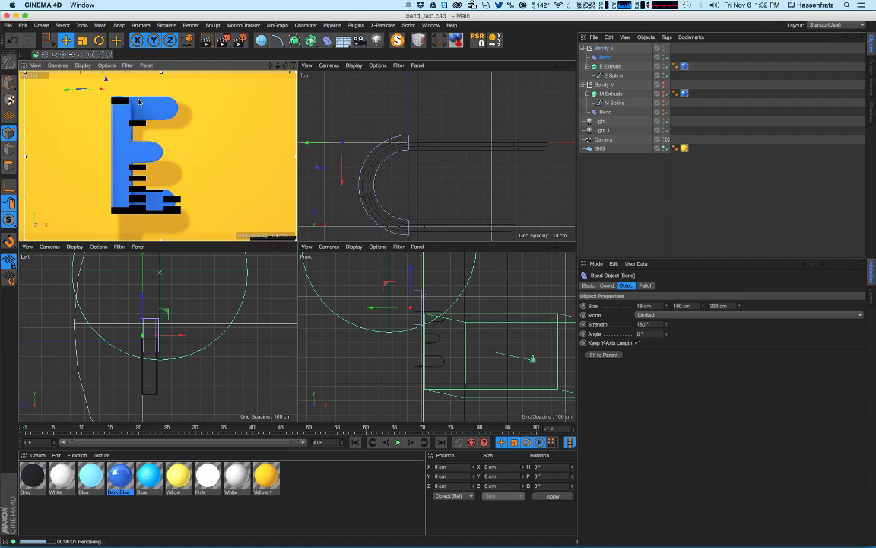
pyautogui.scroll(3, 157, 91)
pyautogui.scroll(5, 157, 91)
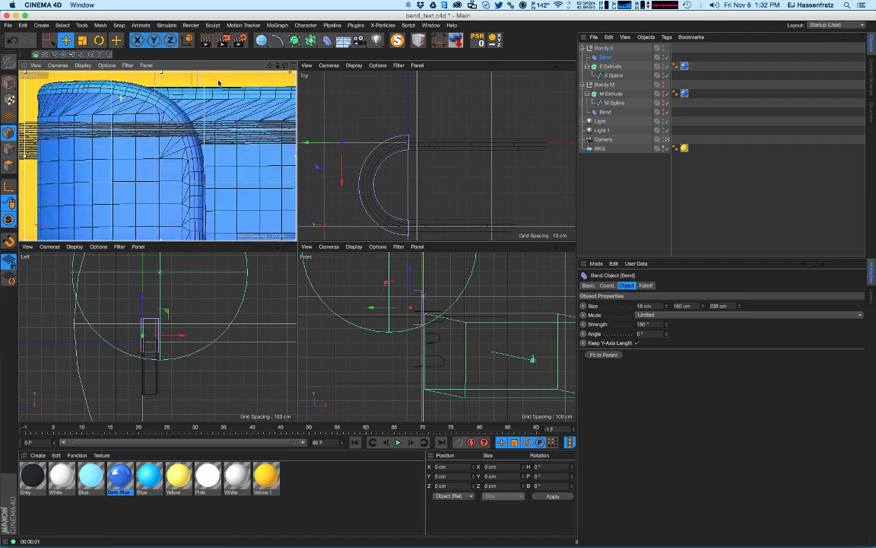
pyautogui.click(603, 74)
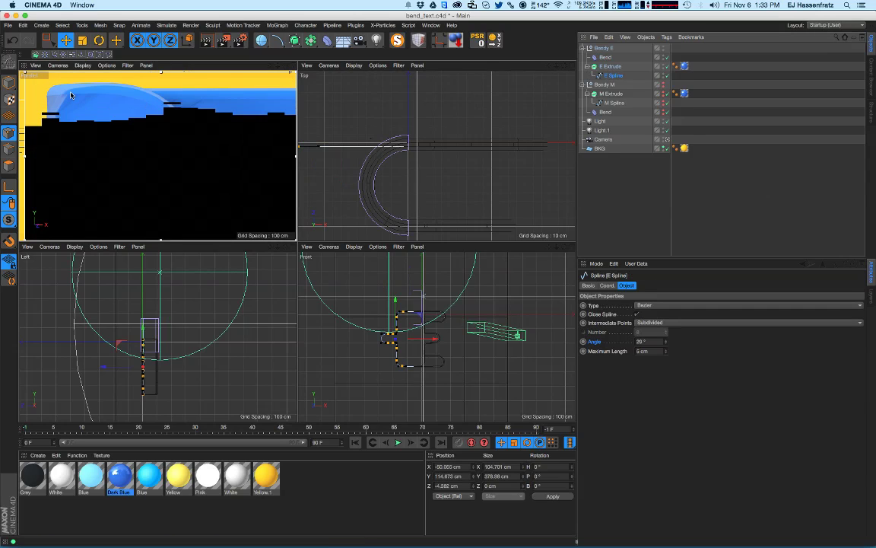
pyautogui.click(666, 349)
pyautogui.moveTo(666, 350); pyautogui.dragTo(666, 349)
pyautogui.click(666, 353)
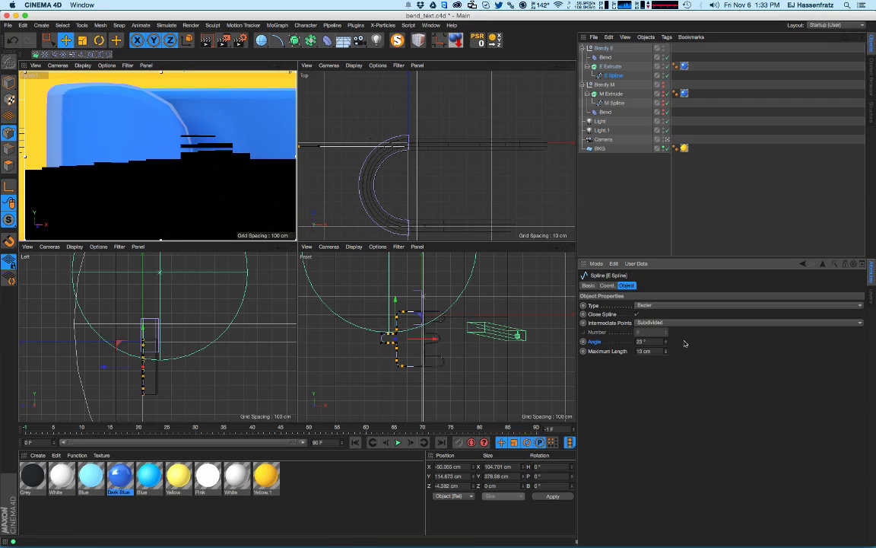
pyautogui.moveTo(665, 346); pyautogui.dragTo(666, 351)
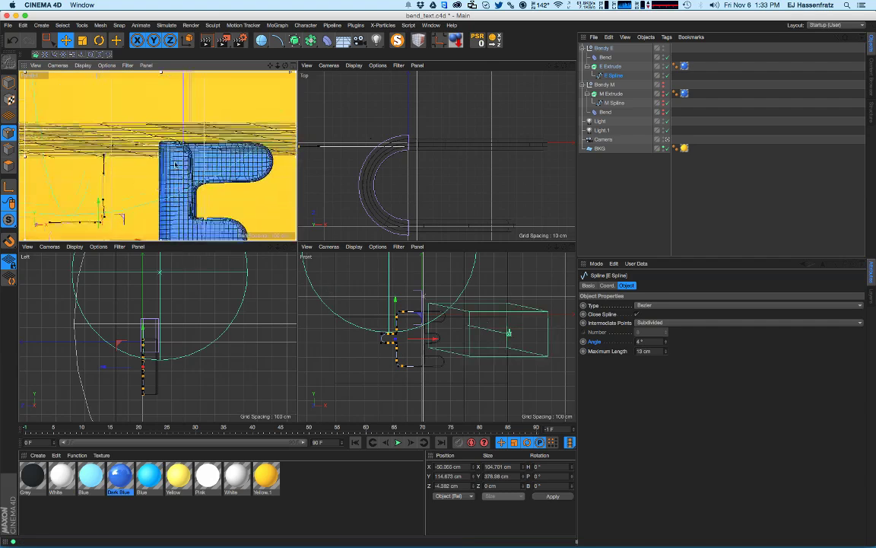
# - Check the inner edges of the E's arms and set the E Spline's angle to 13° and maximum length to 8 cm
pyautogui.keyDown('alt'); pyautogui.moveTo(172, 164); pyautogui.dragTo(192, 172); pyautogui.keyUp('alt')
pyautogui.keyDown('alt'); pyautogui.moveTo(190, 160); pyautogui.dragTo(190, 159, button='right'); pyautogui.keyUp('alt')
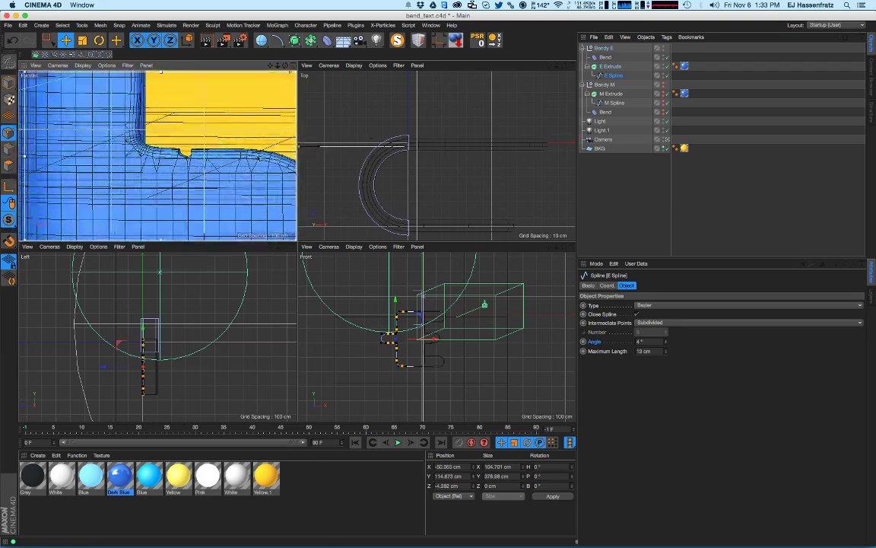
pyautogui.moveTo(667, 353); pyautogui.dragTo(668, 336)
pyautogui.moveTo(167, 164)
pyautogui.keyDown('alt'); pyautogui.mouseDown(button='right')
pyautogui.moveTo(118, 175)
pyautogui.moveTo(161, 163)
pyautogui.moveTo(151, 166)
pyautogui.mouseUp(button='right'); pyautogui.keyUp('alt')
pyautogui.keyDown('alt'); pyautogui.moveTo(458, 168); pyautogui.dragTo(441, 166, button='right'); pyautogui.keyUp('alt')
pyautogui.scroll(-6, 441, 166)
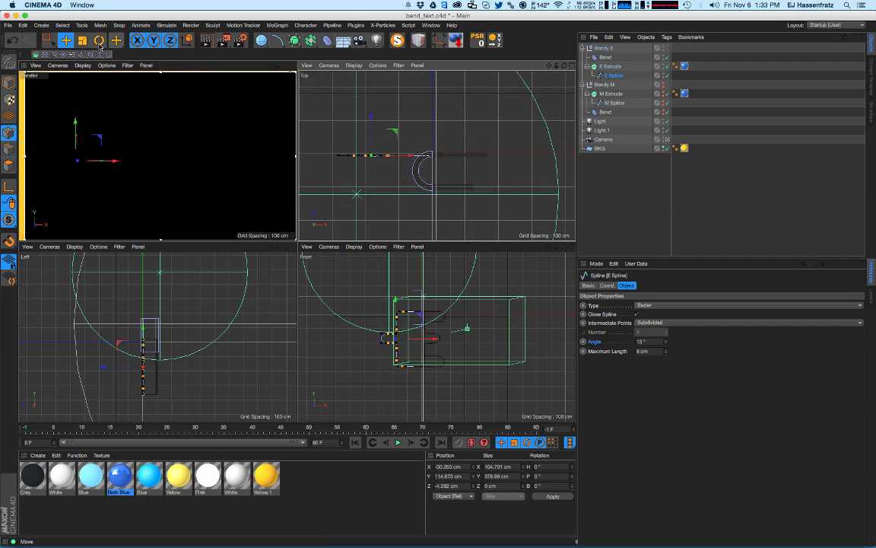
# - Box-select the E Spline's points through to the arm tips and return to editing the object as a whole
pyautogui.click(49, 40)
pyautogui.click(111, 69)
pyautogui.moveTo(315, 135); pyautogui.dragTo(514, 185)
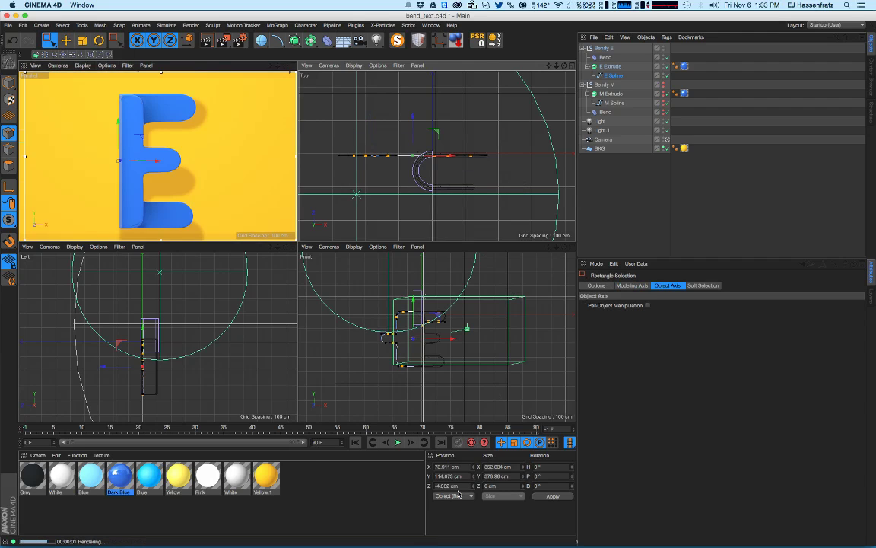
pyautogui.click(65, 47)
pyautogui.click(10, 82)
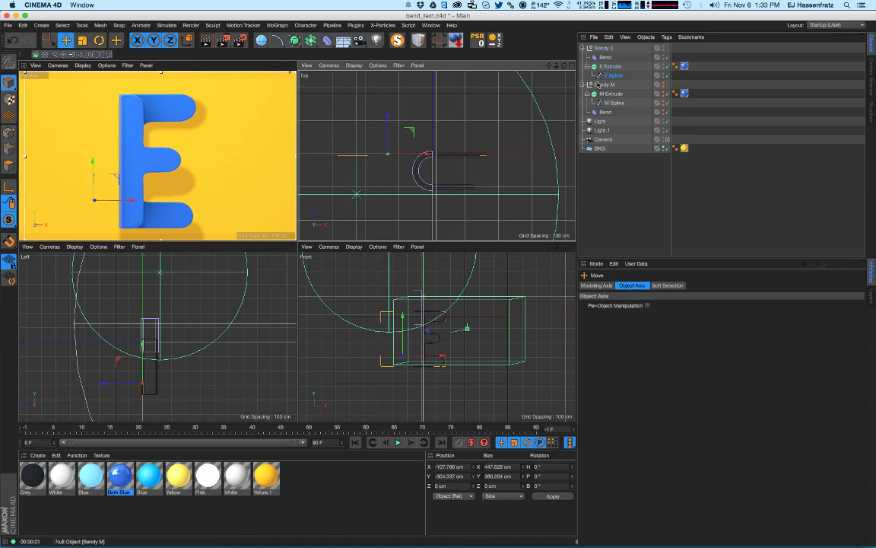
# - Set the E Extrude's regular cap grid width to 3 cm and check the resulting mesh
pyautogui.keyDown('alt'); pyautogui.moveTo(142, 167); pyautogui.dragTo(139, 162, button='middle'); pyautogui.keyUp('alt')
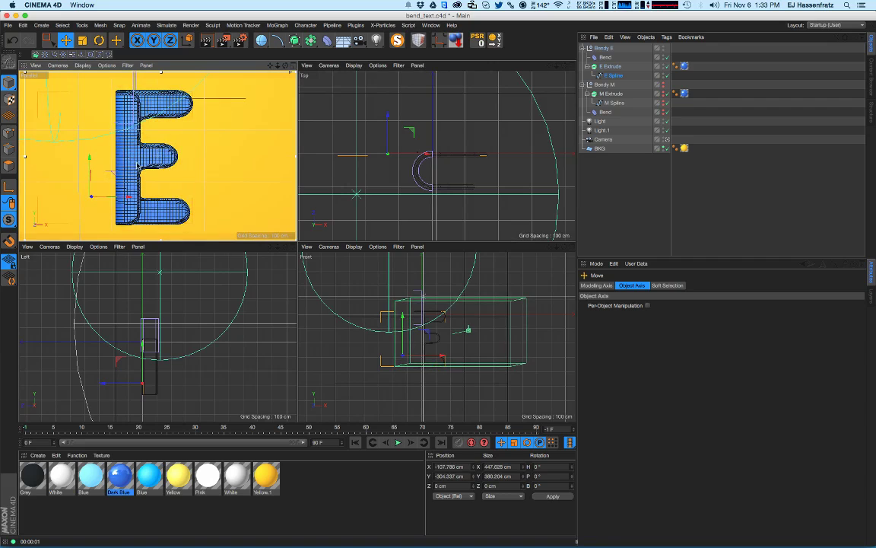
pyautogui.click(611, 76)
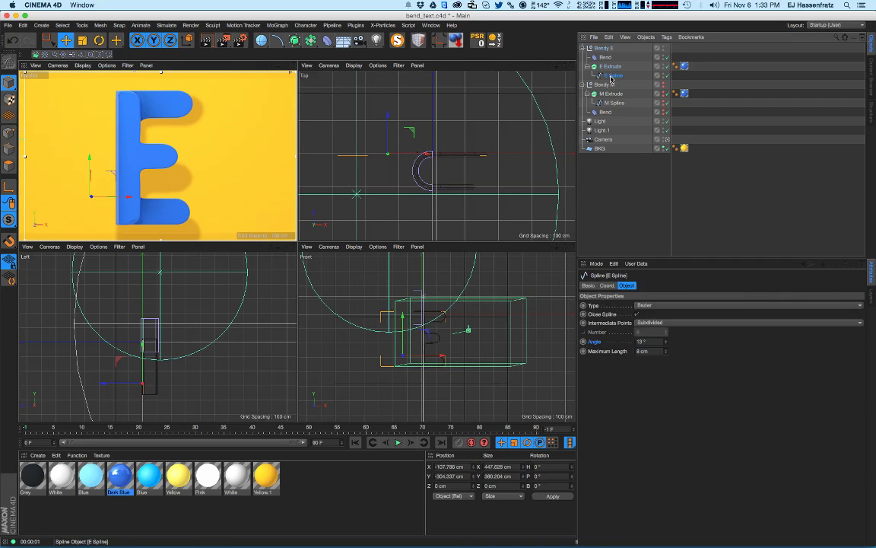
pyautogui.click(611, 66)
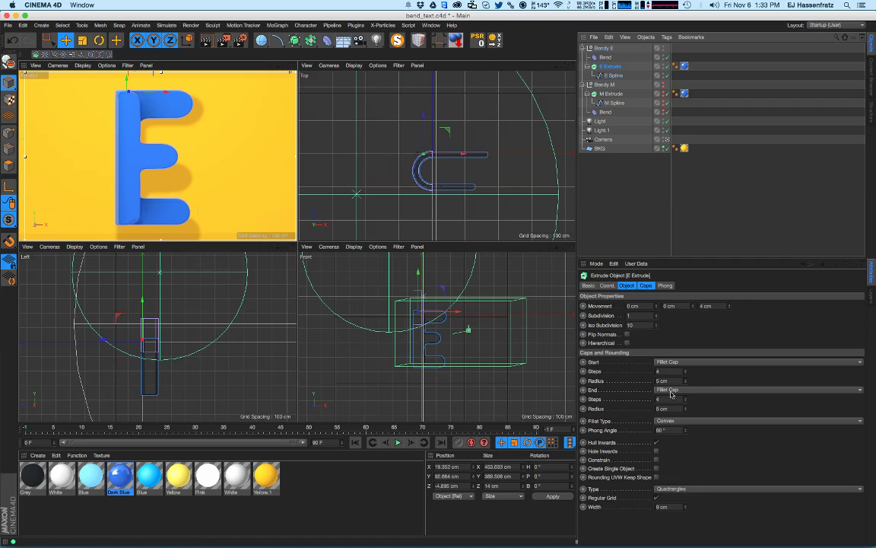
pyautogui.moveTo(686, 508); pyautogui.dragTo(684, 511)
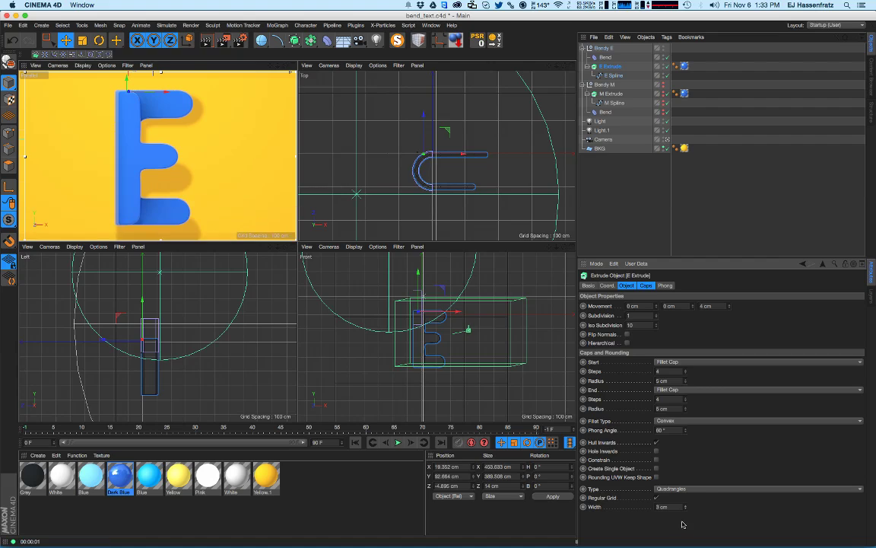
pyautogui.click(657, 237)
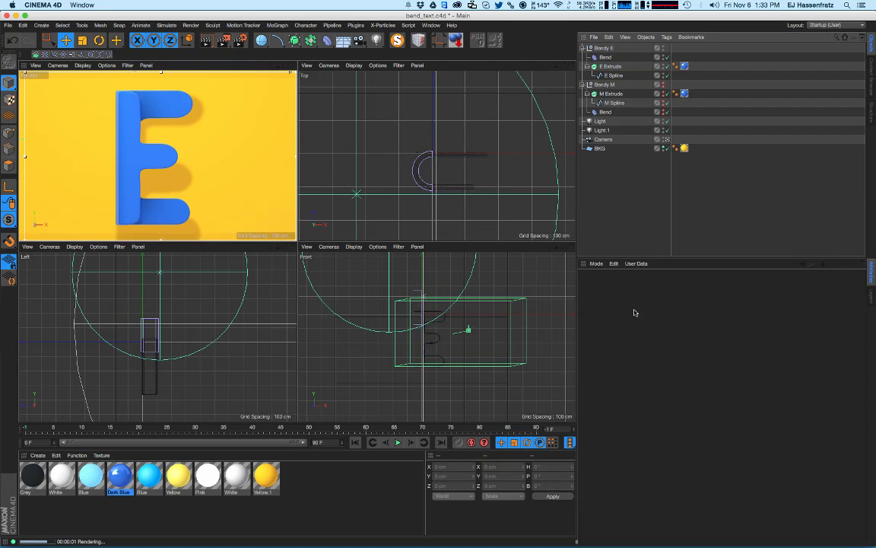
pyautogui.click(612, 69)
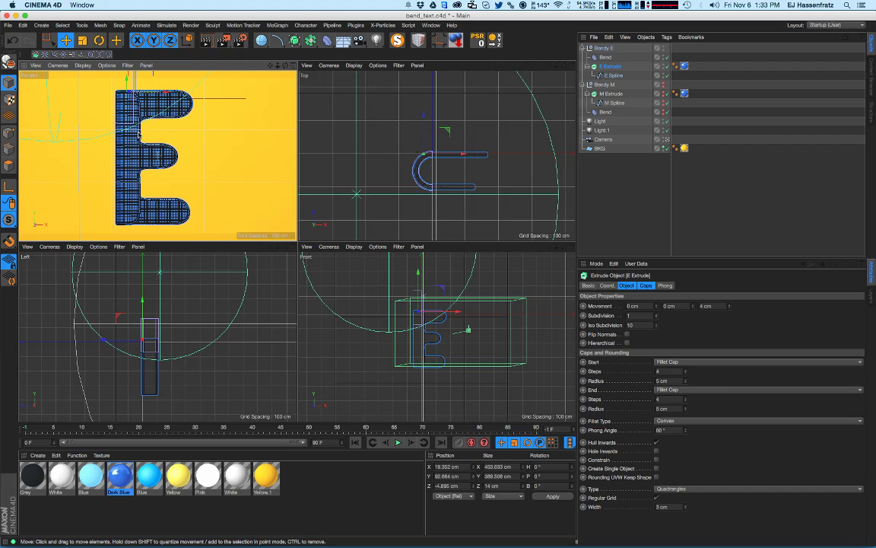
pyautogui.scroll(-2, 150, 153)
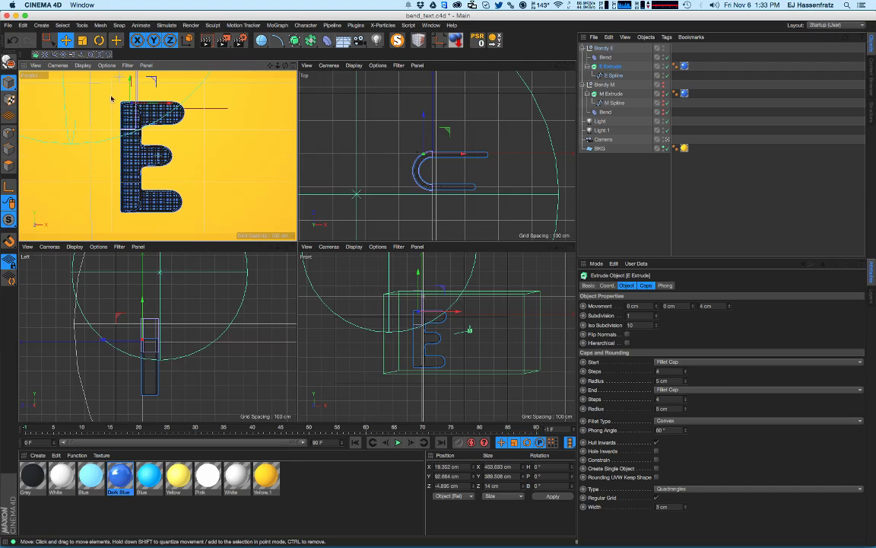
pyautogui.click(631, 204)
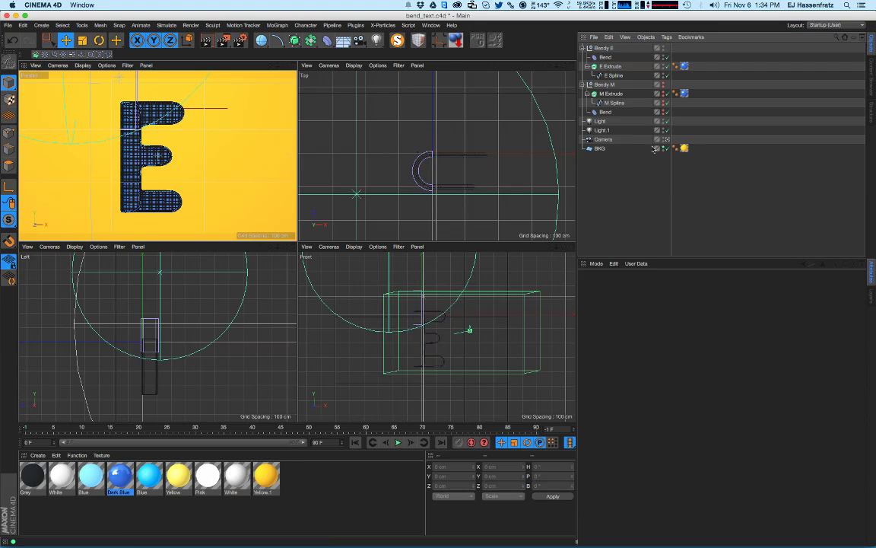
# - Show the Bendy M group, collapse both letter groups and move the M sideways along X, clear of the E
pyautogui.click(663, 84)
pyautogui.click(605, 84)
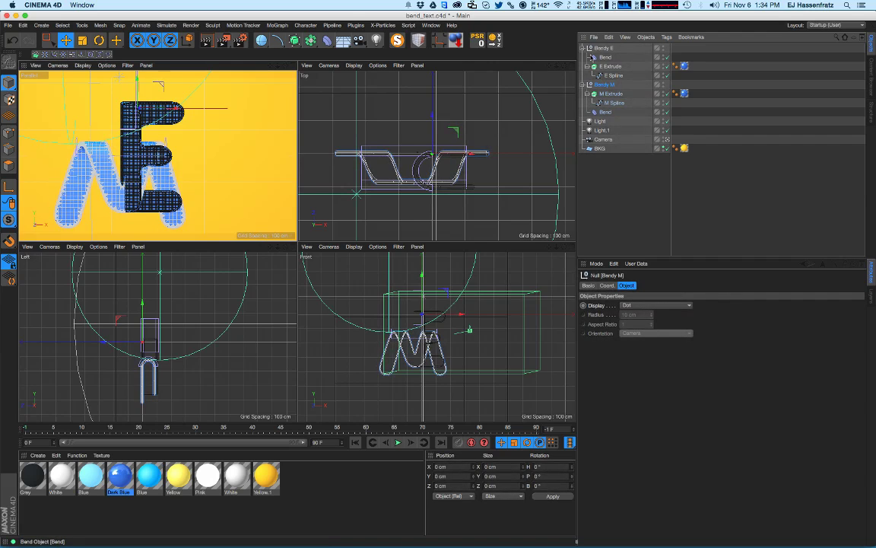
pyautogui.click(583, 48)
pyautogui.click(583, 58)
pyautogui.moveTo(184, 196); pyautogui.dragTo(125, 172)
pyautogui.keyDown('alt'); pyautogui.moveTo(152, 183); pyautogui.dragTo(169, 184, button='middle'); pyautogui.keyUp('alt')
# - Scale the Bendy E group to match the M's height and place it beside the M at about X 47, Y -108 cm
pyautogui.click(150, 189)
pyautogui.moveTo(150, 188); pyautogui.dragTo(129, 186)
pyautogui.press('t')
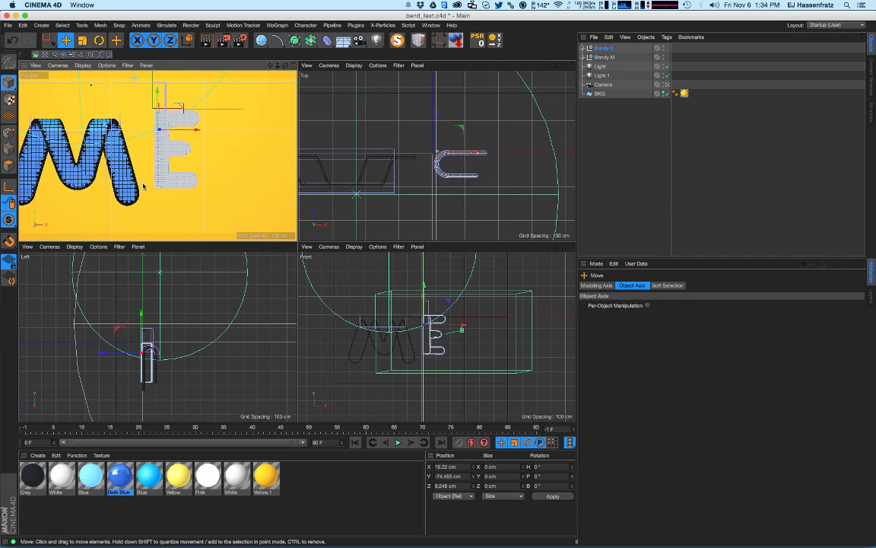
pyautogui.moveTo(193, 180); pyautogui.dragTo(228, 173)
pyautogui.press('t')
pyautogui.press('e')
pyautogui.moveTo(184, 194); pyautogui.dragTo(183, 190)
# - Select the E Spline's upper and lower arm tip points and shift them outward along X by about 31 cm
pyautogui.click(584, 48)
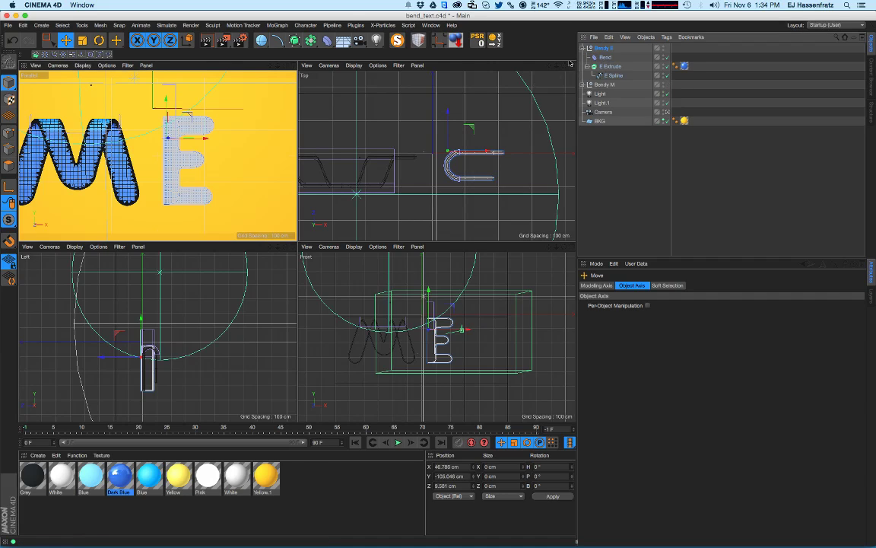
pyautogui.click(612, 75)
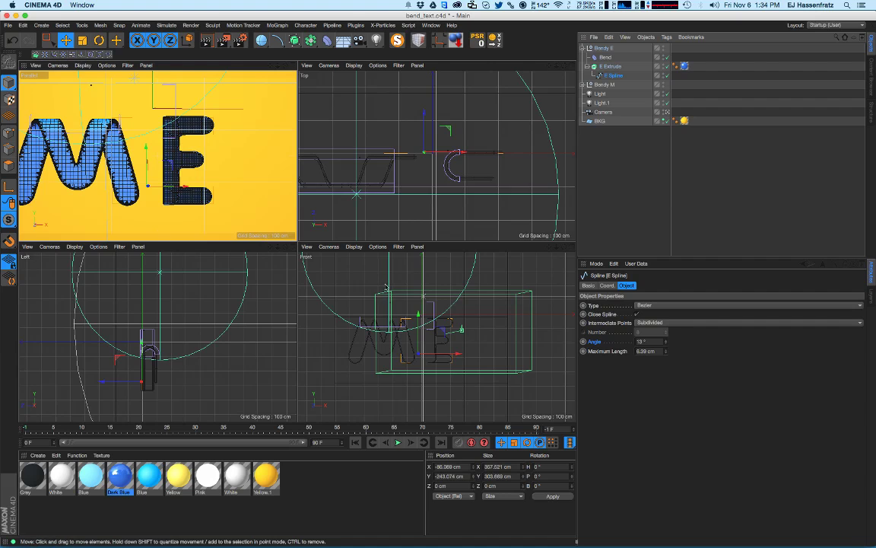
pyautogui.keyDown('alt'); pyautogui.moveTo(67, 157); pyautogui.dragTo(75, 159, button='middle'); pyautogui.keyUp('alt')
pyautogui.click(8, 132)
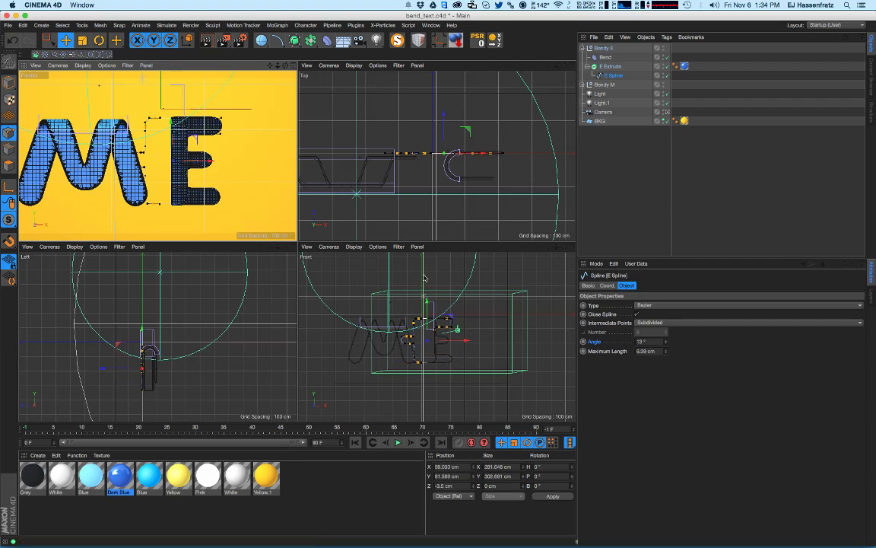
pyautogui.click(49, 40)
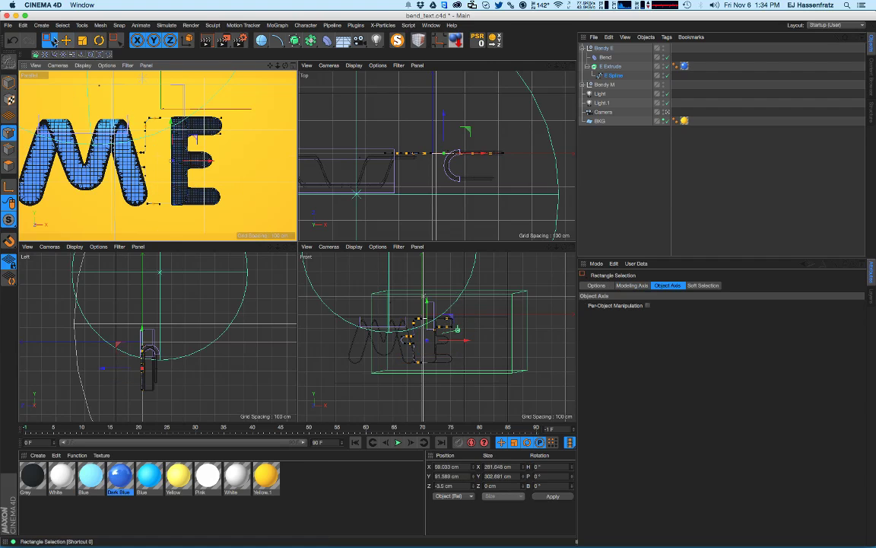
pyautogui.keyDown('alt'); pyautogui.moveTo(445, 340); pyautogui.dragTo(471, 326, button='right'); pyautogui.keyUp('alt')
pyautogui.moveTo(500, 276); pyautogui.dragTo(480, 342)
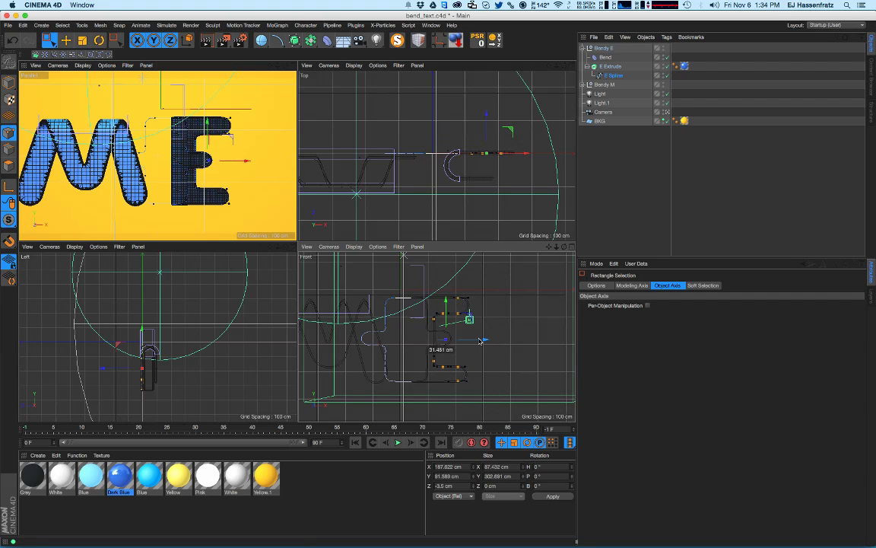
# - Move the inner-edge points of the E's upper and lower arms vertically to thicken both arms
pyautogui.moveTo(423, 305); pyautogui.dragTo(487, 330)
pyautogui.moveTo(446, 300); pyautogui.dragTo(446, 304)
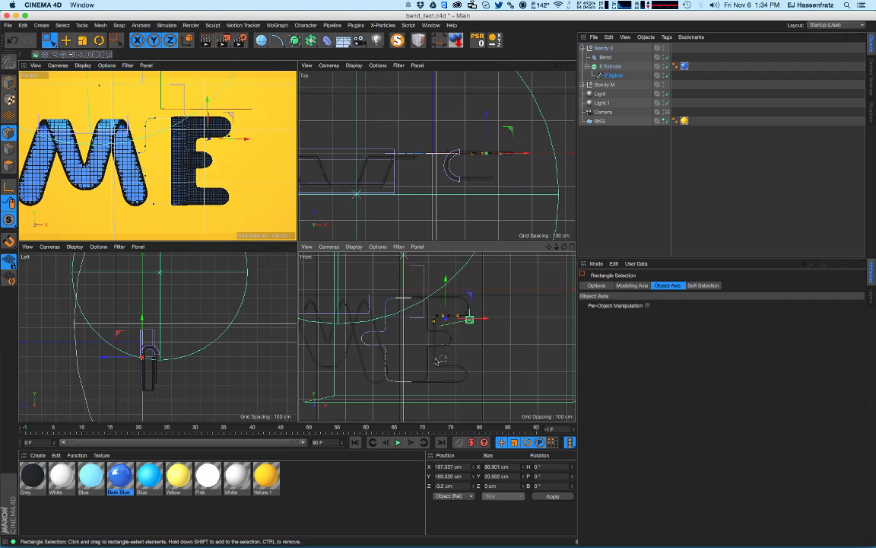
pyautogui.moveTo(405, 353); pyautogui.dragTo(495, 372)
pyautogui.moveTo(450, 346); pyautogui.dragTo(463, 346)
# - Scale the E's middle arm points vertically to thicken the arm, and nudge the Bend deformer slightly toward the arm tips
pyautogui.moveTo(337, 319); pyautogui.dragTo(404, 352)
pyautogui.press('t')
pyautogui.moveTo(379, 318); pyautogui.dragTo(378, 293)
pyautogui.press('e')
pyautogui.click(603, 217)
pyautogui.click(606, 58)
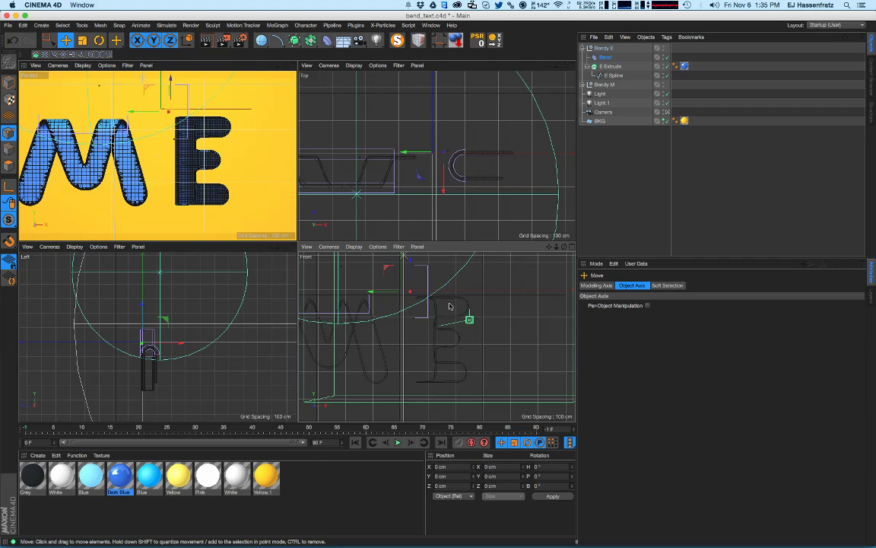
# - Lengthen the E's upper, lower and middle arms by moving the E Spline's arm-end points outward along X
pyautogui.click(611, 75)
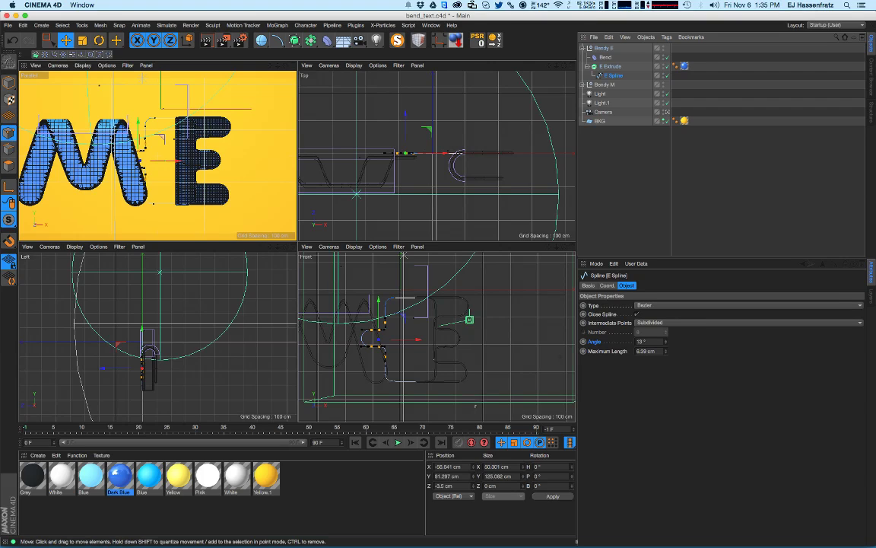
pyautogui.click(47, 40)
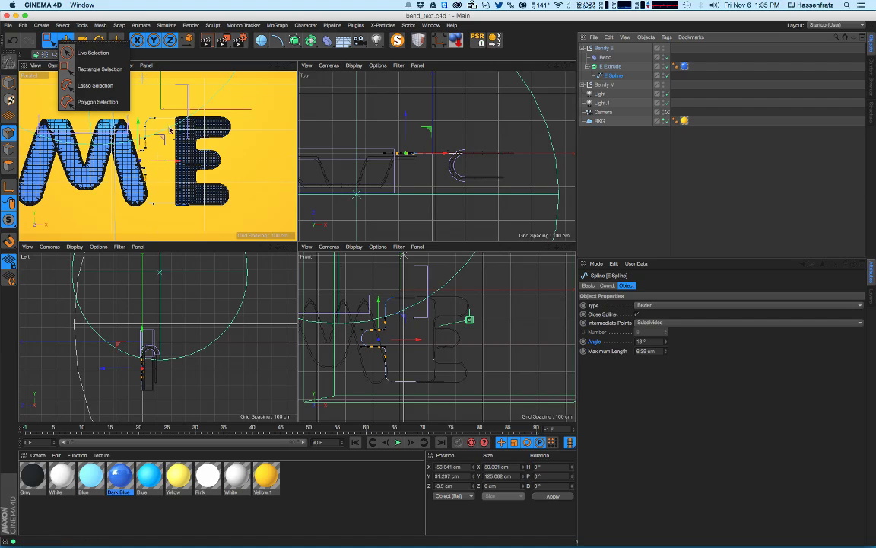
pyautogui.click(465, 285)
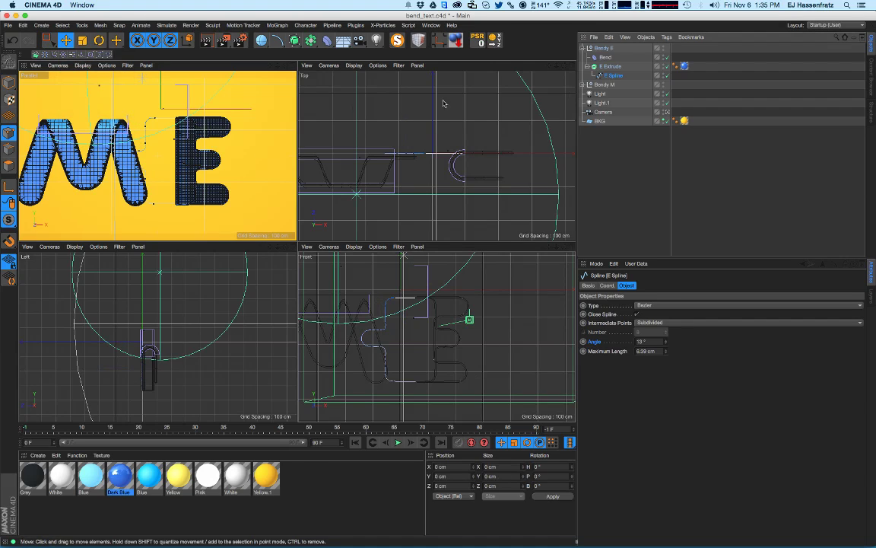
pyautogui.press('0')
pyautogui.moveTo(498, 278); pyautogui.dragTo(449, 384)
pyautogui.moveTo(513, 345); pyautogui.dragTo(520, 347)
pyautogui.moveTo(345, 327); pyautogui.dragTo(382, 339)
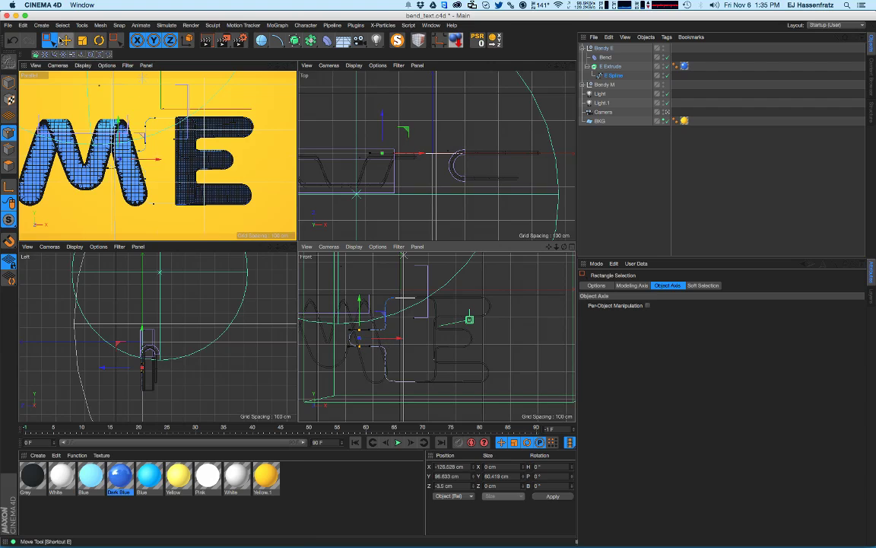
# - Return to editing whole objects and move the Bendy E group along X, close to the M
pyautogui.click(65, 40)
pyautogui.click(9, 82)
pyautogui.keyDown('alt'); pyautogui.moveTo(142, 78); pyautogui.dragTo(149, 76, button='middle'); pyautogui.keyUp('alt')
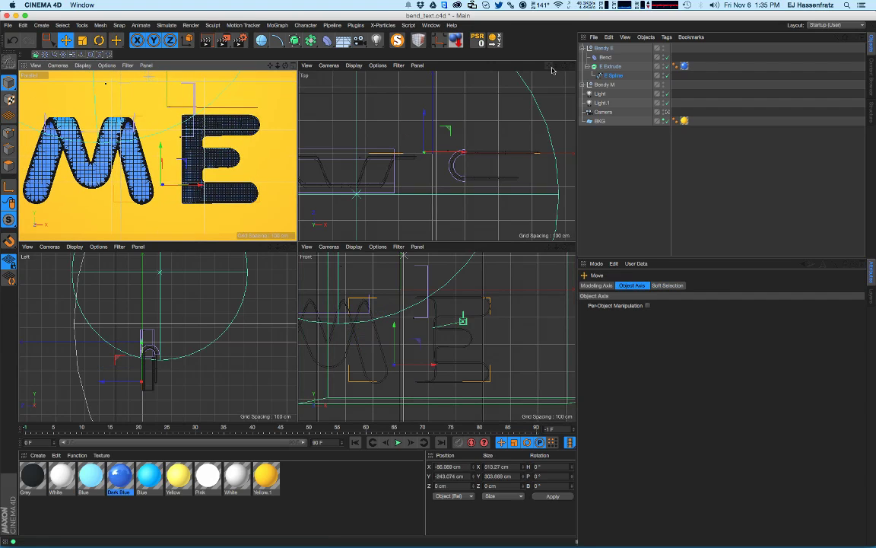
pyautogui.click(605, 49)
pyautogui.moveTo(220, 137); pyautogui.dragTo(192, 139)
pyautogui.keyDown('alt'); pyautogui.moveTo(400, 168); pyautogui.dragTo(446, 166, button='middle'); pyautogui.keyUp('alt')
# - Compare the two Bend deformers' sizes and set the E Bend's Y size to 160 cm
pyautogui.click(606, 58)
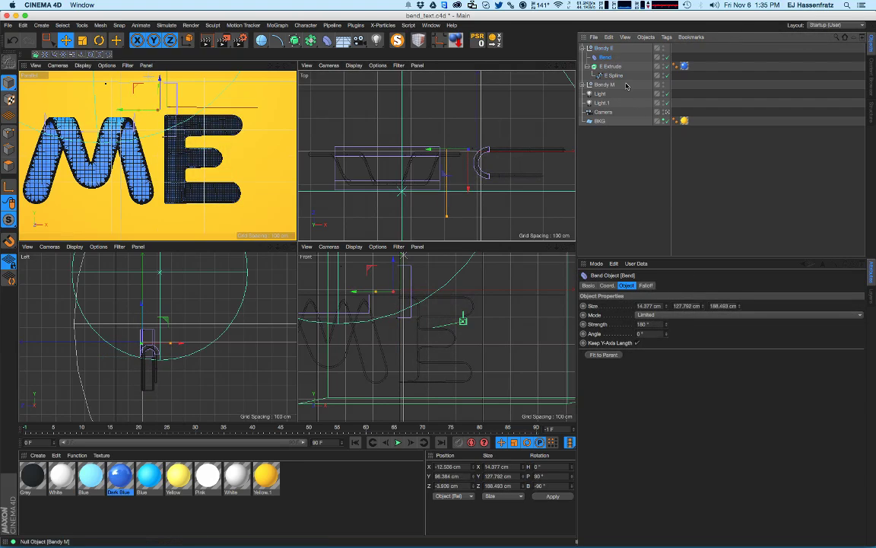
pyautogui.click(584, 84)
pyautogui.click(611, 95)
pyautogui.click(605, 112)
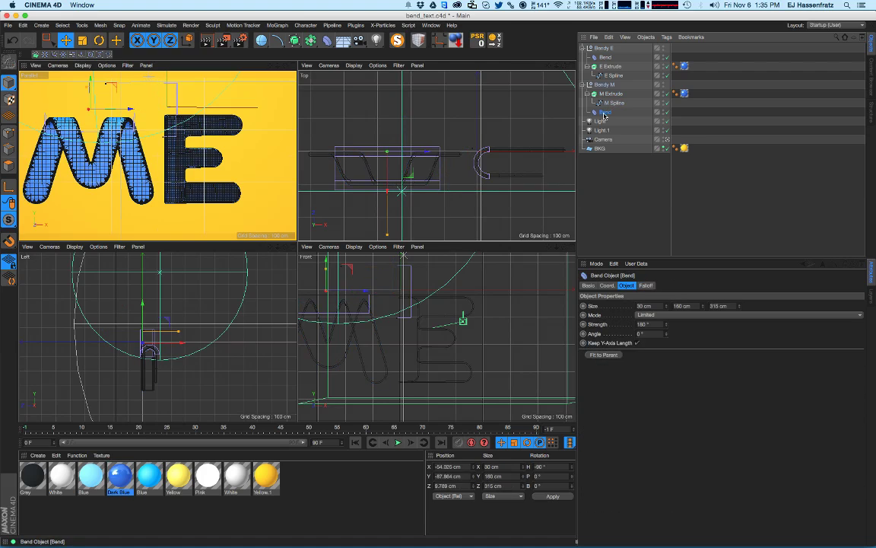
pyautogui.click(606, 59)
pyautogui.write('16')
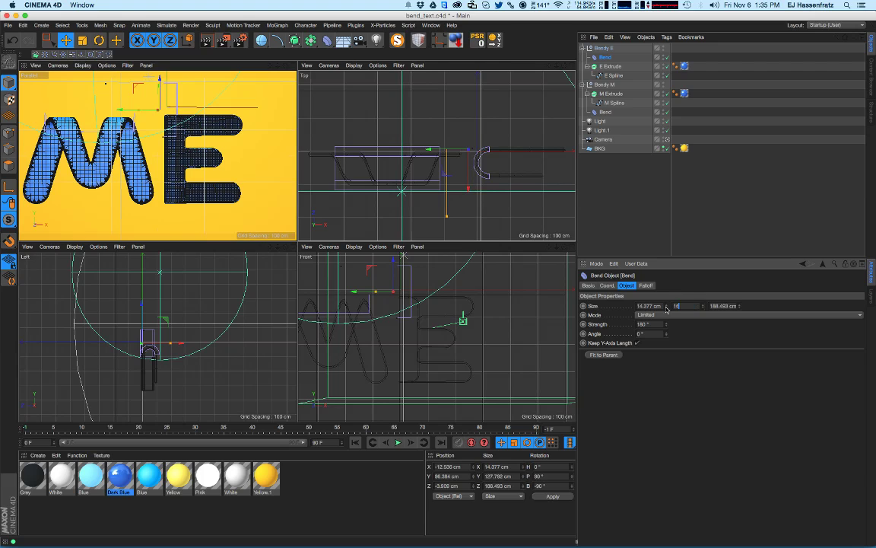
pyautogui.write('0')
pyautogui.press('Return')
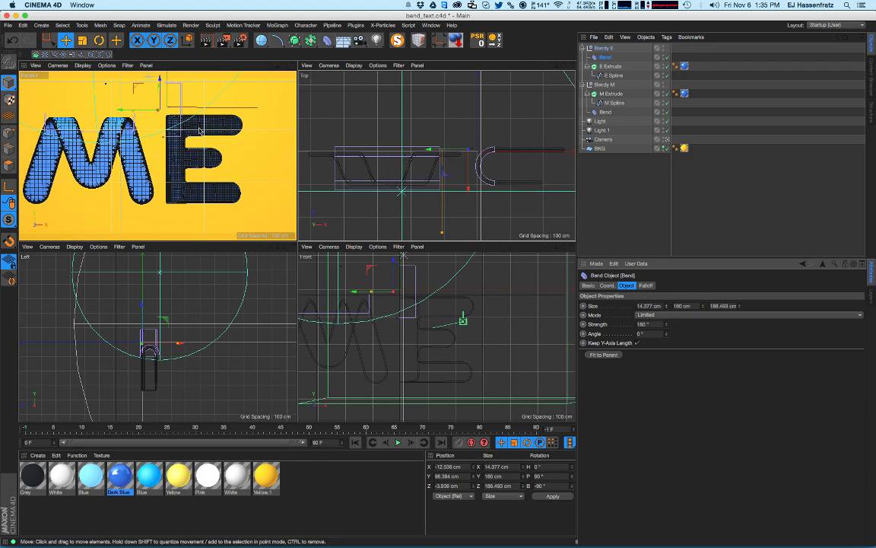
# - Move the Bendy E group closer to the M, to about X -34 cm
pyautogui.keyDown('alt'); pyautogui.moveTo(146, 129); pyautogui.dragTo(165, 127, button='middle'); pyautogui.keyUp('alt')
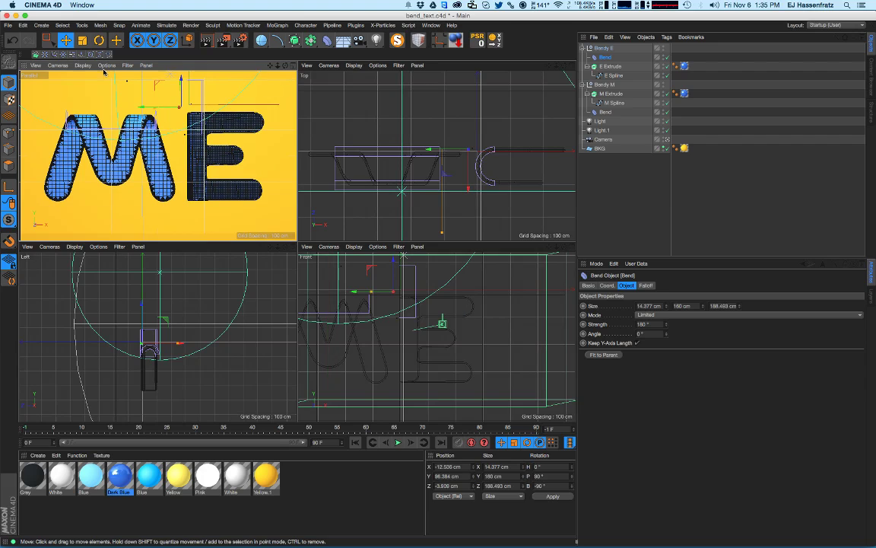
pyautogui.click(67, 39)
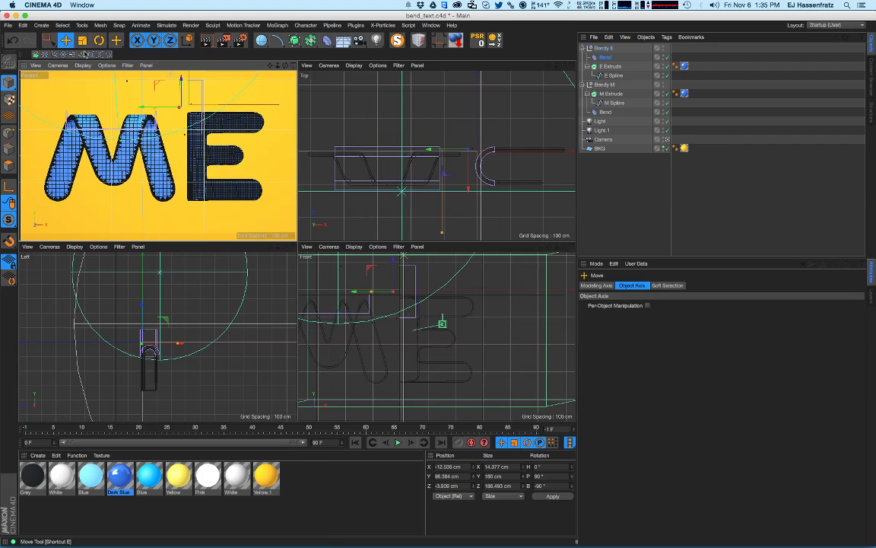
pyautogui.click(605, 49)
pyautogui.moveTo(506, 149); pyautogui.dragTo(499, 149)
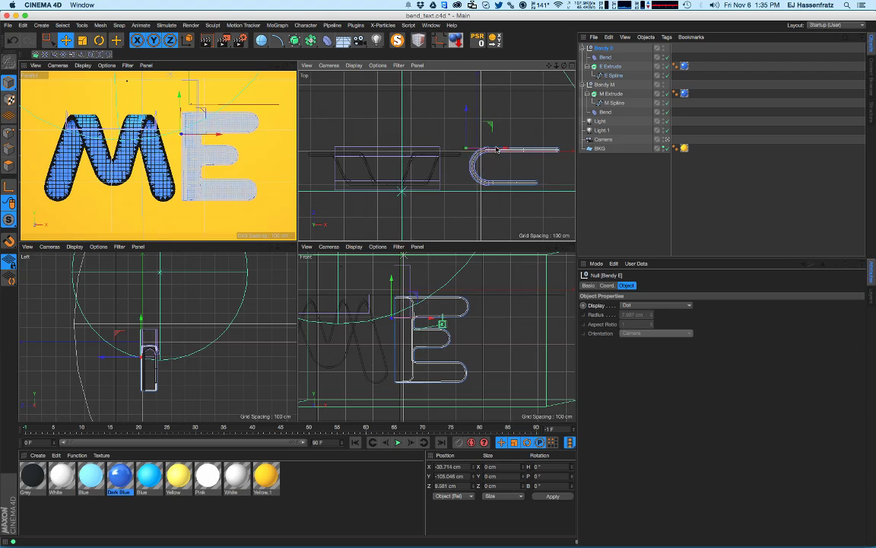
# - Reset the Camera's heading and pitch rotation to 0° and frame both letters from the front
pyautogui.scroll(-3, 137, 142)
pyautogui.moveTo(138, 142)
pyautogui.keyDown('alt'); pyautogui.mouseDown()
pyautogui.moveTo(148, 143)
pyautogui.moveTo(134, 139)
pyautogui.mouseUp(); pyautogui.keyUp('alt')
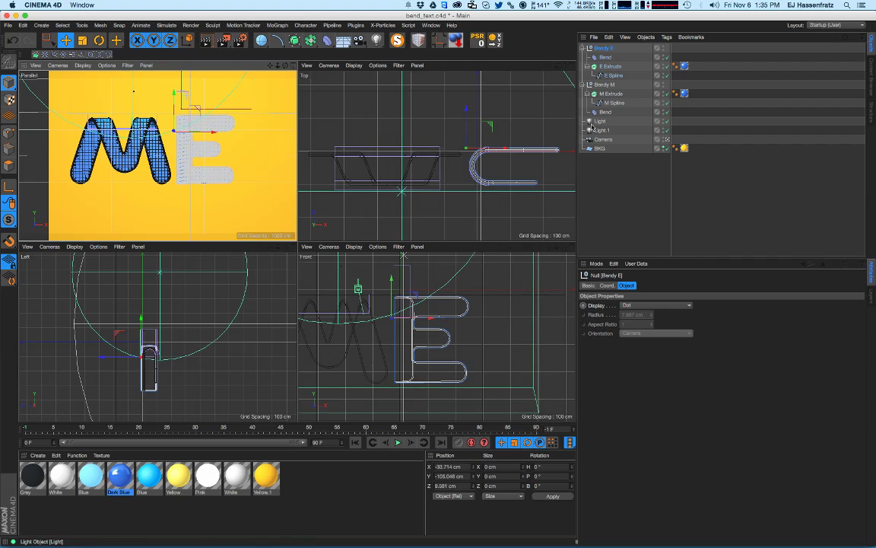
pyautogui.click(603, 143)
pyautogui.click(641, 289)
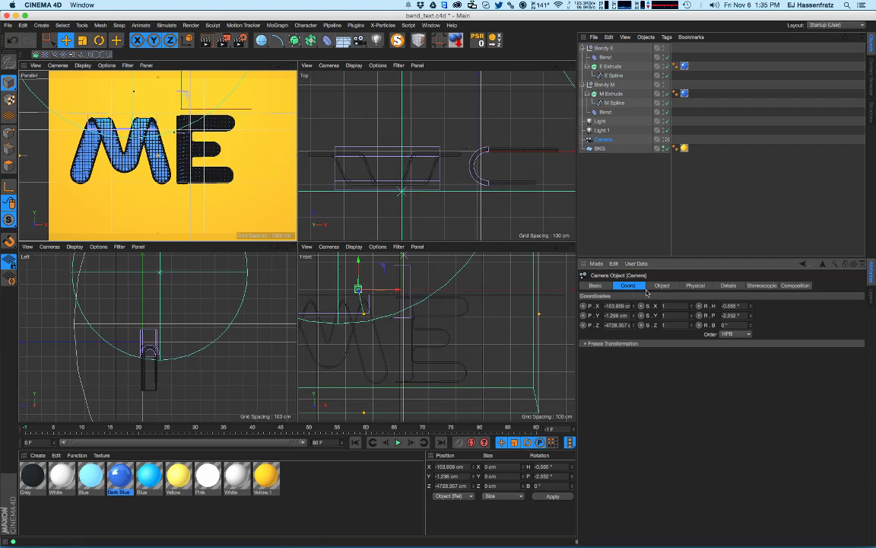
pyautogui.write('0')
pyautogui.press('Tab')
pyautogui.write('0')
pyautogui.press('Return')
pyautogui.keyDown('alt'); pyautogui.moveTo(145, 194); pyautogui.dragTo(112, 156, button='middle'); pyautogui.keyUp('alt')
pyautogui.keyDown('alt'); pyautogui.moveTo(111, 156); pyautogui.dragTo(124, 156, button='right'); pyautogui.keyUp('alt')
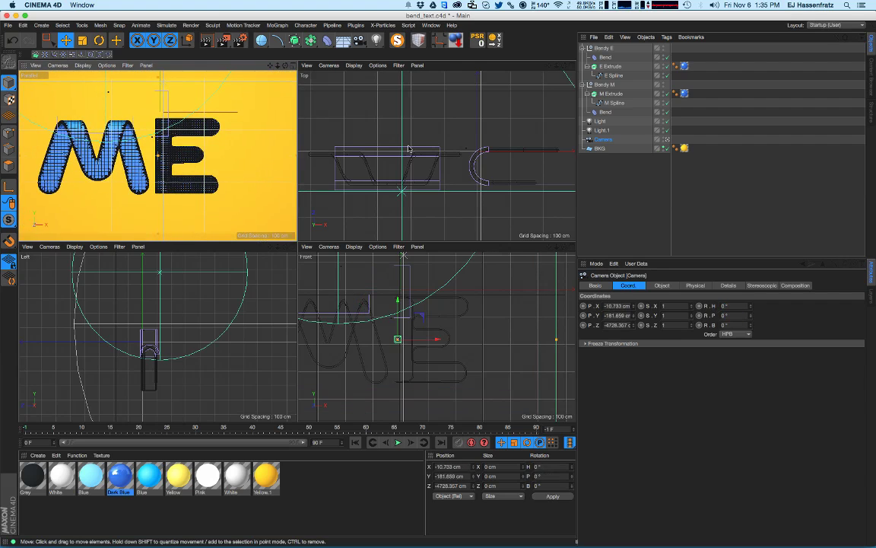
# - Move the Bendy M and Bendy E groups together along X to centre them, and render the view from several angles
pyautogui.click(605, 85)
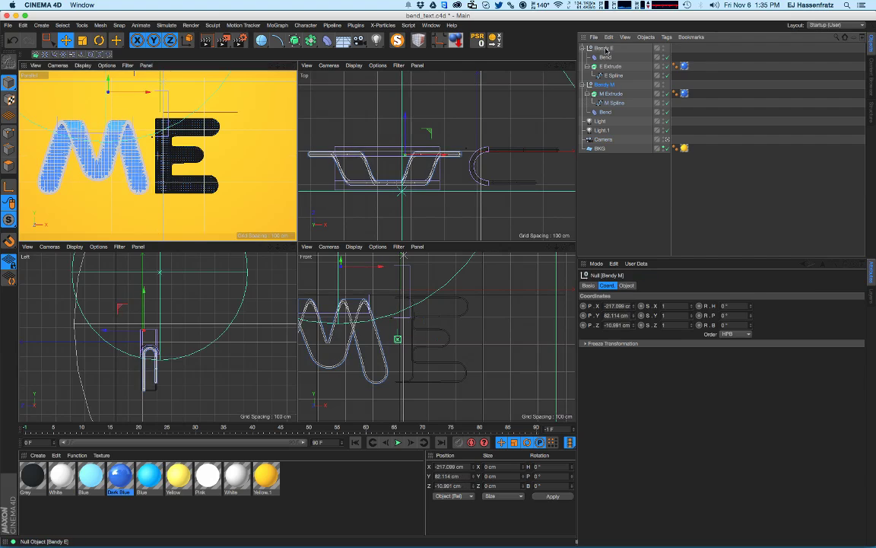
pyautogui.keyDown('ctrl'); pyautogui.click(606, 48); pyautogui.keyUp('ctrl')
pyautogui.moveTo(166, 117); pyautogui.dragTo(195, 116)
pyautogui.hotkey('ctrl', 'r')
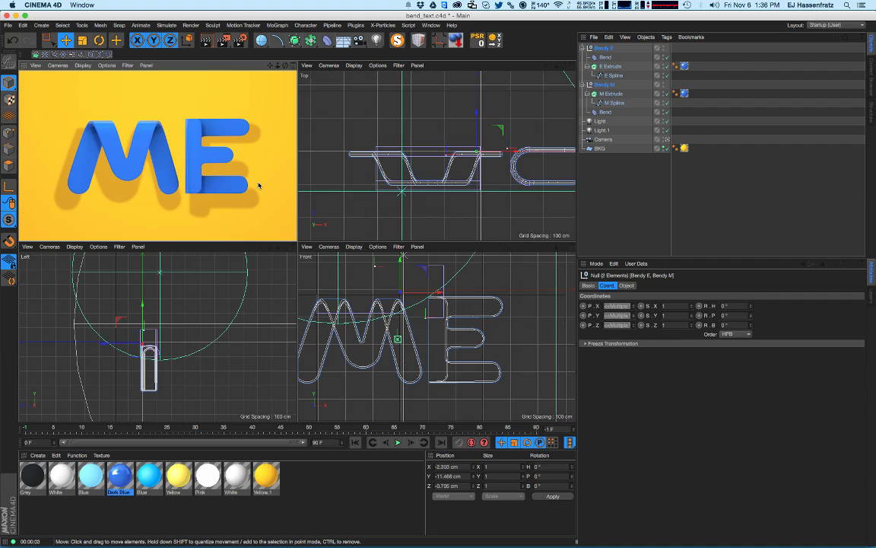
pyautogui.keyDown('alt'); pyautogui.moveTo(150, 123); pyautogui.dragTo(229, 161); pyautogui.keyUp('alt')
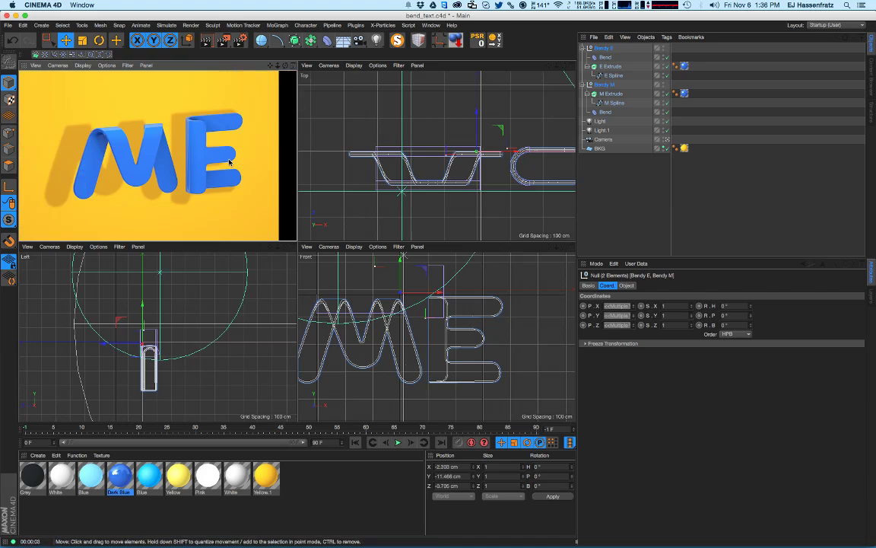
pyautogui.keyDown('alt'); pyautogui.moveTo(153, 164); pyautogui.dragTo(200, 192); pyautogui.keyUp('alt')
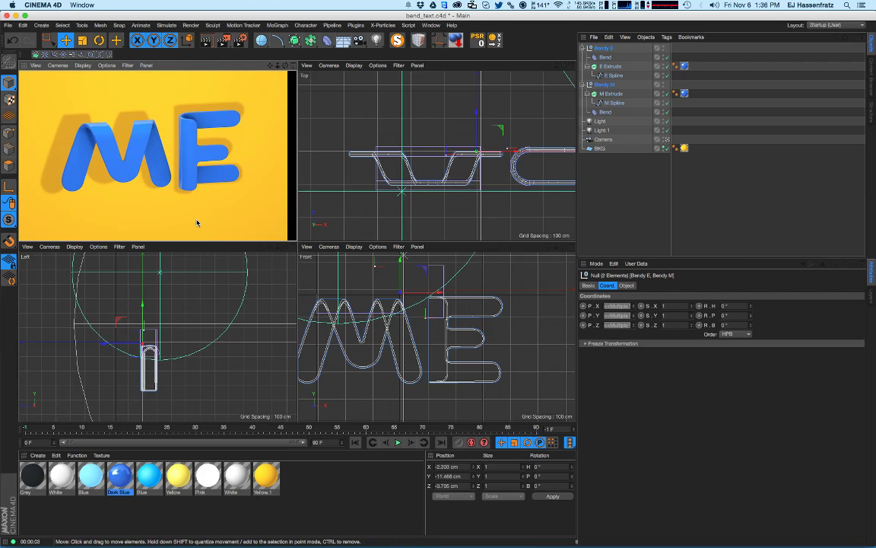
# - Collapse Bendy E and place it in front of the M's lower end at about X -52, Y -232, Z -20 cm
pyautogui.click(582, 48)
pyautogui.click(575, 67)
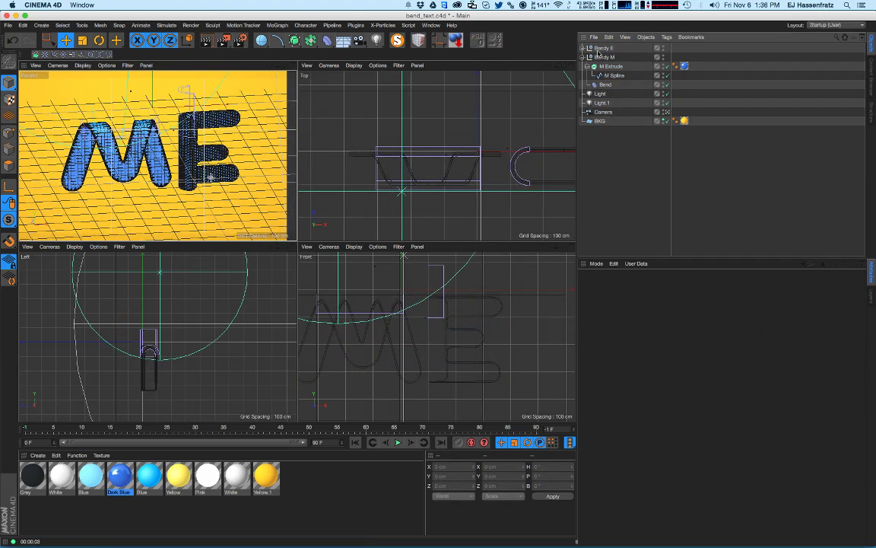
pyautogui.click(189, 119)
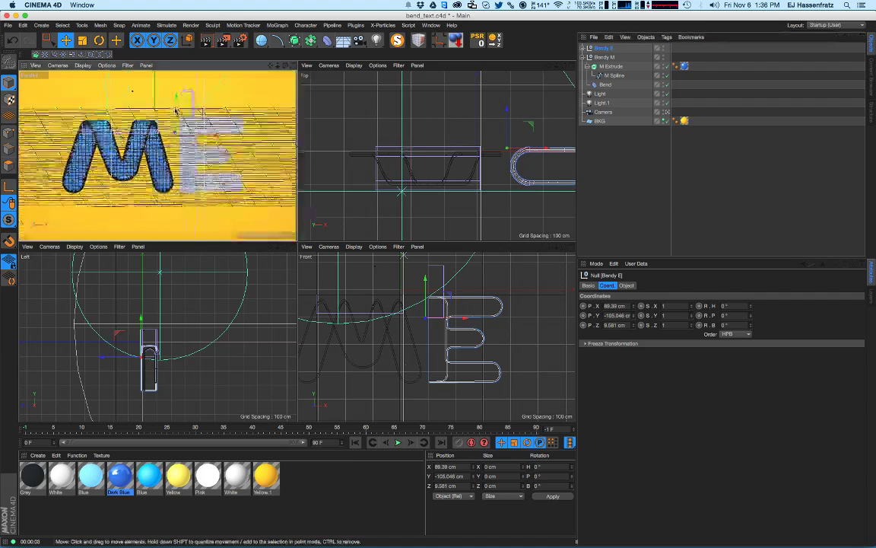
pyautogui.moveTo(195, 107); pyautogui.dragTo(169, 141)
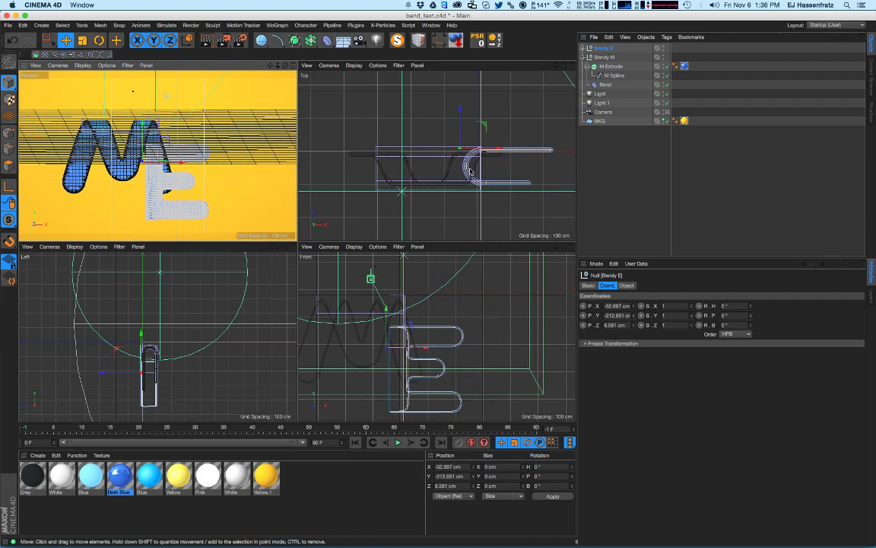
pyautogui.moveTo(460, 131); pyautogui.dragTo(478, 139)
pyautogui.keyDown('alt'); pyautogui.moveTo(134, 177); pyautogui.dragTo(198, 189); pyautogui.keyUp('alt')
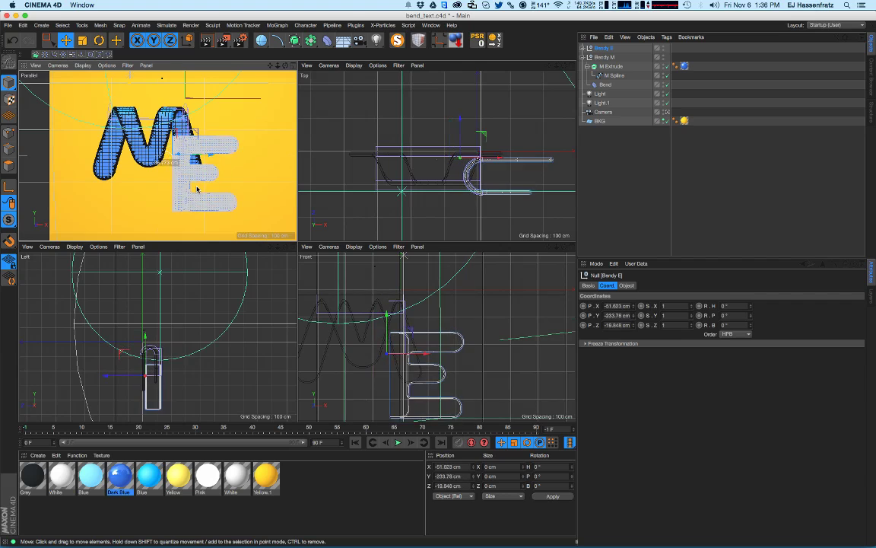
pyautogui.keyDown('alt'); pyautogui.moveTo(207, 181); pyautogui.dragTo(201, 179, button='middle'); pyautogui.keyUp('alt')
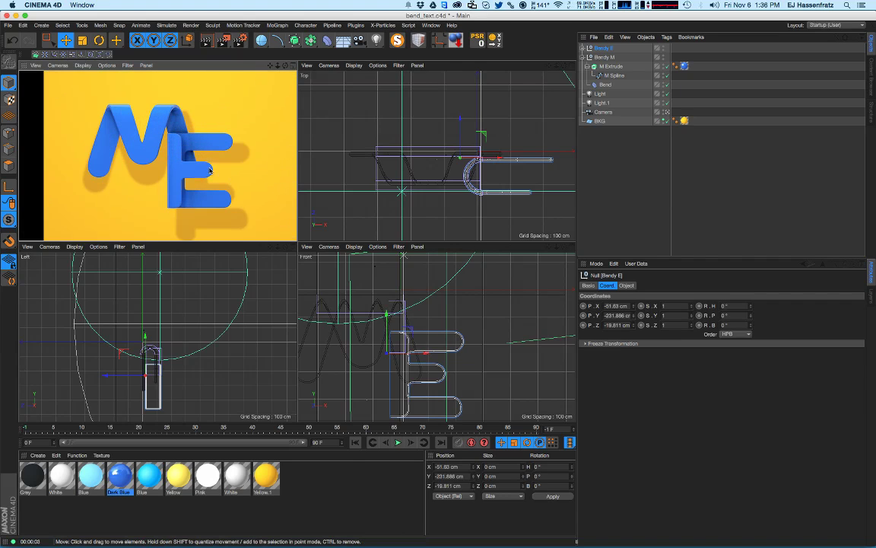
# - Interlock Bendy E with the M at about X -279, Y -226, Z -47 cm, checking the render, and expand its group
pyautogui.moveTo(197, 166); pyautogui.dragTo(125, 172)
pyautogui.keyDown('alt'); pyautogui.moveTo(163, 172); pyautogui.dragTo(214, 163, button='middle'); pyautogui.keyUp('alt')
pyautogui.moveTo(192, 177); pyautogui.dragTo(190, 175)
pyautogui.press('super+r')
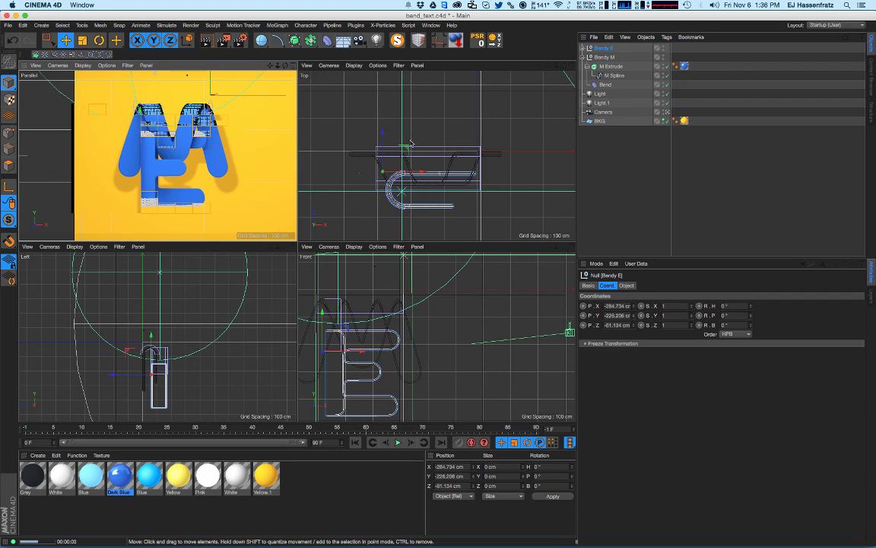
pyautogui.moveTo(383, 152)
pyautogui.mouseDown()
pyautogui.moveTo(428, 171)
pyautogui.moveTo(422, 174)
pyautogui.mouseUp()
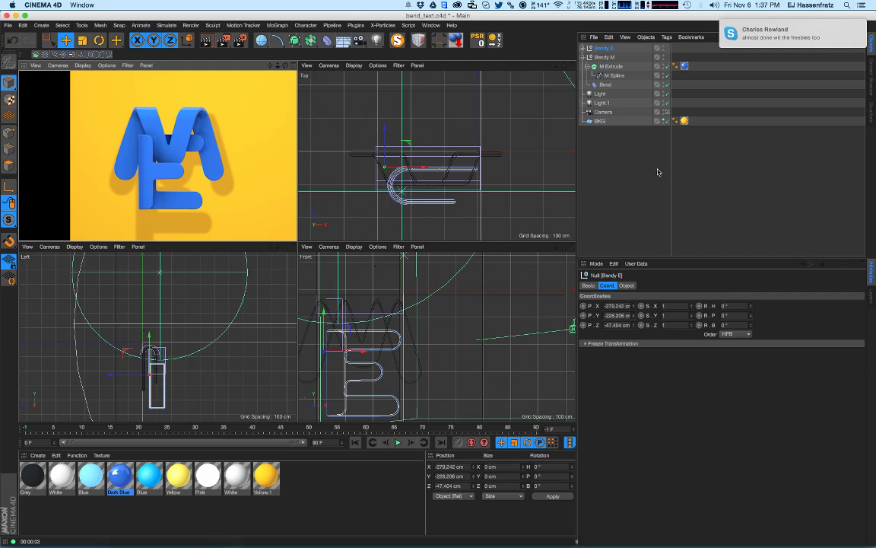
pyautogui.click(632, 175)
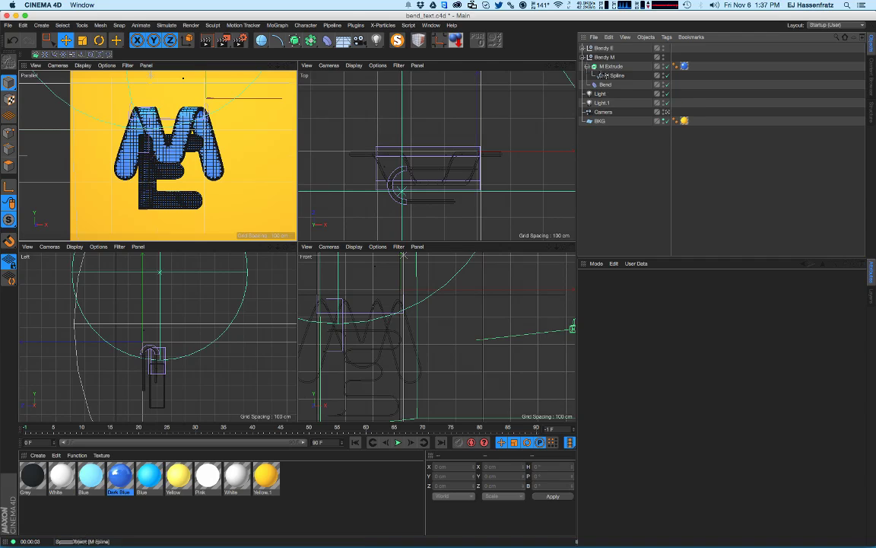
pyautogui.click(582, 48)
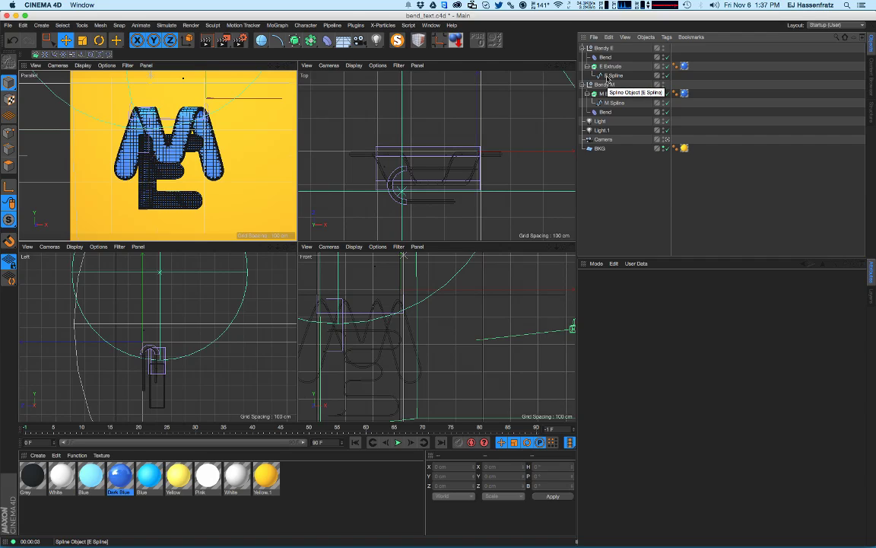
# - Create a Plane primitive and set its orientation to +Z
pyautogui.keyDown('alt'); pyautogui.moveTo(430, 319); pyautogui.dragTo(384, 313, button='middle'); pyautogui.keyUp('alt')
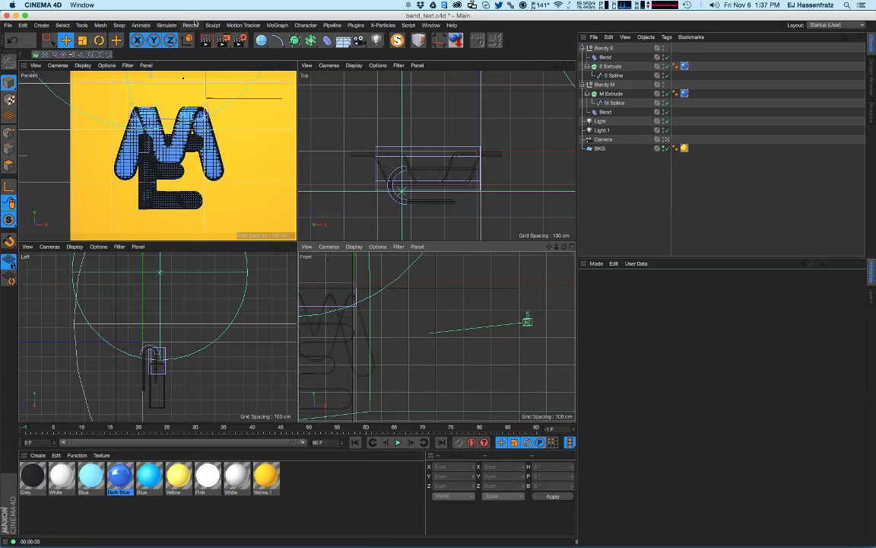
pyautogui.click(262, 41)
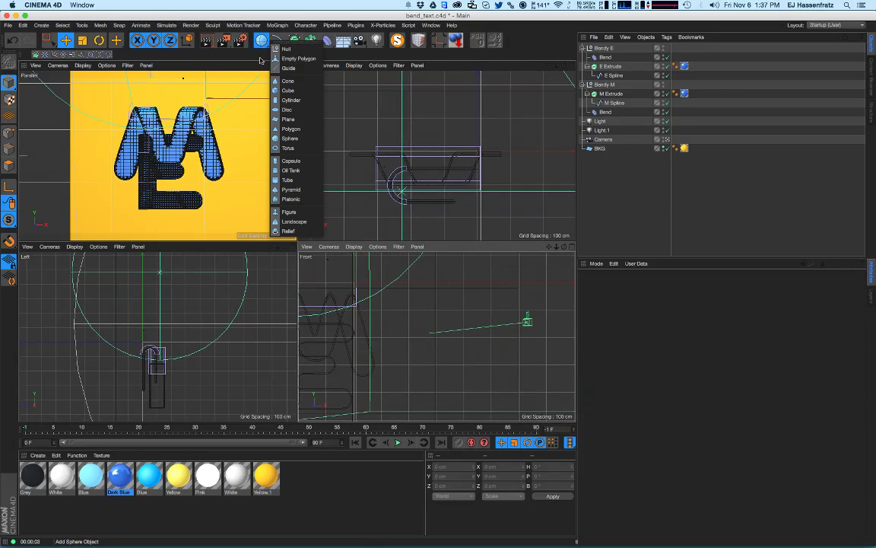
pyautogui.click(287, 119)
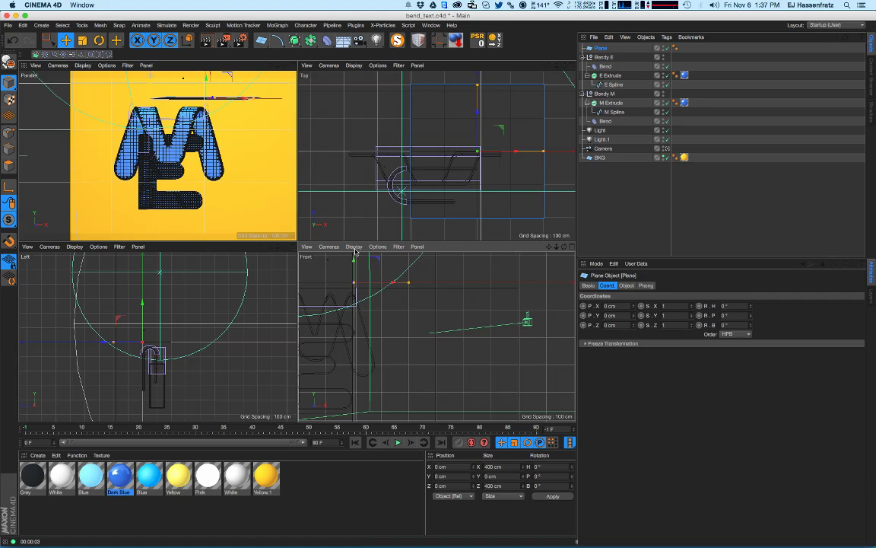
pyautogui.click(627, 285)
pyautogui.click(647, 343)
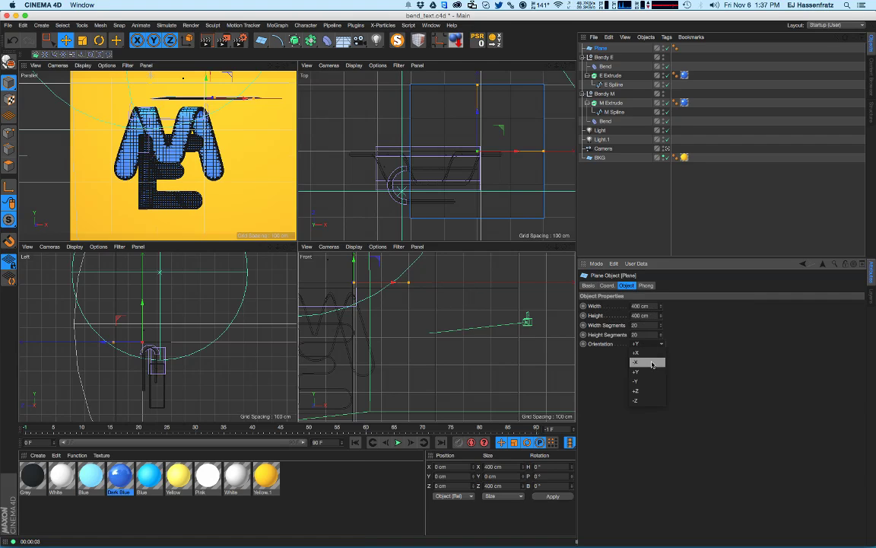
pyautogui.click(643, 392)
# - Move the Plane to about X 456, Y -182 cm, narrow it to about 125 cm, and set its width and height segments to 2
pyautogui.moveTo(406, 304); pyautogui.dragTo(532, 353)
pyautogui.keyDown('alt'); pyautogui.moveTo(464, 341); pyautogui.dragTo(393, 334, button='middle'); pyautogui.keyUp('alt')
pyautogui.moveTo(462, 326); pyautogui.dragTo(424, 328)
pyautogui.keyDown('alt'); pyautogui.moveTo(237, 175); pyautogui.dragTo(139, 179, button='middle'); pyautogui.keyUp('alt')
pyautogui.moveTo(662, 326); pyautogui.dragTo(662, 344)
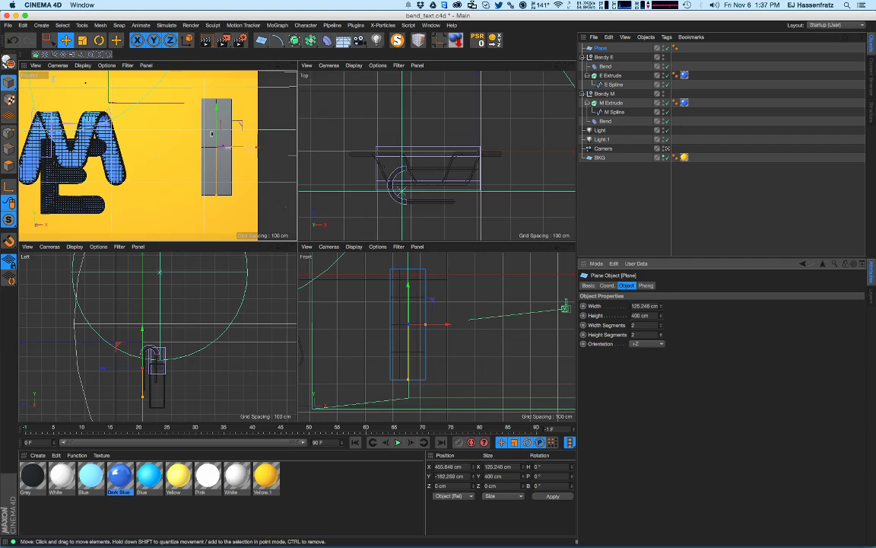
# - Add a Subdivision Surface with the Plane as its child, and convert the Plane to an editable polygon object
pyautogui.moveTo(295, 41); pyautogui.dragTo(337, 56)
pyautogui.moveTo(601, 48); pyautogui.dragTo(606, 60)
pyautogui.keyDown('alt'); pyautogui.moveTo(205, 113); pyautogui.dragTo(177, 116, button='middle'); pyautogui.keyUp('alt')
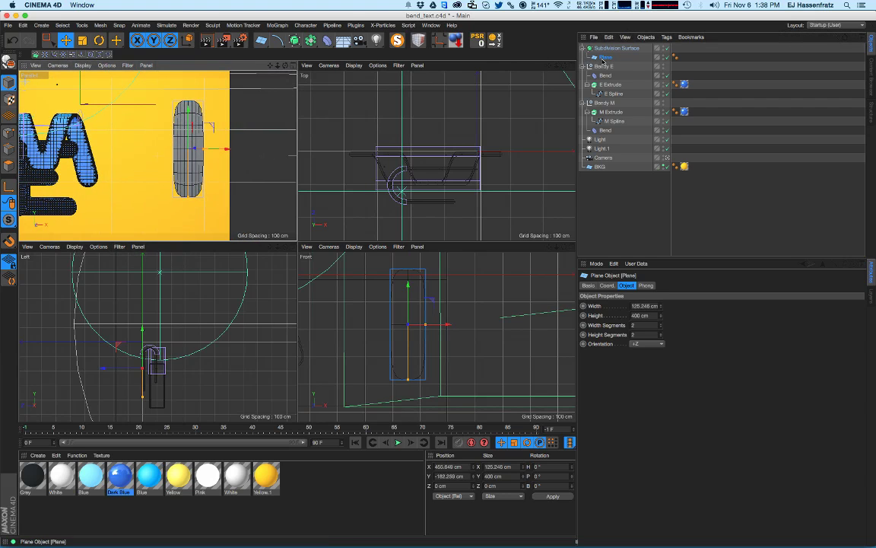
pyautogui.press('c')
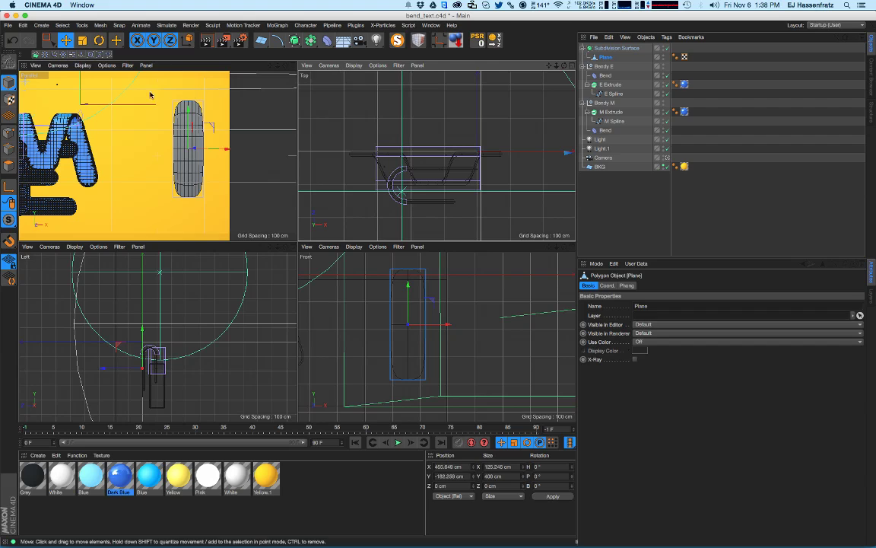
# - Extrude the Plane's upper right edge outward in two sections to form an arm, and select the bottom edges of the stem
pyautogui.click(7, 148)
pyautogui.click(203, 138)
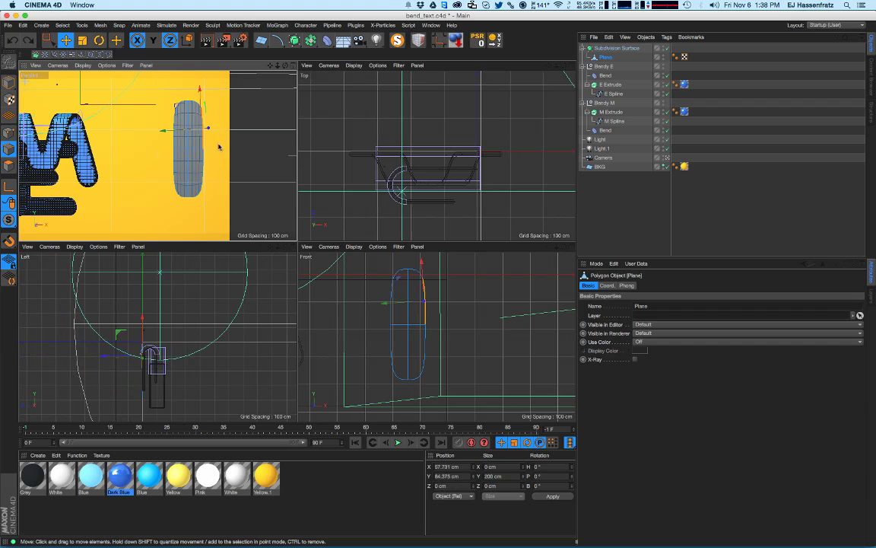
pyautogui.press('d')
pyautogui.moveTo(215, 153); pyautogui.dragTo(238, 153)
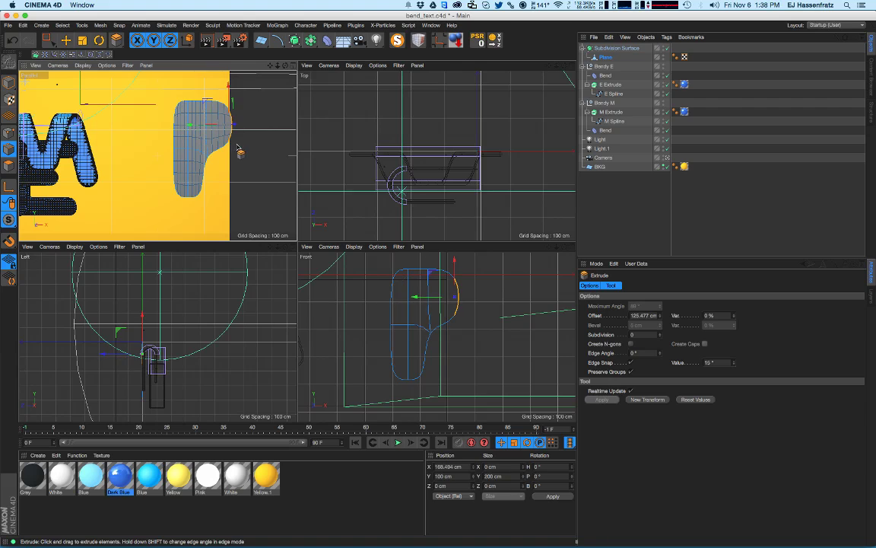
pyautogui.press('super+z')
pyautogui.moveTo(220, 143); pyautogui.dragTo(286, 141)
pyautogui.moveTo(235, 154); pyautogui.dragTo(311, 149)
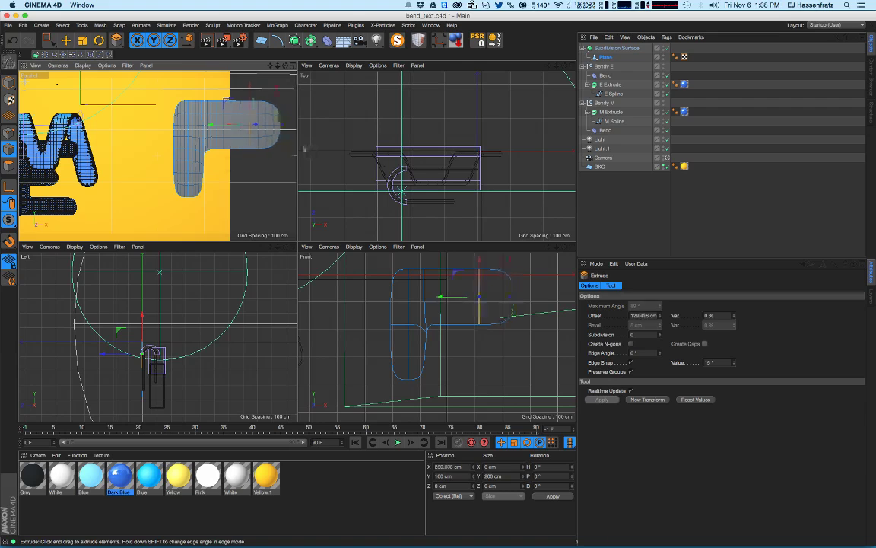
pyautogui.click(189, 198)
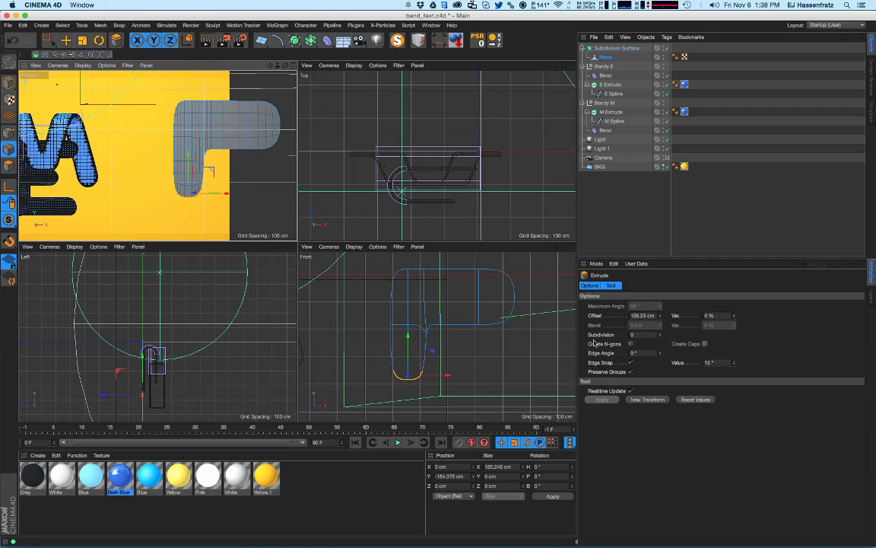
pyautogui.click(631, 372)
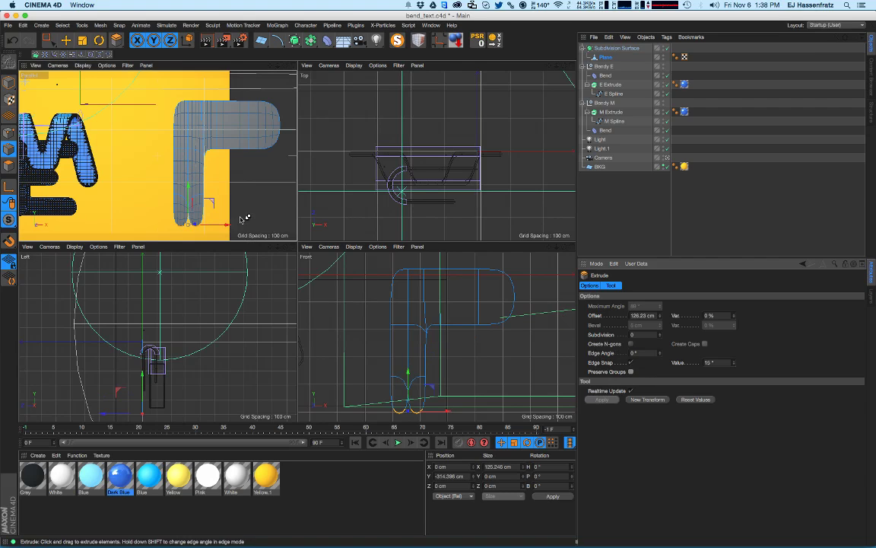
pyautogui.press('super+z')
pyautogui.moveTo(192, 215); pyautogui.dragTo(246, 185)
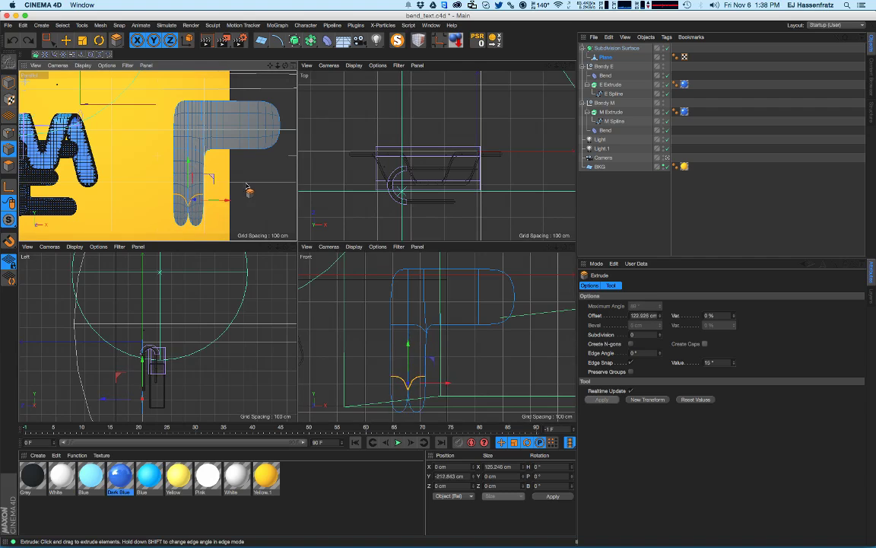
pyautogui.press('super+z')
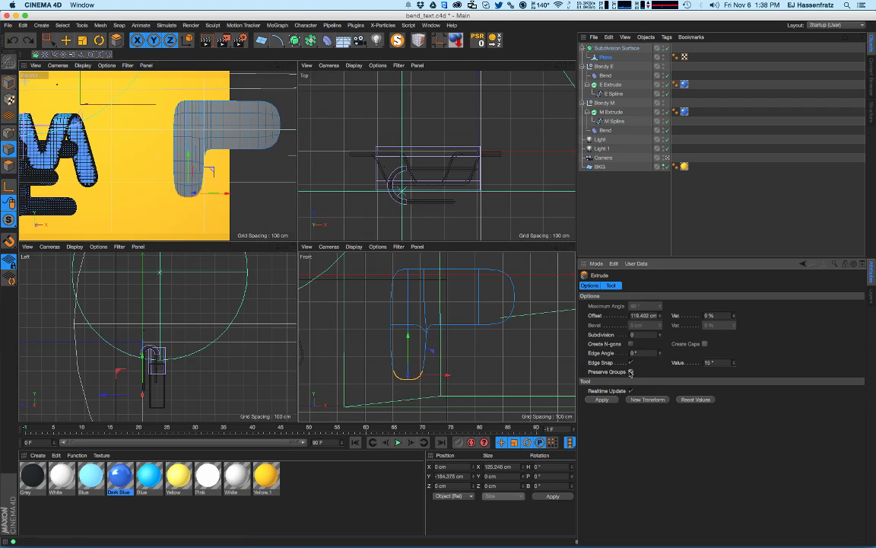
# - Extrude the Plane's bottom edges downward to about Y -379 cm with Preserve Groups enabled, lengthening the stem
pyautogui.moveTo(251, 222); pyautogui.dragTo(237, 194)
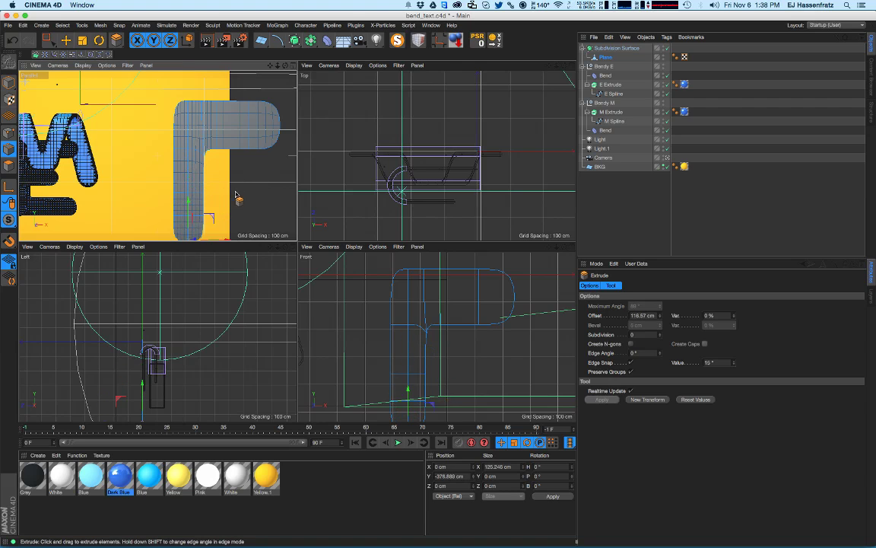
pyautogui.keyDown('alt'); pyautogui.moveTo(239, 195); pyautogui.dragTo(219, 183, button='middle'); pyautogui.keyUp('alt')
pyautogui.click(65, 41)
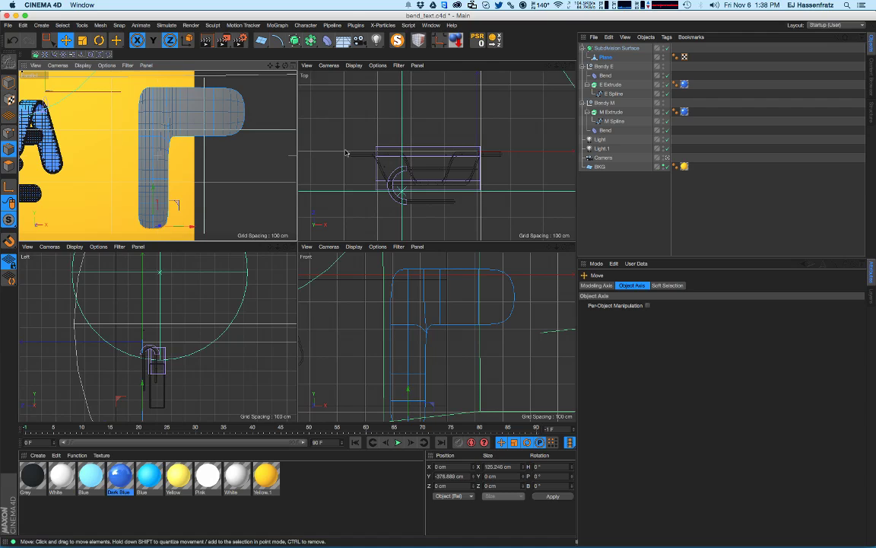
pyautogui.click(590, 201)
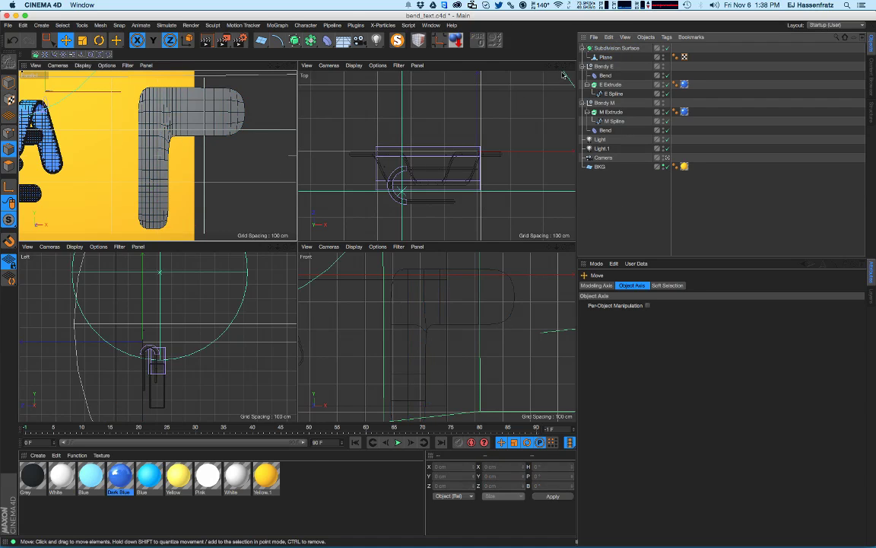
# - Reshape the Plane's points by raising the arm's underside, shortening the stem, and adjusting the points near the corner
pyautogui.click(605, 57)
pyautogui.click(49, 40)
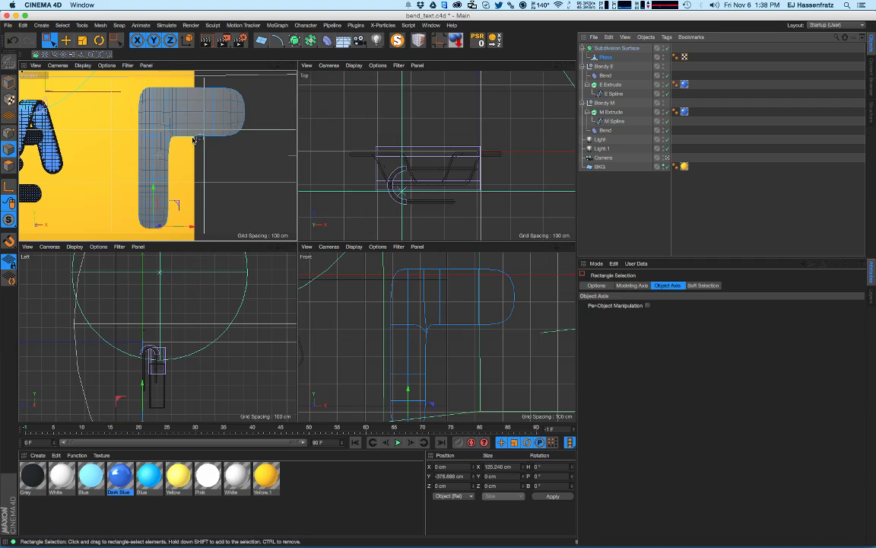
pyautogui.moveTo(113, 126); pyautogui.dragTo(285, 158)
pyautogui.moveTo(189, 117); pyautogui.dragTo(190, 106)
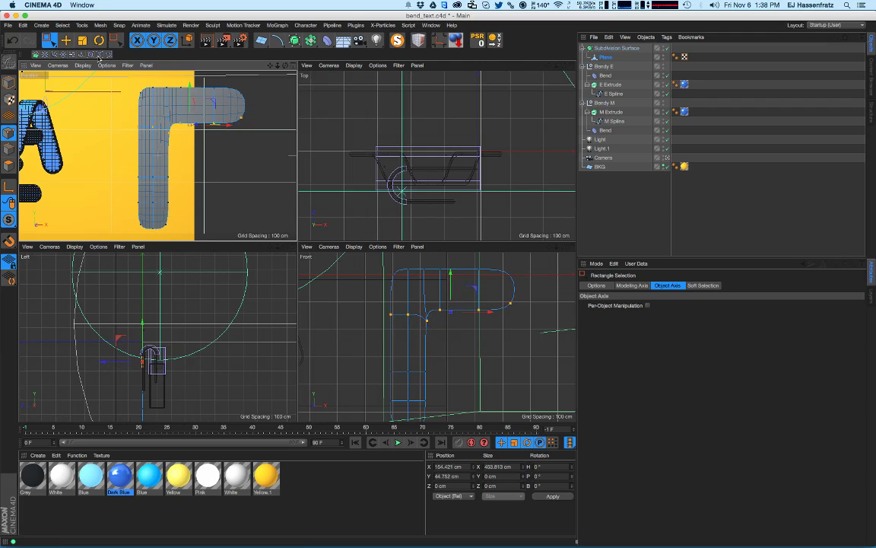
pyautogui.moveTo(102, 148); pyautogui.dragTo(182, 233)
pyautogui.moveTo(158, 169); pyautogui.dragTo(174, 153)
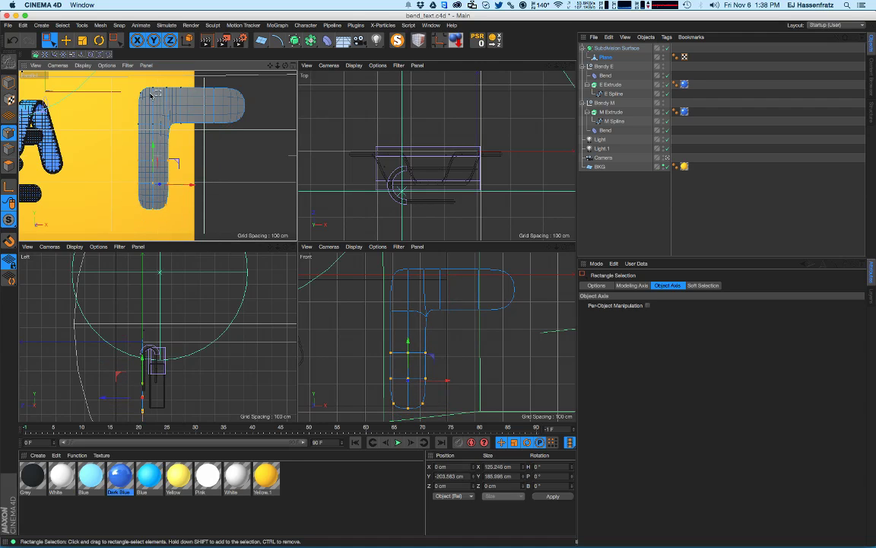
pyautogui.moveTo(177, 83); pyautogui.dragTo(209, 111)
pyautogui.moveTo(107, 136); pyautogui.dragTo(153, 133)
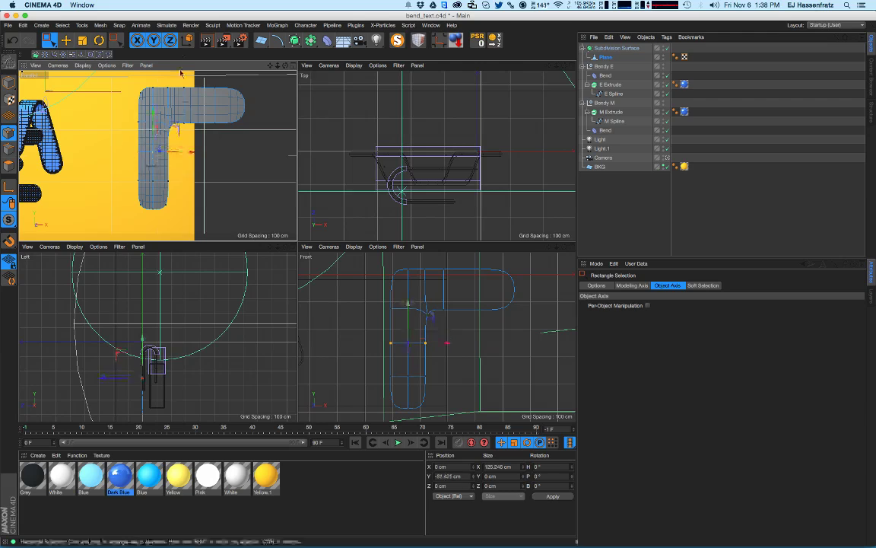
# - Add a Bend deformer as a child of the Plane, fit it to the parent, and set its strength to 30°
pyautogui.click(67, 42)
pyautogui.click(154, 40)
pyautogui.click(4, 84)
pyautogui.moveTo(327, 41); pyautogui.dragTo(361, 53)
pyautogui.moveTo(610, 69)
pyautogui.mouseDown()
pyautogui.moveTo(609, 51)
pyautogui.moveTo(605, 61)
pyautogui.mouseUp()
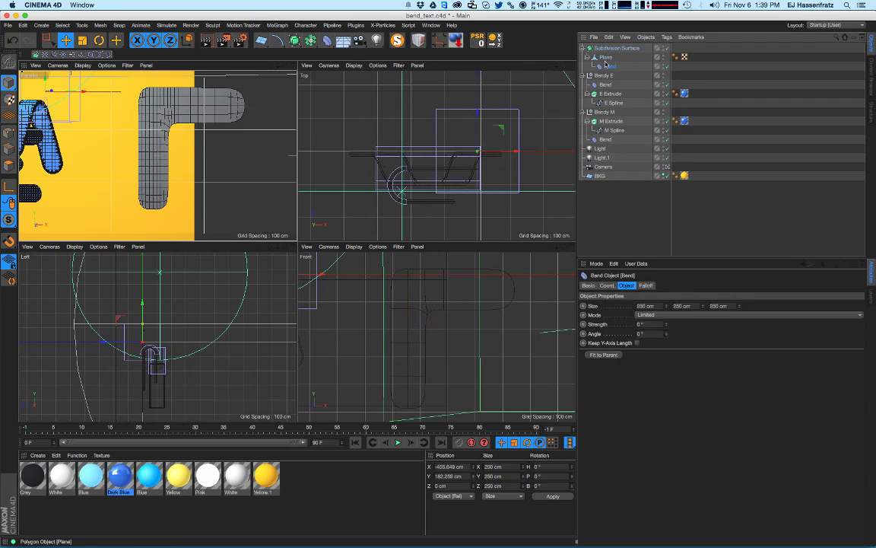
pyautogui.click(604, 356)
pyautogui.moveTo(668, 325); pyautogui.dragTo(667, 307)
# - Rotate the Plane's Bend deformer to a pitch of 90° and set its Z size to 403 cm
pyautogui.press('r')
pyautogui.moveTo(188, 136); pyautogui.dragTo(186, 235)
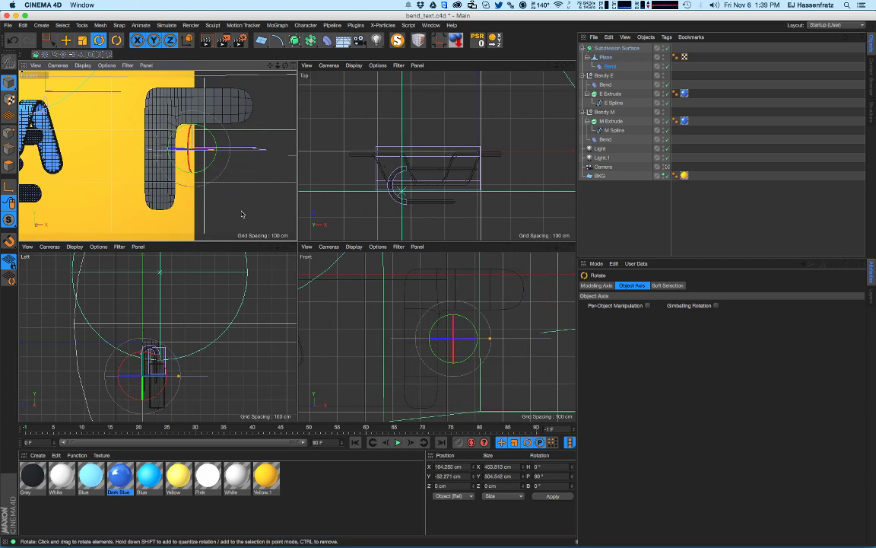
pyautogui.press('e')
pyautogui.moveTo(740, 306); pyautogui.dragTo(717, 153)
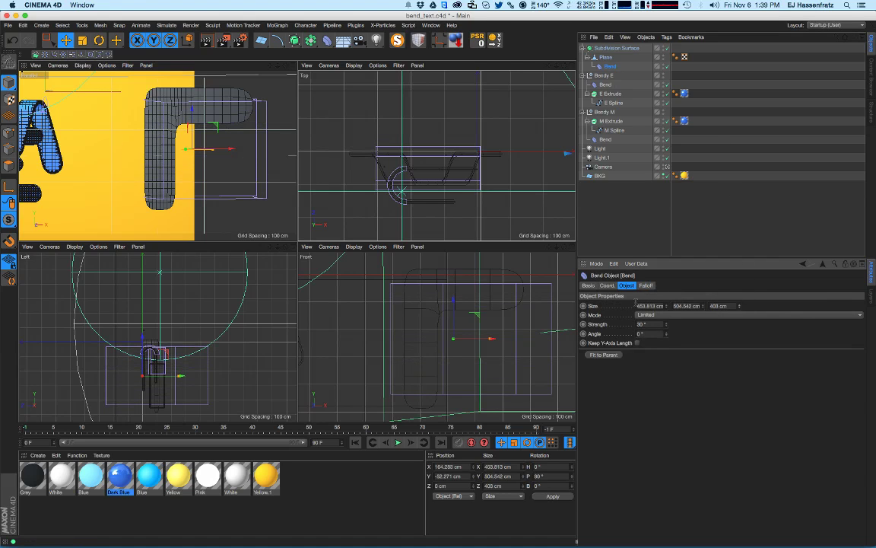
# - Increase the Plane's Bend strength and rotate the deformer to a bank angle of -90°
pyautogui.click(607, 286)
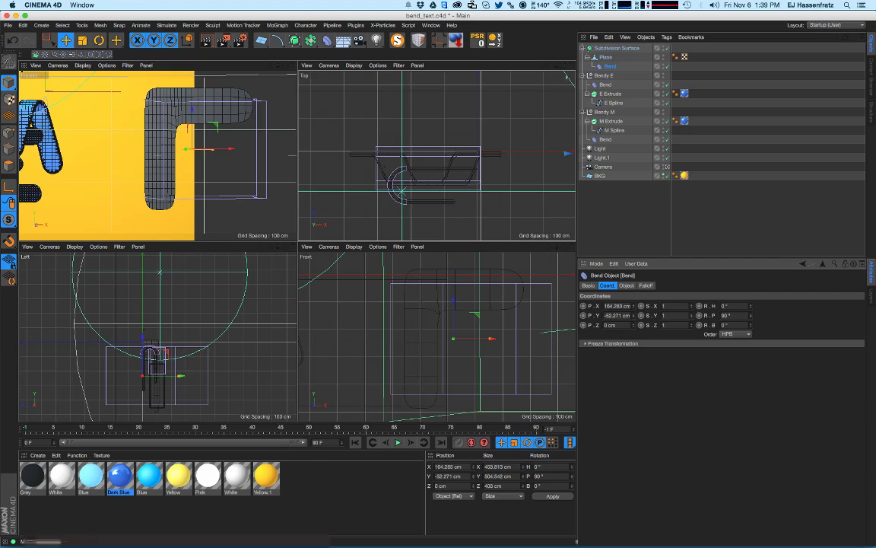
pyautogui.click(627, 285)
pyautogui.moveTo(667, 325)
pyautogui.mouseDown()
pyautogui.moveTo(667, 306)
pyautogui.moveTo(658, 313)
pyautogui.mouseUp()
pyautogui.scroll(-8, 405, 162)
pyautogui.keyDown('alt'); pyautogui.moveTo(434, 166); pyautogui.dragTo(366, 168, button='middle'); pyautogui.keyUp('alt')
pyautogui.scroll(5, 366, 168)
pyautogui.press('r')
pyautogui.moveTo(380, 143); pyautogui.dragTo(380, 169)
pyautogui.press('e')
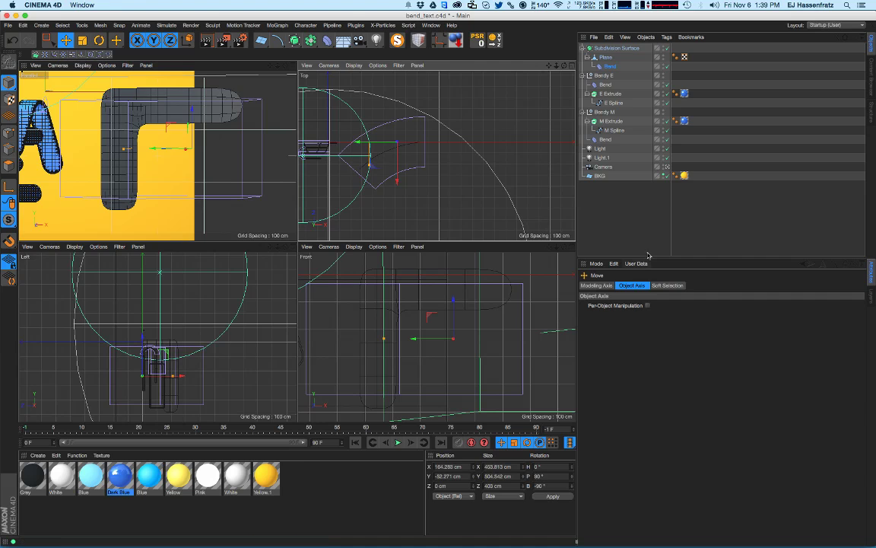
# - Reduce the Plane's Bend deformer to a Y size of about 108 cm and raise its strength to about 151°
pyautogui.click(611, 66)
pyautogui.moveTo(705, 306); pyautogui.dragTo(661, 462)
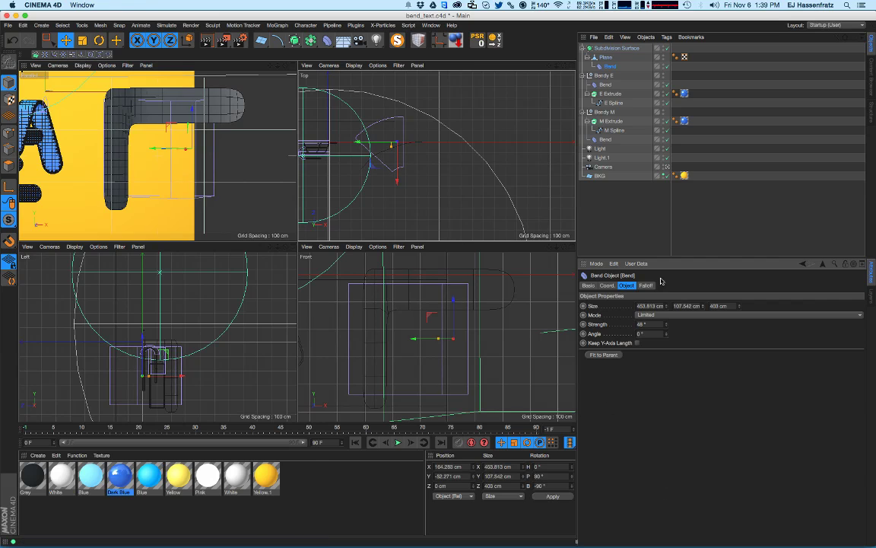
pyautogui.moveTo(670, 326); pyautogui.dragTo(655, 277)
# - Move the Plane's Bend deformer to about X 140, Z 78 cm and enable Keep Y-Axis Length
pyautogui.moveTo(369, 192)
pyautogui.mouseDown()
pyautogui.moveTo(386, 183)
pyautogui.moveTo(373, 179)
pyautogui.mouseUp()
pyautogui.keyDown('alt'); pyautogui.moveTo(204, 174); pyautogui.dragTo(228, 186); pyautogui.keyUp('alt')
pyautogui.click(637, 343)
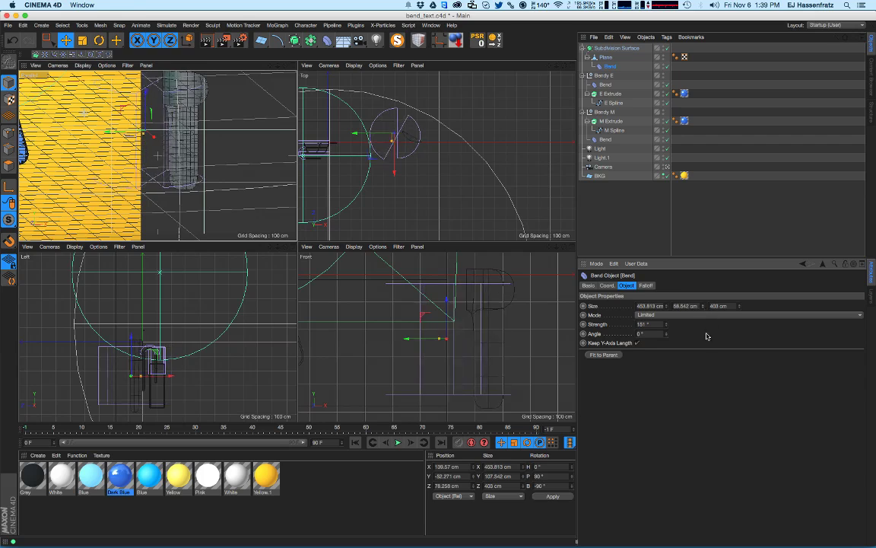
# - Set the Plane's Bend to an X size of about 27 cm and a strength of about 162°, and move it to about Z -8 cm
pyautogui.moveTo(668, 305); pyautogui.dragTo(631, 506)
pyautogui.moveTo(667, 325)
pyautogui.mouseDown()
pyautogui.moveTo(651, 364)
pyautogui.moveTo(661, 321)
pyautogui.mouseUp()
pyautogui.scroll(5, 414, 126)
pyautogui.moveTo(364, 180); pyautogui.dragTo(365, 204)
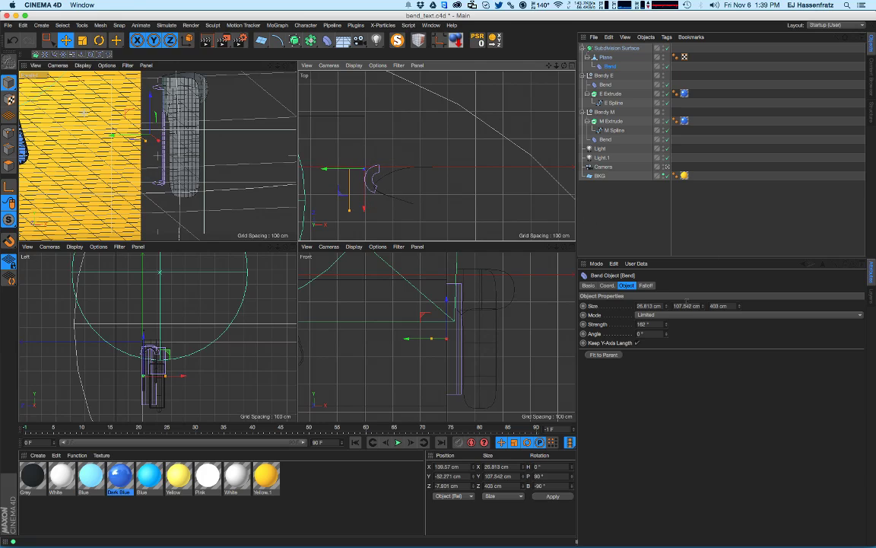
# - Set the Plane's Bend to a Y size of about 121 cm and a strength of 180°, and move it to about X 198, Z -3 cm
pyautogui.moveTo(704, 307); pyautogui.dragTo(706, 303)
pyautogui.moveTo(652, 324); pyautogui.dragTo(622, 323)
pyautogui.write('180')
pyautogui.press('Return')
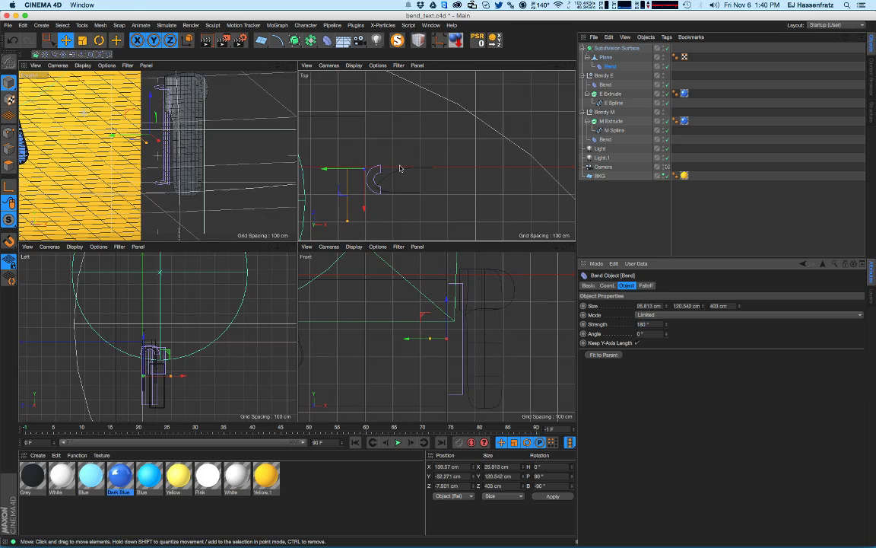
pyautogui.moveTo(386, 223); pyautogui.dragTo(402, 222)
pyautogui.keyDown('alt'); pyautogui.moveTo(222, 128); pyautogui.dragTo(192, 148); pyautogui.keyUp('alt')
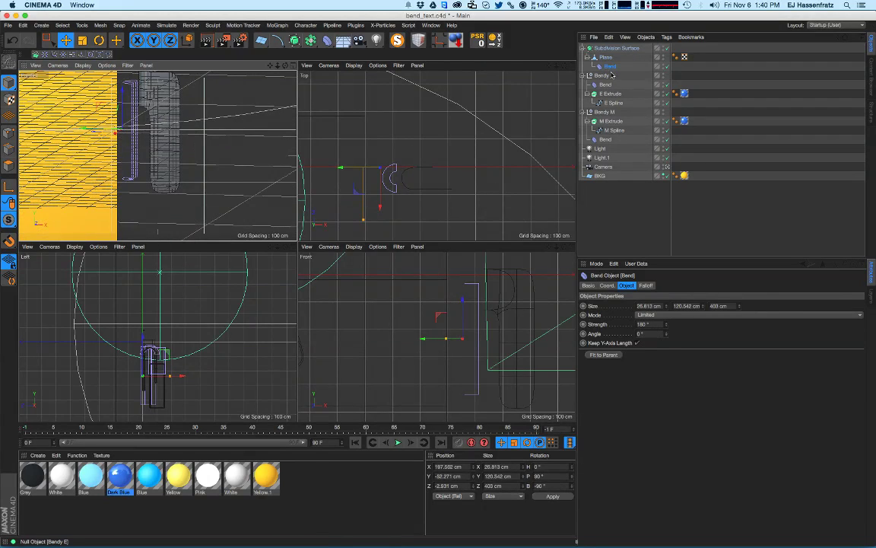
# - Try a different editor subdivision level on the Subdivision Surface and inspect the bend from above
pyautogui.click(615, 48)
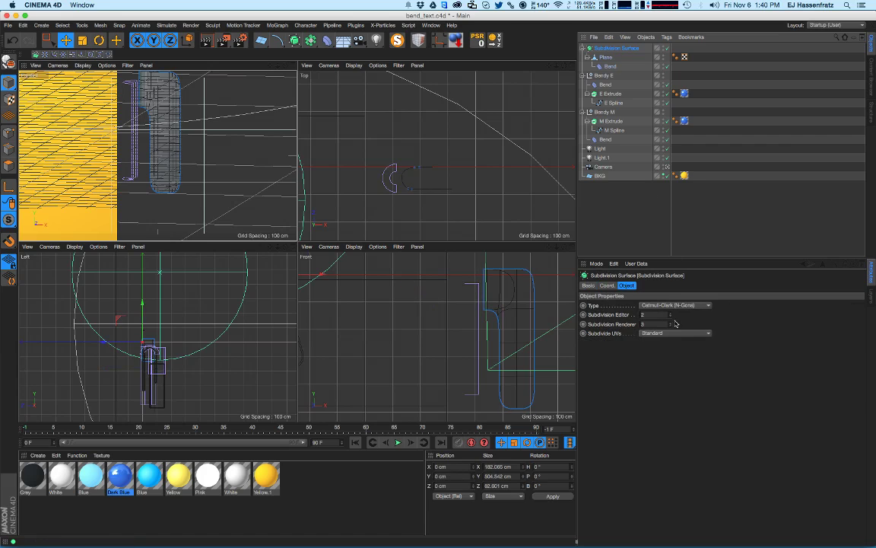
pyautogui.click(671, 313)
pyautogui.click(670, 318)
pyautogui.scroll(5, 419, 161)
# - Try a Cloth Surface inside the Subdivision Surface, placed after the Plane, and remove it
pyautogui.click(625, 67)
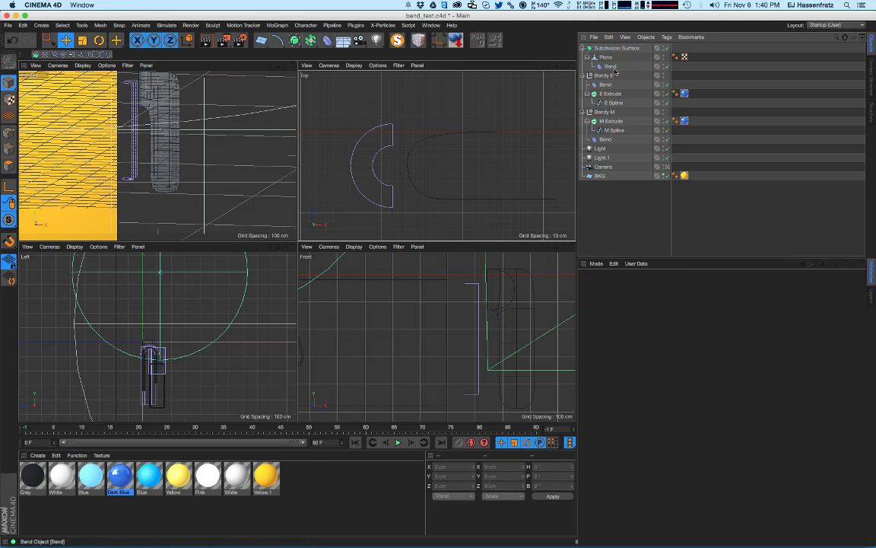
pyautogui.click(605, 58)
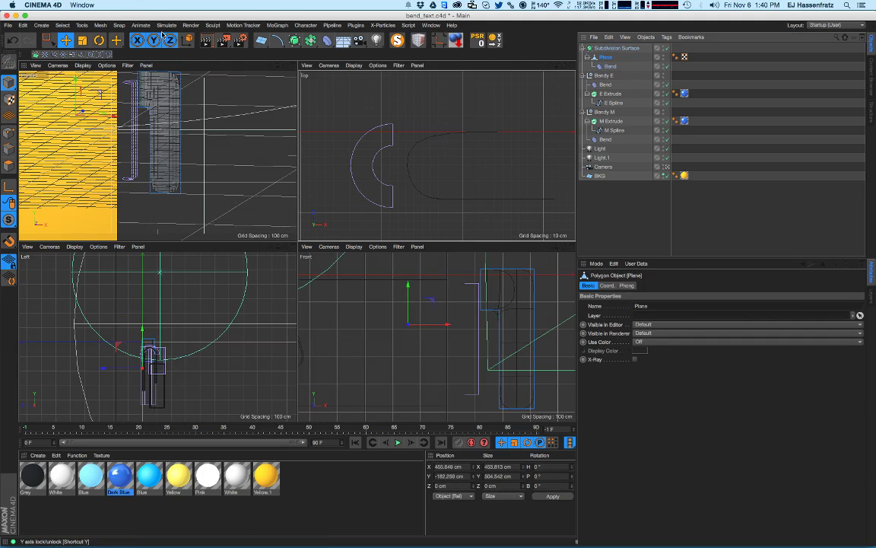
pyautogui.click(174, 26)
pyautogui.click(169, 28)
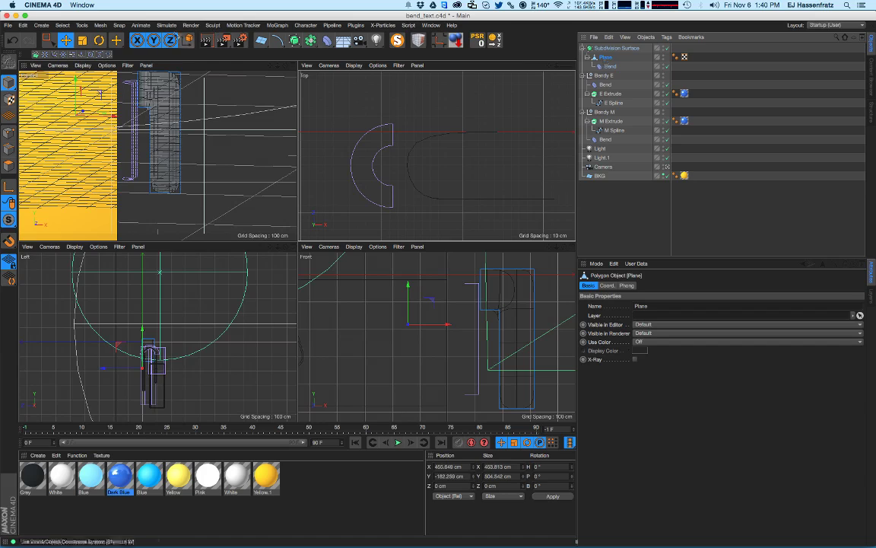
pyautogui.click(166, 29)
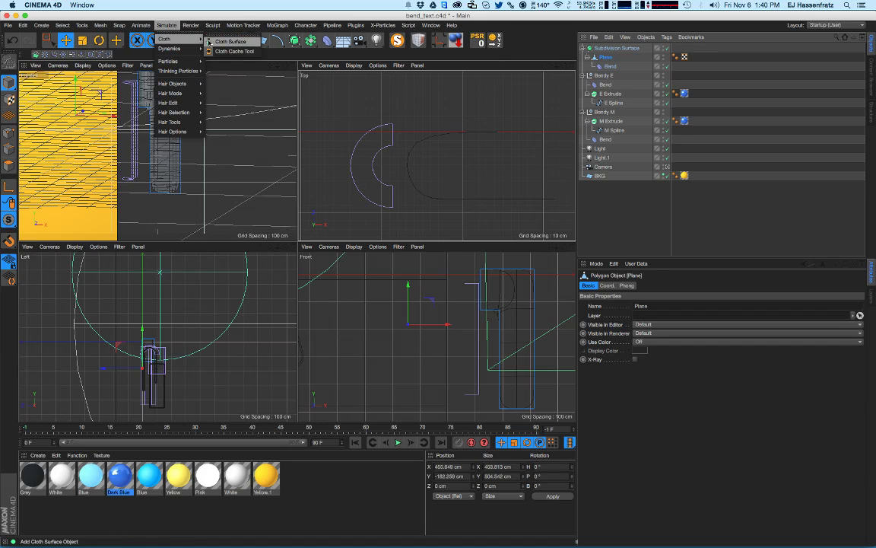
pyautogui.click(217, 39)
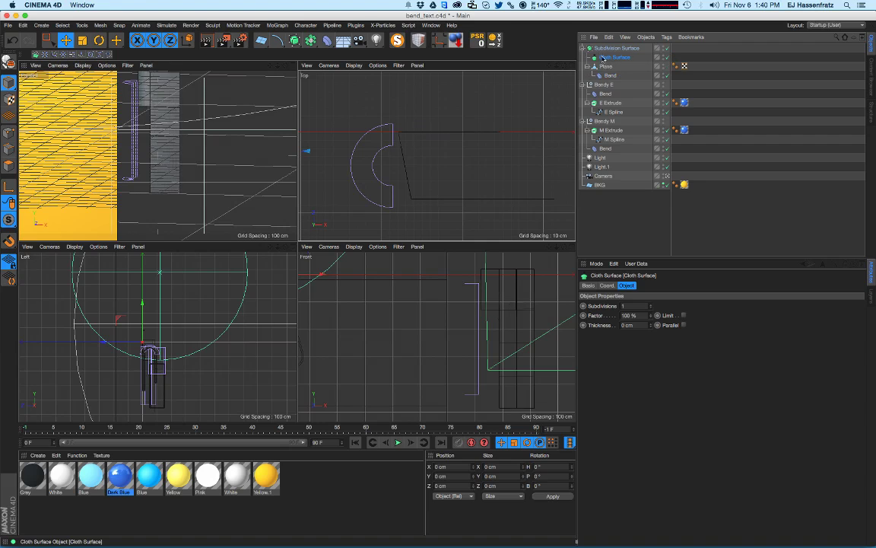
pyautogui.moveTo(601, 56); pyautogui.dragTo(609, 76)
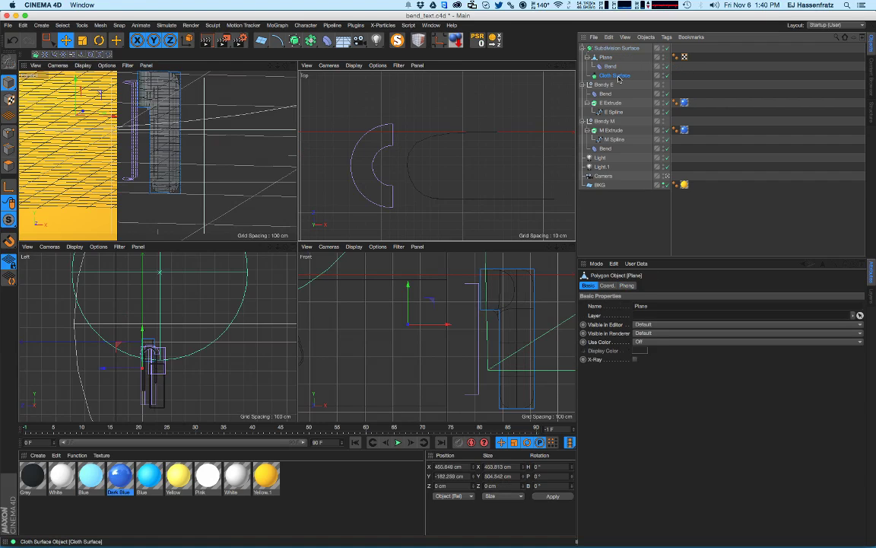
pyautogui.click(613, 58)
pyautogui.press('Delete')
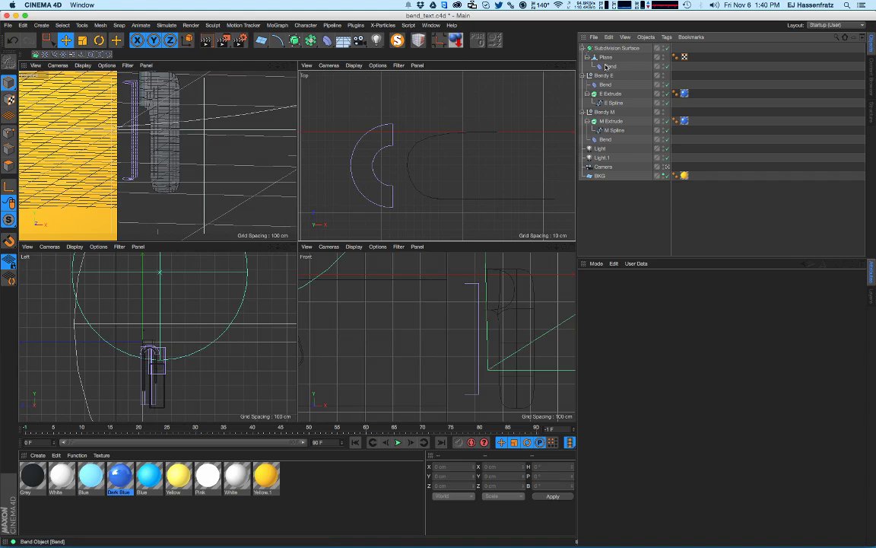
# - Disable the Plane's Bend and widen the shape's vertical stem by moving its outer and middle columns of points outward
pyautogui.click(605, 57)
pyautogui.keyDown('alt'); pyautogui.moveTo(494, 317); pyautogui.dragTo(463, 311, button='middle'); pyautogui.keyUp('alt')
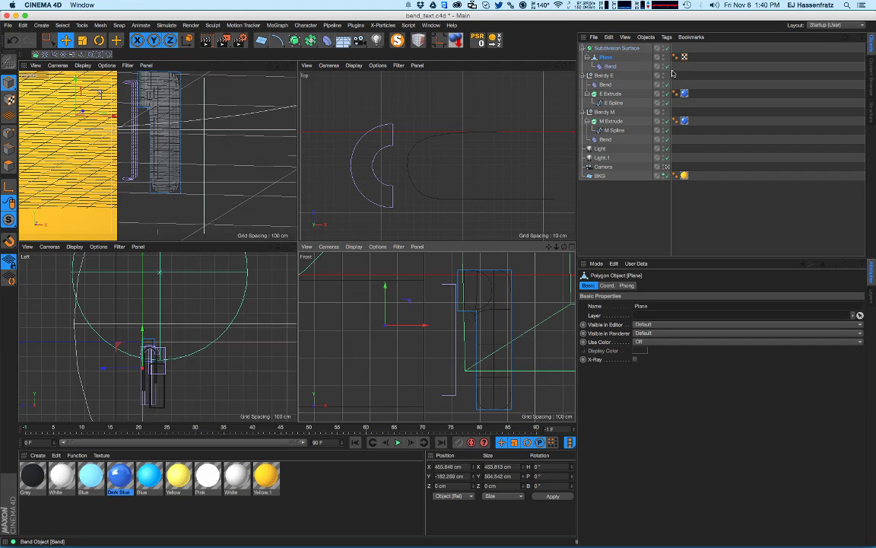
pyautogui.click(666, 66)
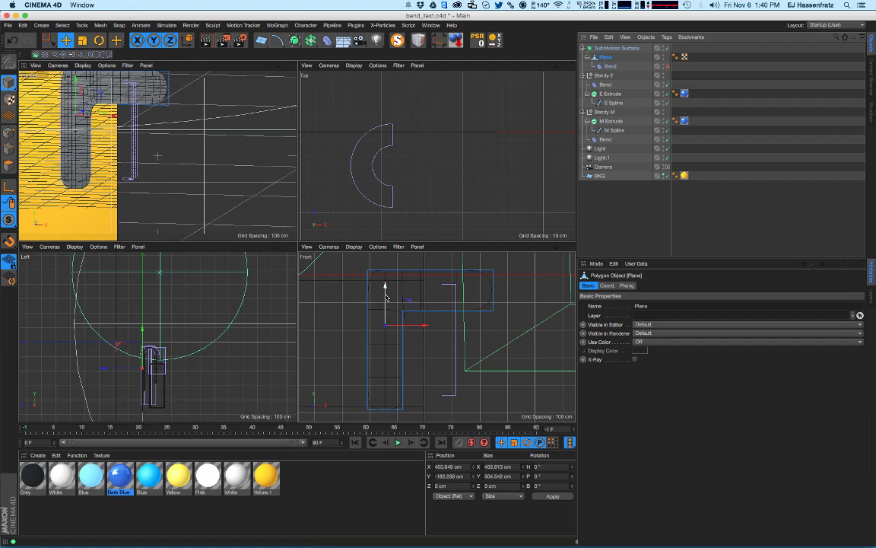
pyautogui.keyDown('alt'); pyautogui.moveTo(102, 136); pyautogui.dragTo(112, 149); pyautogui.keyUp('alt')
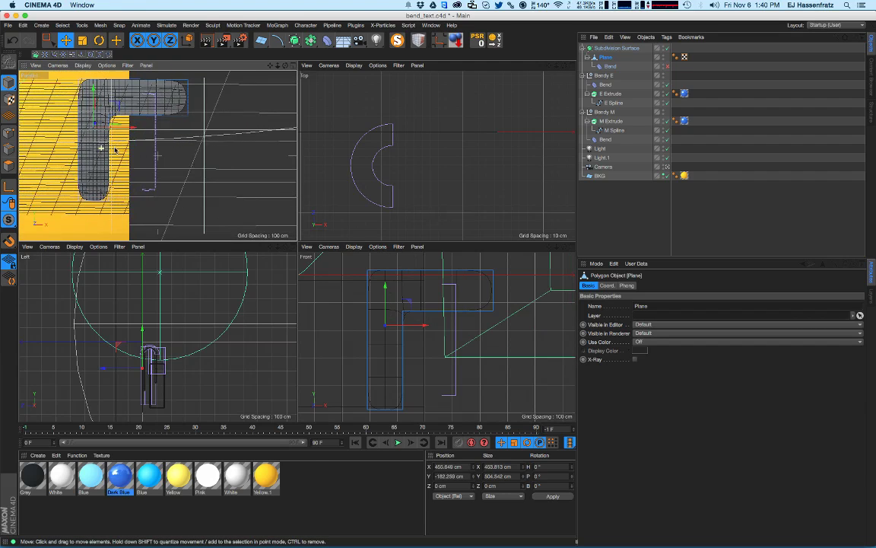
pyautogui.click(49, 41)
pyautogui.click(8, 133)
pyautogui.click(369, 301)
pyautogui.scroll(-5, 369, 300)
pyautogui.moveTo(351, 270); pyautogui.dragTo(380, 374)
pyautogui.moveTo(398, 338); pyautogui.dragTo(369, 344)
# - Cut the widened stem vertically along its inner half with the Knife in the front view, and re-enable the Plane's Bend
pyautogui.press('k')
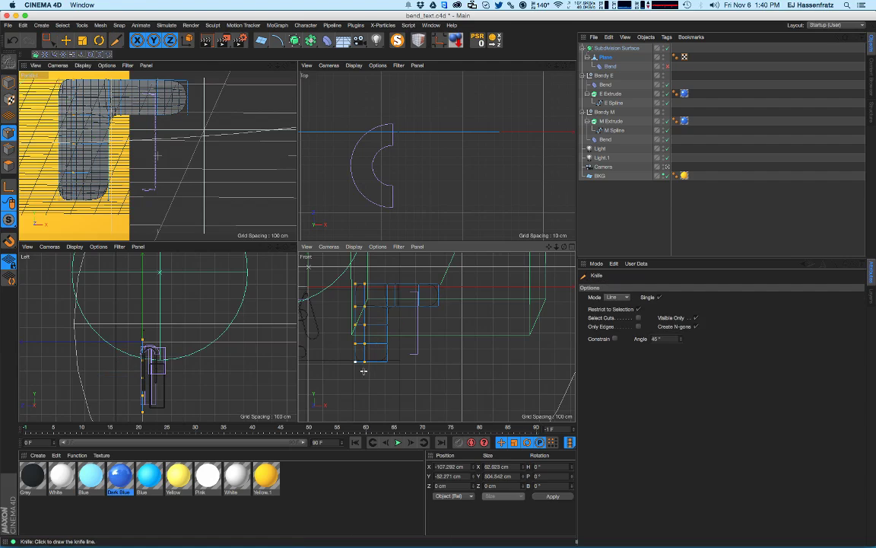
pyautogui.moveTo(384, 275); pyautogui.dragTo(383, 255)
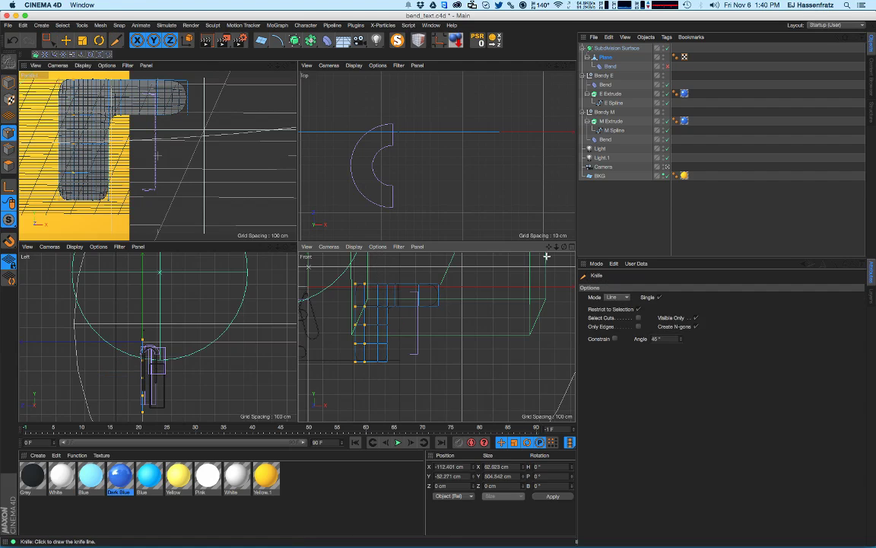
pyautogui.click(643, 103)
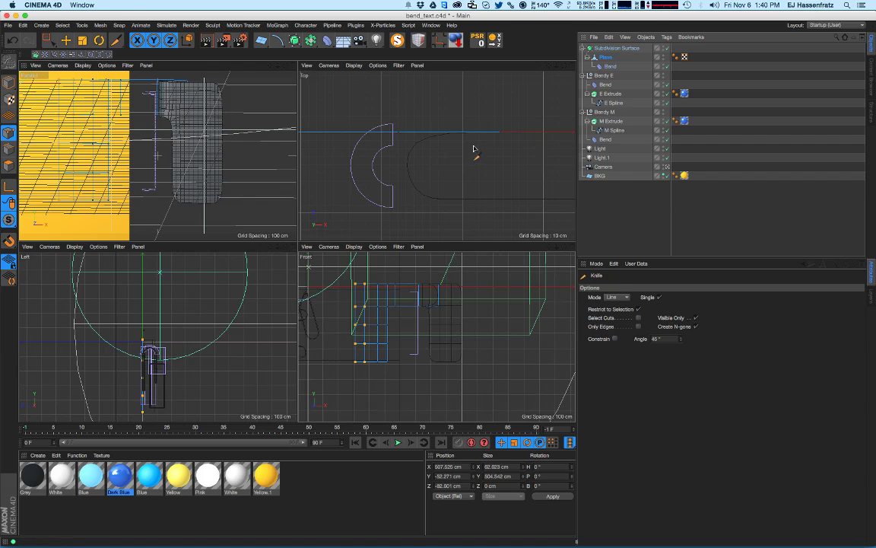
pyautogui.press('e')
pyautogui.click(126, 128)
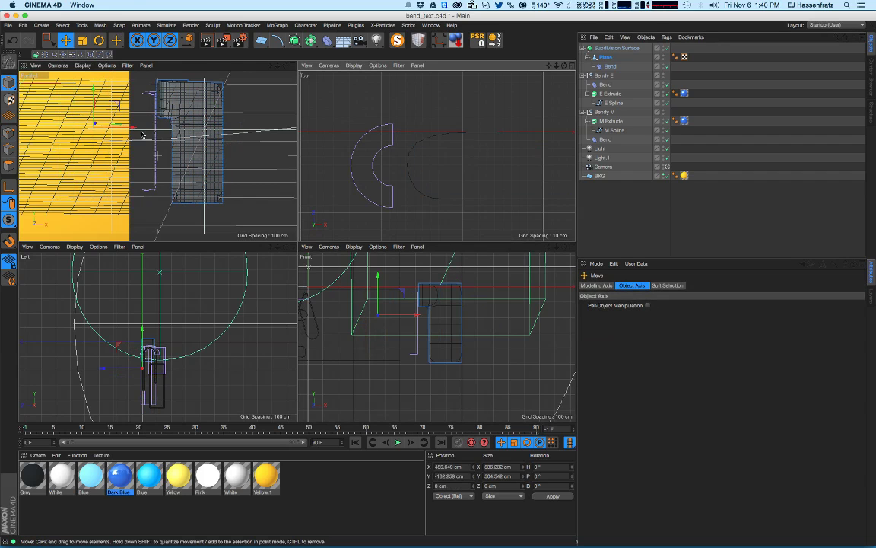
pyautogui.keyDown('alt'); pyautogui.moveTo(203, 161); pyautogui.dragTo(217, 176); pyautogui.keyUp('alt')
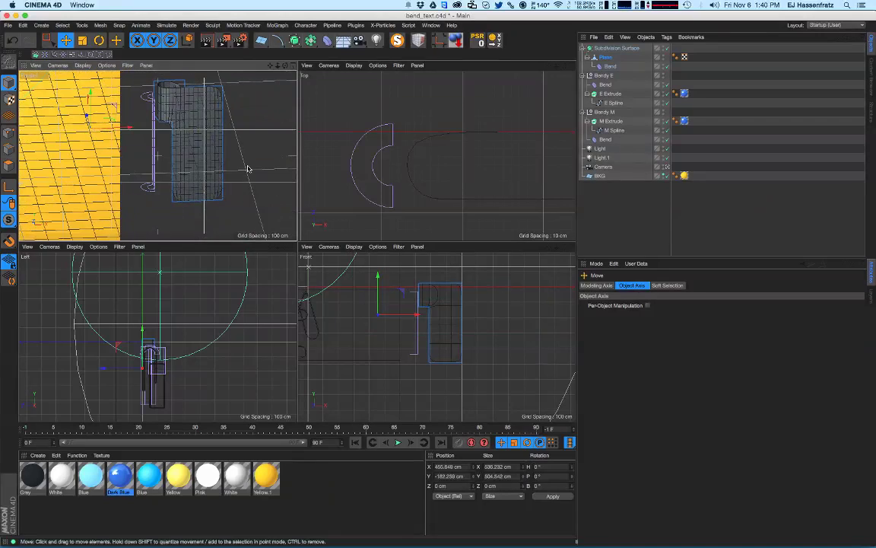
# - Set the Plane's Bend to a Y size of about 208 cm and move it to about X 112, Z 24 cm
pyautogui.click(601, 67)
pyautogui.moveTo(321, 141); pyautogui.dragTo(274, 148)
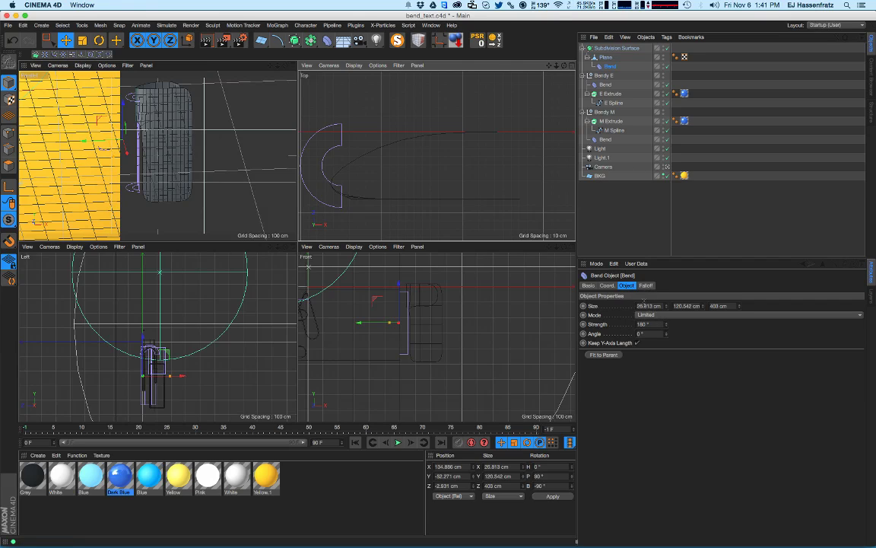
pyautogui.moveTo(706, 307); pyautogui.dragTo(705, 269)
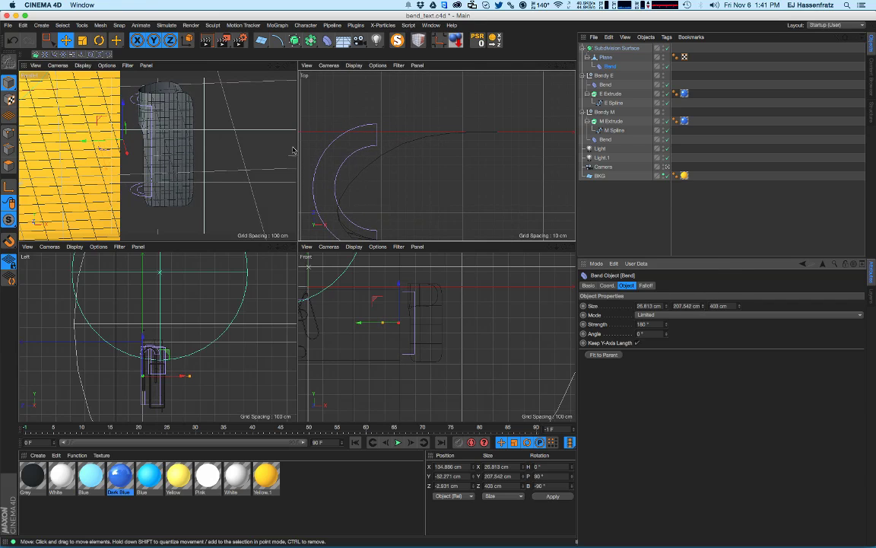
pyautogui.moveTo(347, 181)
pyautogui.mouseDown()
pyautogui.moveTo(407, 172)
pyautogui.moveTo(403, 161)
pyautogui.moveTo(267, 162)
pyautogui.moveTo(351, 165)
pyautogui.mouseUp()
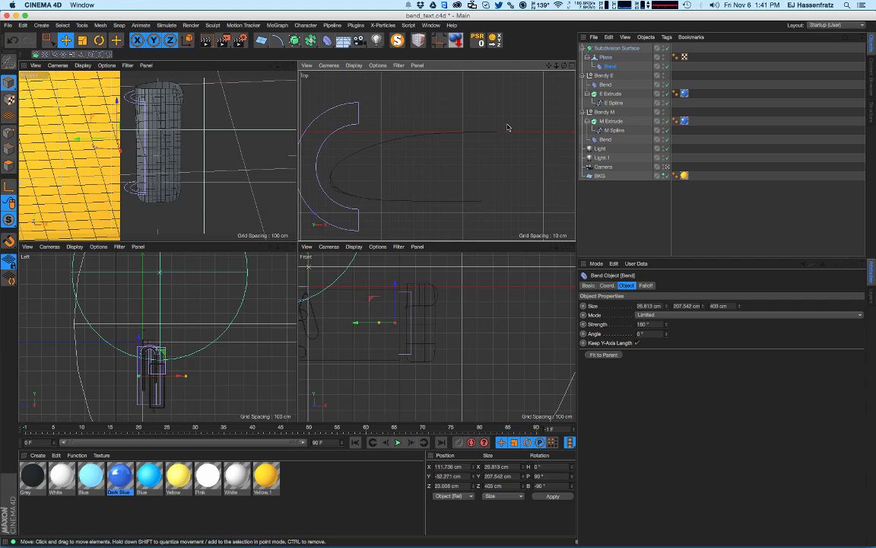
# - Try editor subdivision levels 3 and 1 on the Subdivision Surface, and return it to 2
pyautogui.click(606, 56)
pyautogui.click(624, 49)
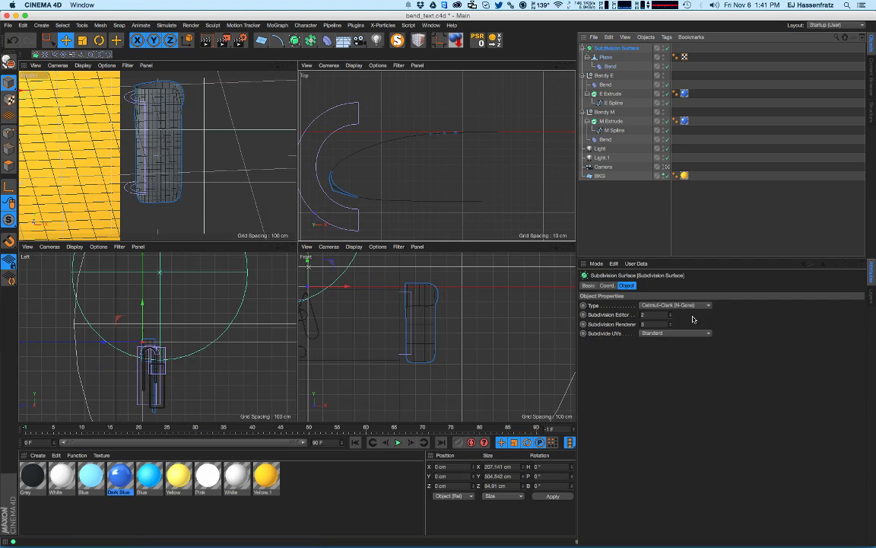
pyautogui.click(669, 313)
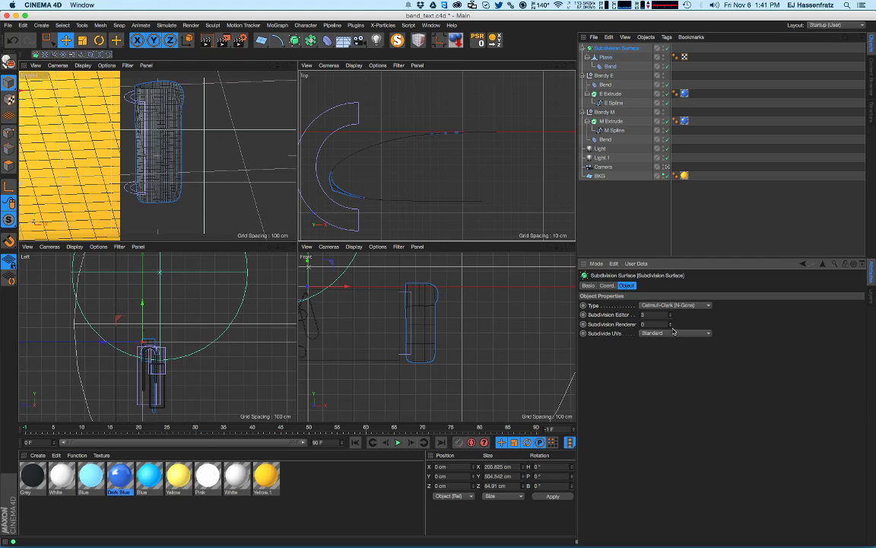
pyautogui.click(672, 316)
pyautogui.click(672, 317)
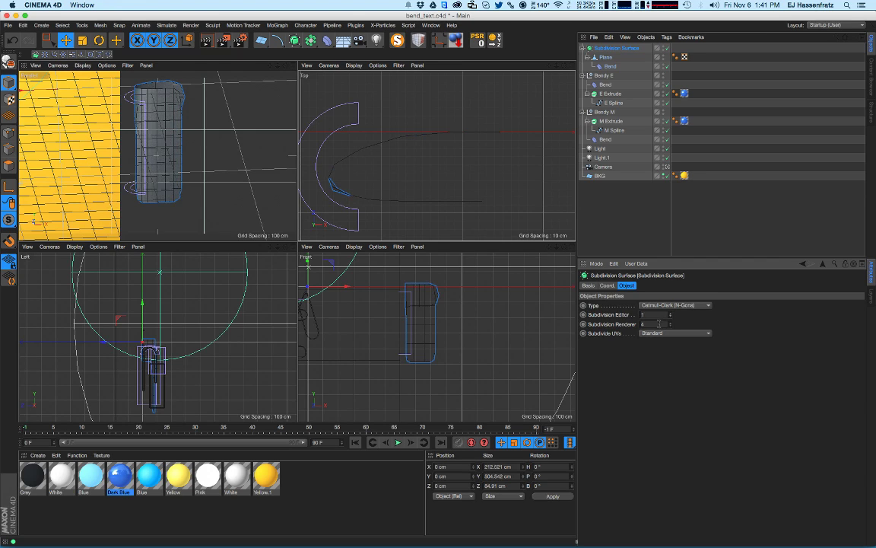
pyautogui.press('Return')
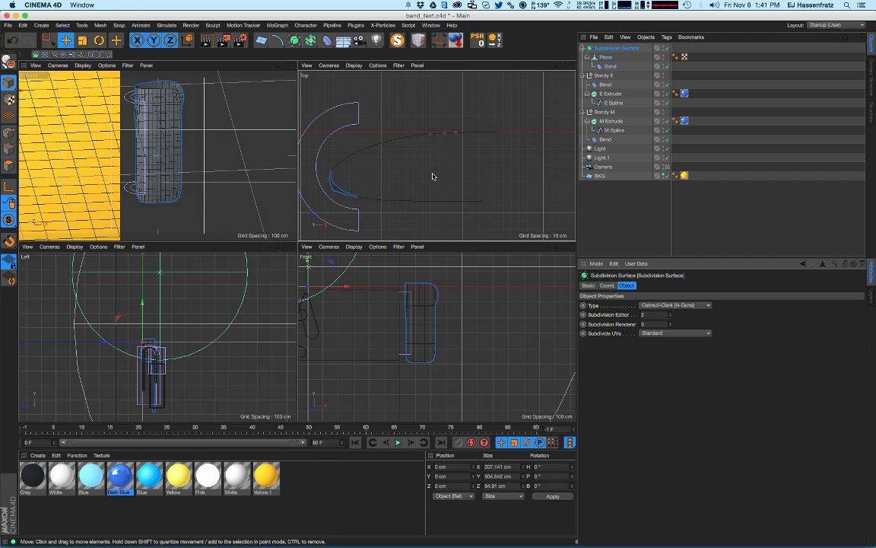
# - Delete the Subdivision Surface together with its Plane and Bend, and inspect the folded M and E letters in perspective
pyautogui.click(611, 200)
pyautogui.click(613, 49)
pyautogui.press('Delete')
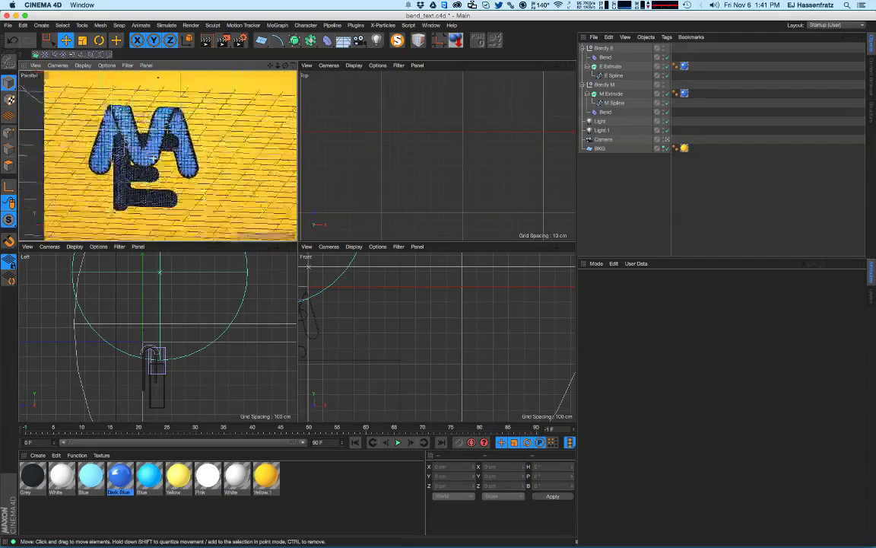
pyautogui.keyDown('alt'); pyautogui.moveTo(148, 165); pyautogui.dragTo(167, 163); pyautogui.keyUp('alt')
pyautogui.keyDown('alt'); pyautogui.moveTo(156, 163); pyautogui.dragTo(177, 163, button='right'); pyautogui.keyUp('alt')
pyautogui.keyDown('alt'); pyautogui.moveTo(157, 163); pyautogui.dragTo(165, 168); pyautogui.keyUp('alt')
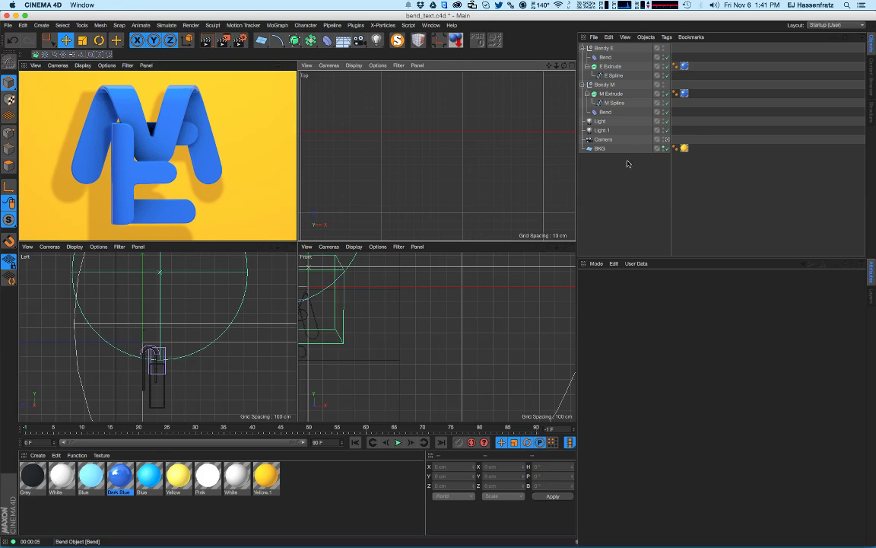
pyautogui.click(620, 191)
pyautogui.keyDown('alt'); pyautogui.moveTo(216, 187); pyautogui.dragTo(174, 155); pyautogui.keyUp('alt')
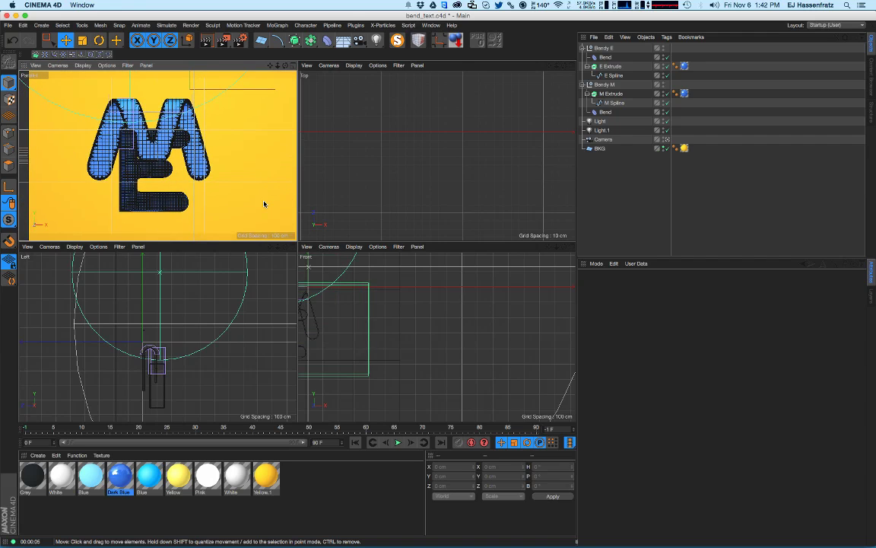
# - Compare the M letter's object order and move the Bend below E Extrude in the Bendy E group
pyautogui.click(611, 93)
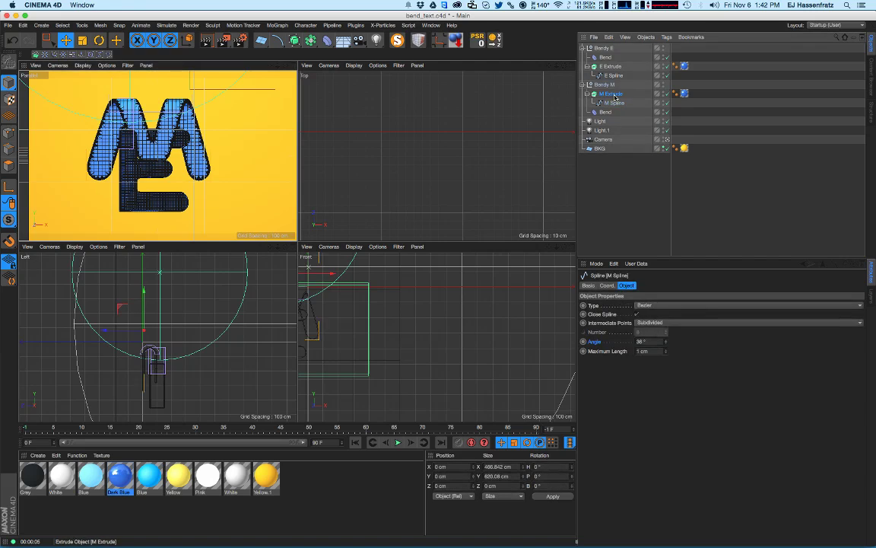
pyautogui.click(605, 112)
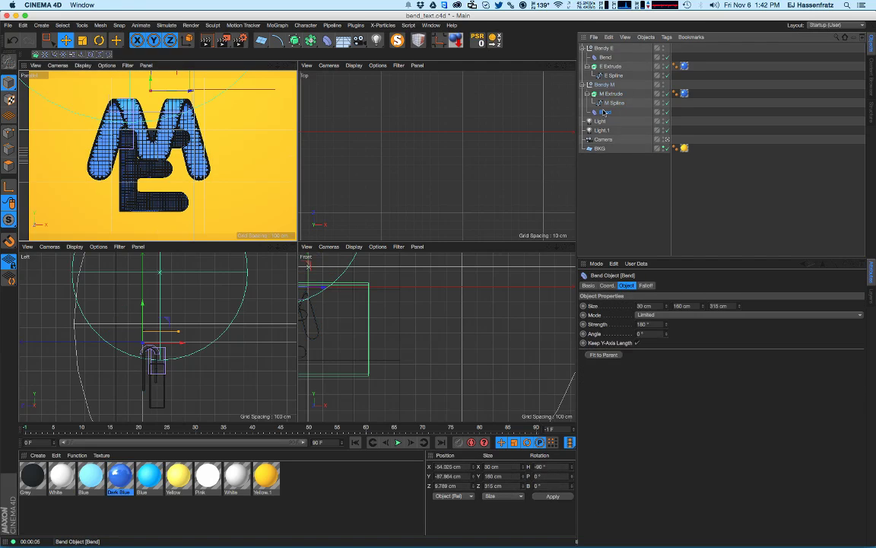
pyautogui.click(605, 57)
pyautogui.moveTo(604, 58); pyautogui.dragTo(613, 79)
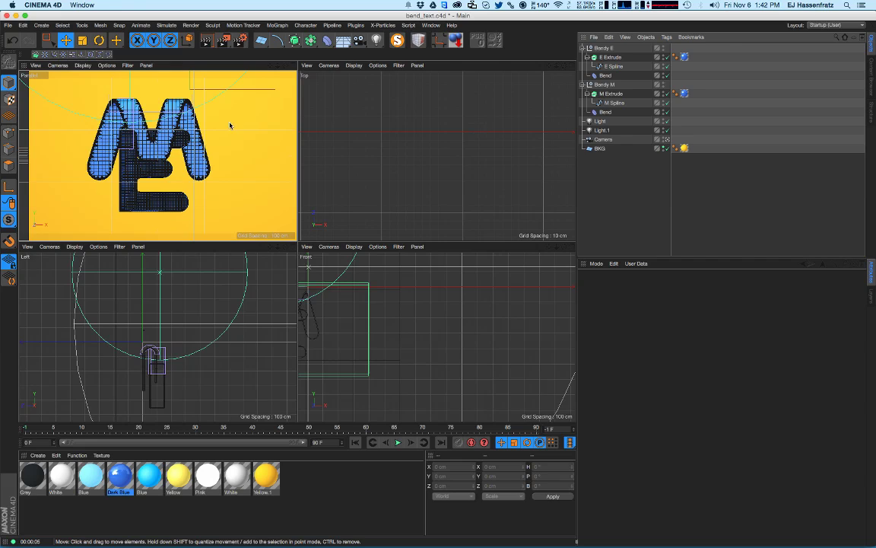
# - Render the folded M and E in the maximized perspective view, and switch to OBS
pyautogui.click(292, 67)
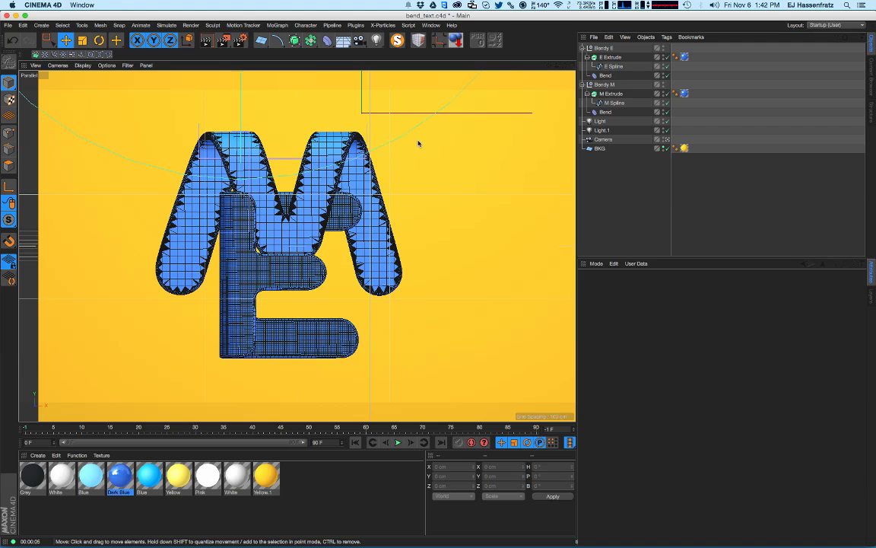
pyautogui.click(208, 42)
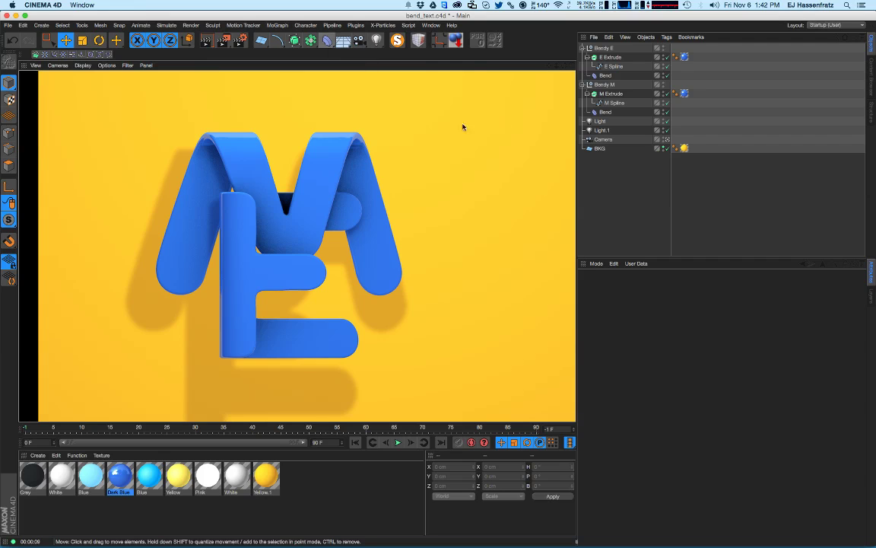
pyautogui.press('super+Tab')
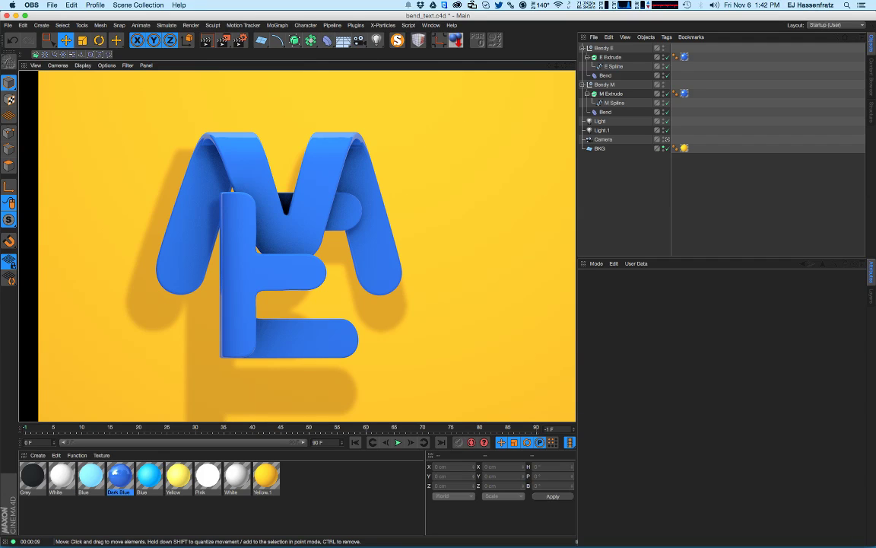